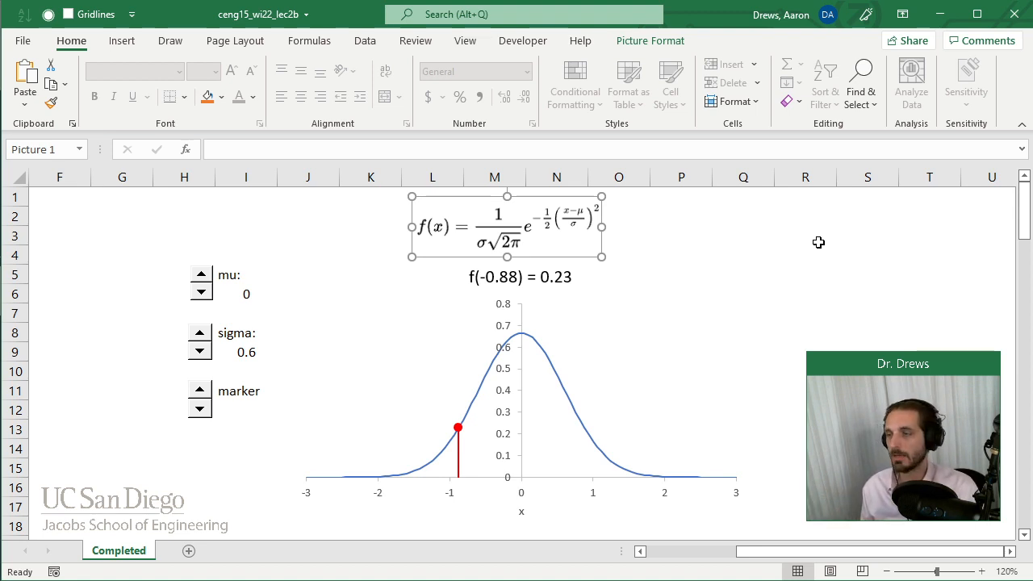
Step: Shift the normal curve by stepping mu between 1 and -1, finishing at -1
click(307, 251)
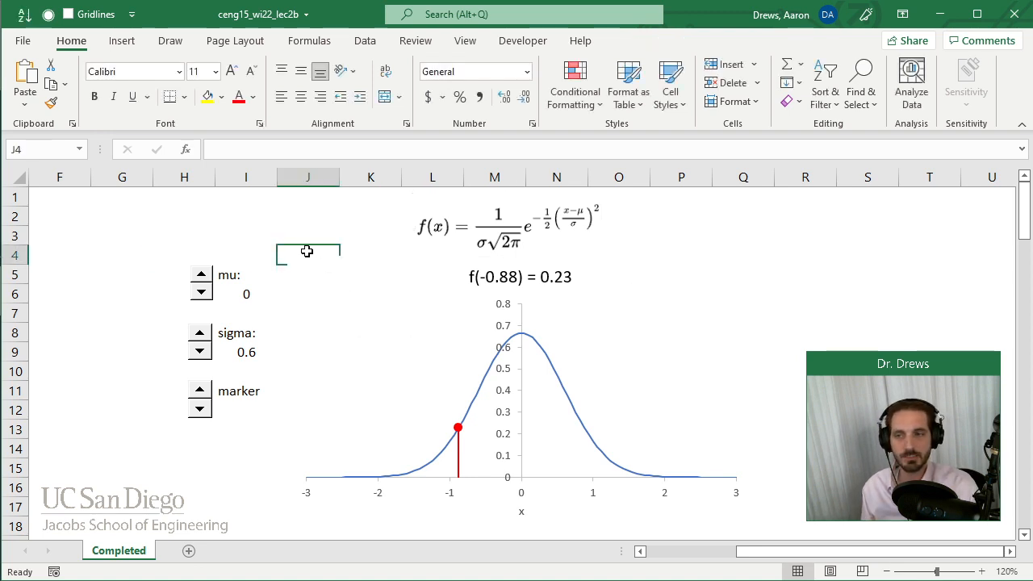
click(201, 276)
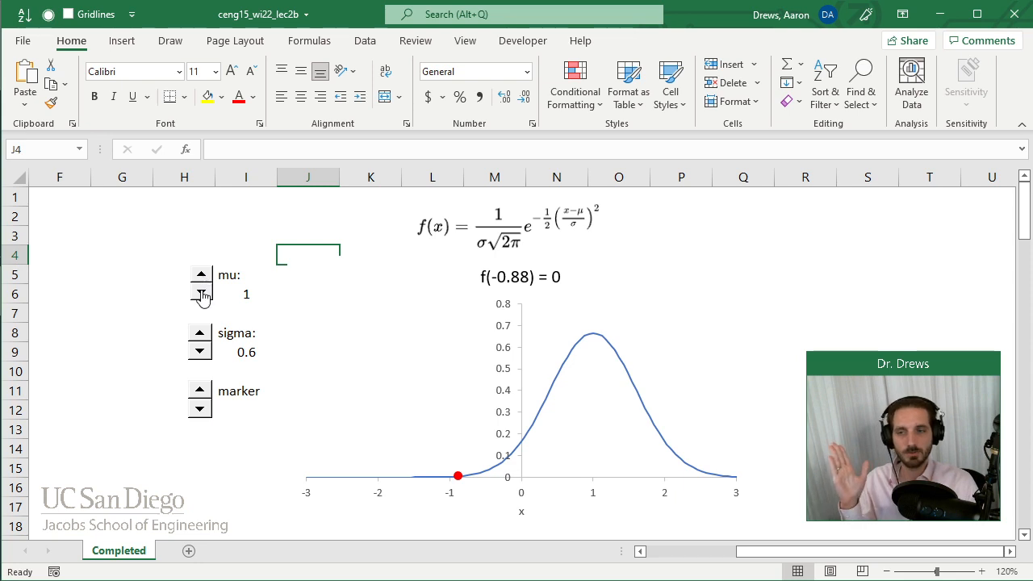
click(202, 294)
click(202, 294)
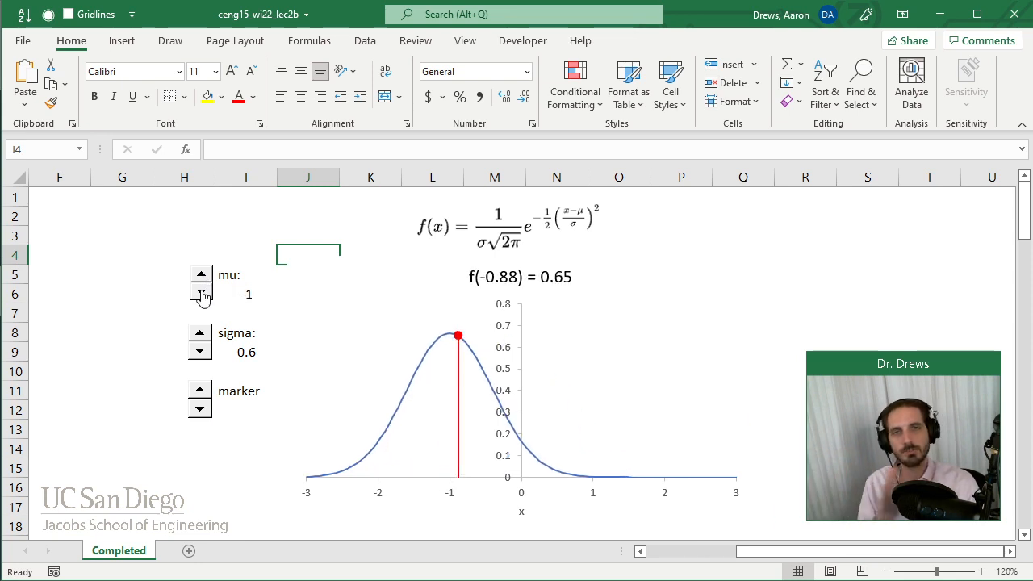
click(202, 276)
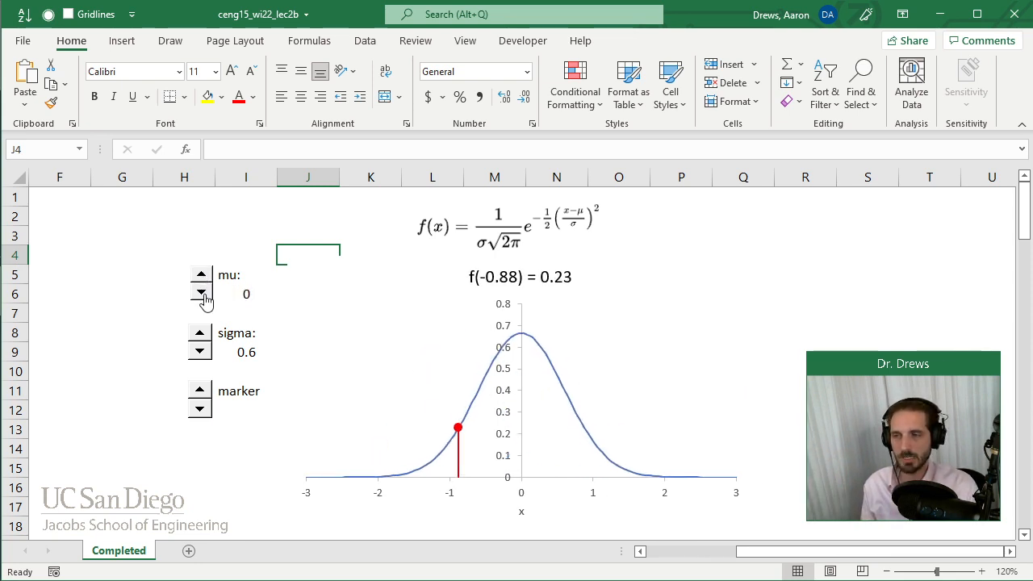
click(202, 294)
click(201, 277)
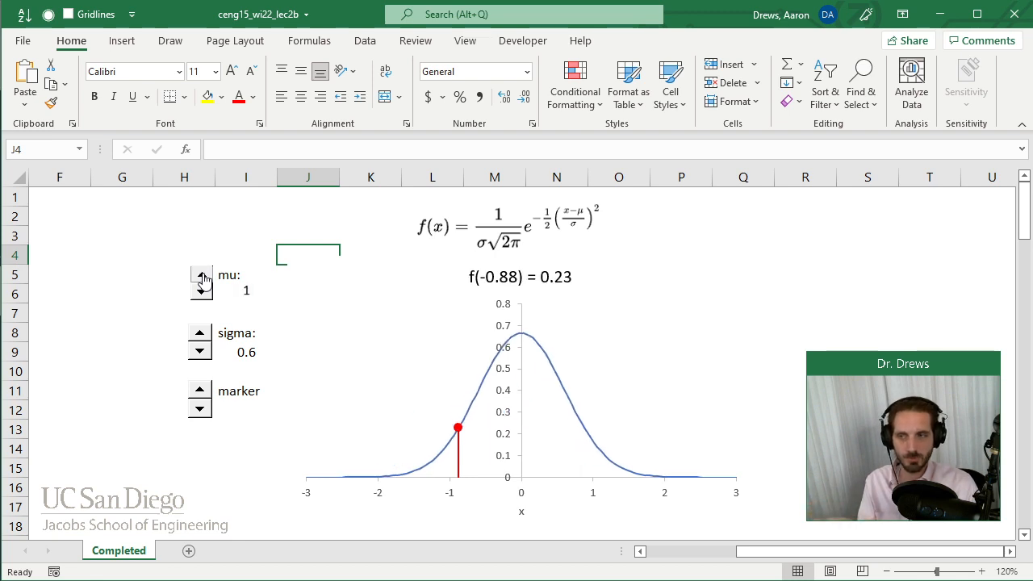
click(202, 277)
click(202, 277)
click(202, 293)
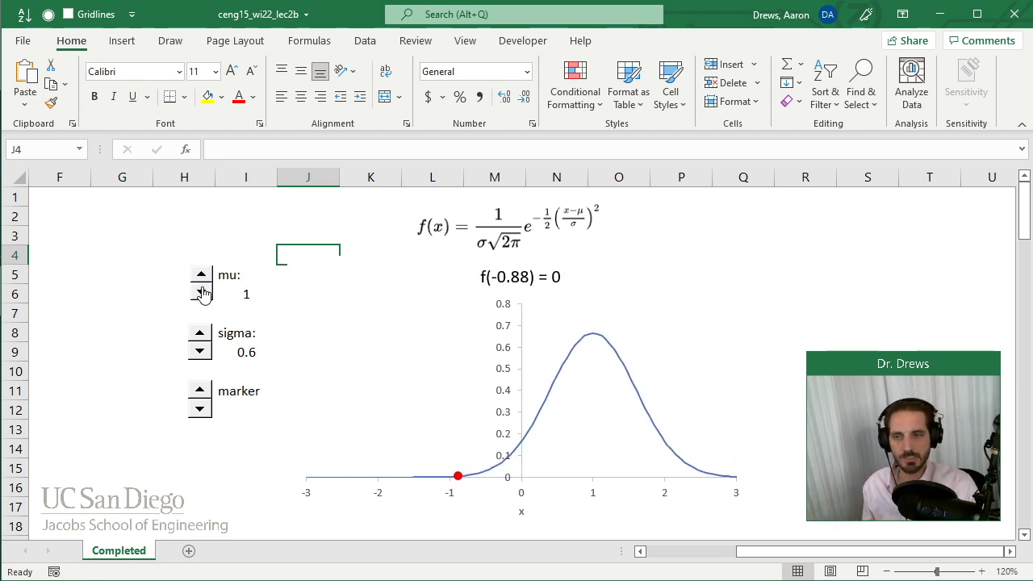
click(202, 291)
click(202, 291)
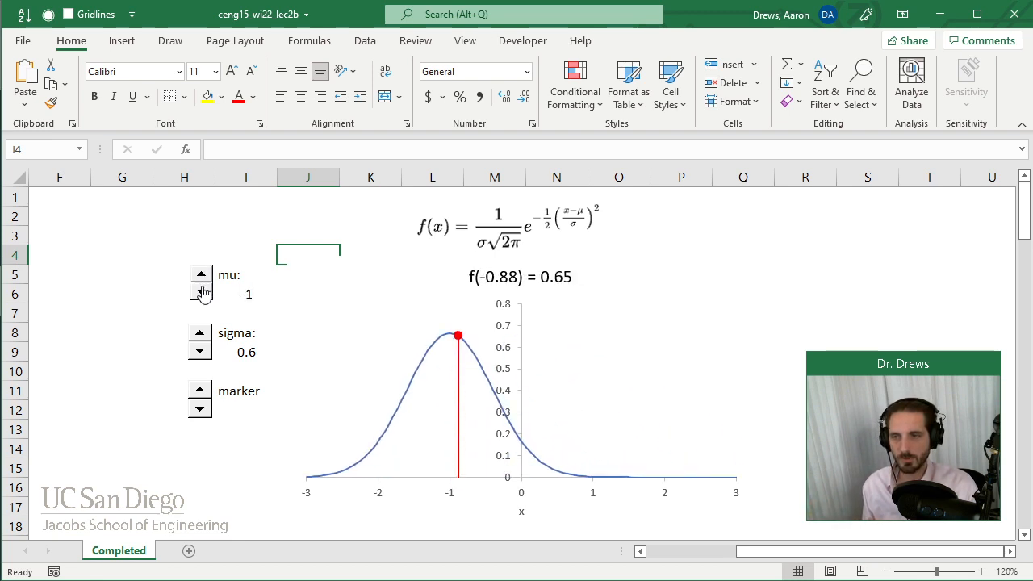
Step: Vary the curve's width by raising sigma to 1.1 and lowering it to 0.5, finishing at 0.7
click(200, 333)
click(201, 333)
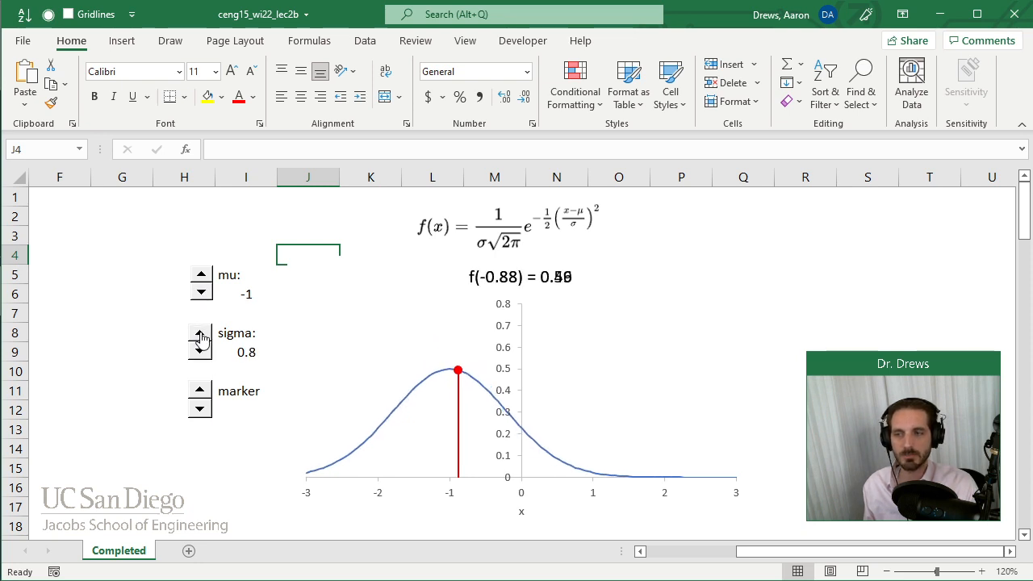
click(200, 333)
click(200, 334)
click(200, 334)
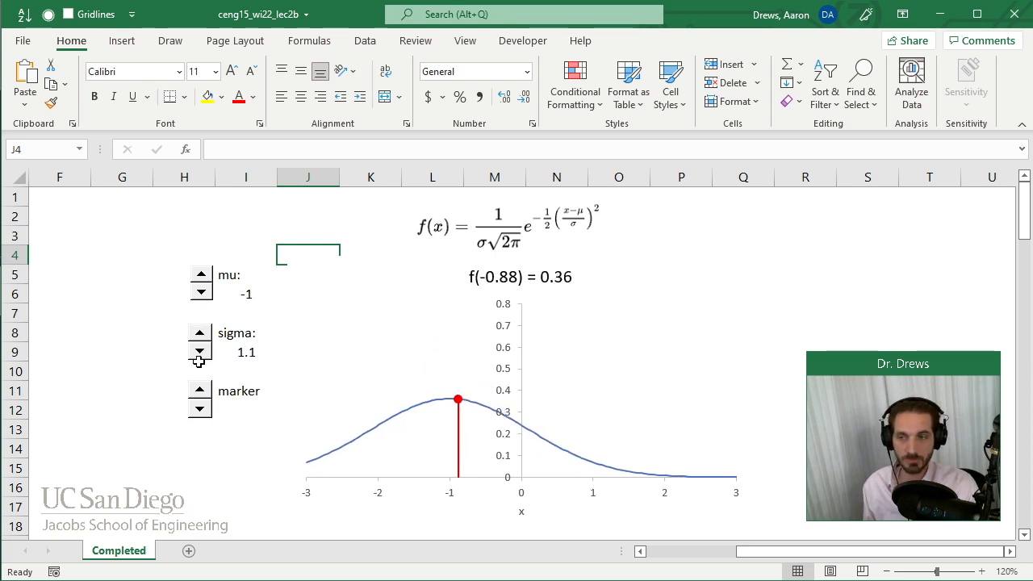
click(199, 361)
click(200, 353)
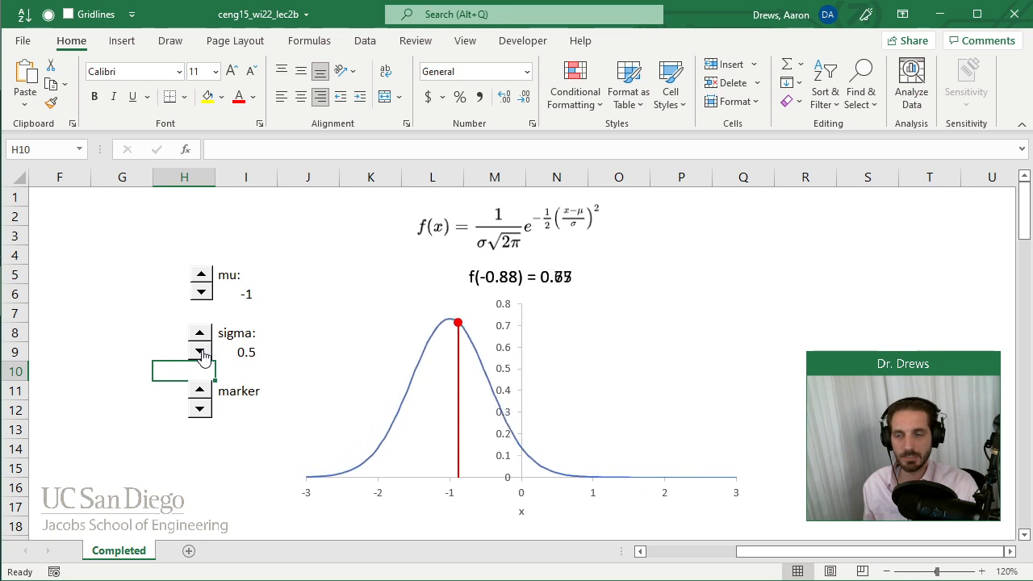
click(200, 333)
click(200, 334)
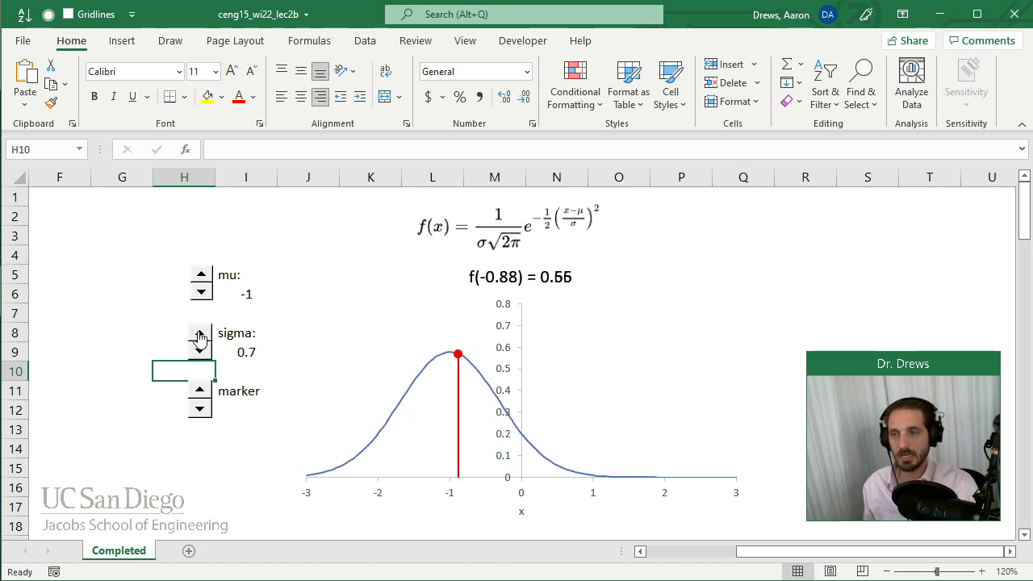
Step: Move the red marker back and forth along the curve, finishing at x = -1.42
click(201, 410)
click(201, 410)
click(201, 390)
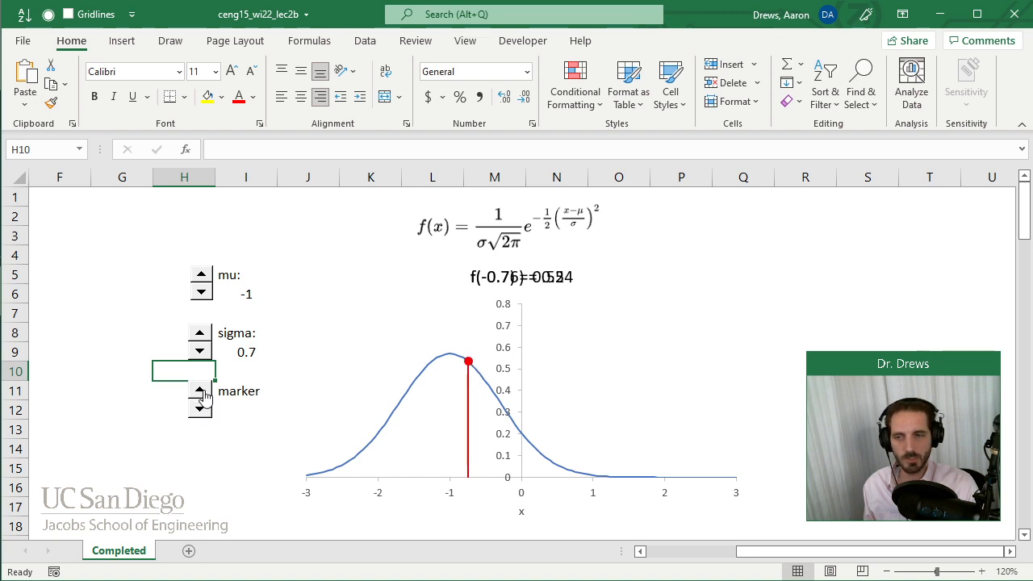
click(201, 391)
click(201, 391)
click(200, 391)
click(200, 390)
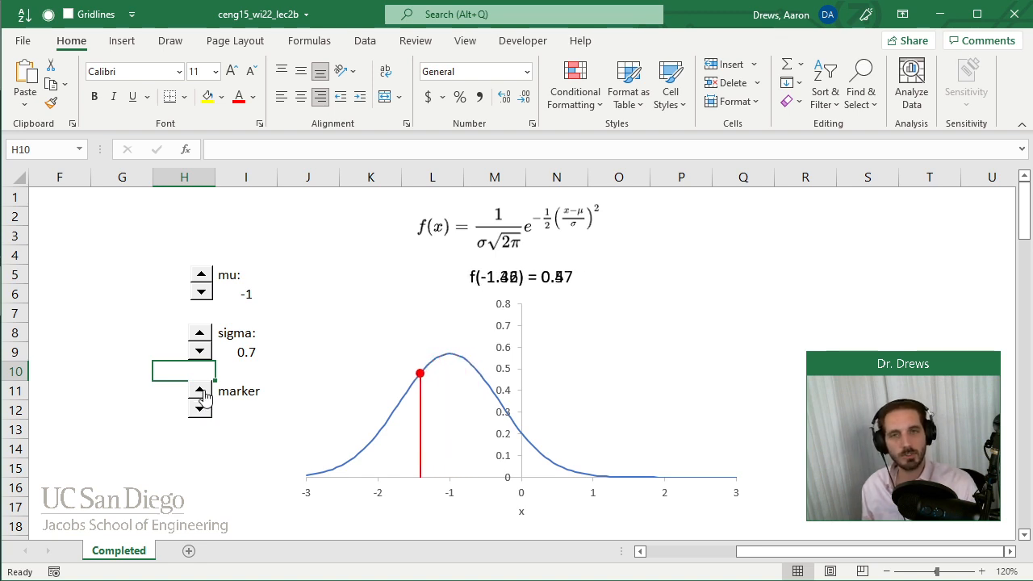
click(200, 390)
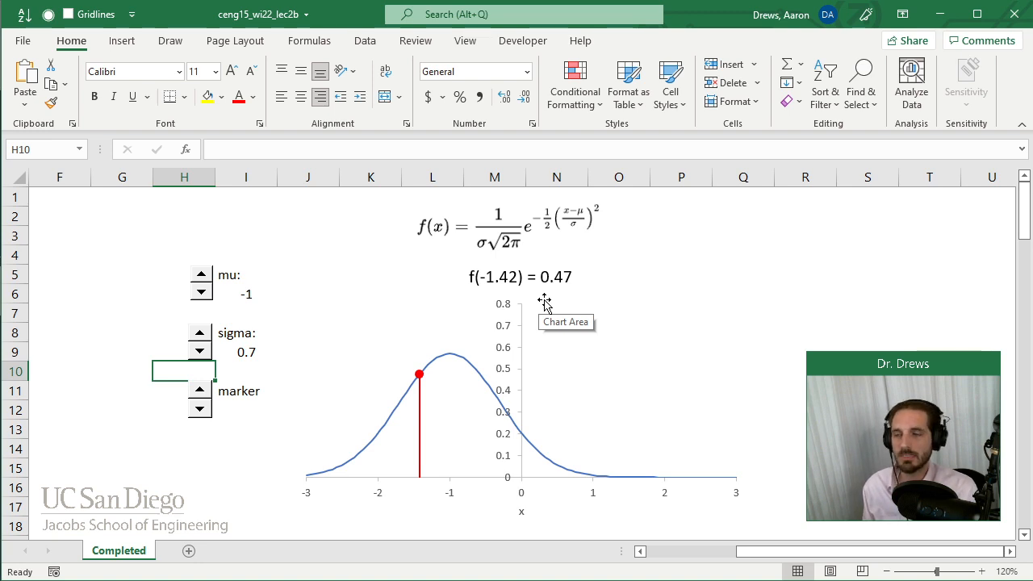
Step: Check the hidden data cells around C7 beside the controls and set mu to 0
click(307, 252)
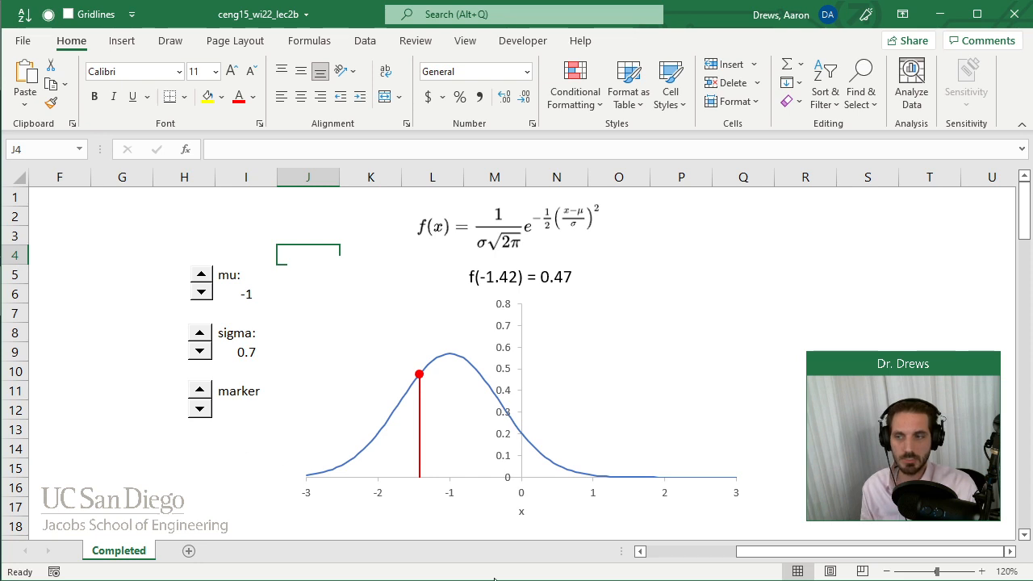
drag(743, 553, 623, 552)
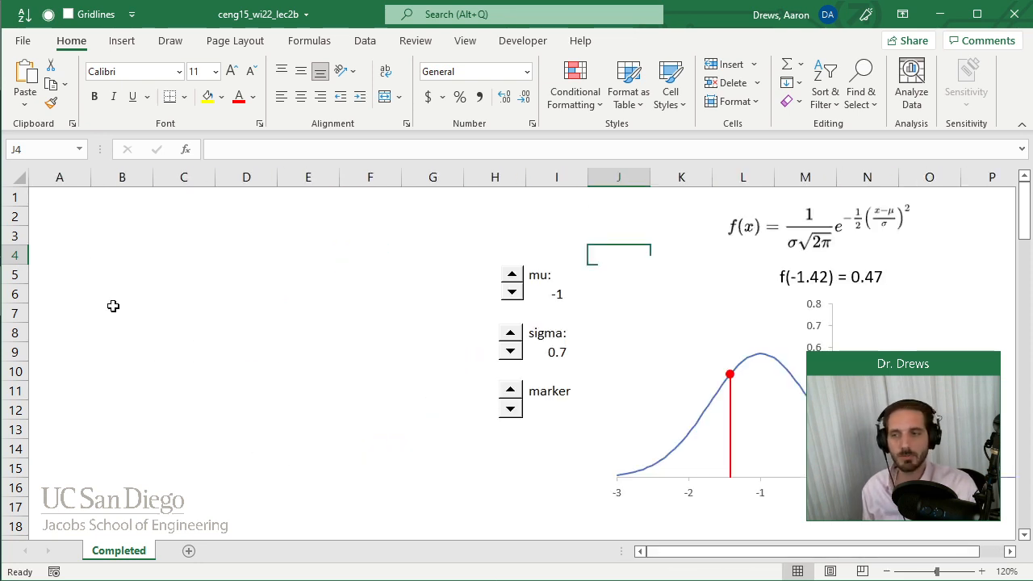
drag(59, 255, 259, 255)
click(170, 313)
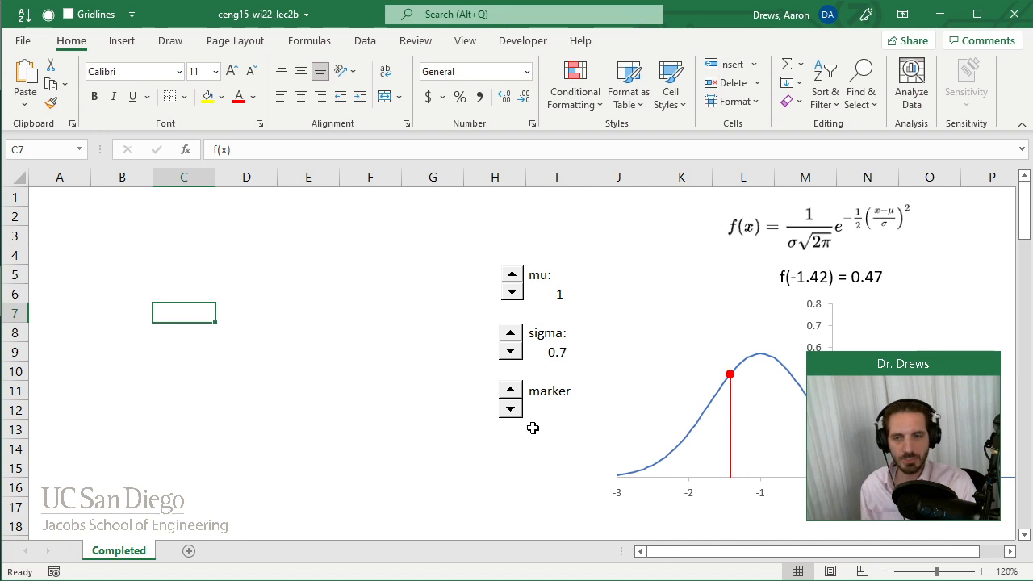
drag(1009, 552, 1009, 552)
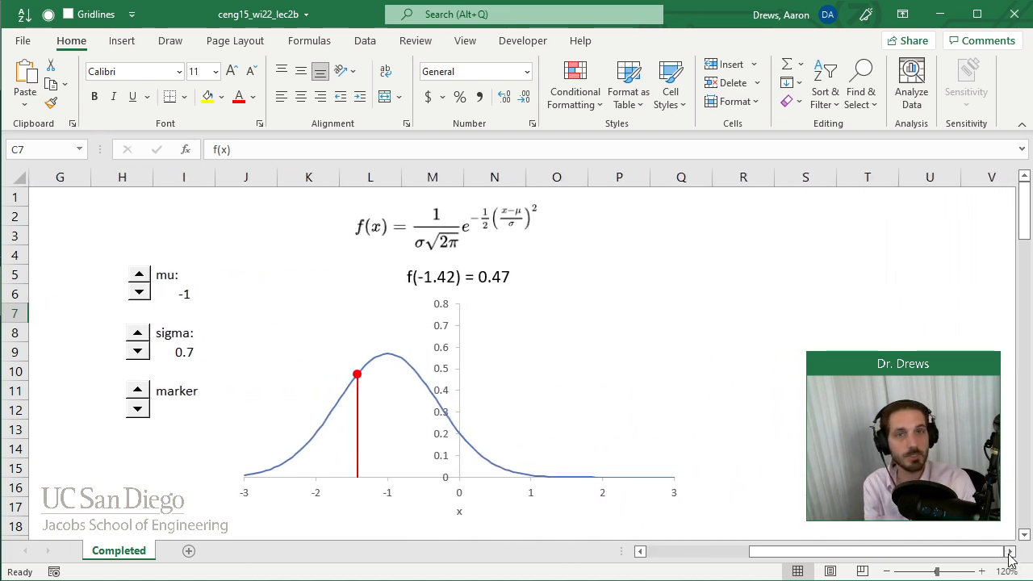
click(141, 277)
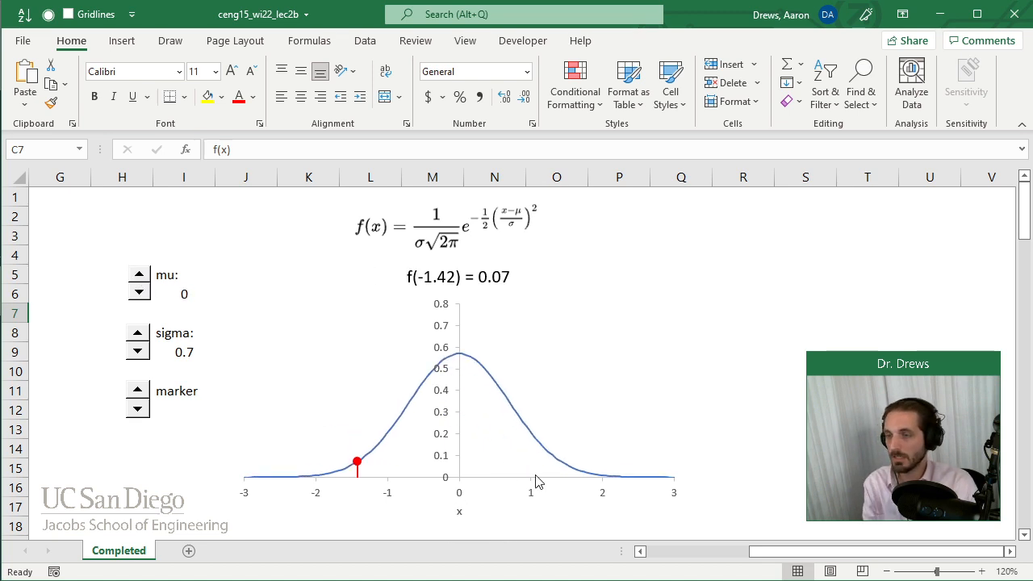
Step: Add a new worksheet, place it before the Completed sheet and rename it InClass
click(189, 552)
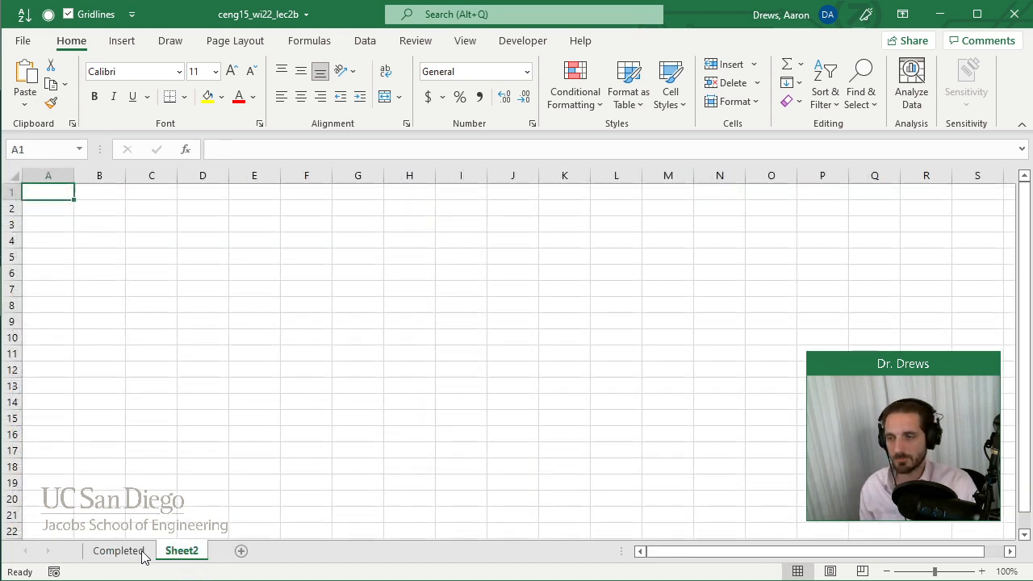
drag(142, 556, 108, 550)
right_click(108, 549)
click(175, 377)
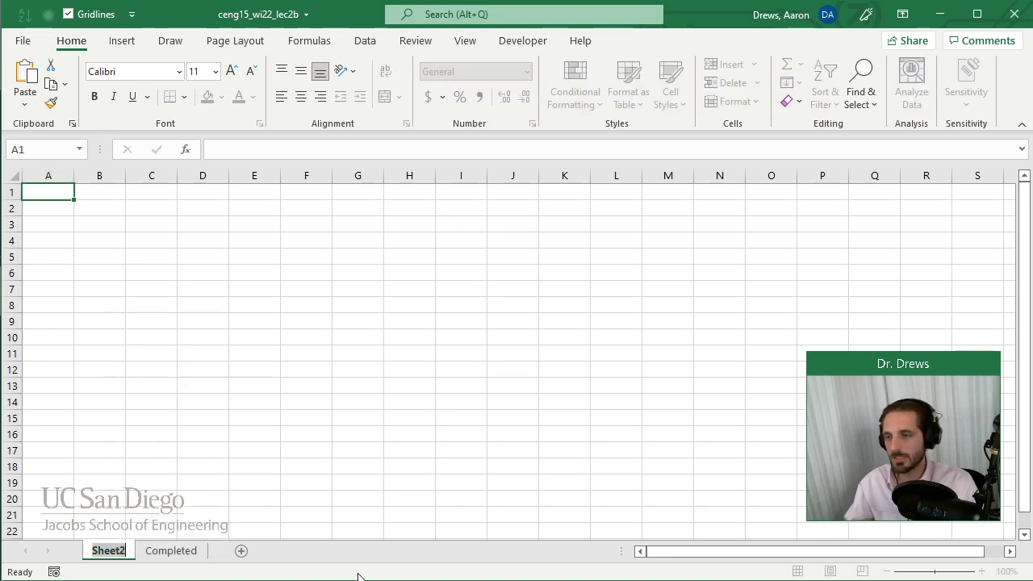
text(InClass)
key(Return)
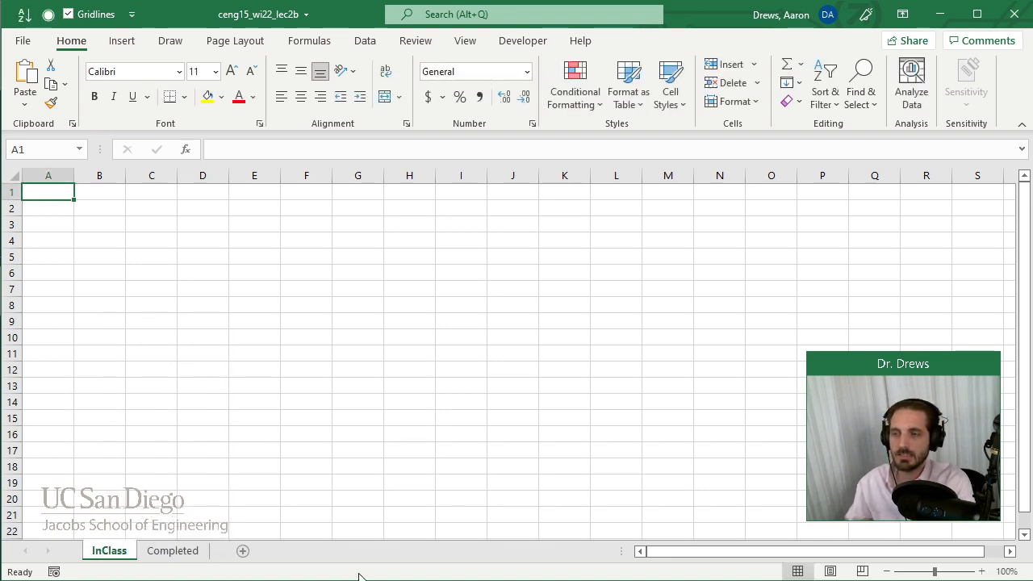
Step: Zoom the InClass sheet to 130% and freeze columns A to D using cell E1
click(982, 572)
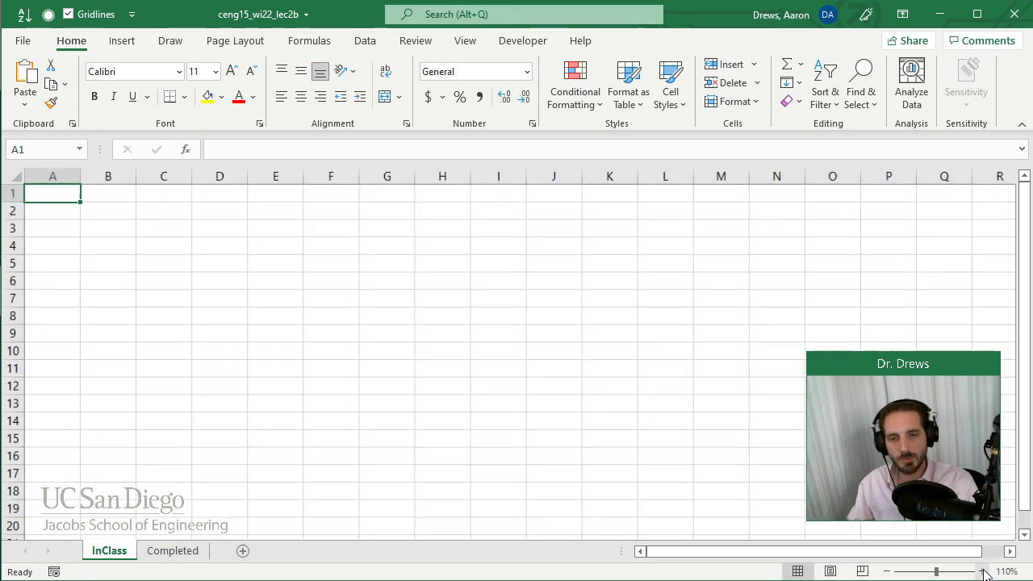
click(983, 571)
click(983, 572)
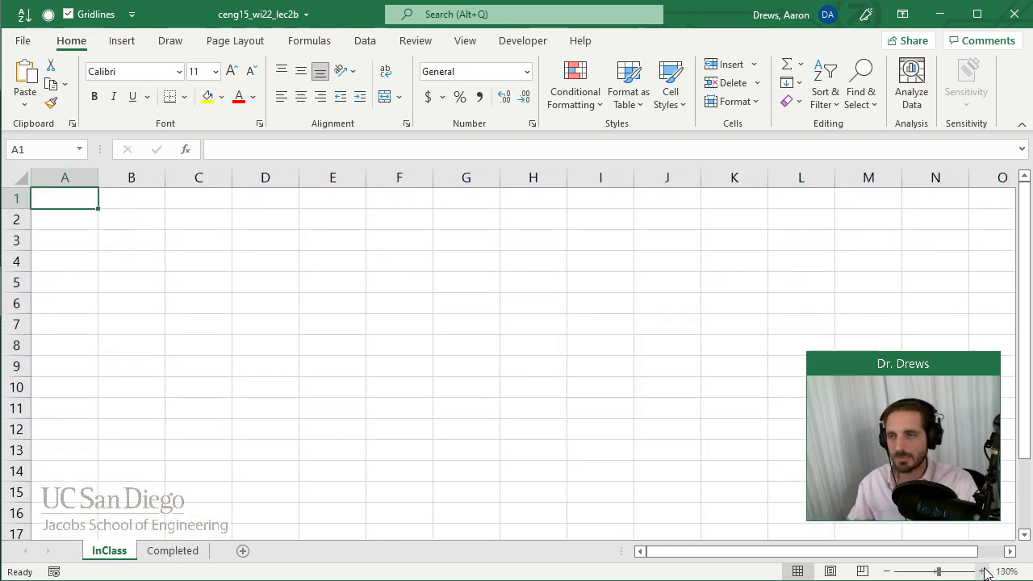
click(324, 203)
click(467, 45)
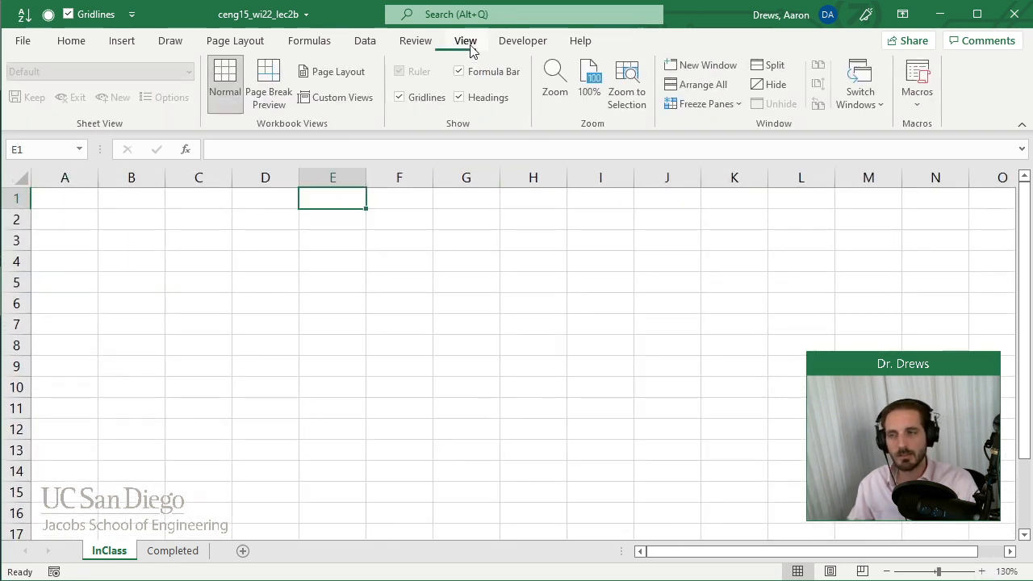
click(704, 105)
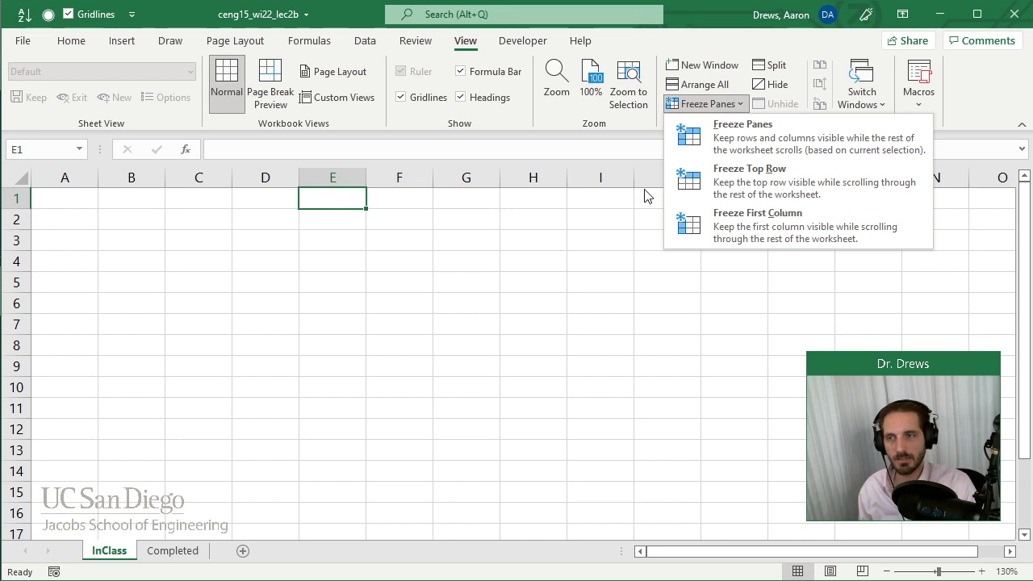
click(730, 134)
Step: Enter the bold headings Notes in A1 and Work in E1
click(71, 198)
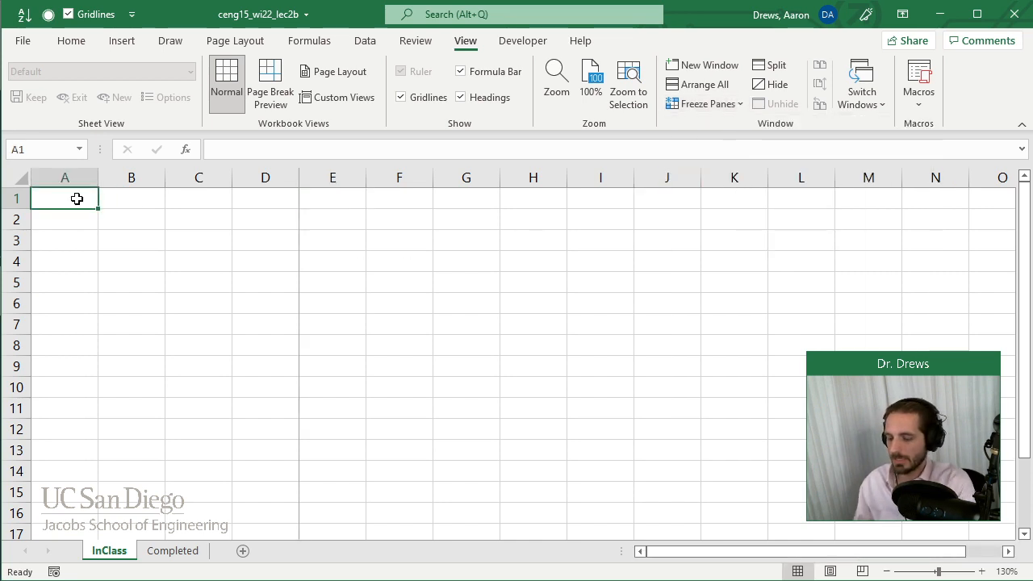
text(Notes)
key(Tab)
key(Tab)
key(Tab)
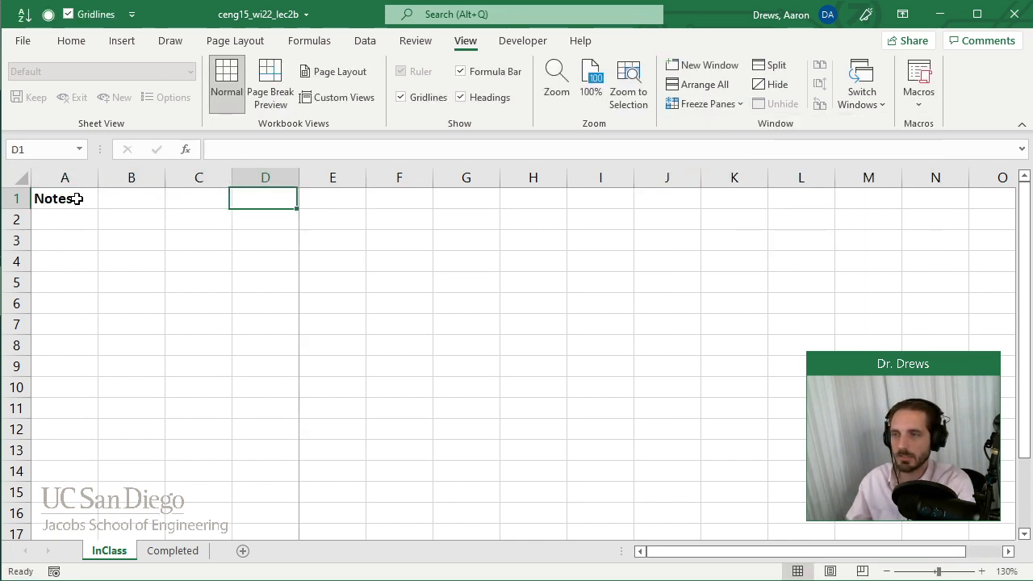
key(Tab)
text(Work)
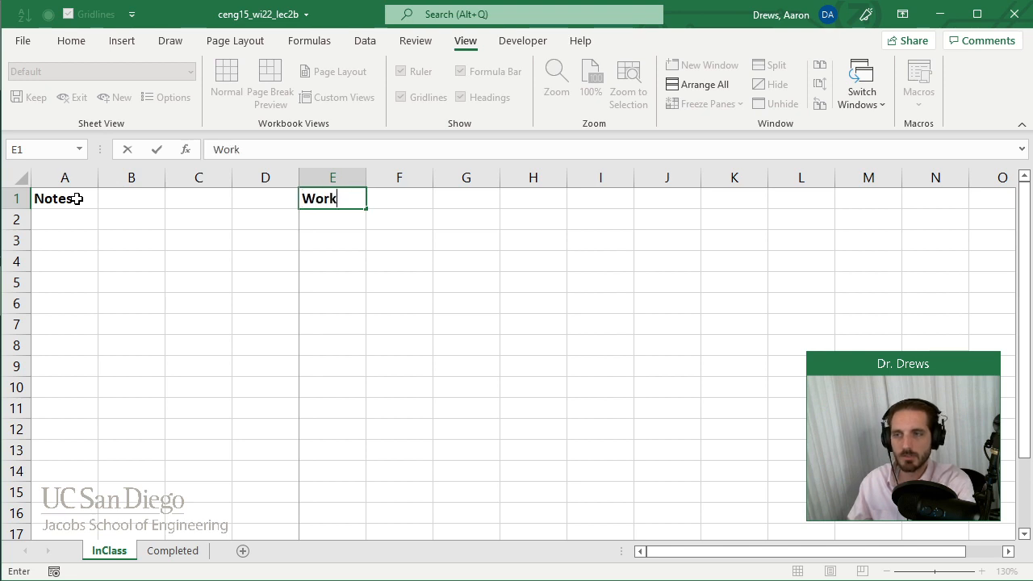
key(Return)
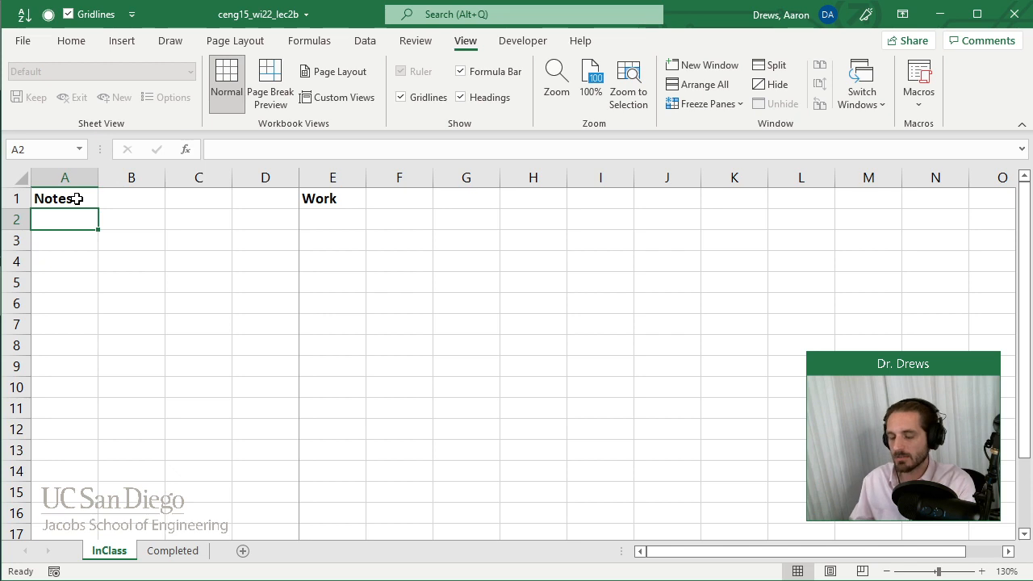
Step: Enter the note "Plot f(x) from x=-3 to x=+3 in 100 steps." in A2
text(Plot f(x) )
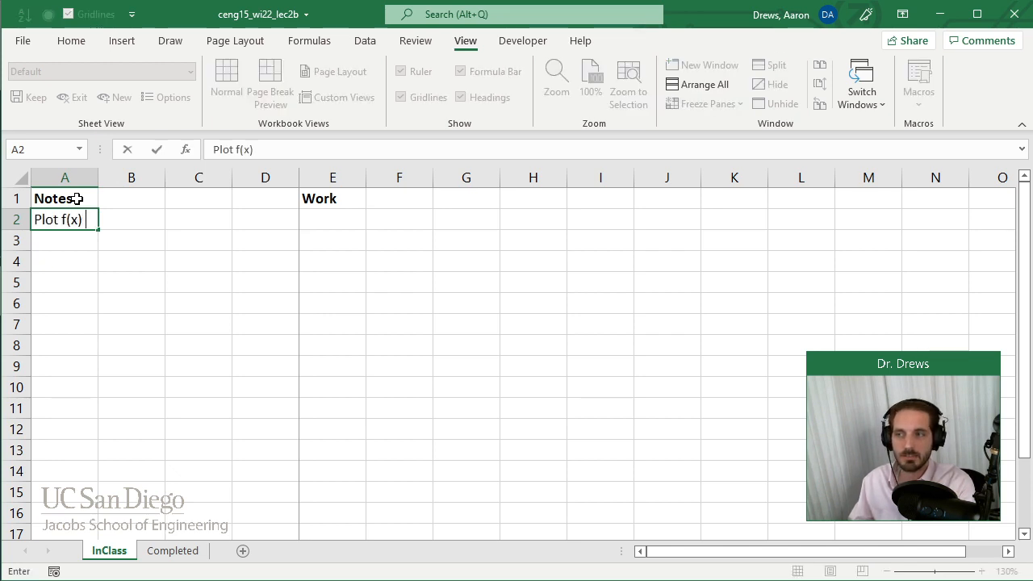
text(for)
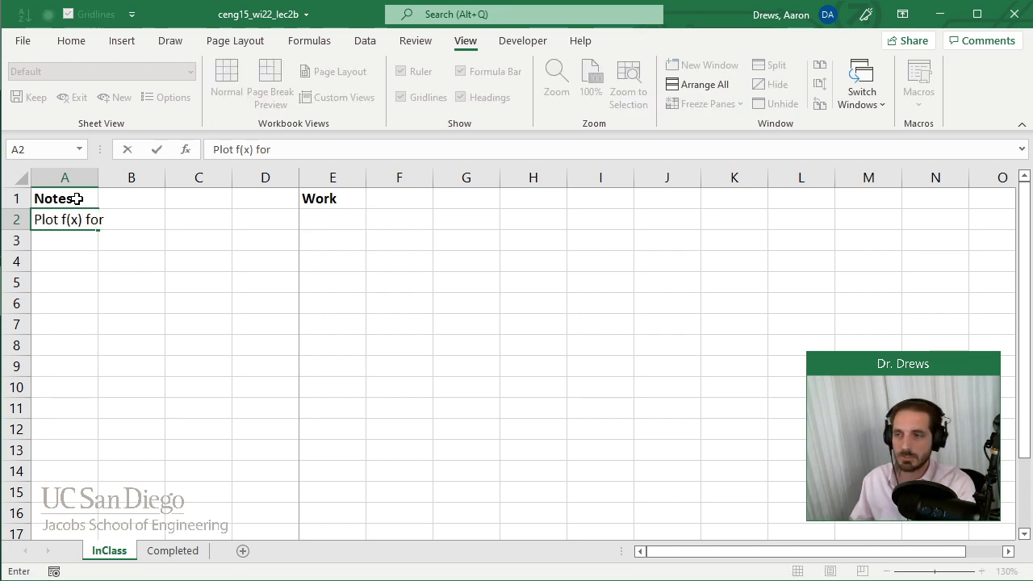
key(BackSpace)
key(BackSpace)
text(rom x=)
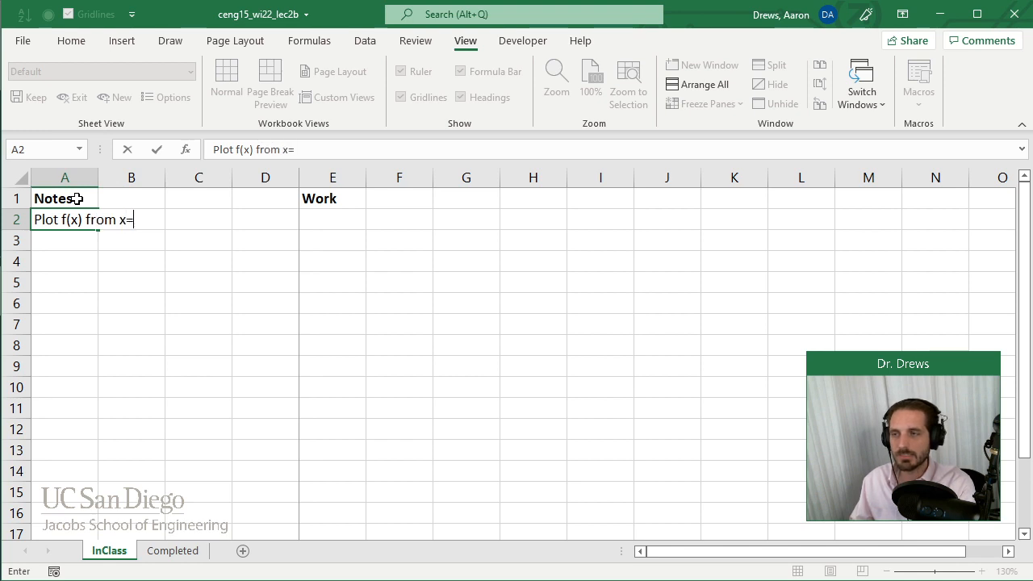
text(-3 to x=+)
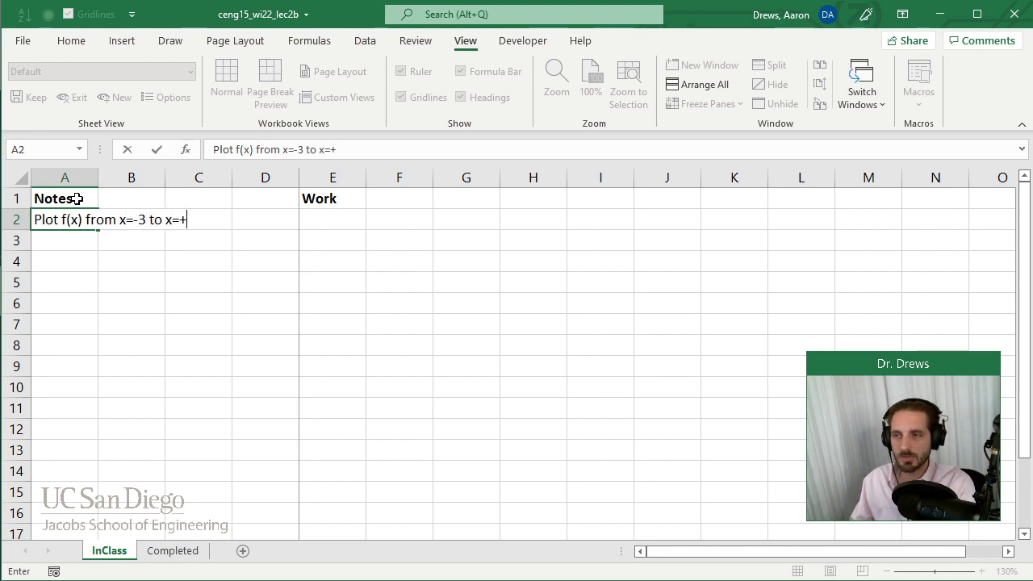
text(3 in 100 steps)
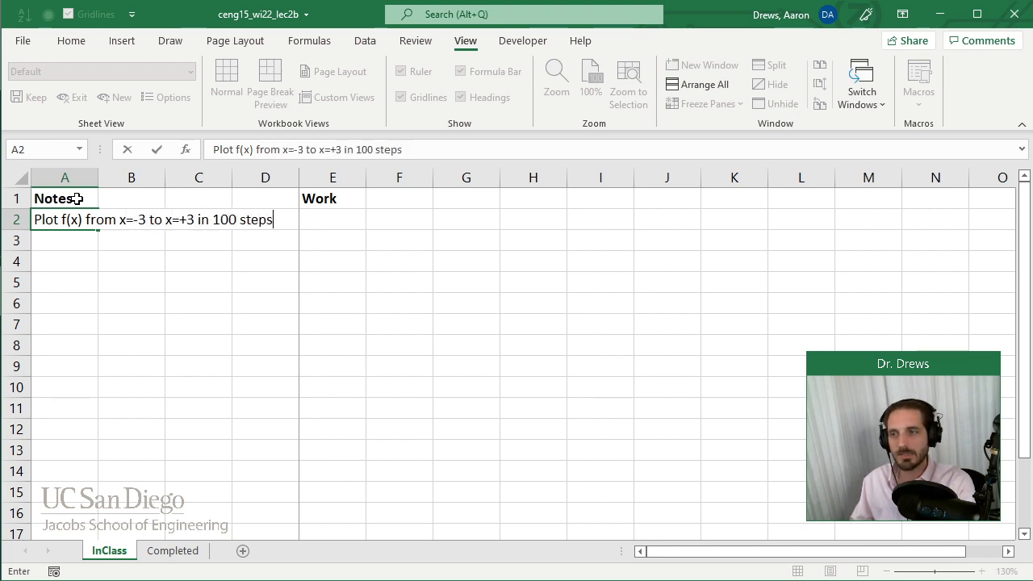
text(.)
key(Return)
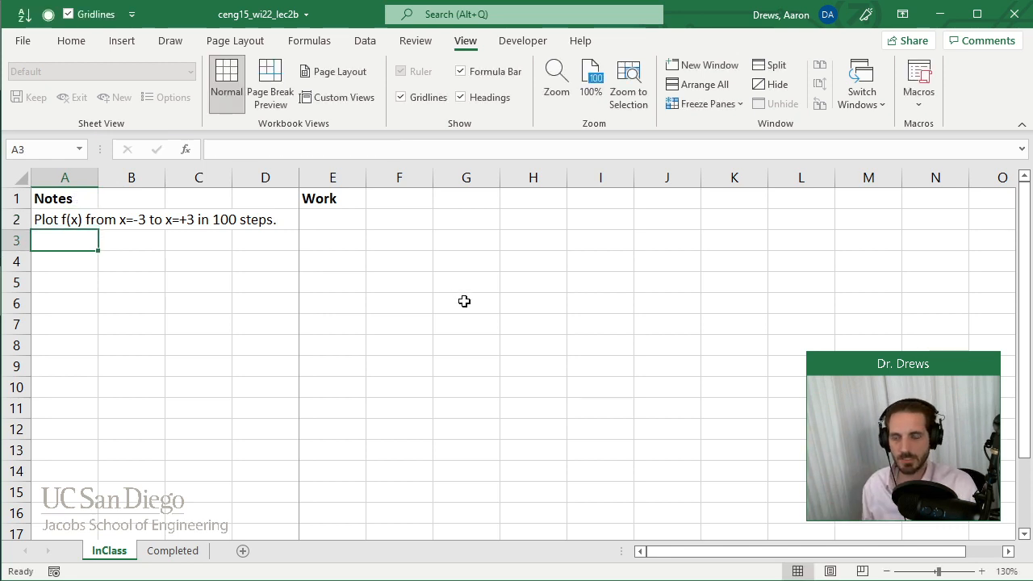
Step: Enter the heading idx in E8 and the starting index values 1, 2 and 3 in E9 to E11
click(344, 365)
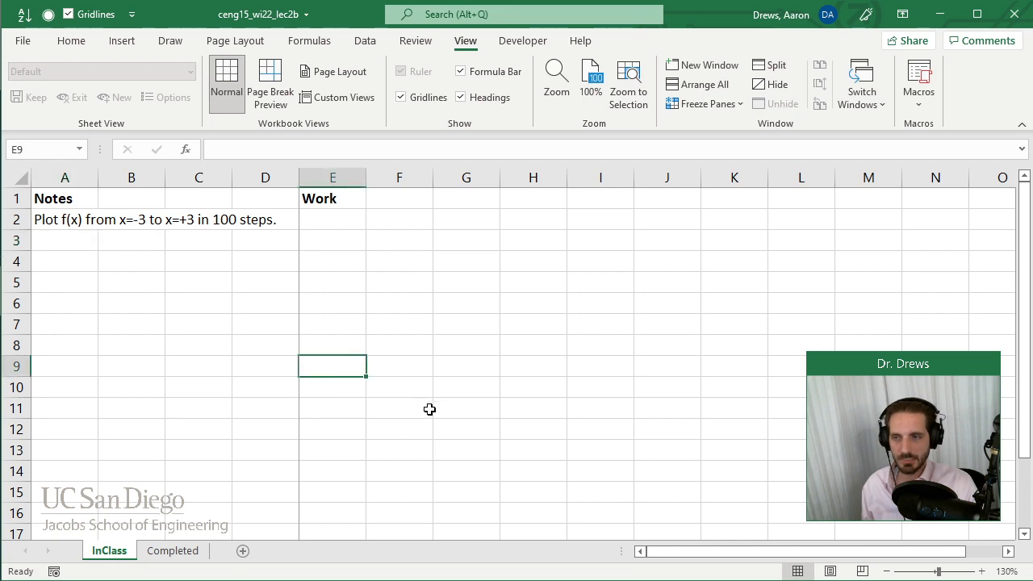
click(345, 345)
text(idx)
key(Tab)
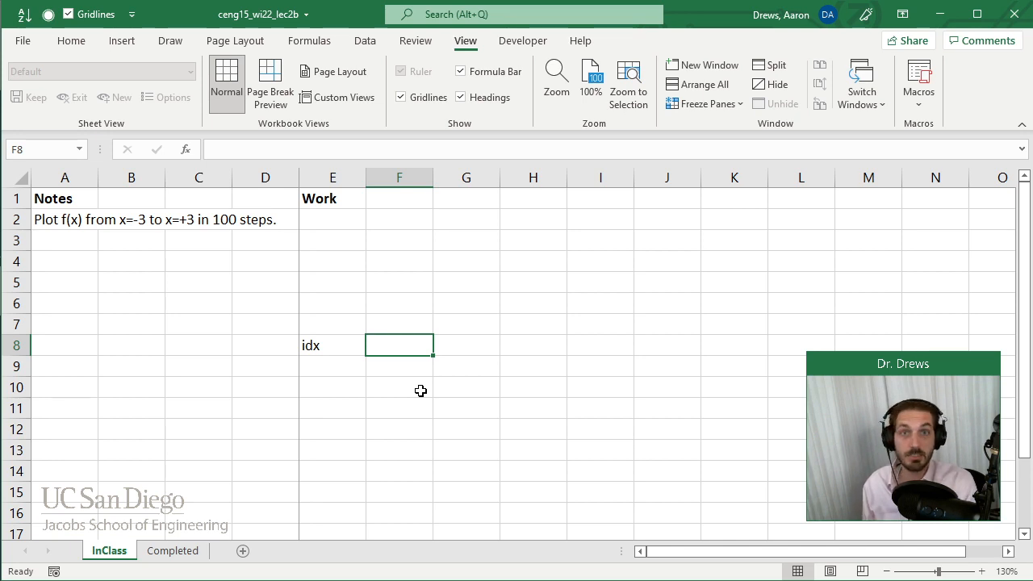
key(Left)
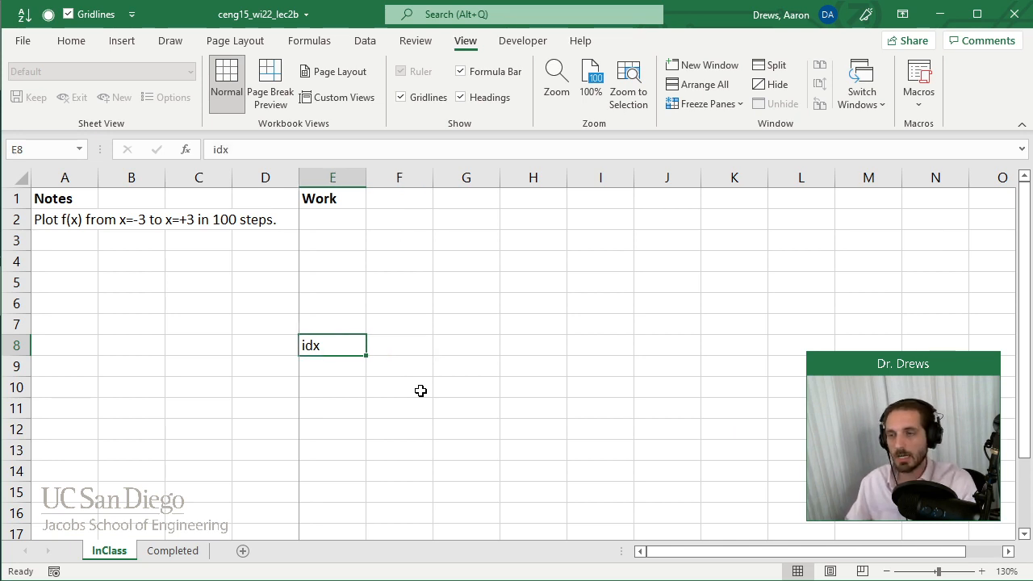
key(Down)
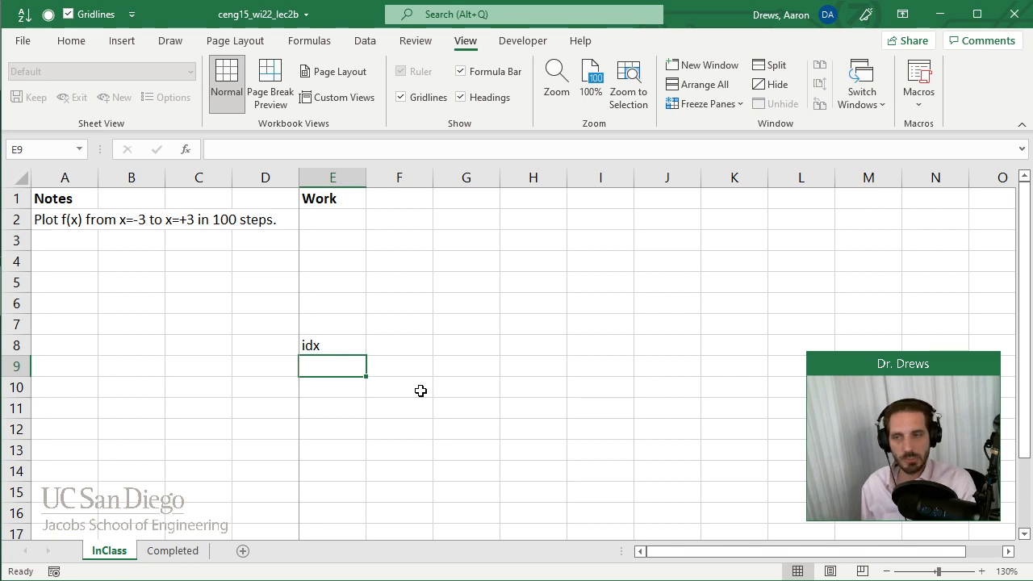
text(3)
key(Return)
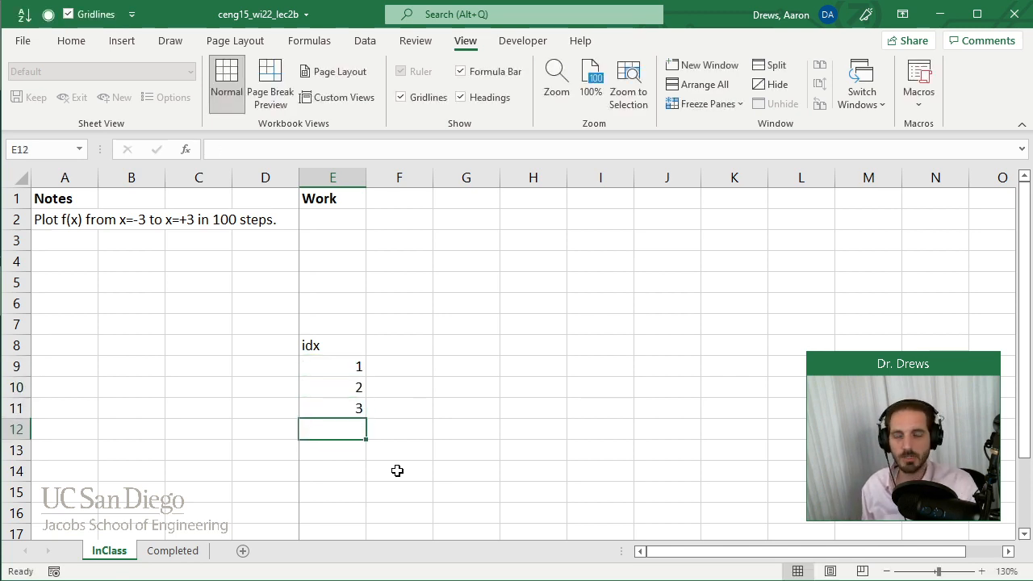
Step: Extend the index series from E9:E11 down to 100 in E108
click(339, 408)
drag(348, 364, 362, 220)
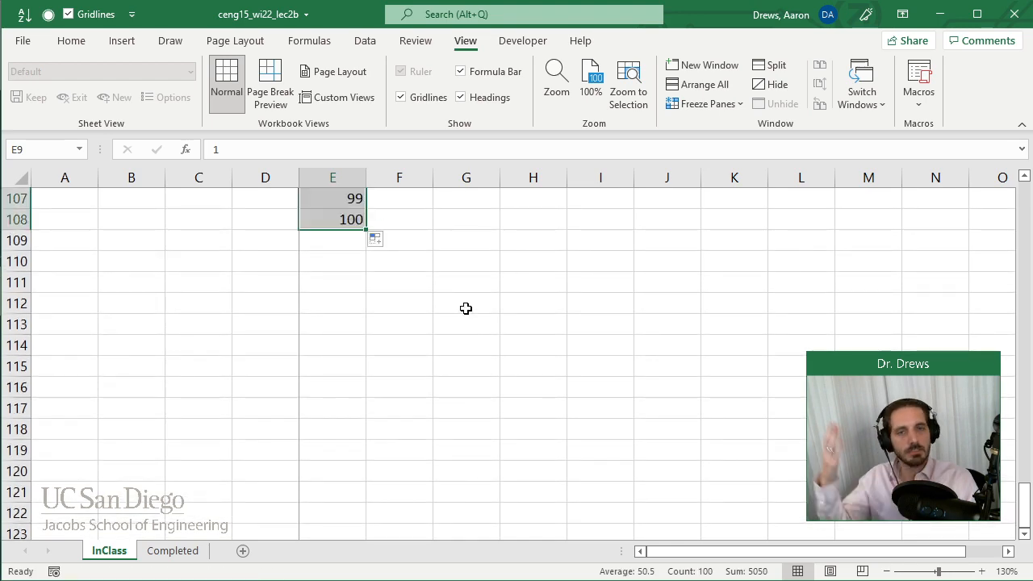
scroll(466, 307, up, 17)
scroll(468, 298, up, 18)
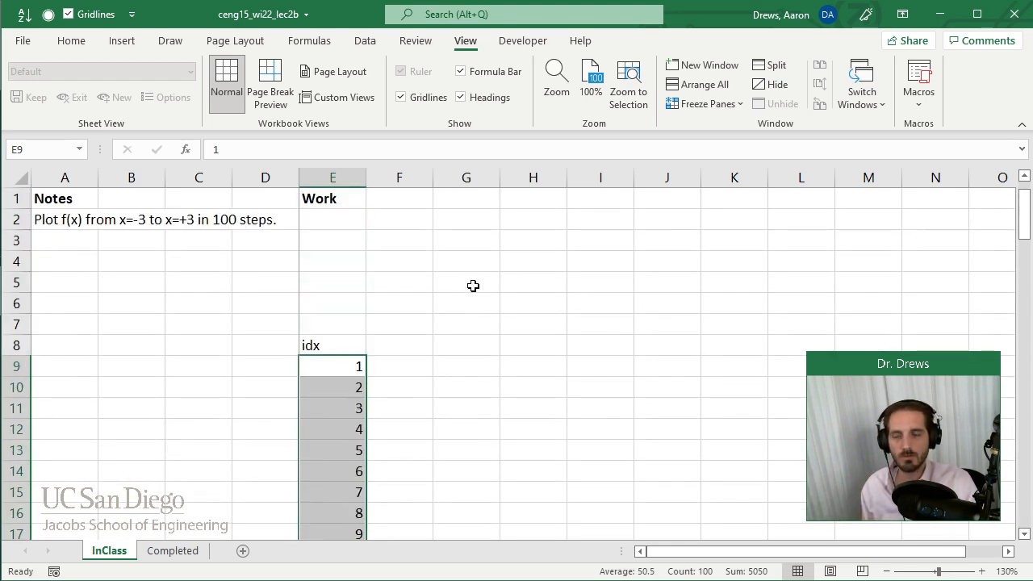
Step: Set the font color of the idx heading and its values, E8 to E108, to medium grey
click(384, 261)
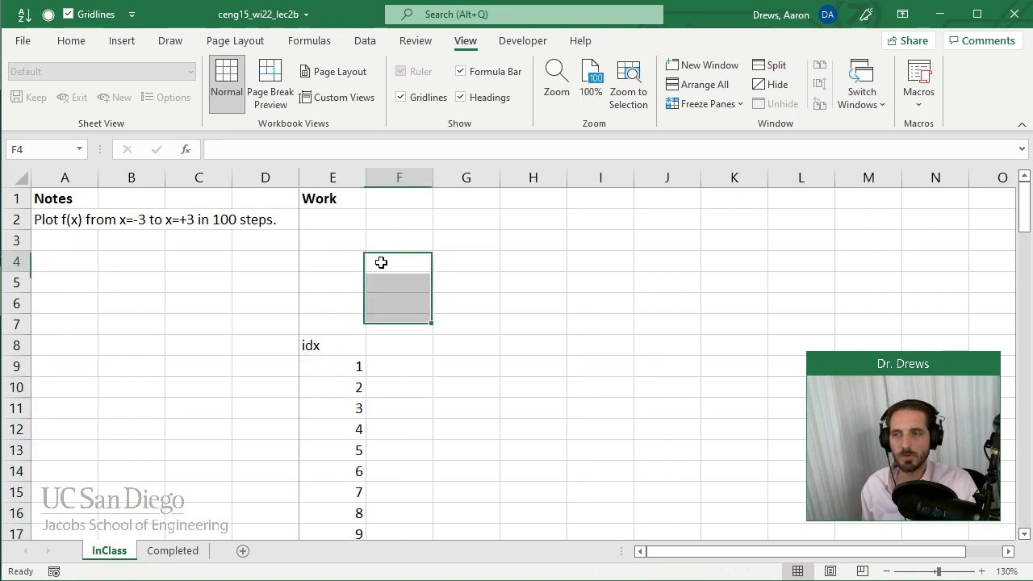
click(351, 347)
key(ctrl+shift+Down)
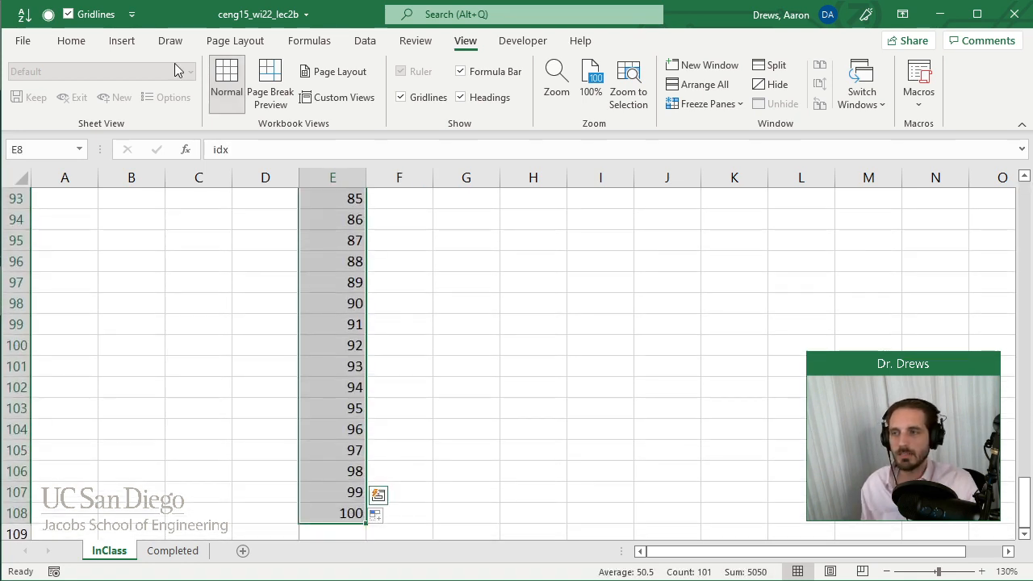
click(71, 41)
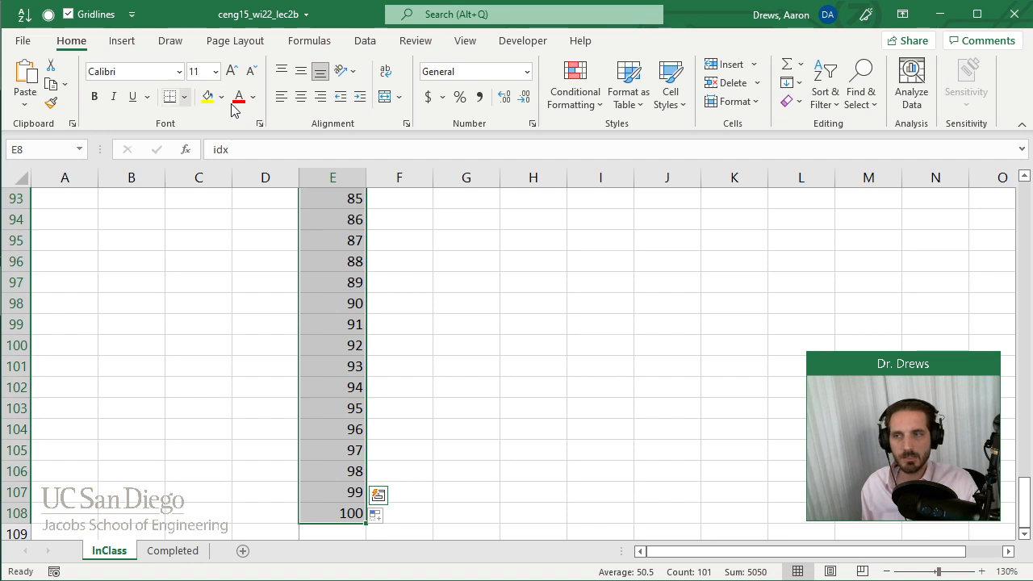
click(252, 97)
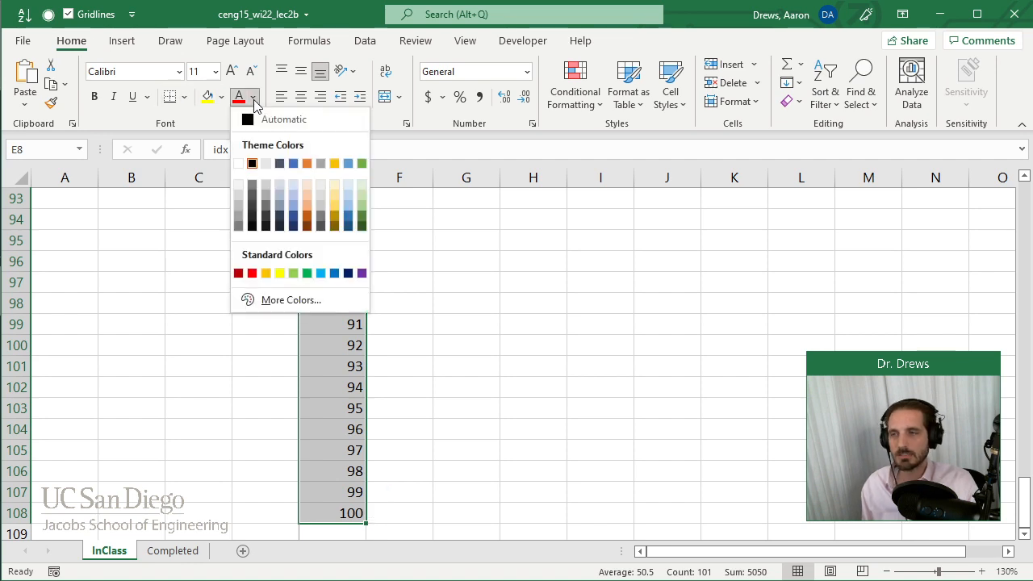
click(238, 228)
click(397, 325)
scroll(385, 297, up, 10)
scroll(383, 299, up, 20)
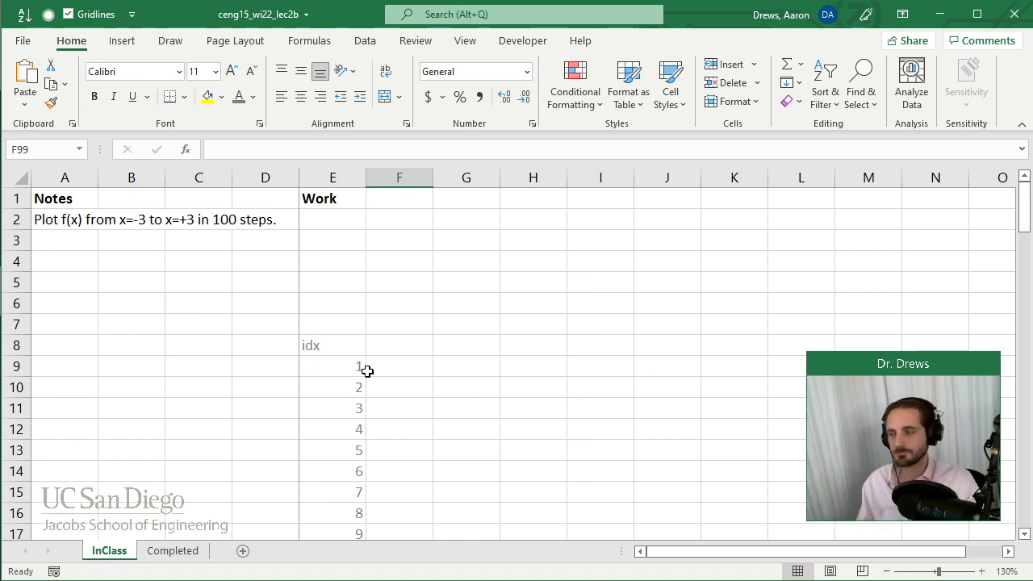
Step: Enter the headings x in F8 and f(x) in G8, and -3 as the first x value in F9
click(406, 343)
text(x)
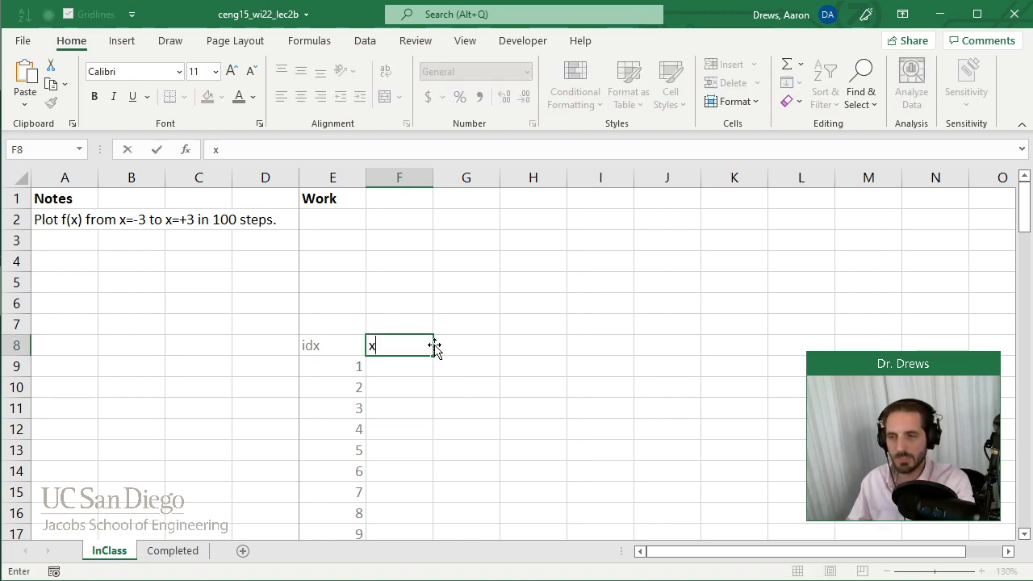
key(Tab)
text(f(x))
key(Return)
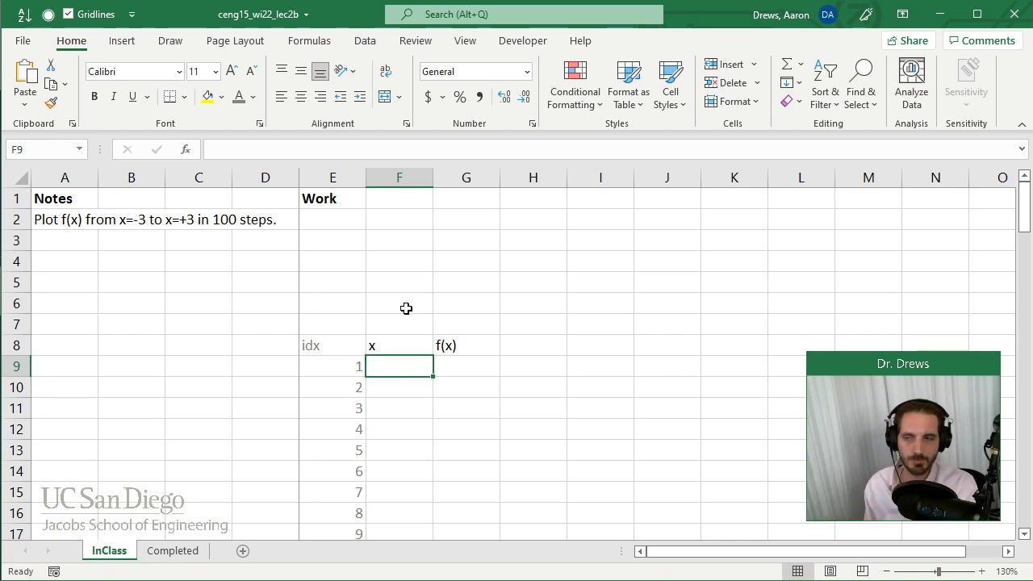
text(-3)
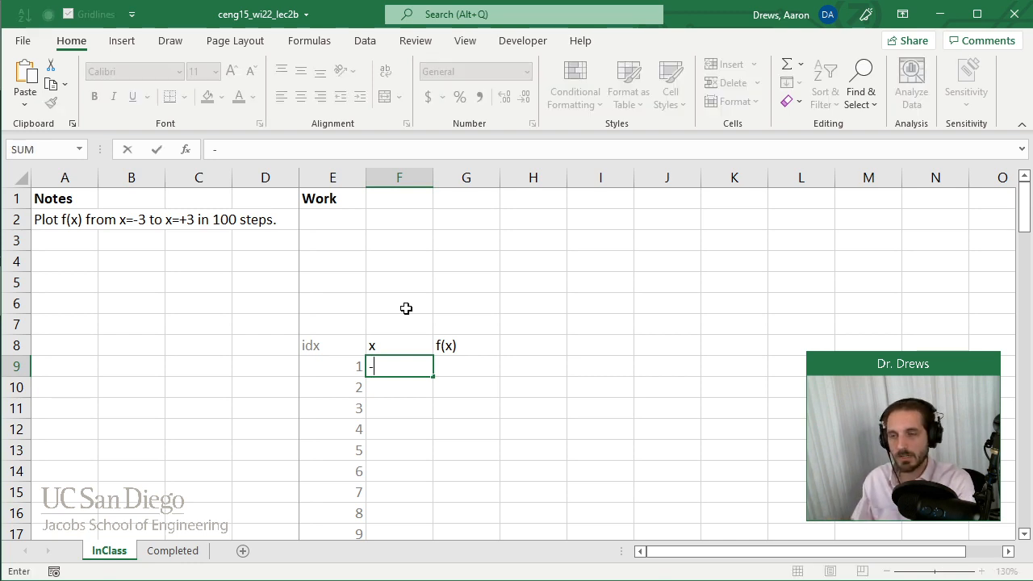
key(Return)
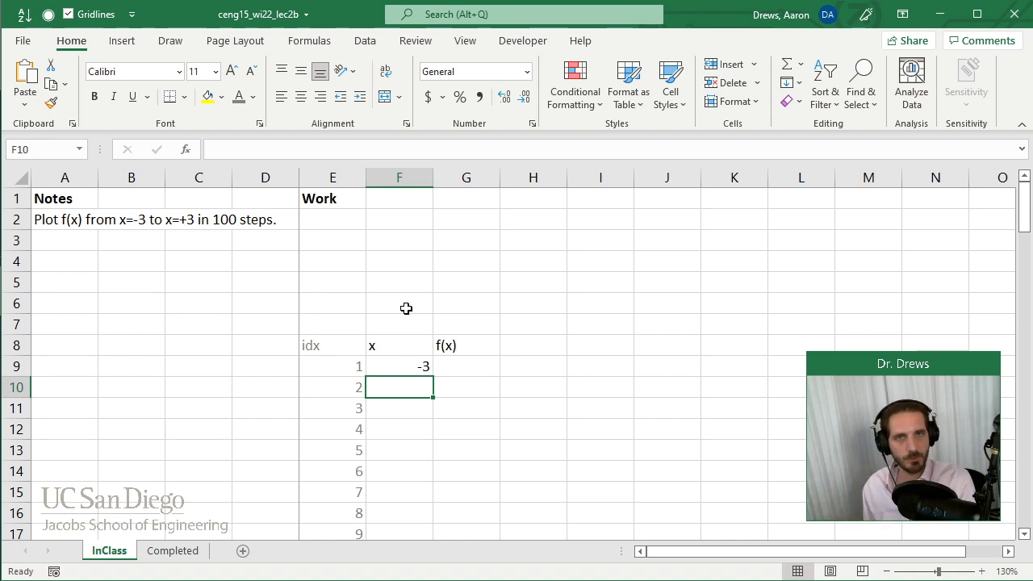
Step: Enter the formula =F9+6/99 in F10 and fill it down the x column to F108
text(=)
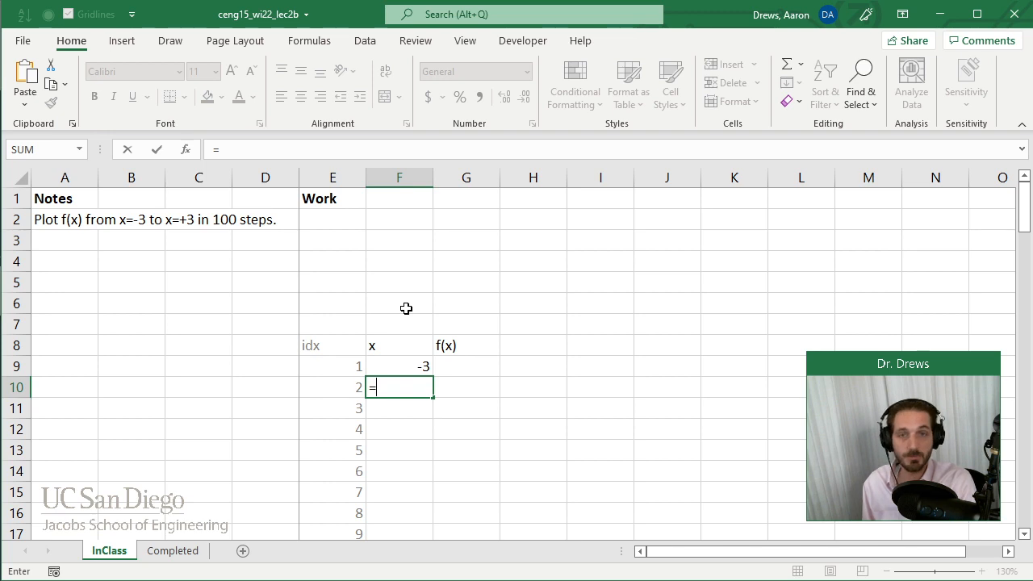
key(Up)
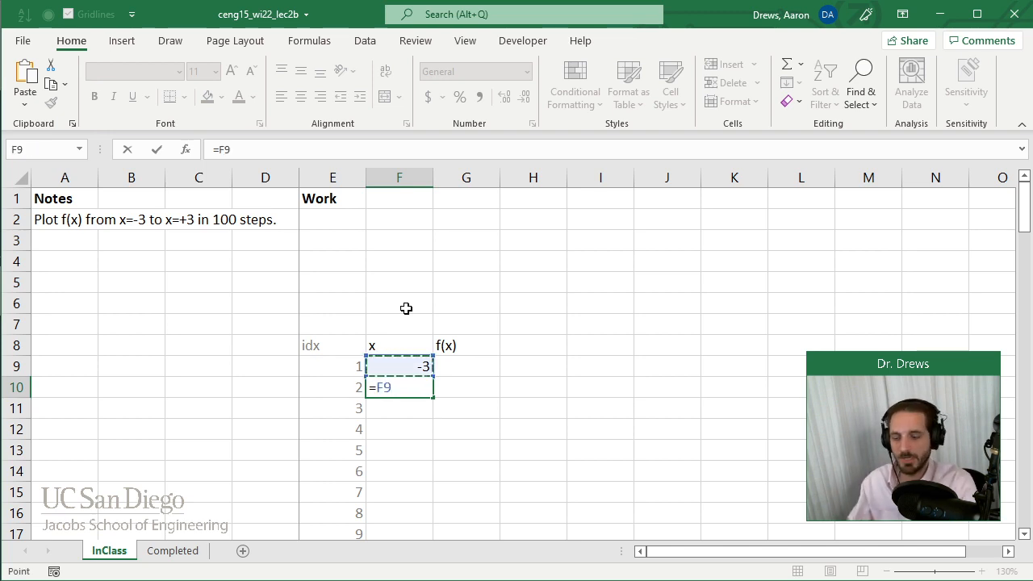
text(+)
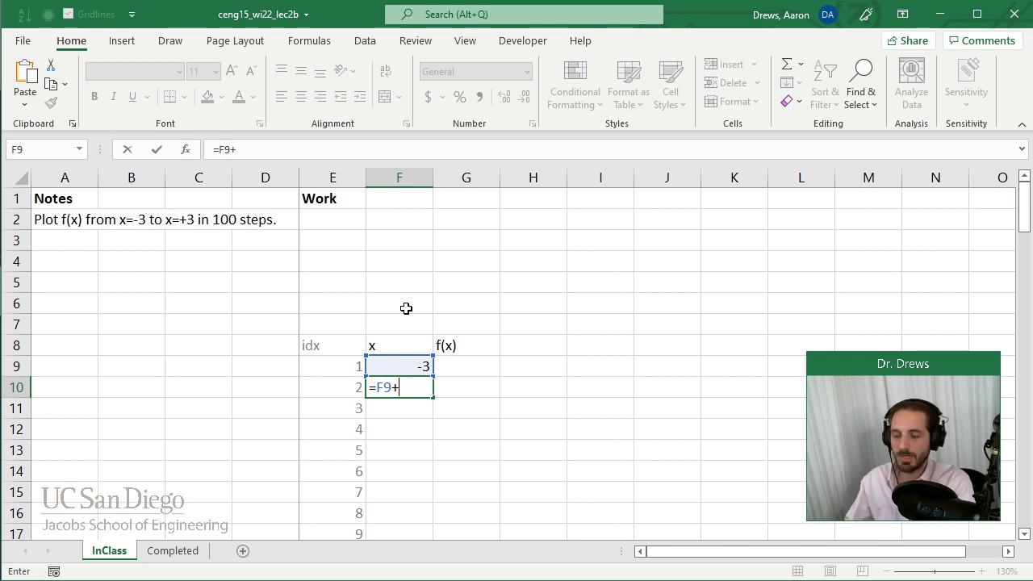
text(6/99)
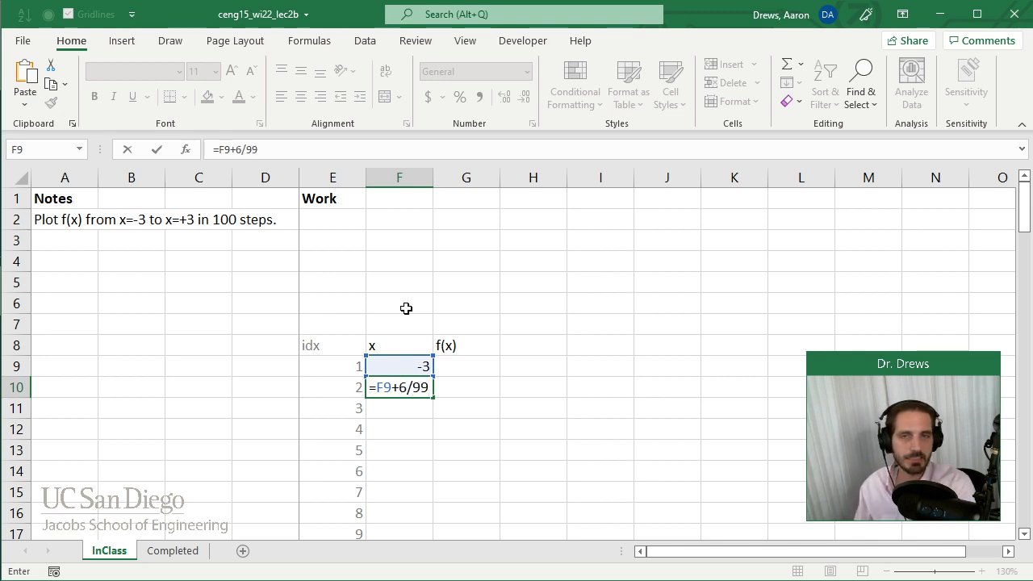
key(Return)
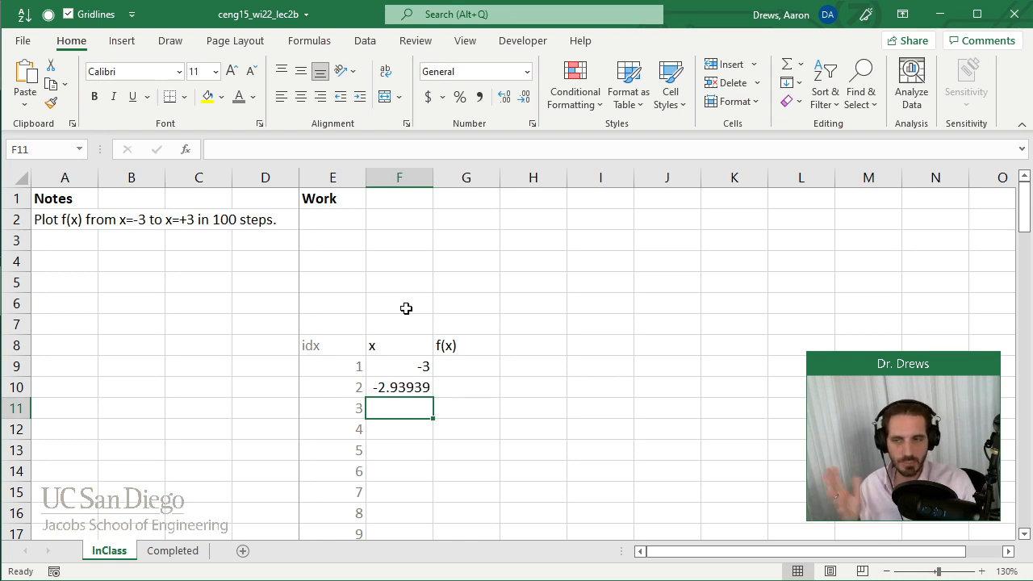
click(415, 393)
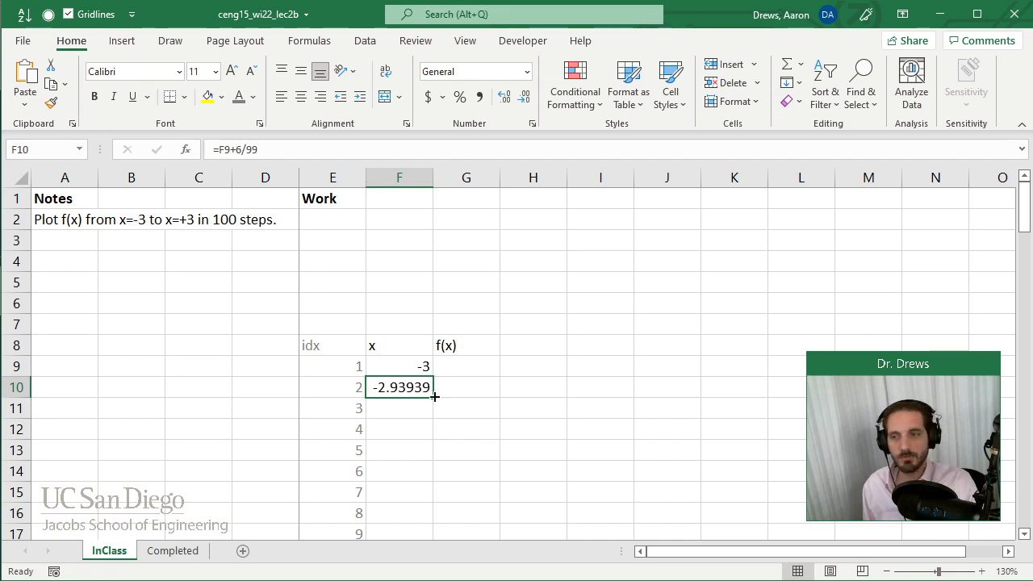
double_click(434, 396)
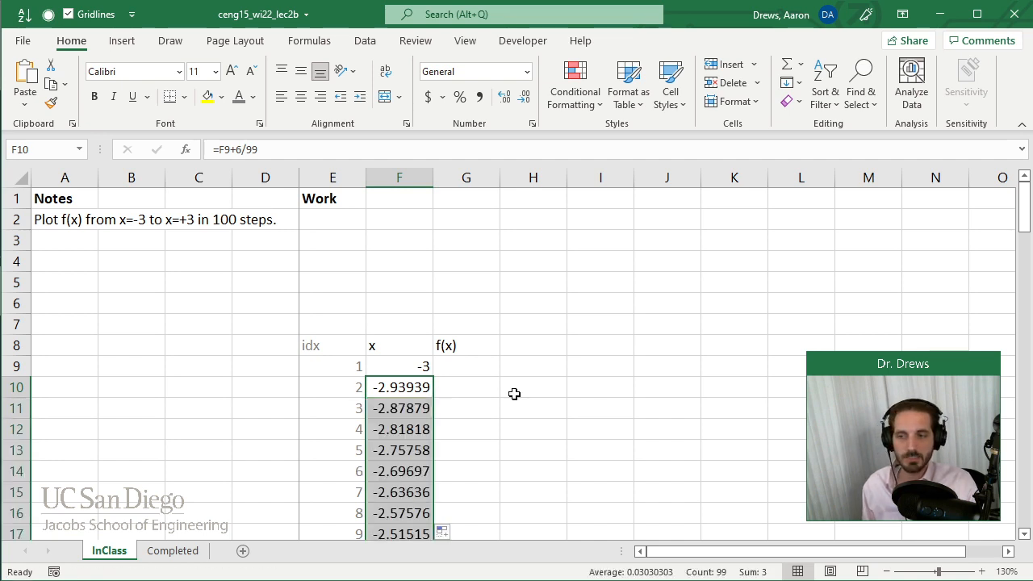
Step: Check the x series down to index 100 and inspect the value and formula in F108
scroll(404, 424, down, 1)
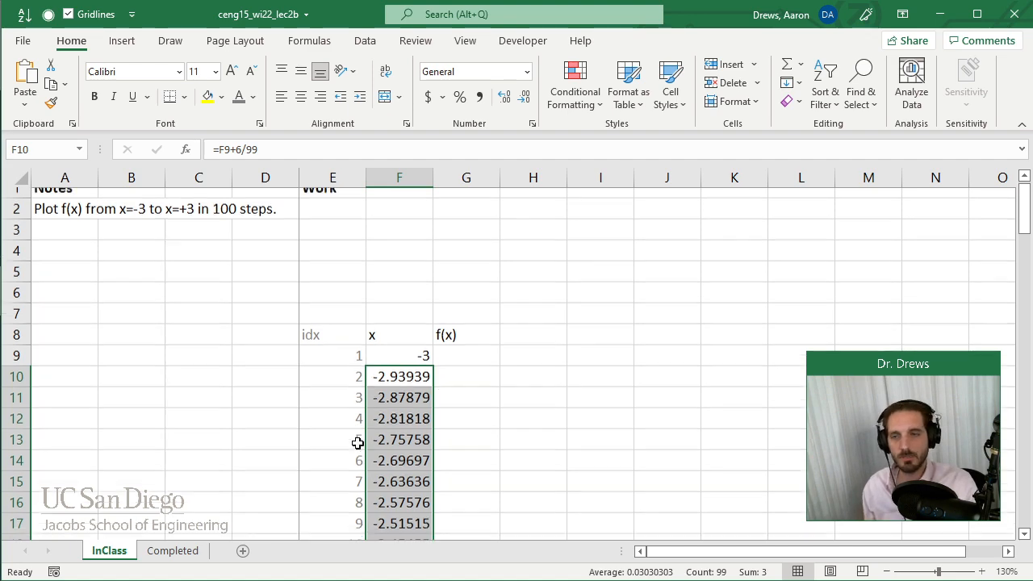
scroll(369, 387, down, 20)
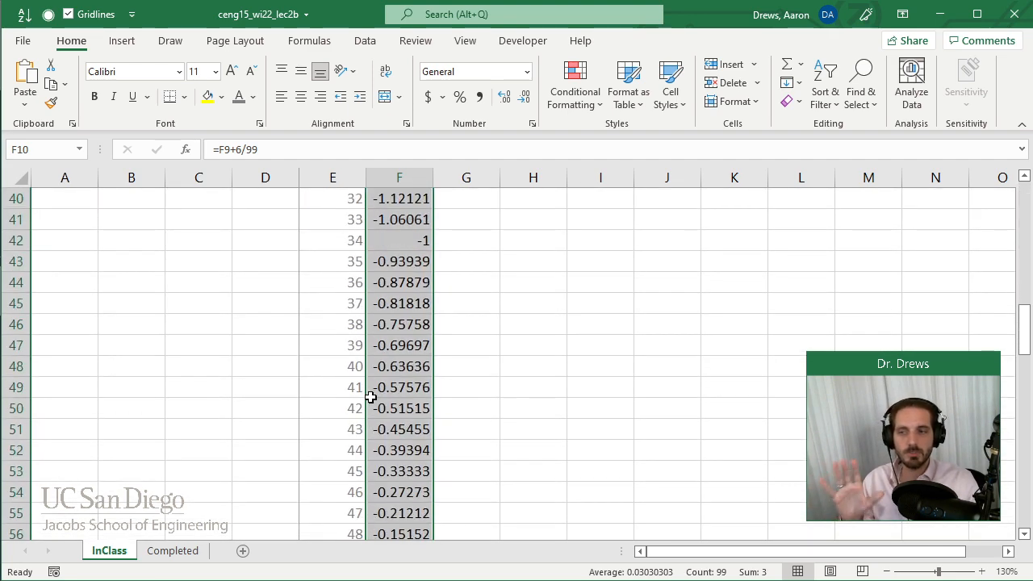
scroll(375, 383, down, 11)
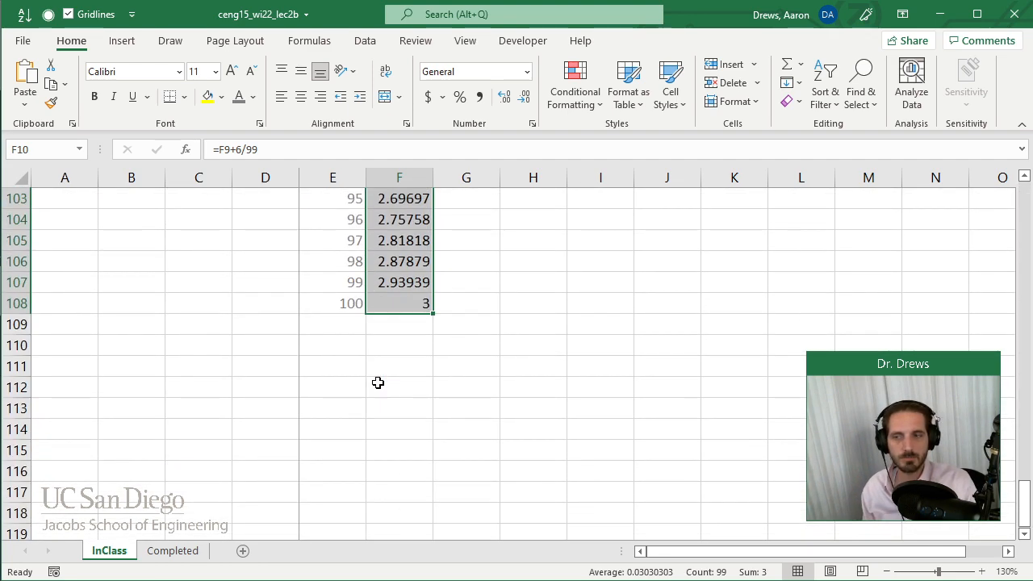
scroll(379, 383, up, 2)
click(343, 429)
key(Right)
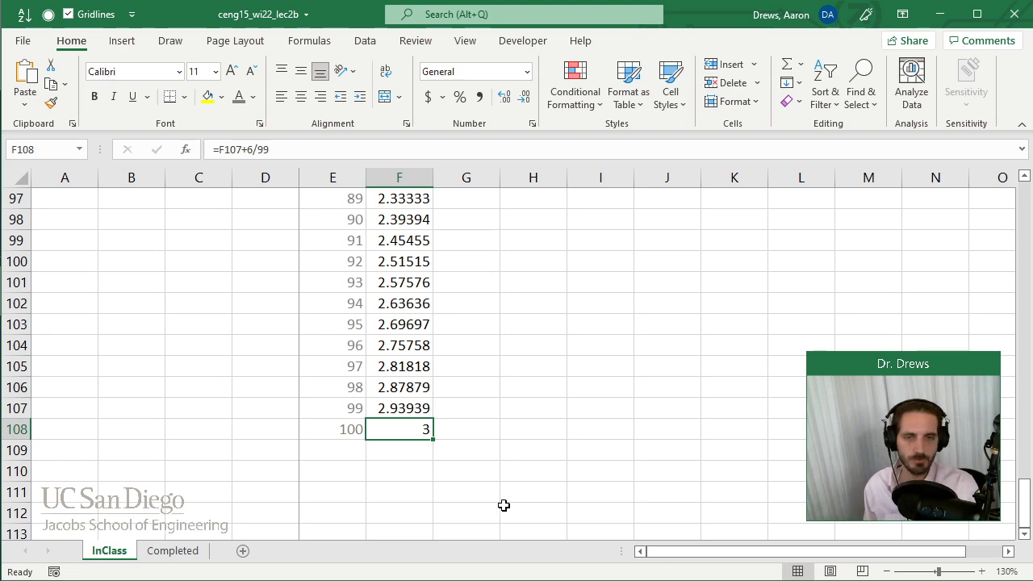
scroll(419, 385, up, 20)
scroll(418, 385, up, 6)
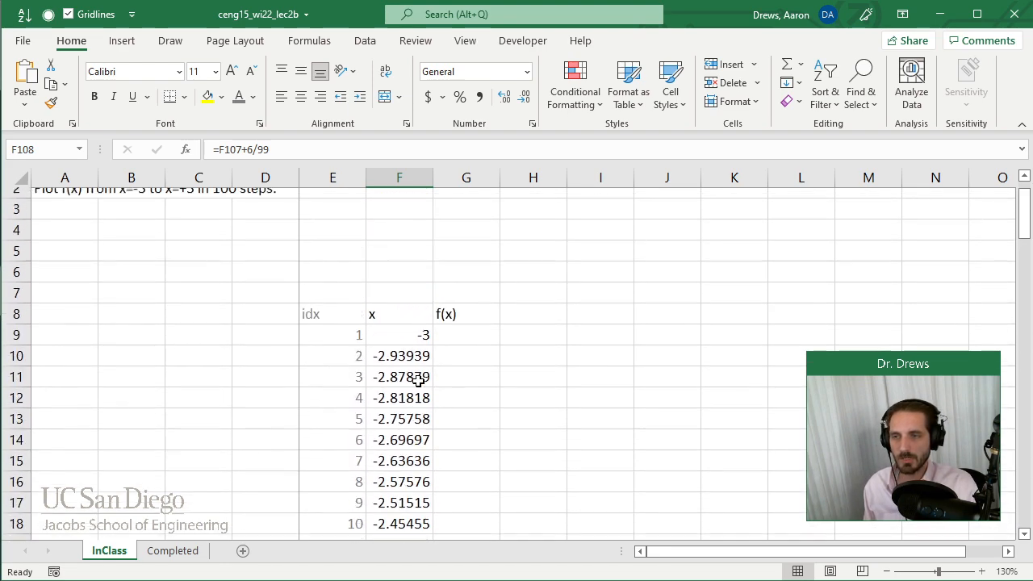
Step: Enter the note =prevCellValue + 6/99 as literal text in B3, under the plotting instruction
click(116, 246)
text(')
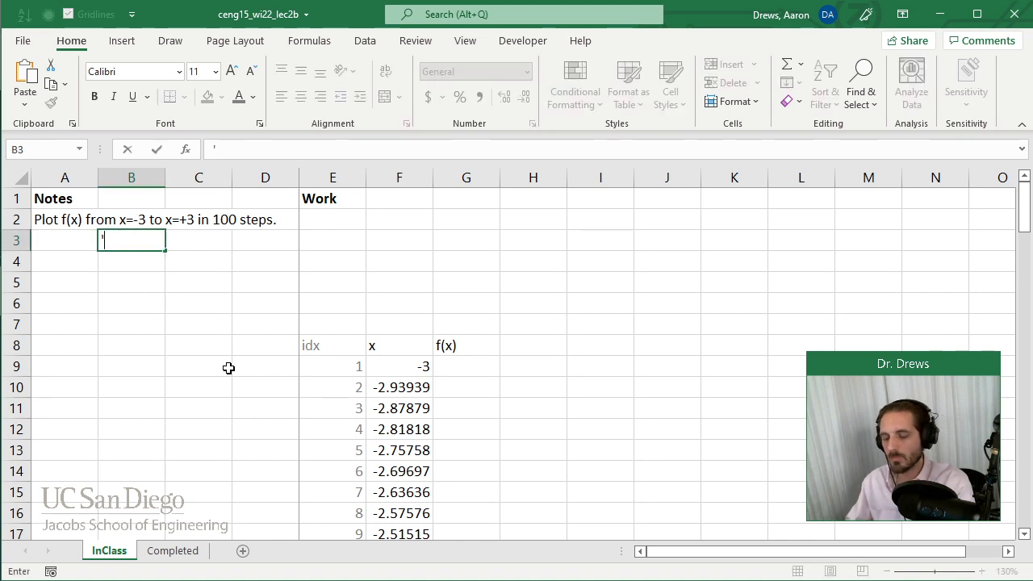
text(=cell+)
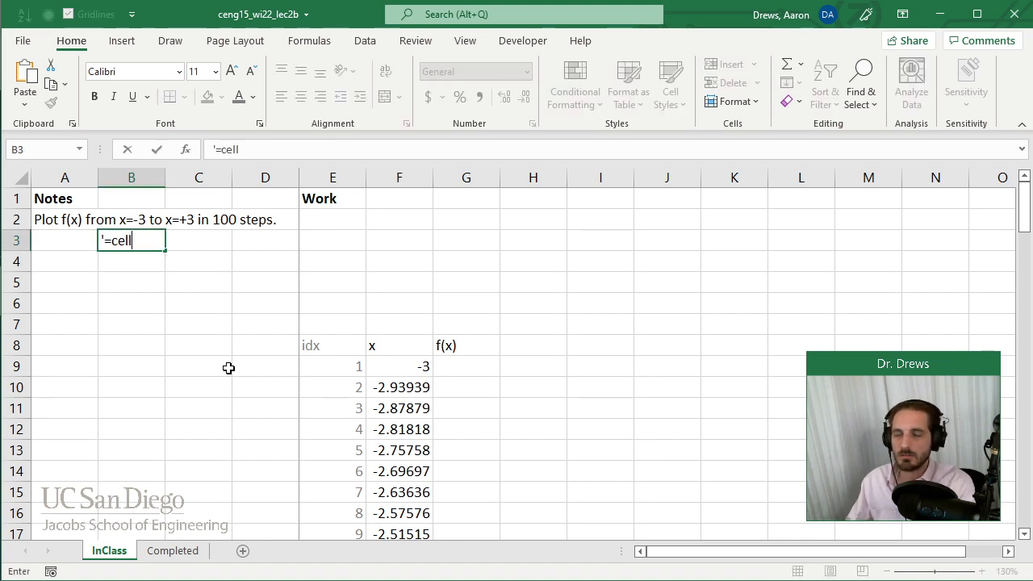
key(BackSpace)
key(BackSpace)
key(BackSpace)
key(BackSpace)
text(prevCell)
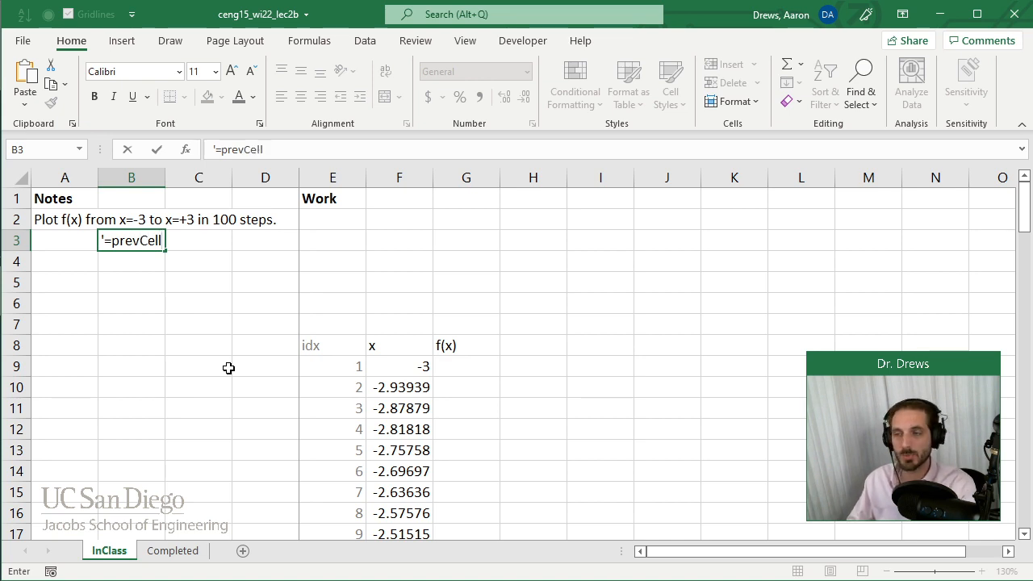
text(Value)
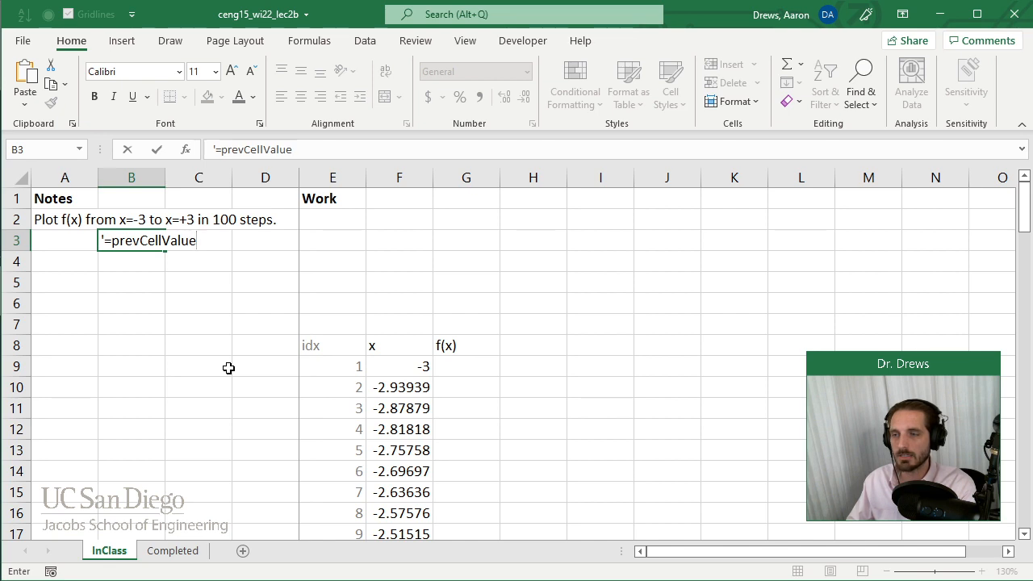
text( + 65)
key(BackSpace)
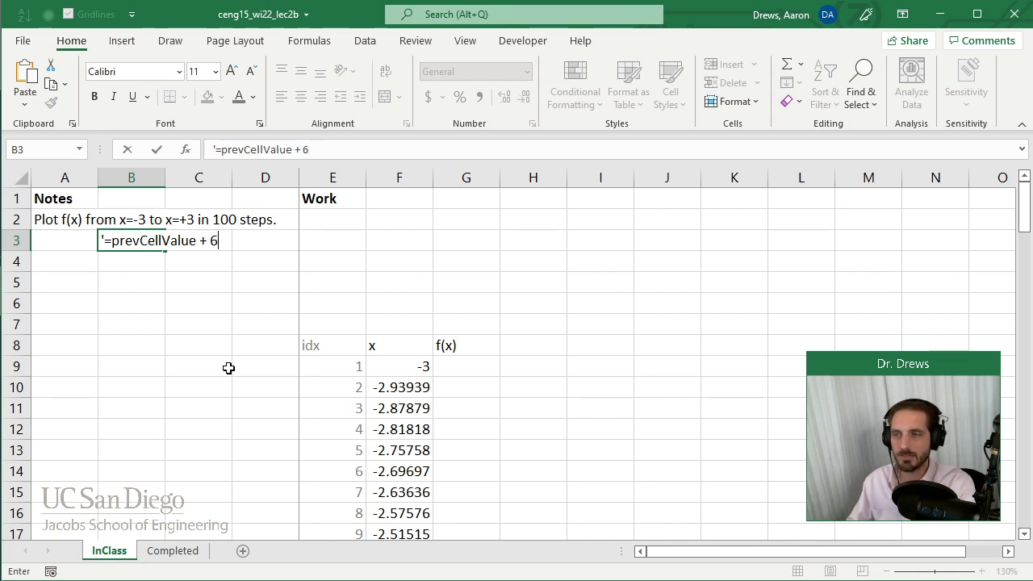
text(/99)
key(Return)
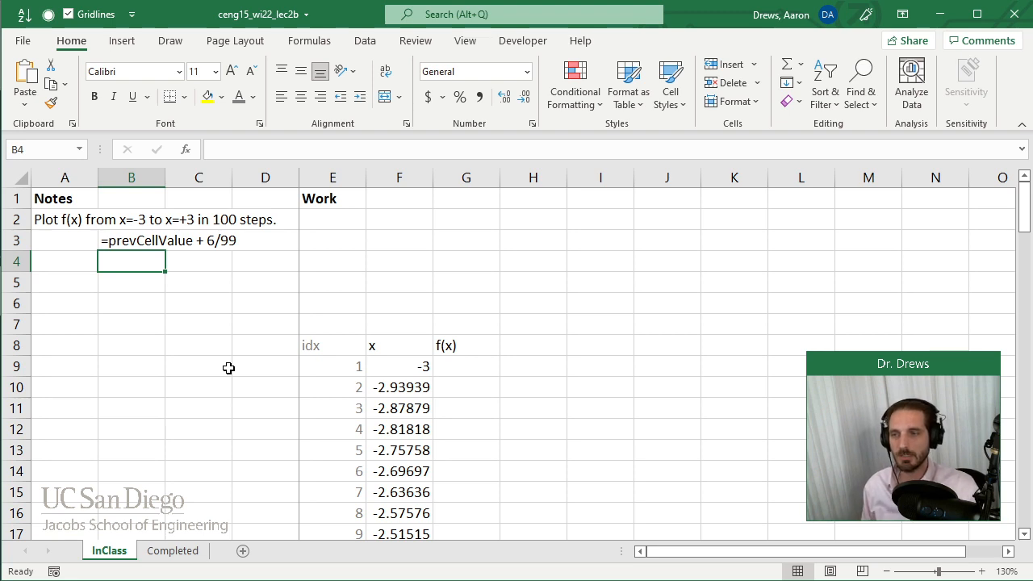
click(368, 385)
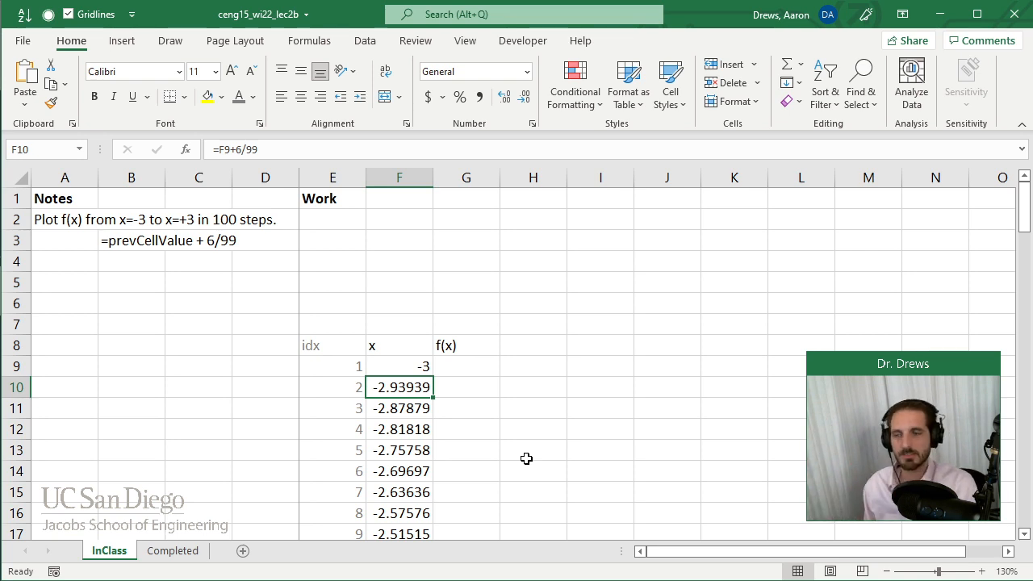
Step: Copy the f(x) formula picture from the Completed sheet to InClass and place it above the table, around H2 to K4
click(184, 552)
click(444, 234)
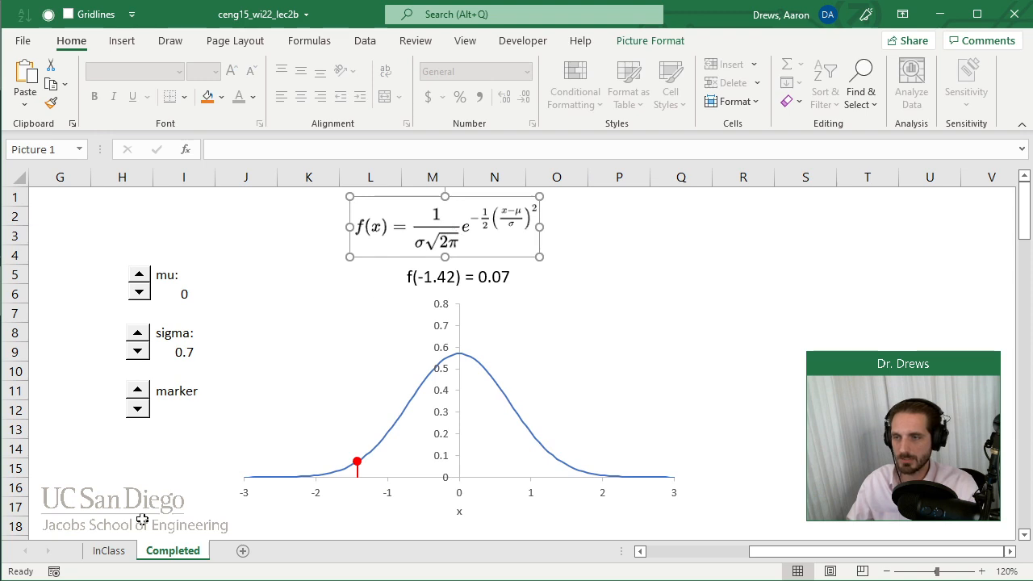
click(109, 551)
click(488, 230)
key(ctrl+v)
drag(553, 234, 630, 241)
click(601, 366)
key(Left)
key(Left)
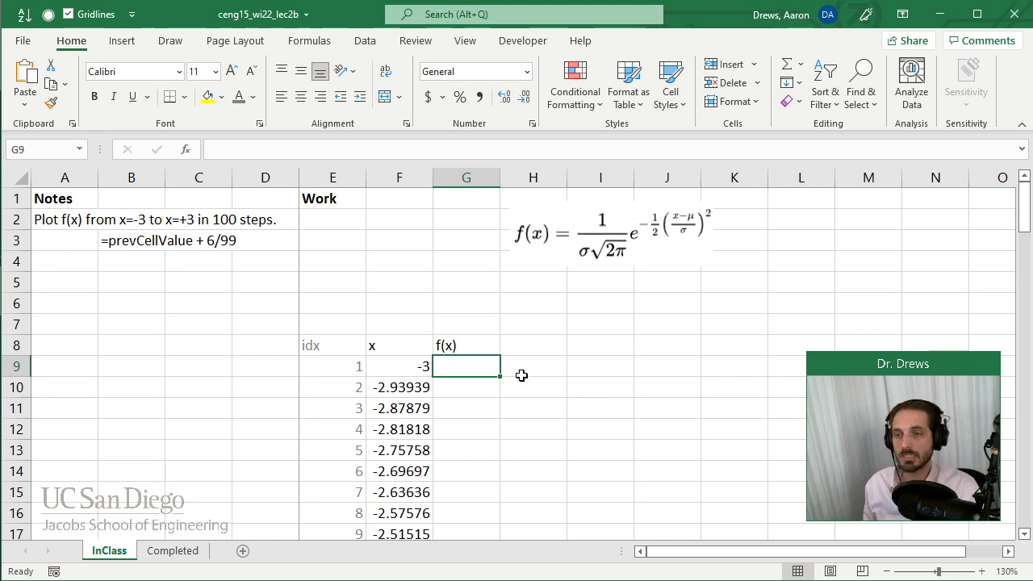
Step: Inspect the formulas in F10 and F11 to compare their references to the previous x cell
double_click(398, 388)
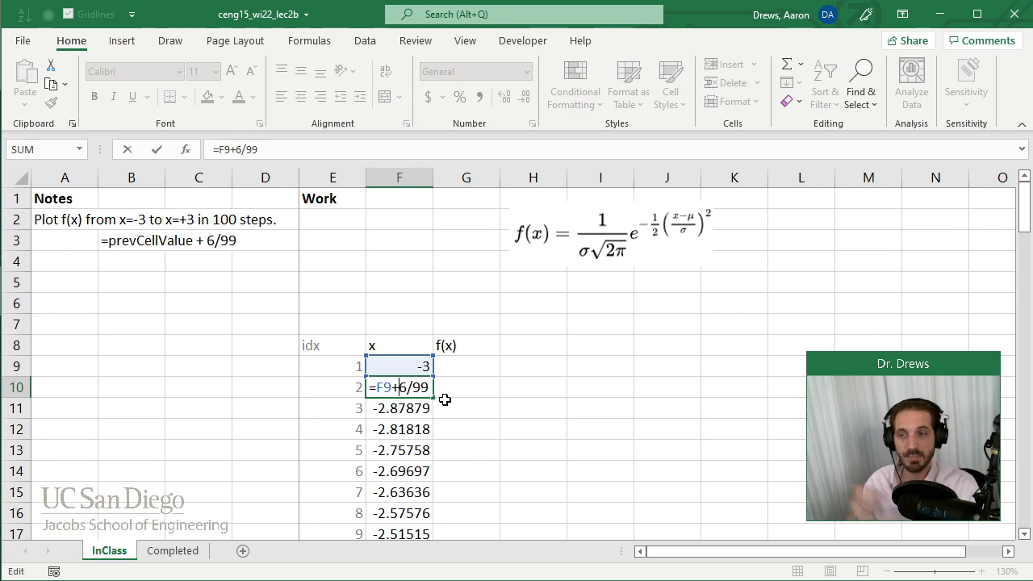
key(Escape)
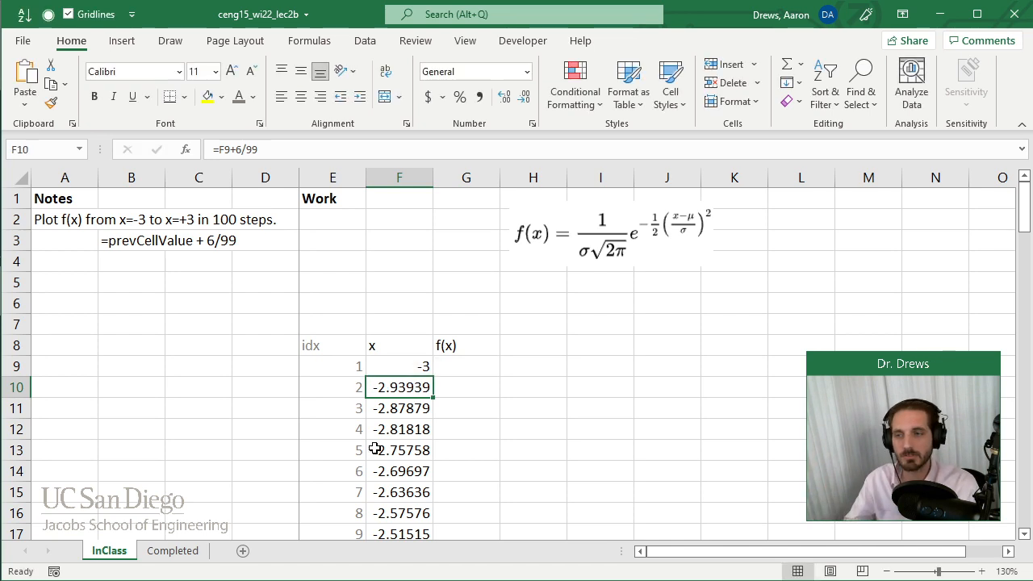
double_click(403, 408)
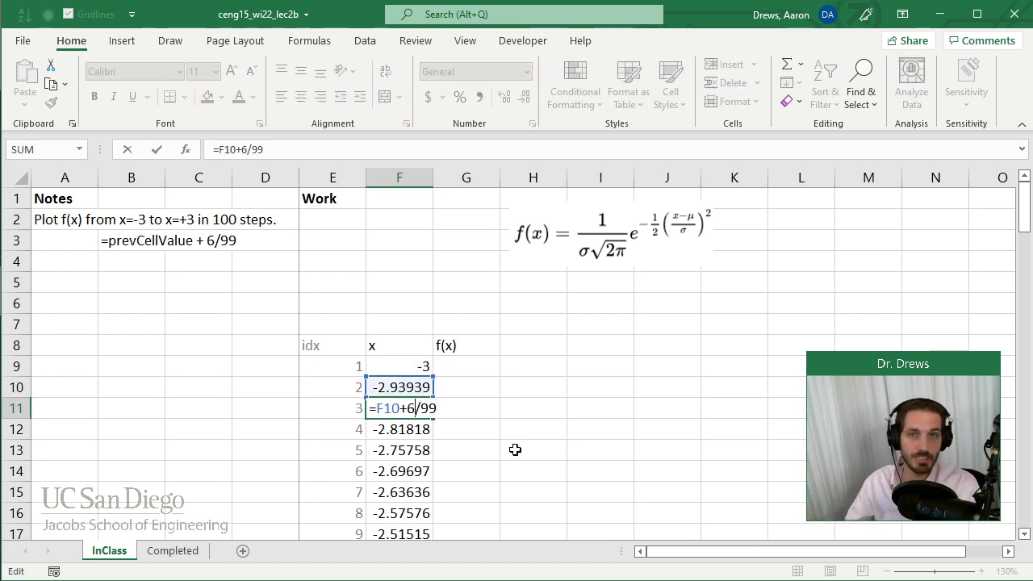
key(Escape)
click(442, 327)
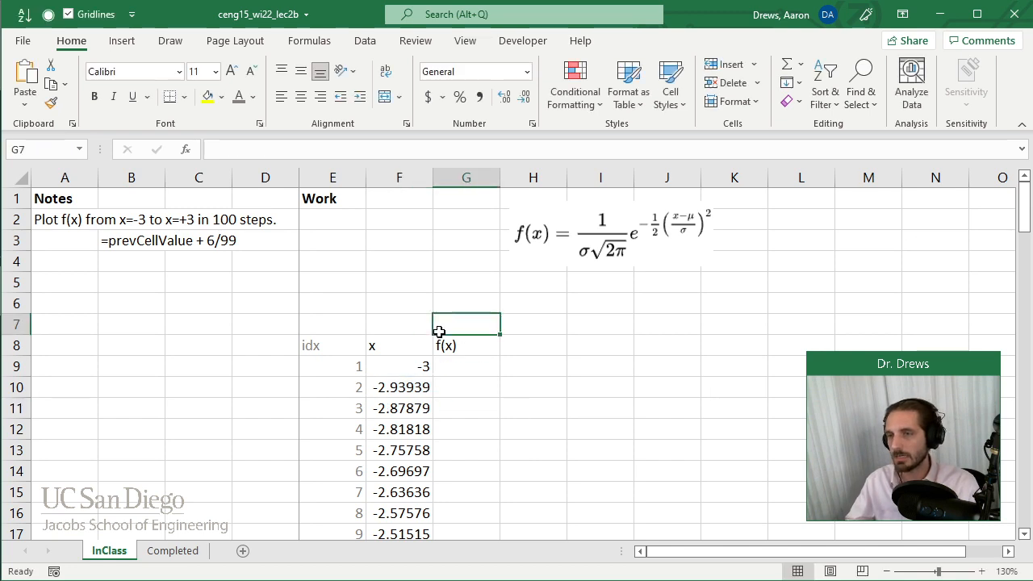
click(356, 262)
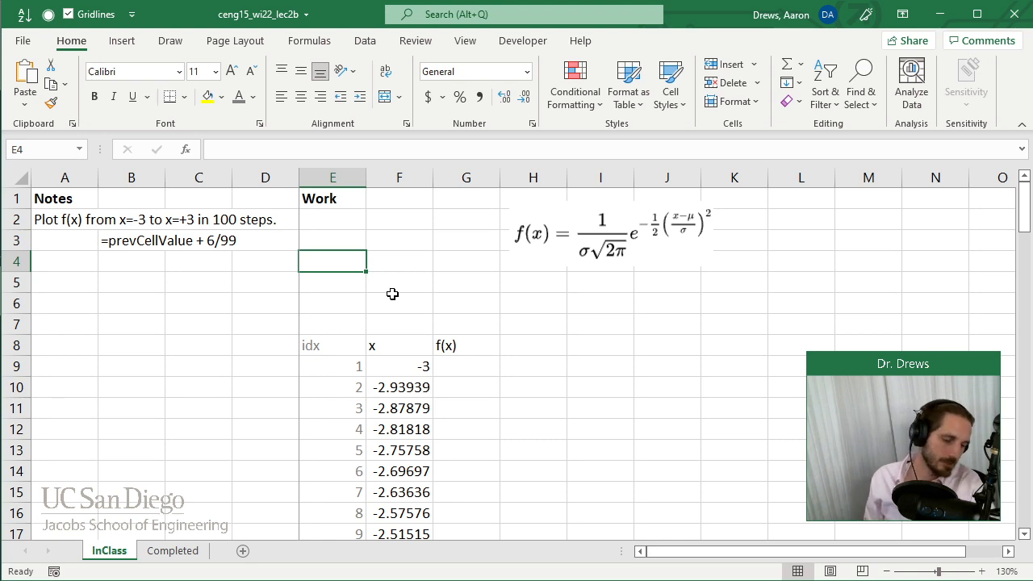
Step: Circle σ in the formula with pink ink and label it with an arrow as std.dev and sigma
key(ctrl+shift+3)
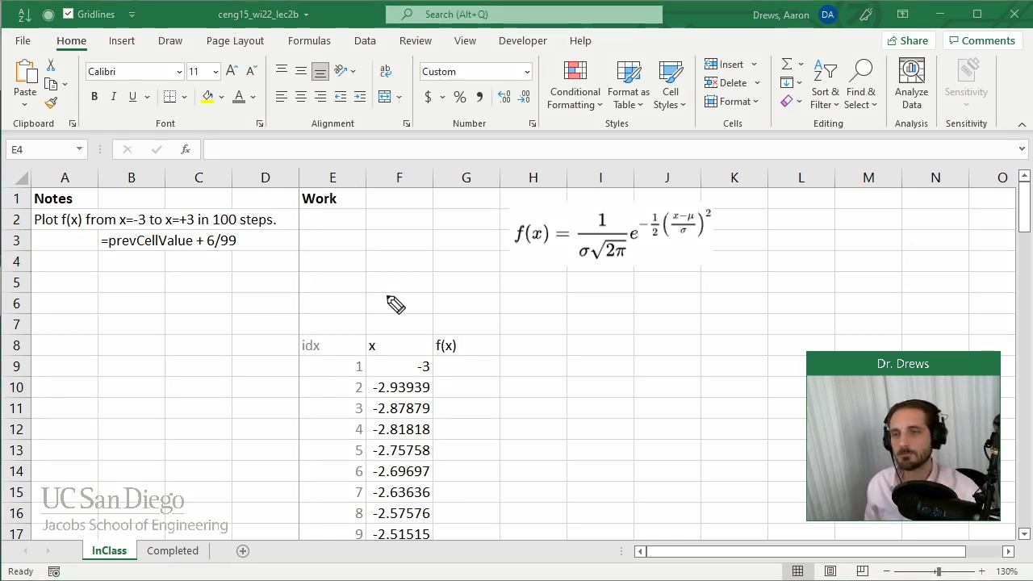
mouse_move(588, 243)
mouse_down()
mouse_move(572, 267)
mouse_move(593, 244)
mouse_up()
mouse_move(579, 283)
mouse_down()
mouse_move(578, 305)
mouse_move(577, 278)
mouse_move(587, 291)
mouse_up()
mouse_move(558, 323)
mouse_down()
mouse_move(549, 338)
mouse_move(567, 337)
mouse_up()
mouse_move(560, 326)
mouse_down()
mouse_move(590, 332)
mouse_move(597, 323)
mouse_up()
drag(612, 315, 642, 302)
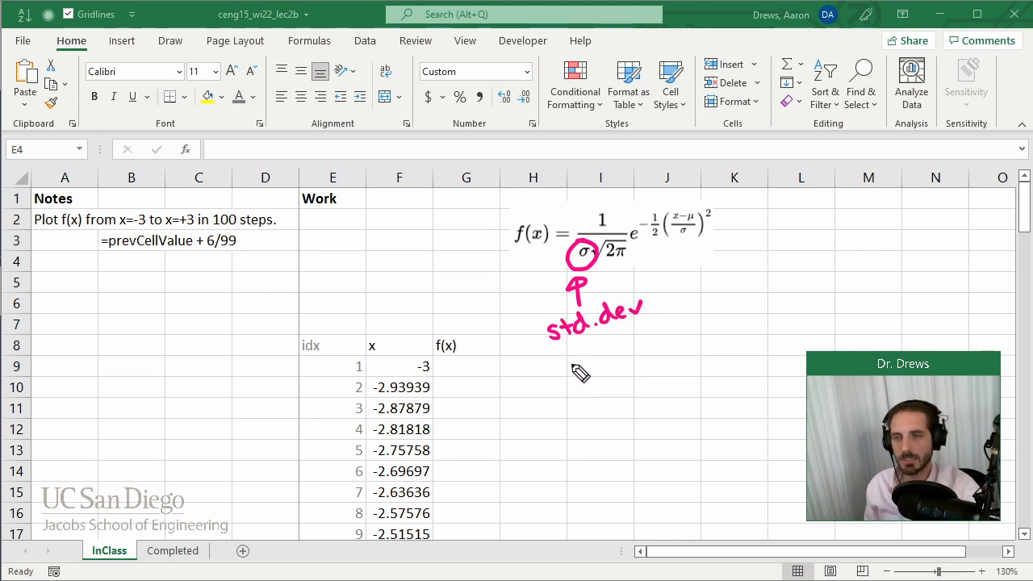
mouse_move(575, 361)
mouse_down()
mouse_move(564, 376)
mouse_move(599, 386)
mouse_move(623, 355)
mouse_move(635, 370)
mouse_move(646, 365)
mouse_up()
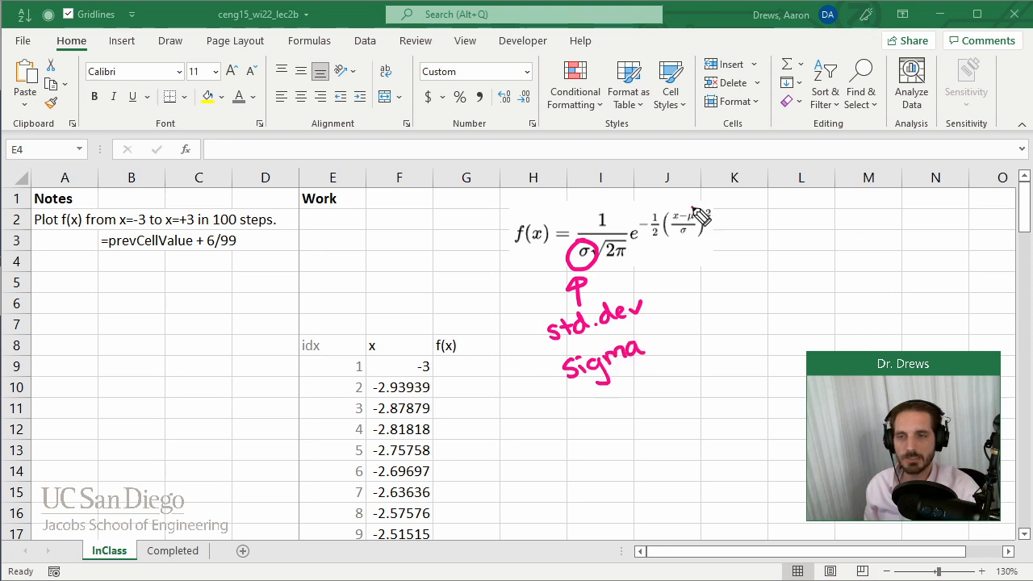
Step: Circle μ in the formula's exponent with pink ink and label it with an arrow as mean and mu
mouse_move(694, 206)
mouse_down()
mouse_move(726, 260)
mouse_move(701, 244)
mouse_up()
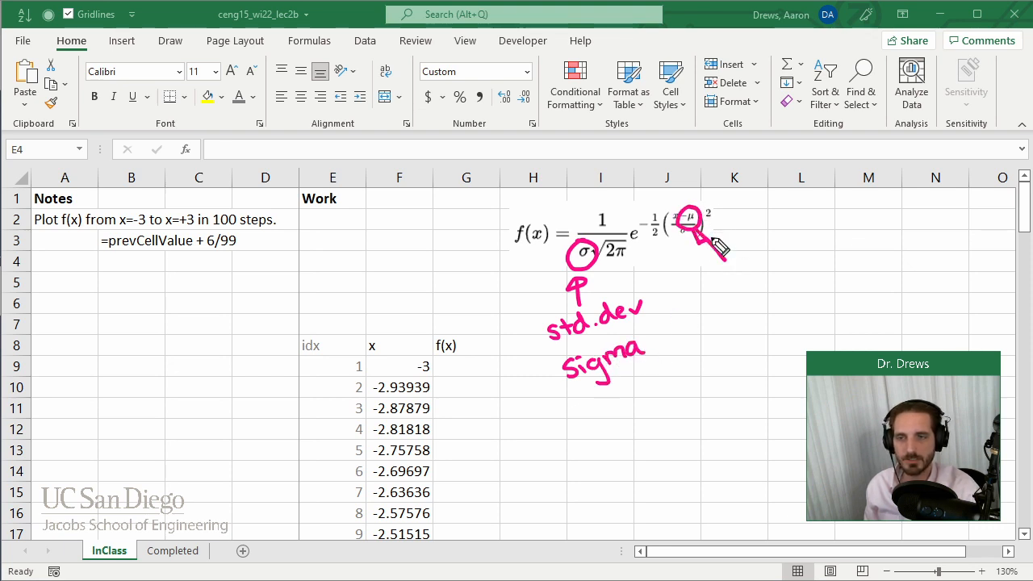
mouse_move(732, 281)
mouse_down()
mouse_move(735, 271)
mouse_move(783, 281)
mouse_move(799, 269)
mouse_up()
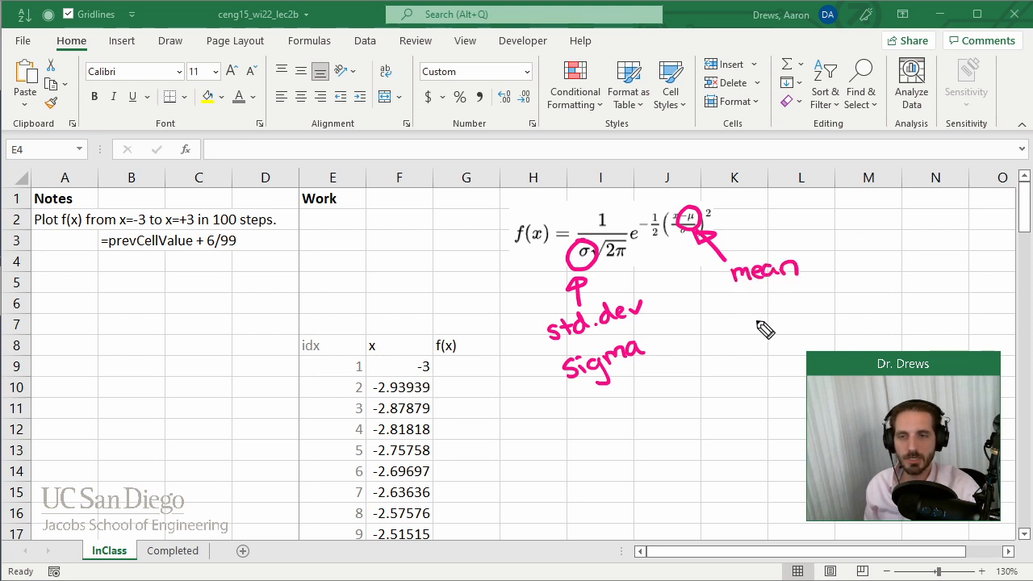
drag(746, 323, 788, 304)
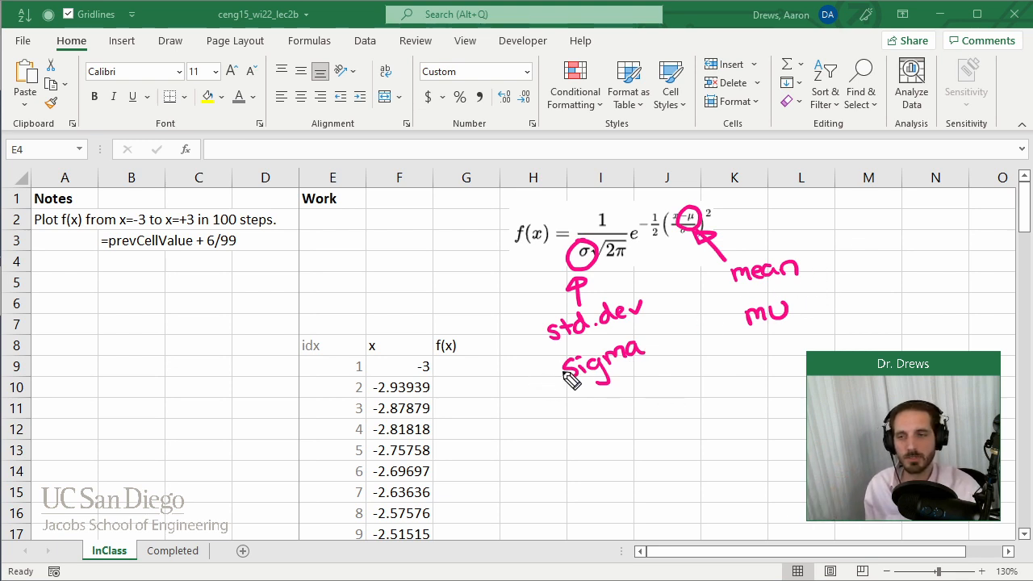
Step: Handwrite the prefix my before sigma and mu, and clear all the ink annotations
mouse_move(530, 386)
mouse_down()
mouse_move(555, 380)
mouse_move(568, 399)
mouse_up()
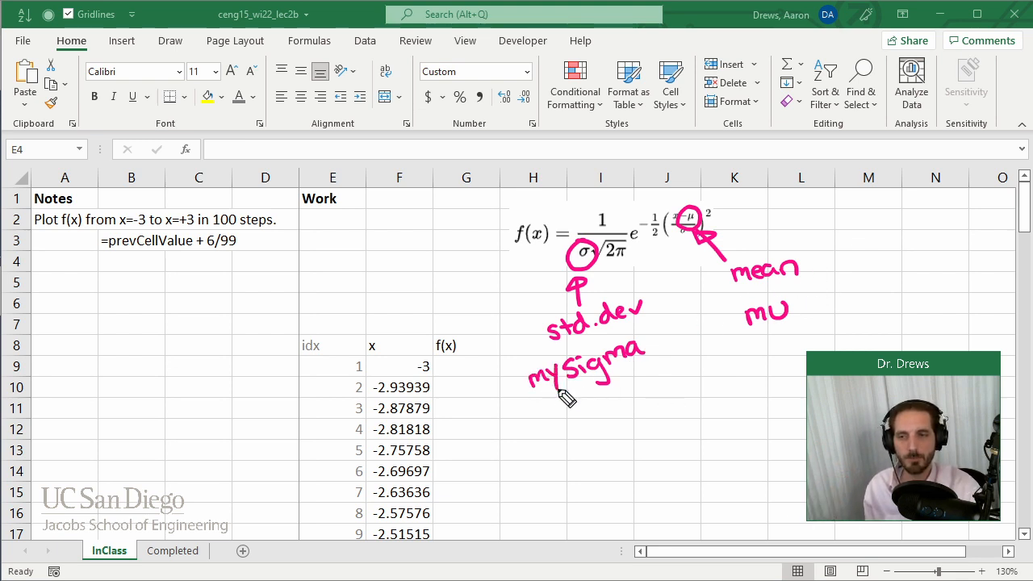
drag(711, 326, 739, 344)
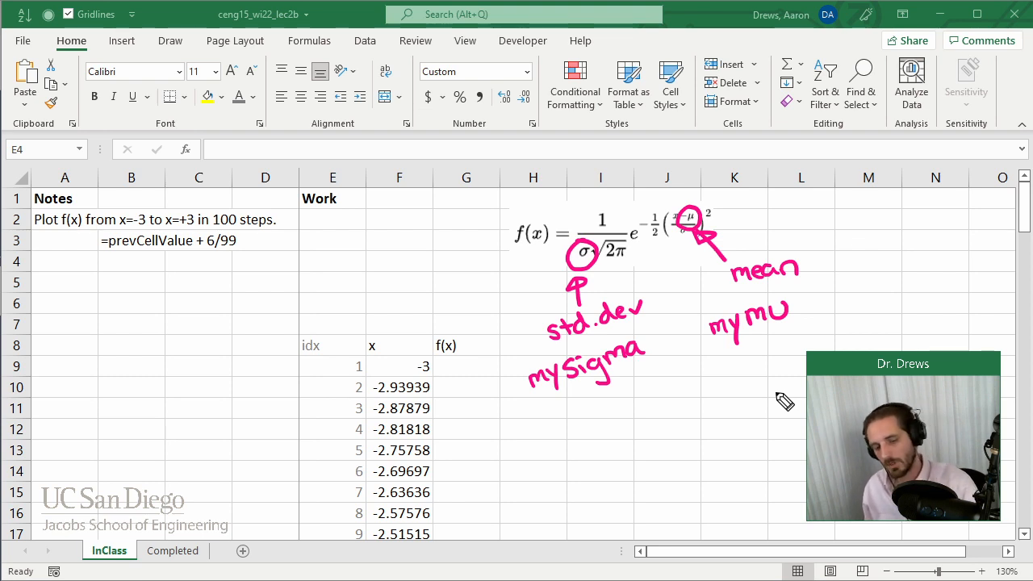
key(ctrl+shift+7)
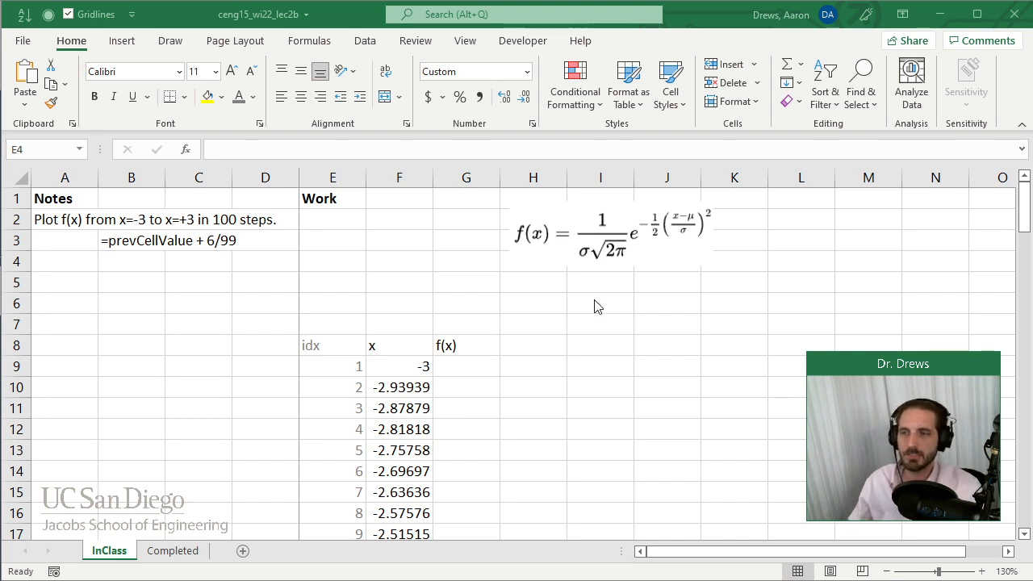
Step: Enter the parameter labels mu = in E3 and sigma = in E4
click(334, 237)
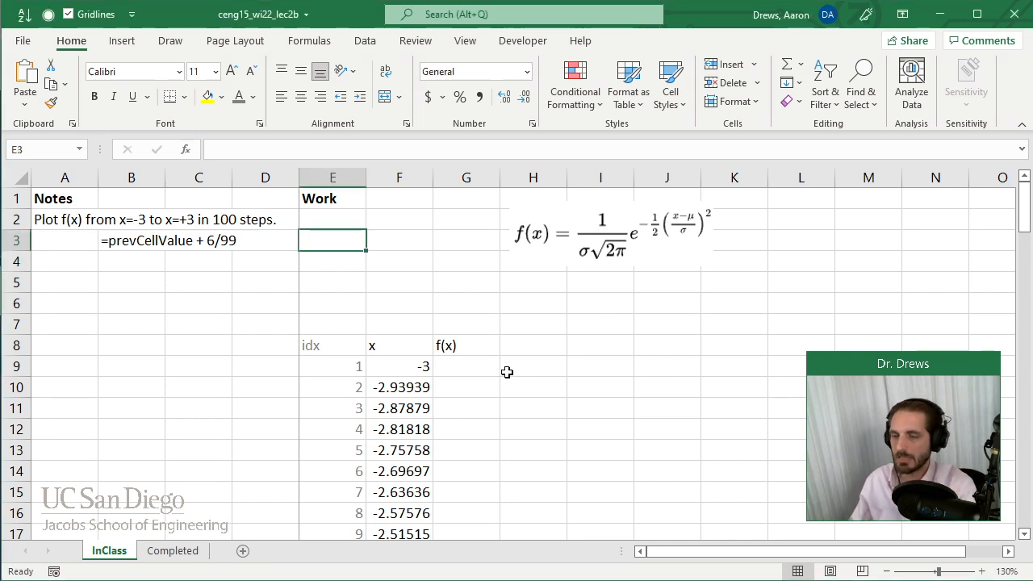
text(m)
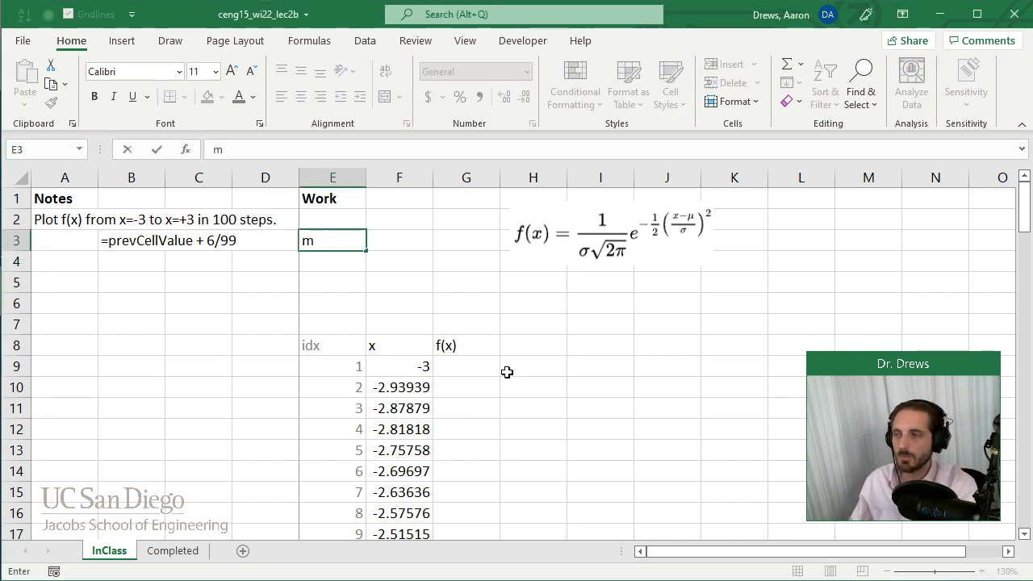
text(u =)
key(Return)
text(sigma =)
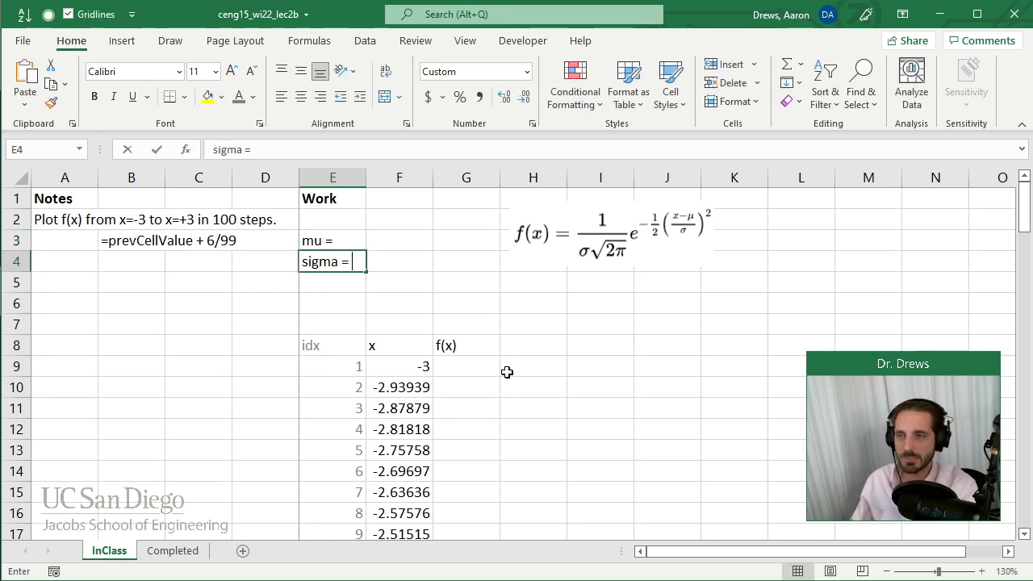
key(Tab)
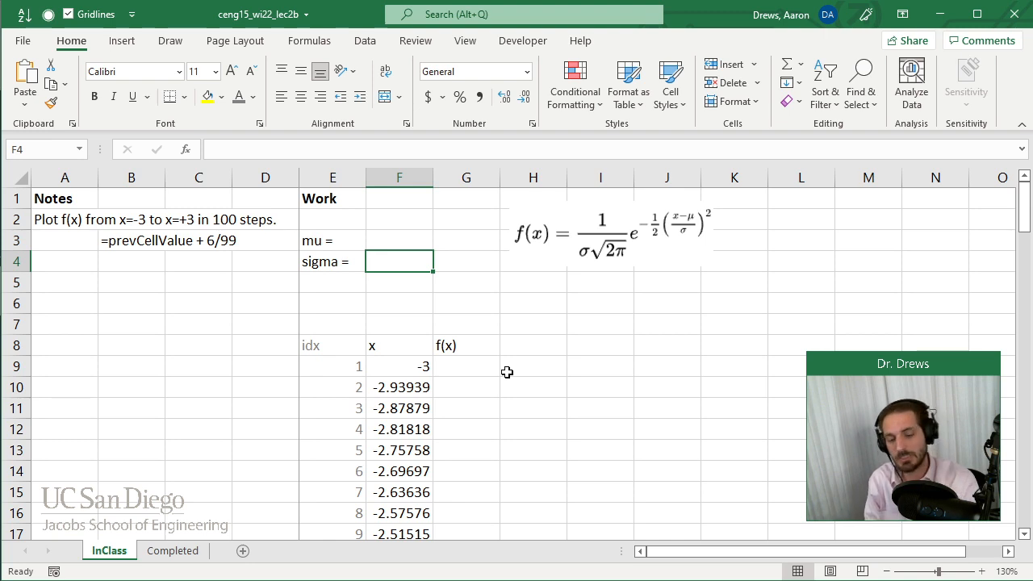
Step: Enter 0 as the mu value in F3 and 1 as the sigma value in F4
drag(329, 242, 331, 262)
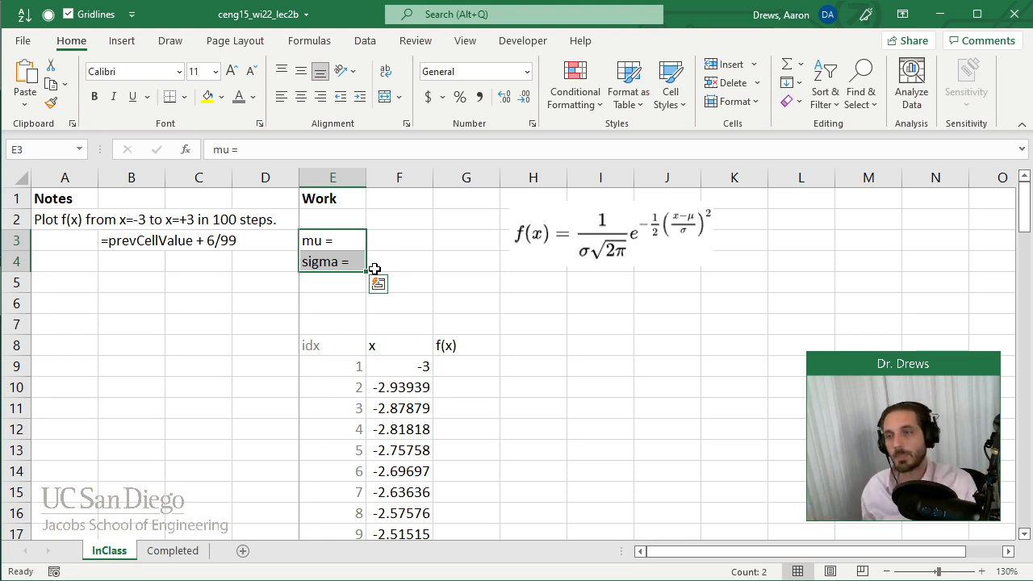
click(417, 238)
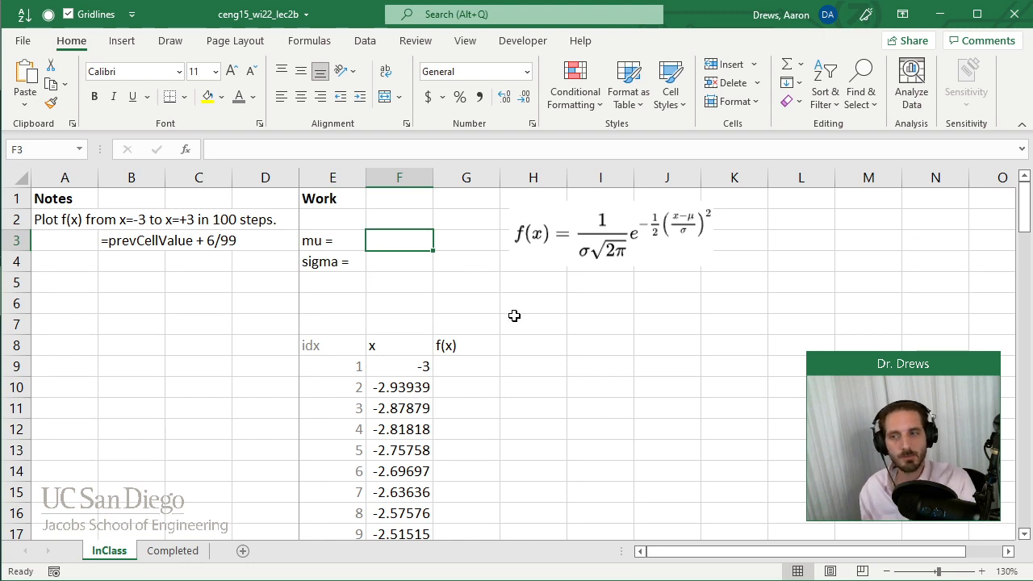
text(1)
key(Return)
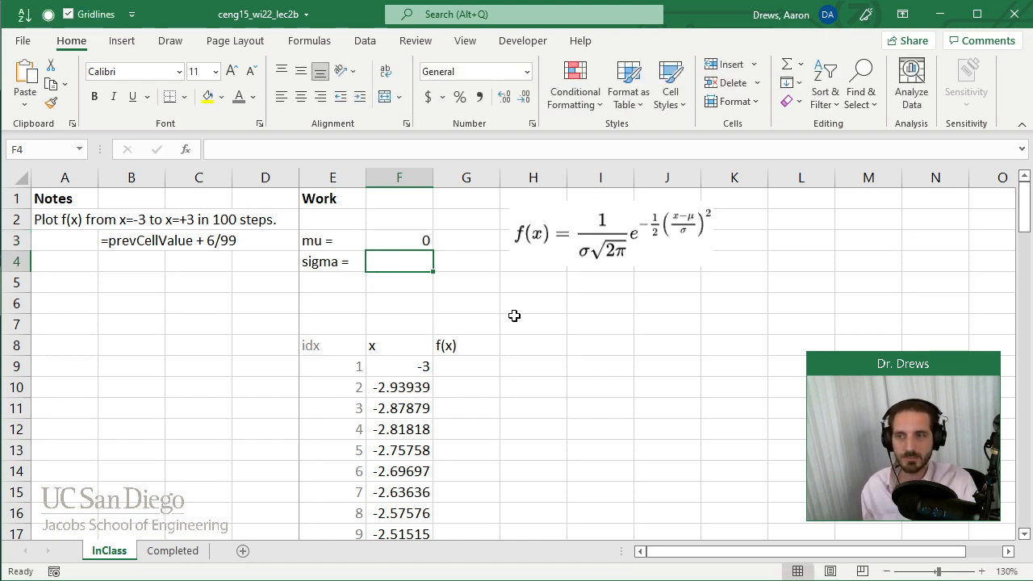
text(1)
key(Return)
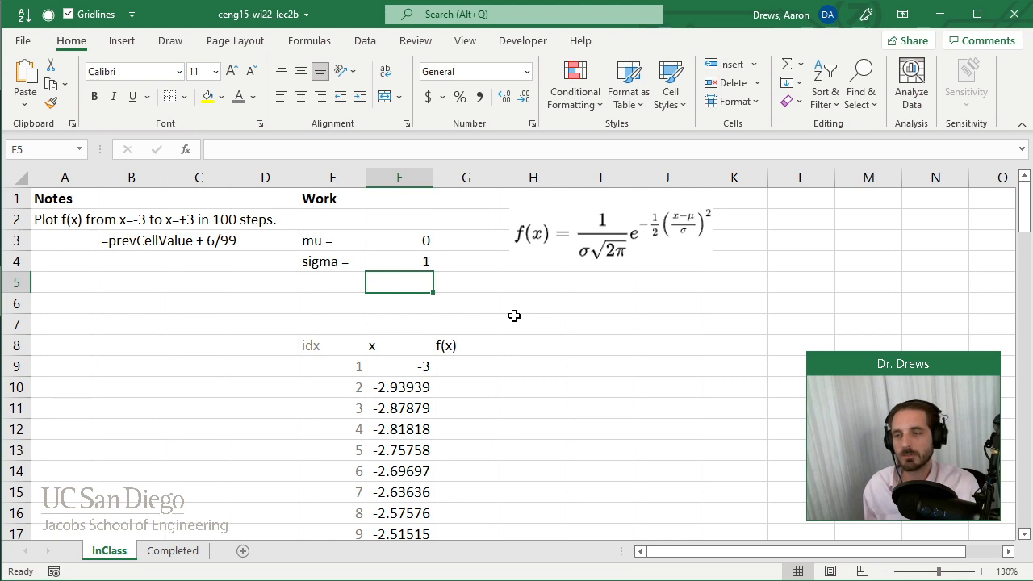
Step: Highlight the 1/(σ√2π) fraction in the formula picture with the yellow highlighter and return to normal selection
click(483, 372)
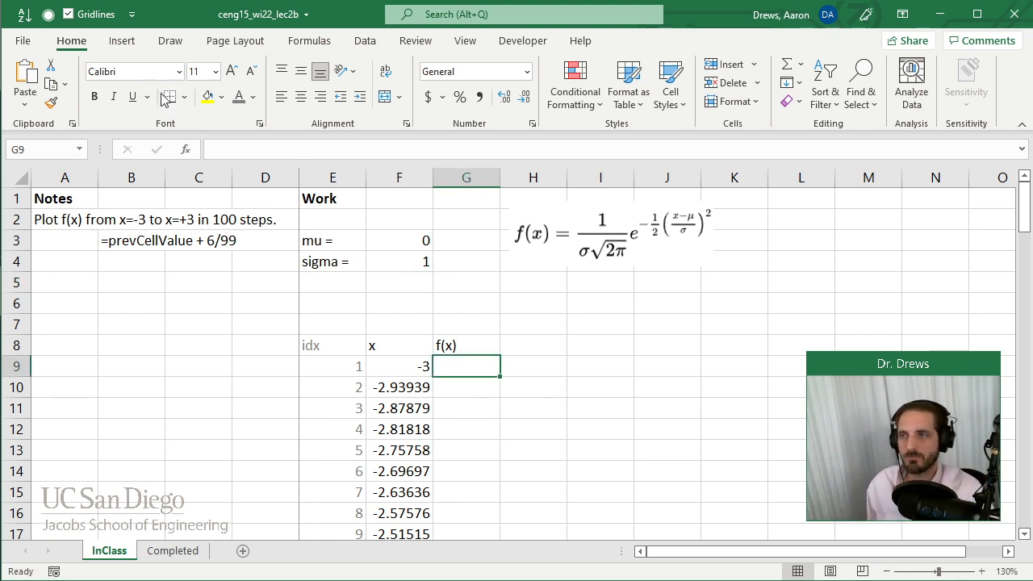
click(170, 40)
click(260, 81)
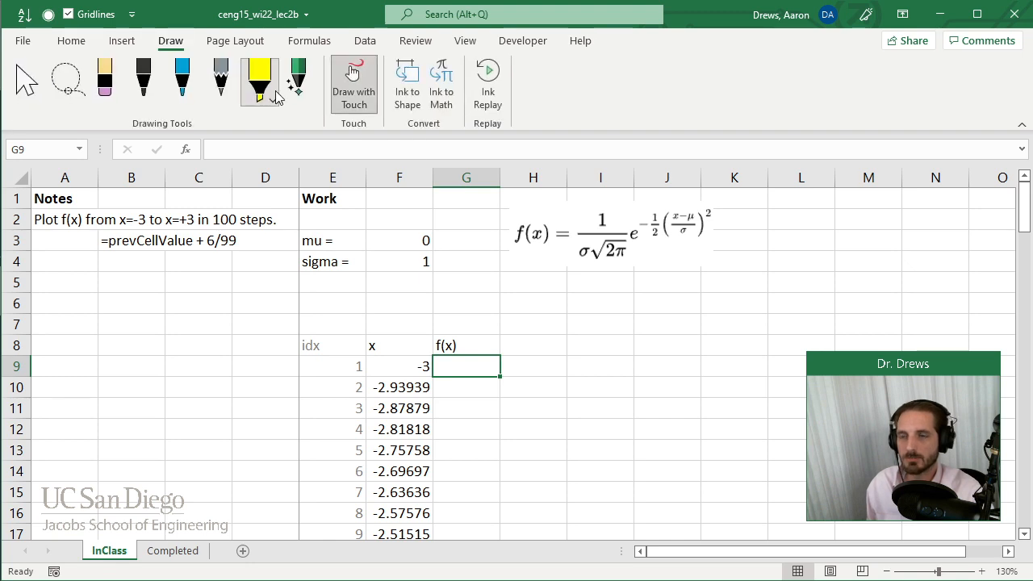
mouse_move(578, 205)
mouse_down()
mouse_move(589, 270)
mouse_move(623, 257)
mouse_move(618, 212)
mouse_move(596, 228)
mouse_move(614, 249)
mouse_up()
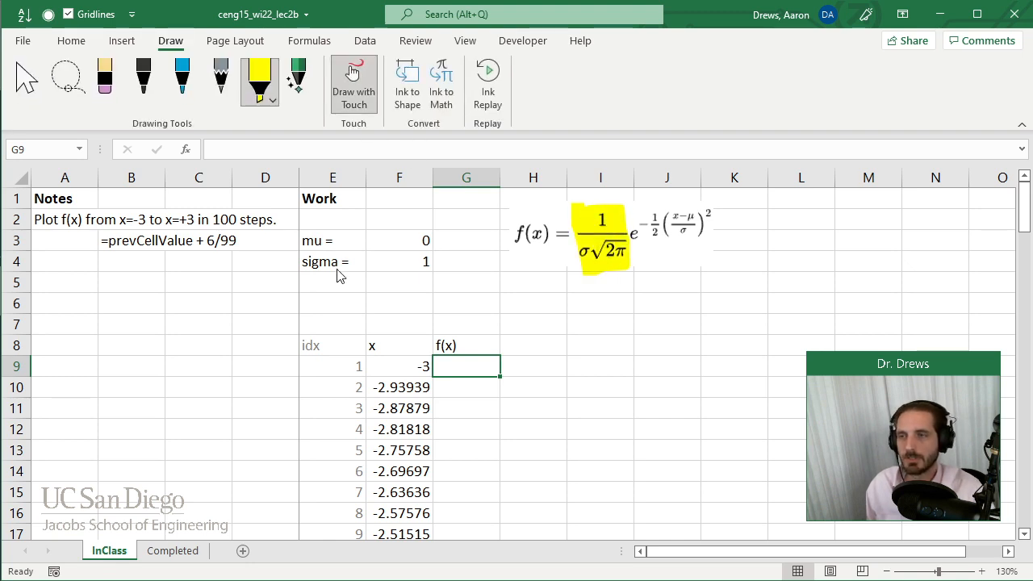
click(24, 95)
key(Return)
text(0)
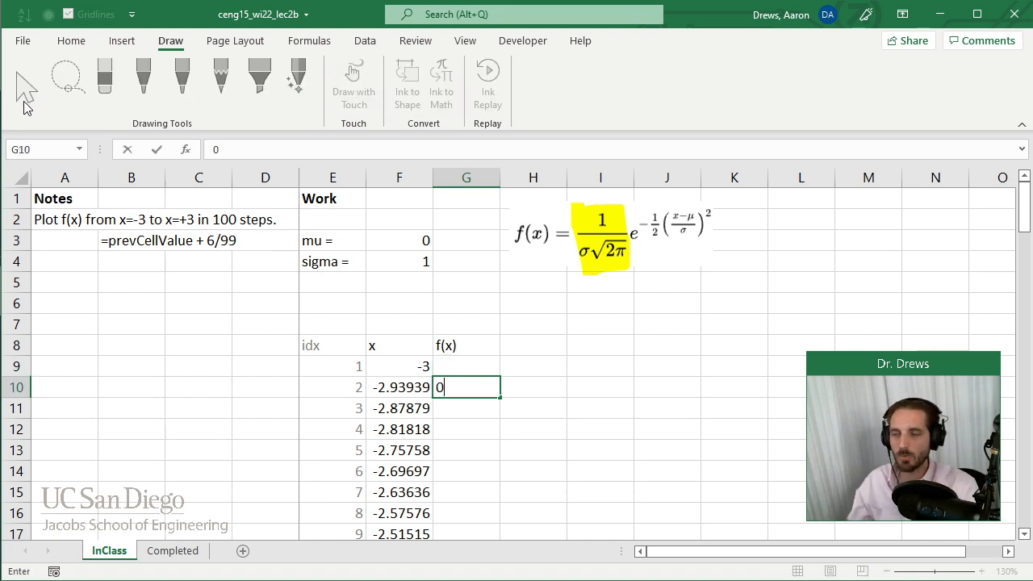
key(Escape)
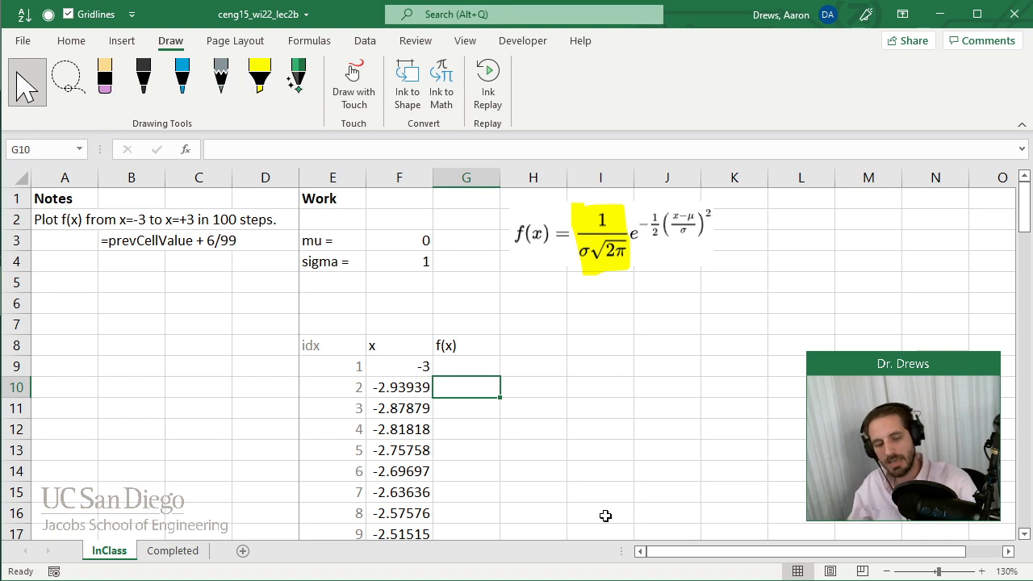
Step: Enter the formula =1/(F4*SQRT(2*PI())) in G9 for the first factor of f(x)
click(463, 370)
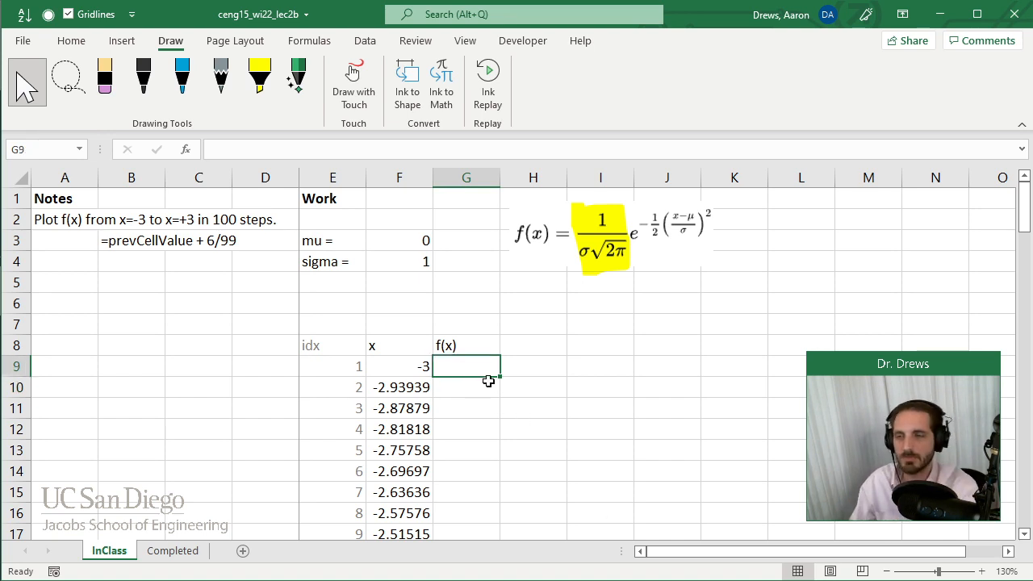
text(=)
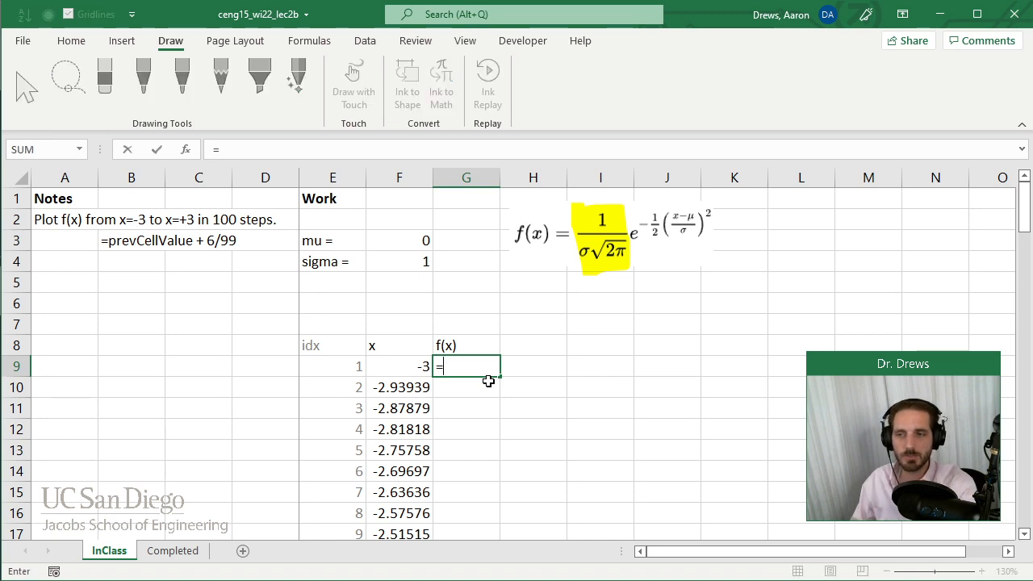
text(1/)
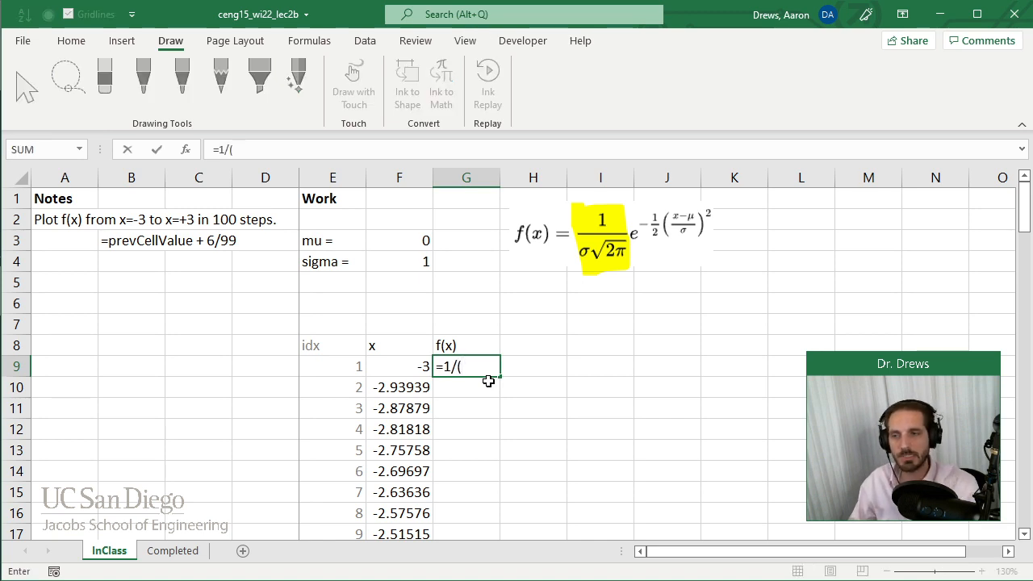
text(()
click(425, 263)
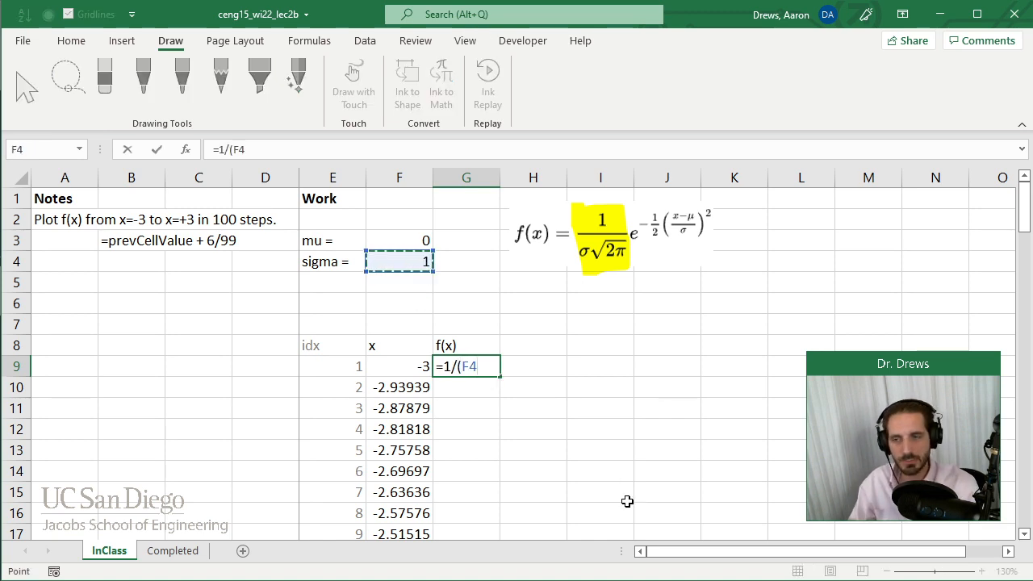
text(*sq)
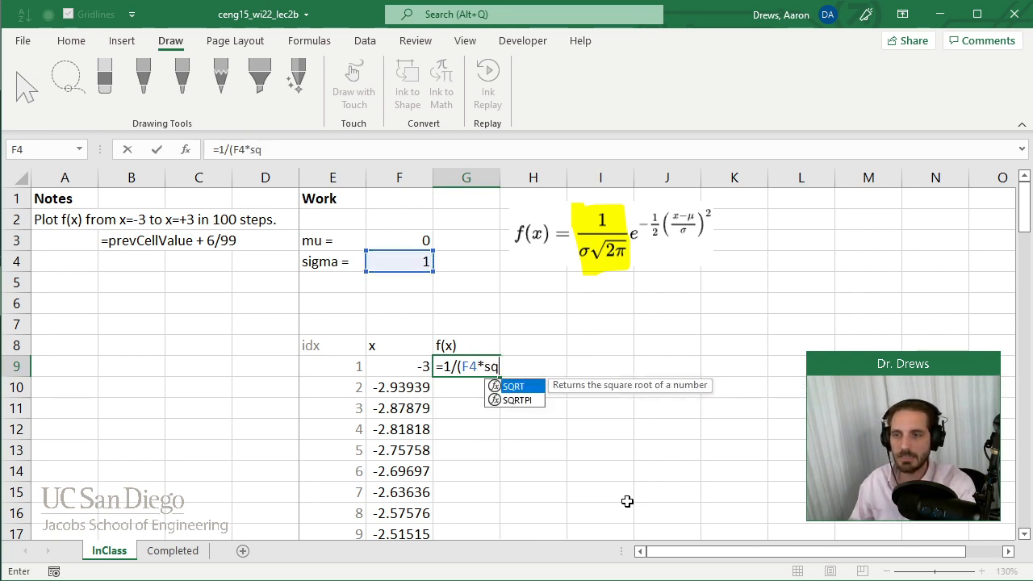
text(rt(2*pi())
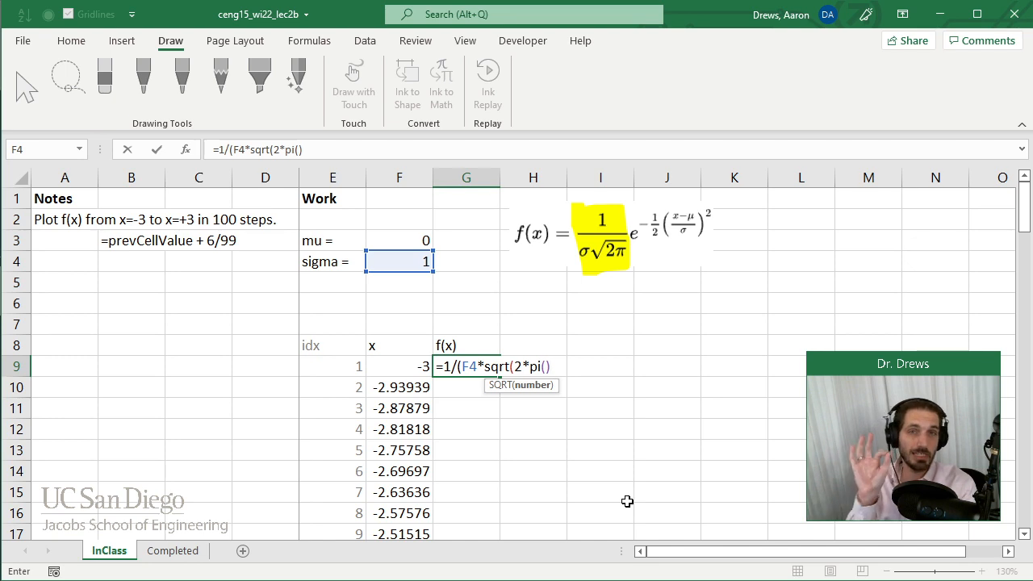
text())
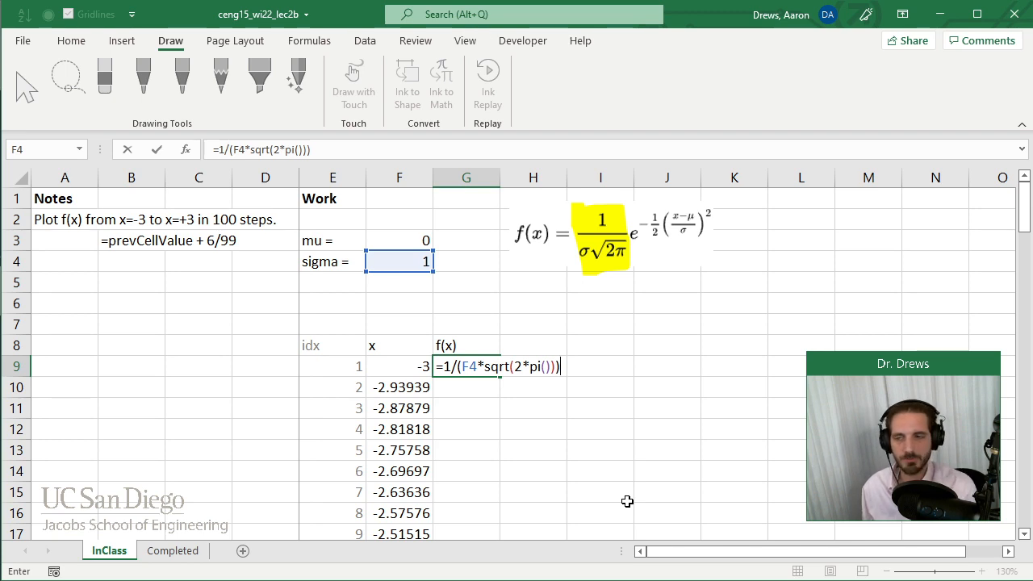
key(Return)
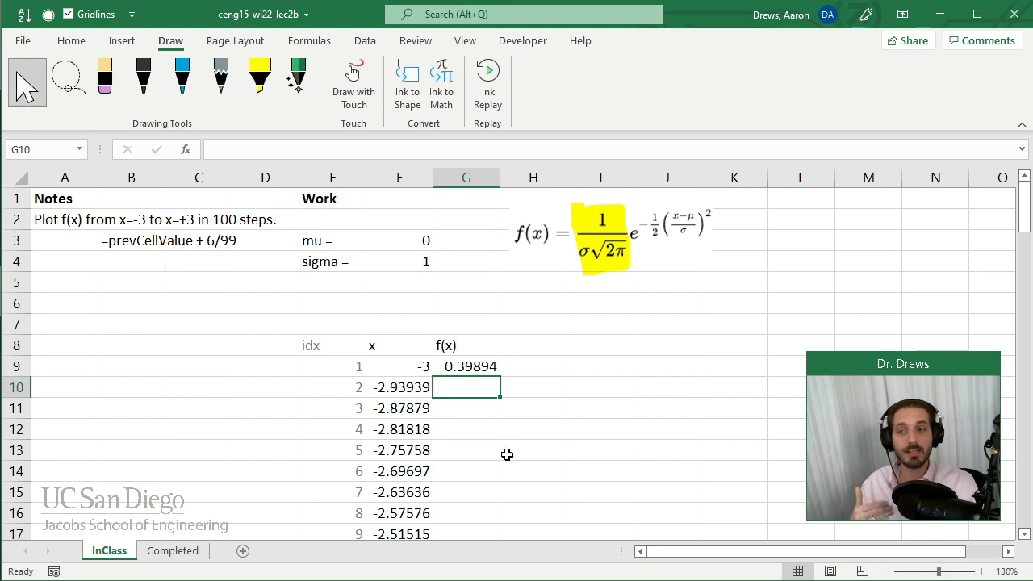
Step: Copy the G9 formula down to G13 and inspect which sigma cell the formulas in G9, G10 and G13 reference
click(491, 365)
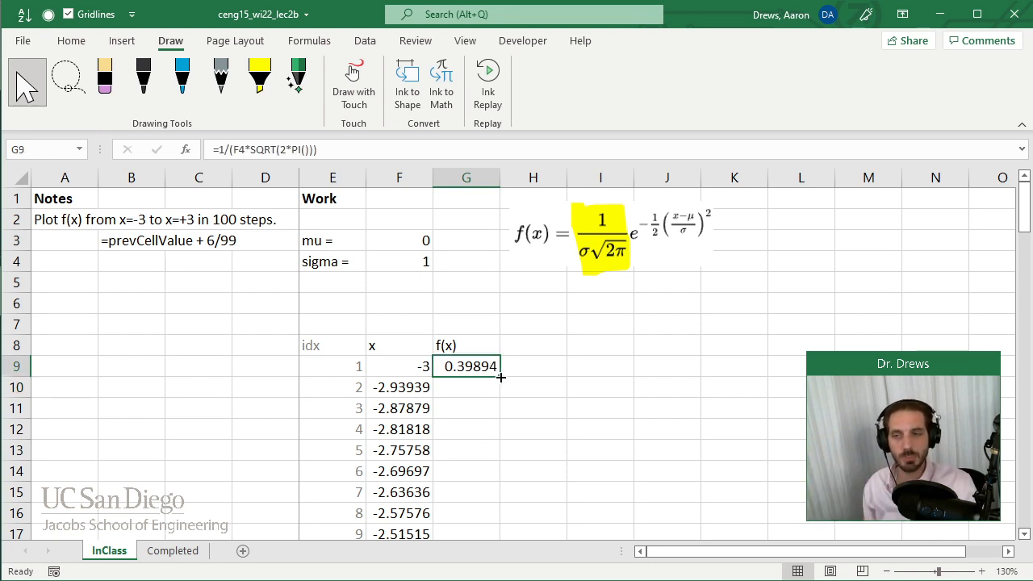
drag(501, 377, 501, 460)
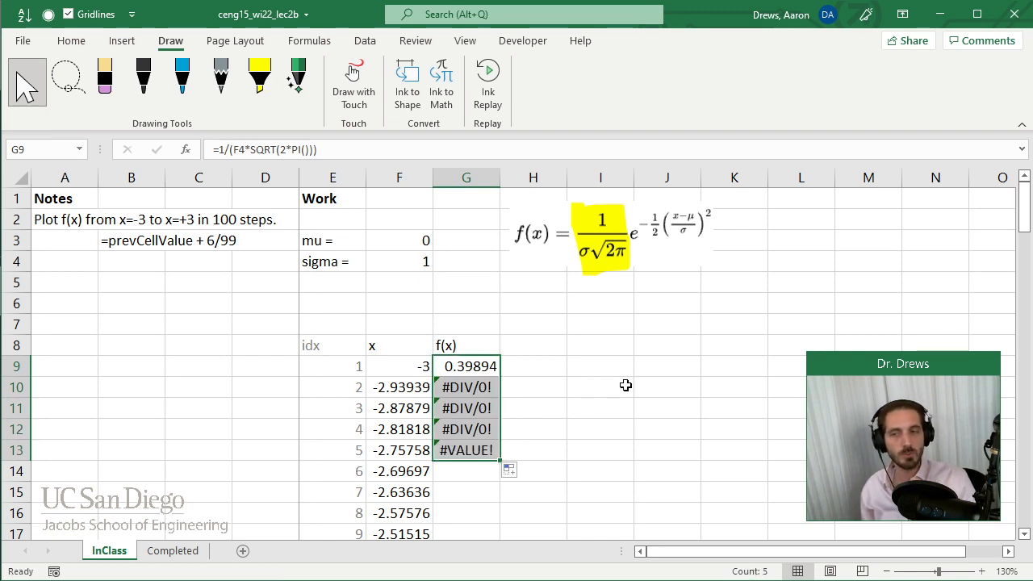
click(617, 410)
click(475, 396)
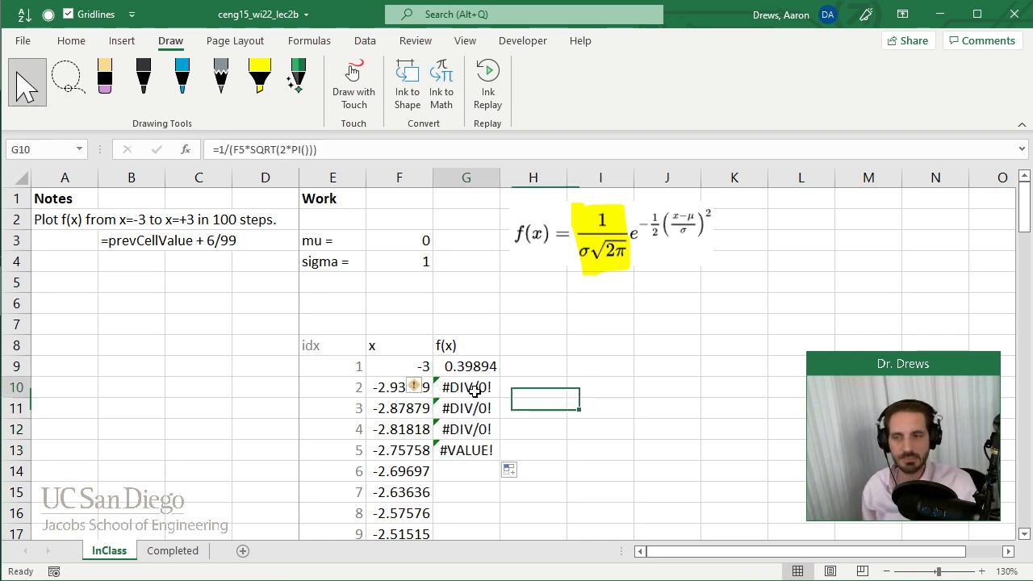
click(478, 453)
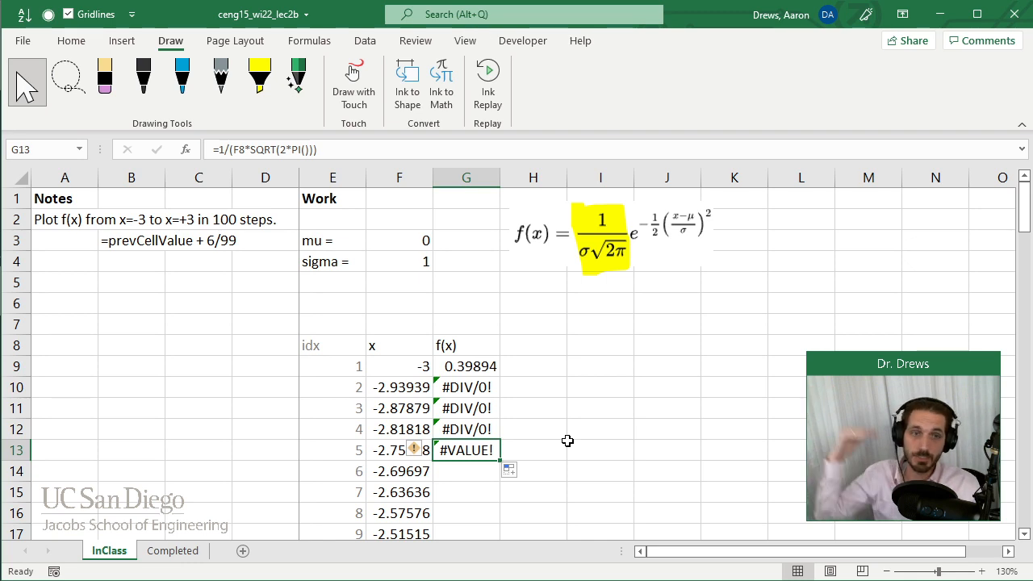
double_click(478, 366)
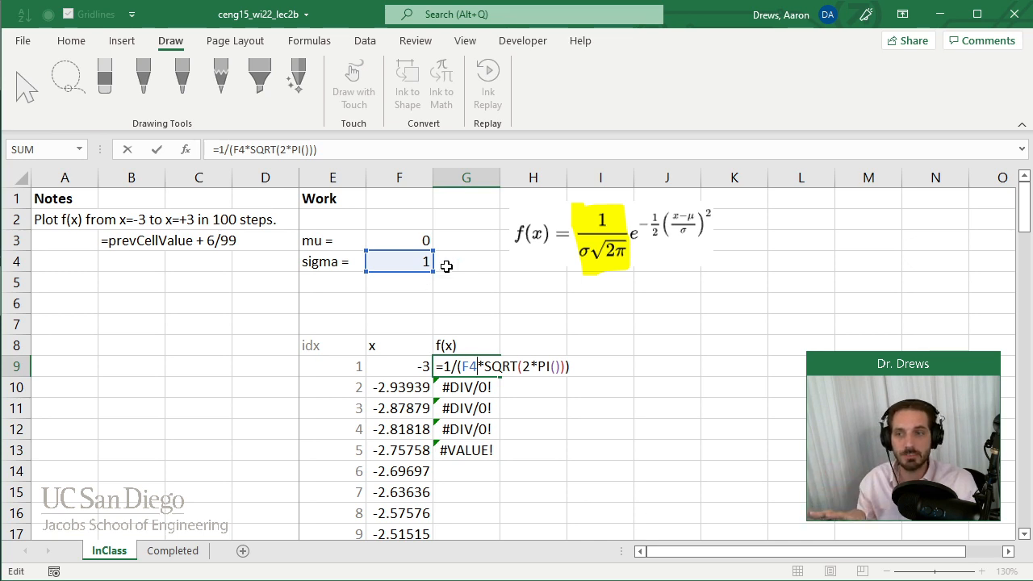
key(Escape)
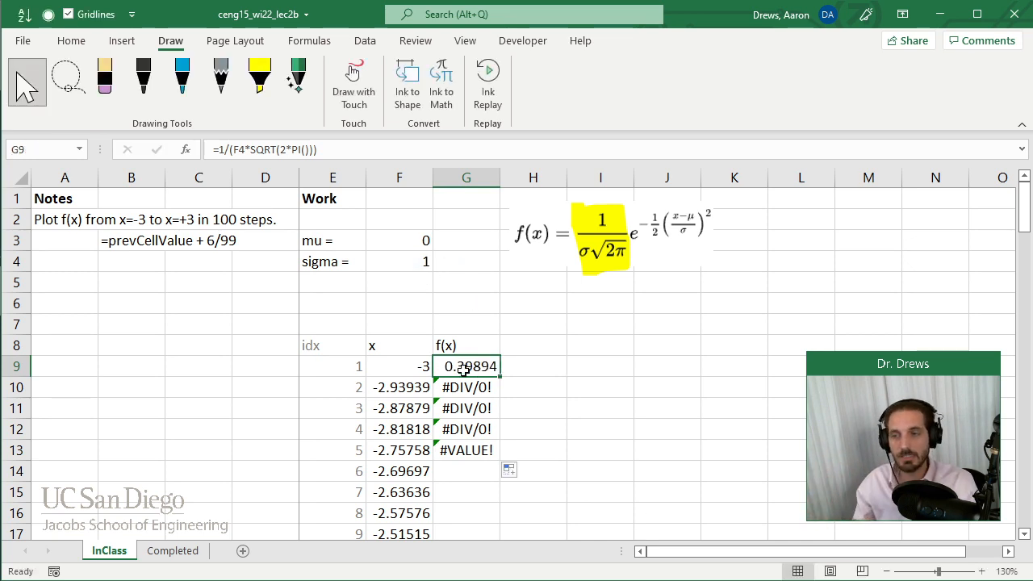
key(Down)
key(F2)
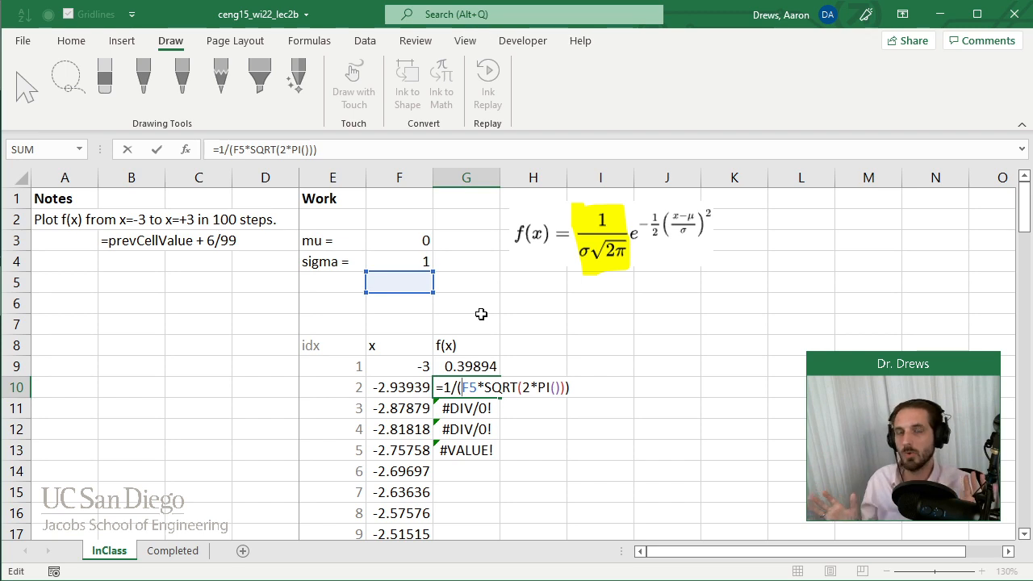
key(Escape)
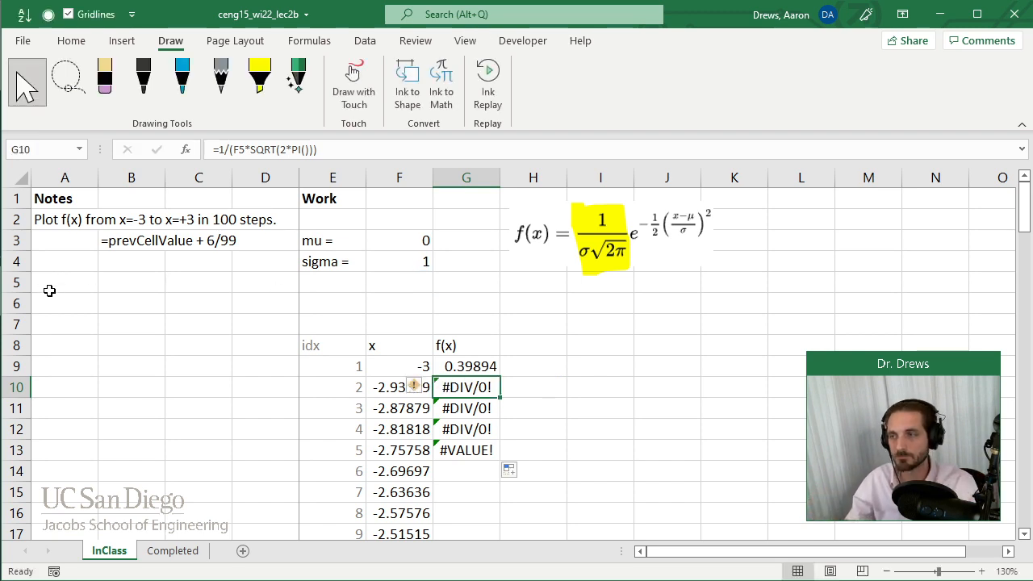
Step: Add the note "To lock a cell reference:" in A5 and "1) Add $ to cell reference" in B6
click(50, 288)
text(To lock )
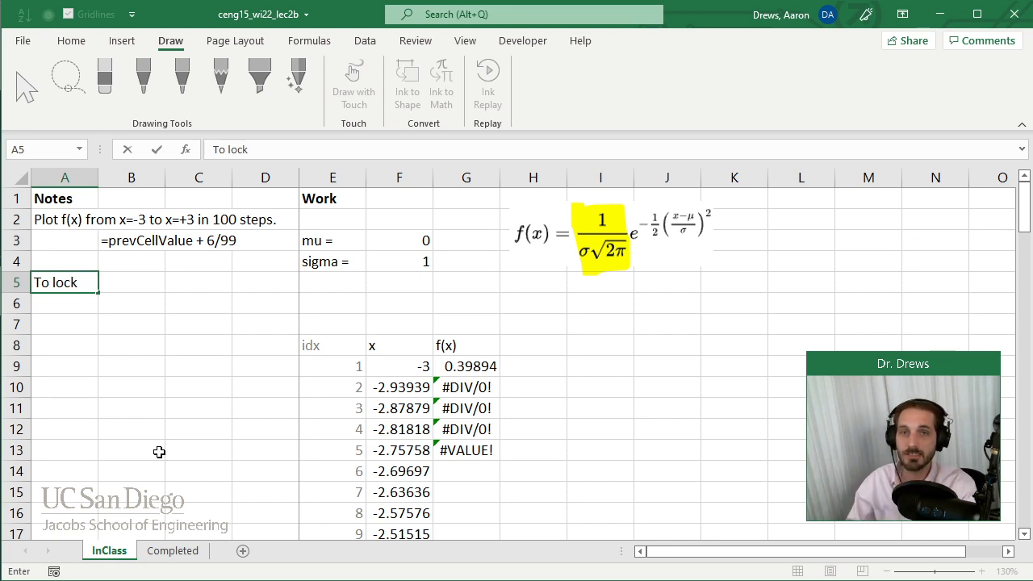
text(a cell reference:)
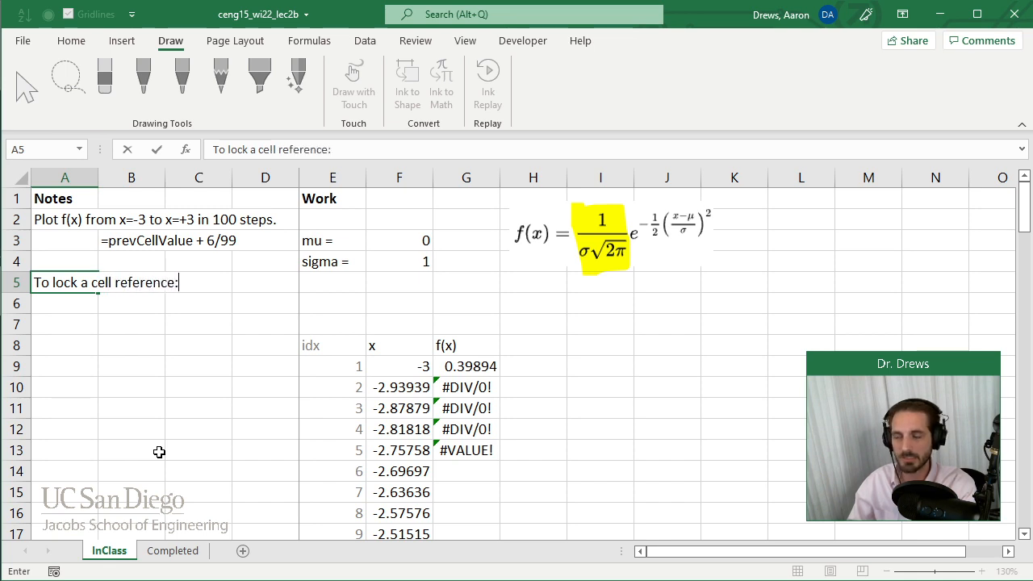
key(Return)
key(Tab)
text(1) )
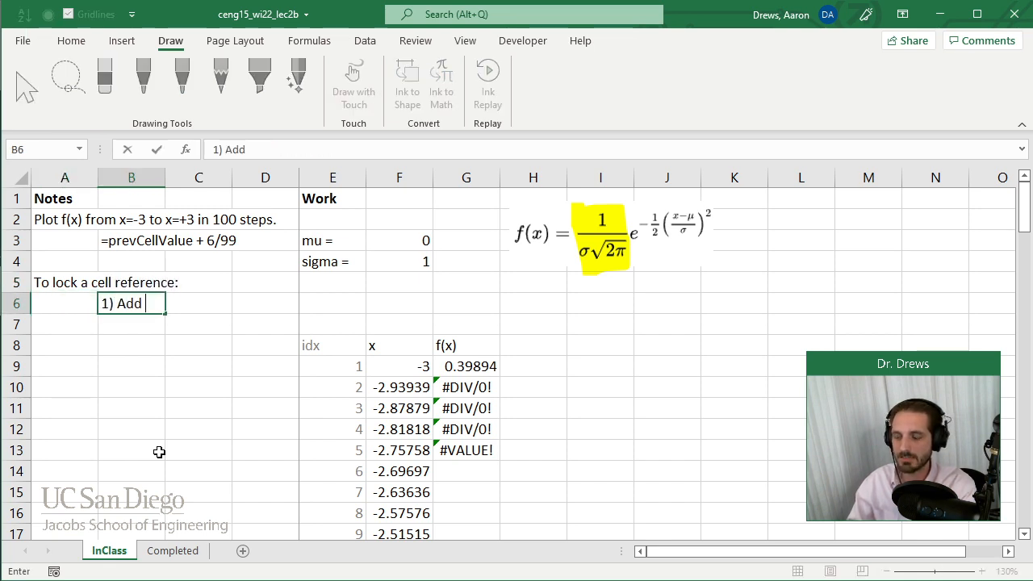
text(Add $ to c)
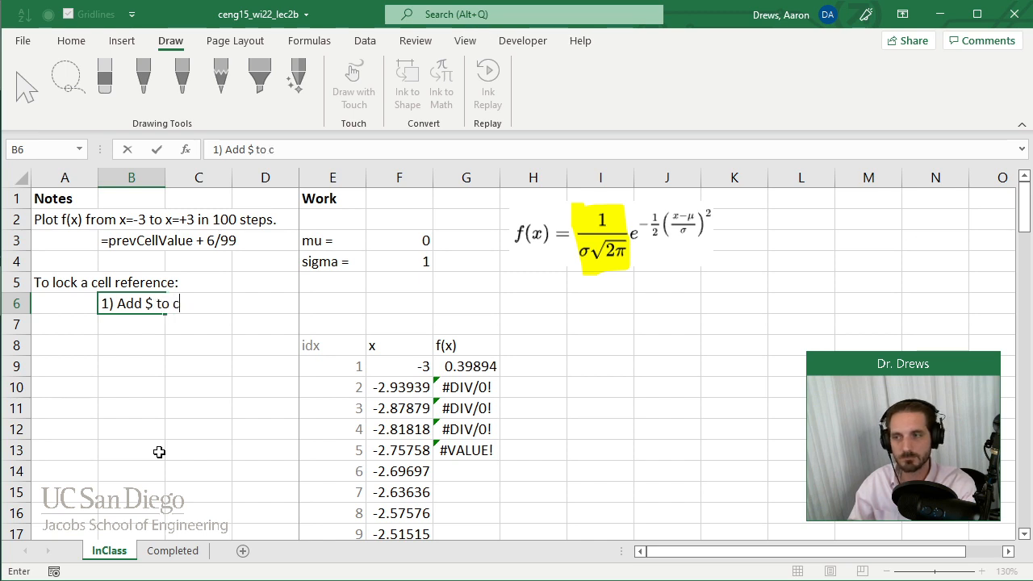
text(ell reference)
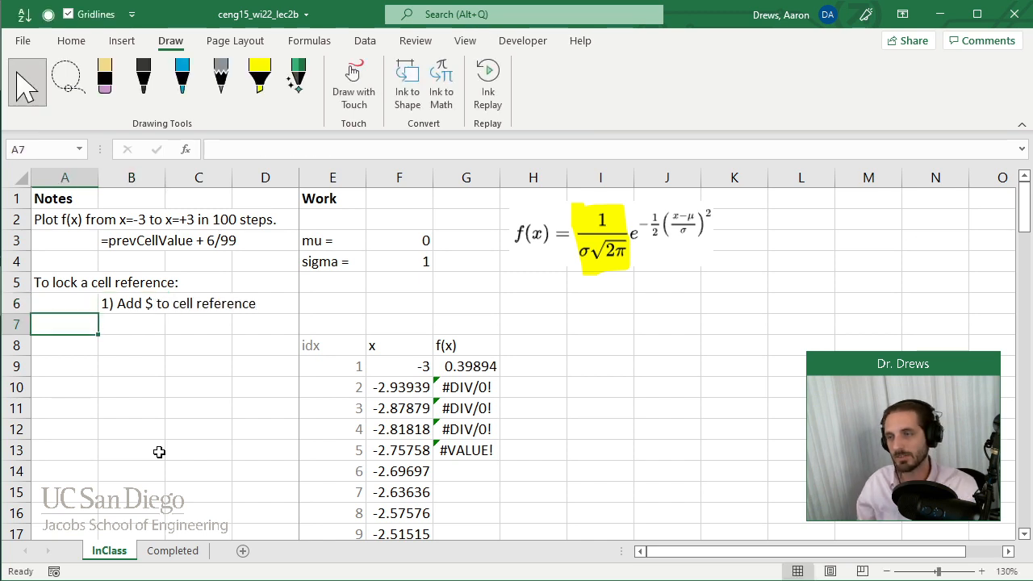
Step: Enter the shortcut note "(Windows: F4)" in C7 beneath the dollar-sign tip
click(169, 333)
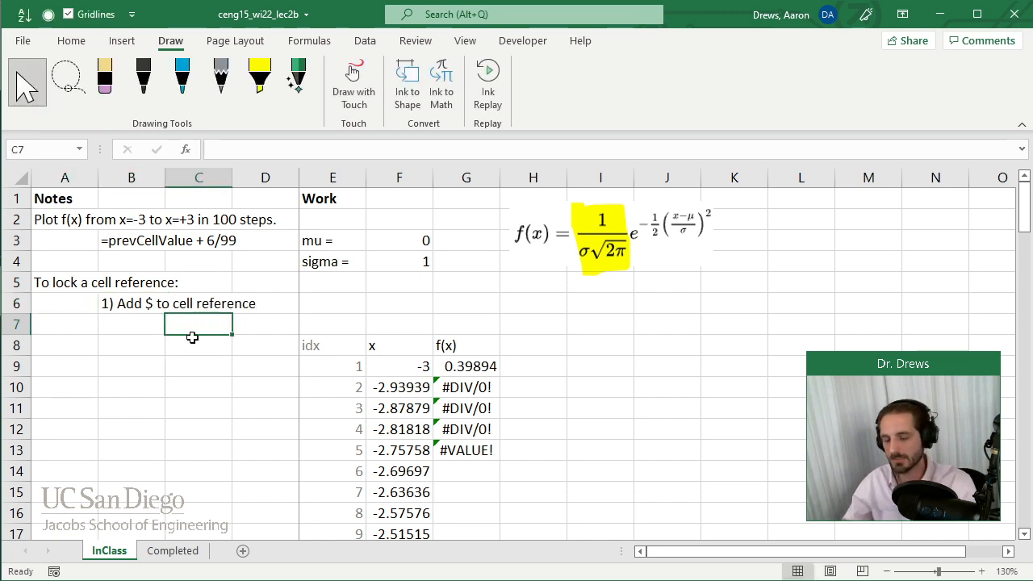
double_click(192, 337)
text(()
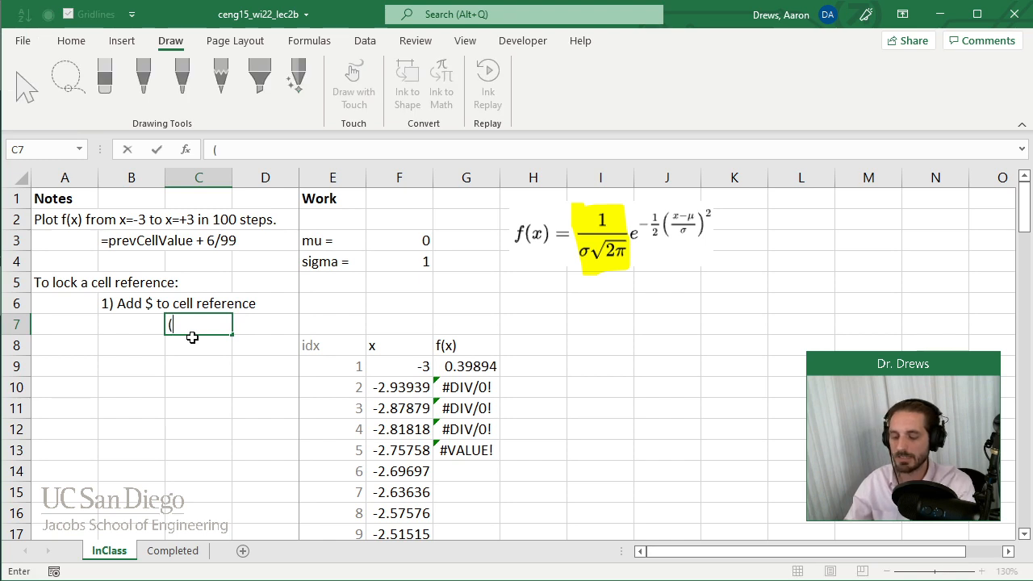
text(Window)
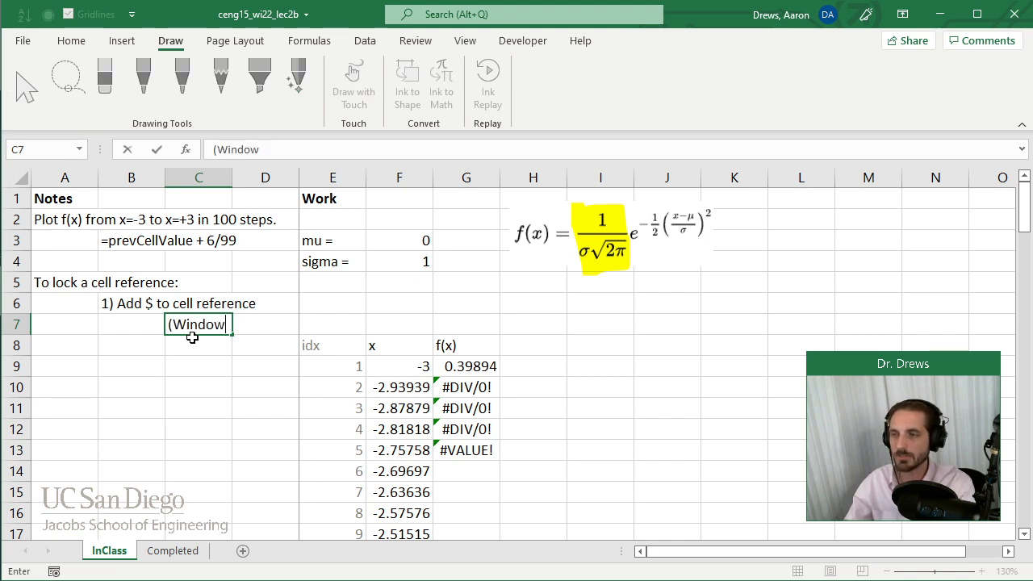
text(s: F4))
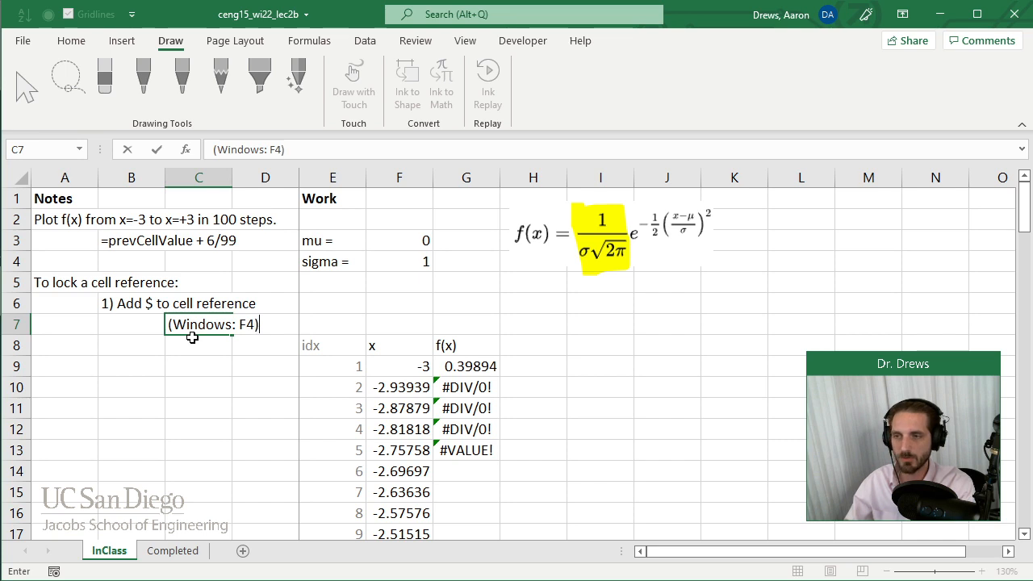
key(Return)
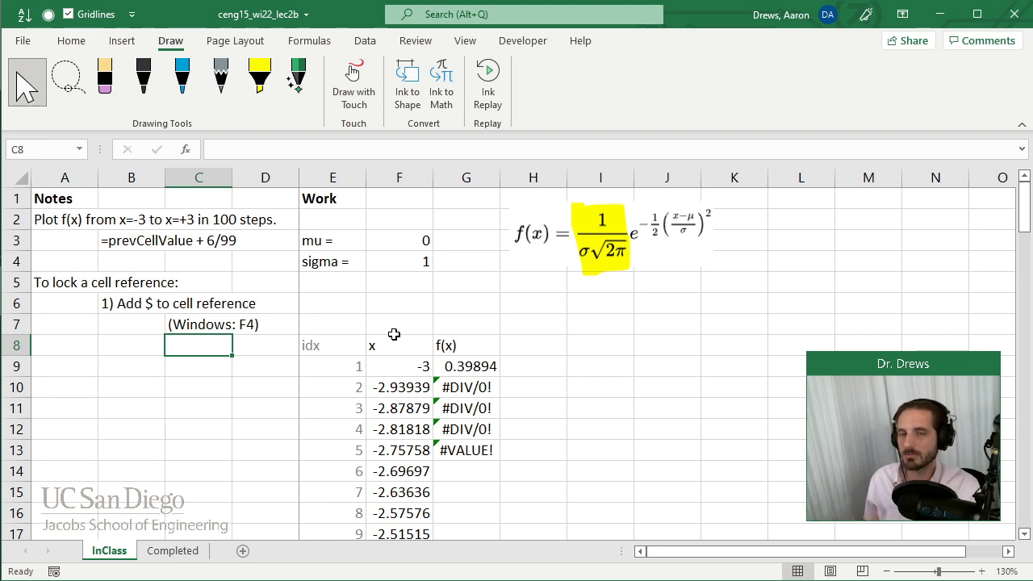
Step: Lock the sigma reference in the G9 formula as $F$4
click(478, 371)
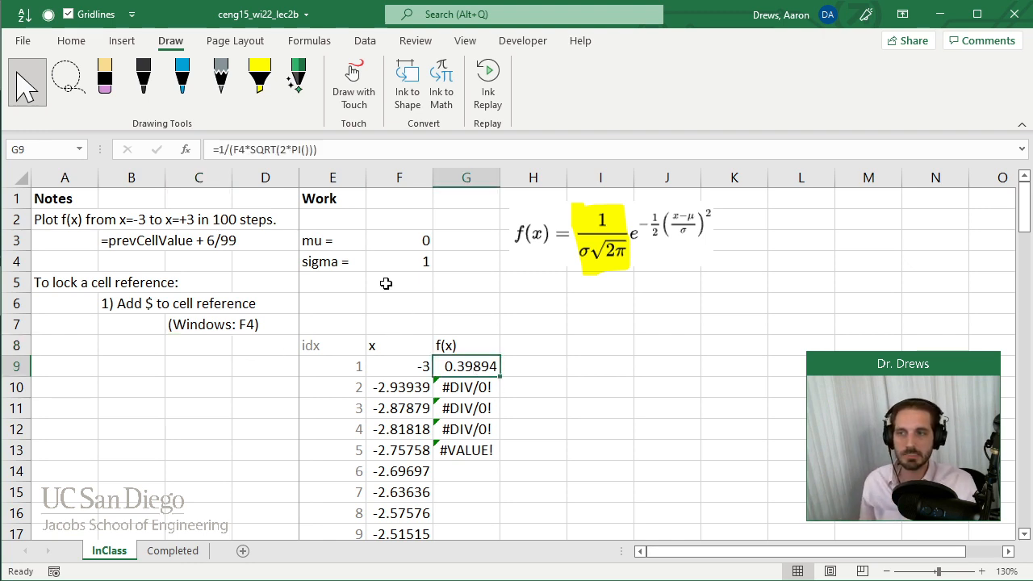
double_click(469, 367)
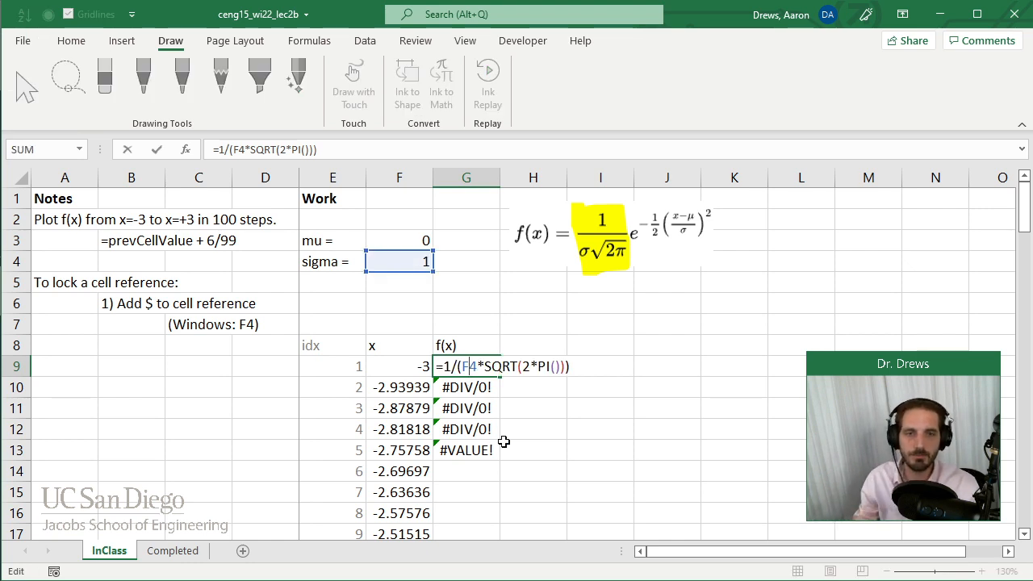
key(Left)
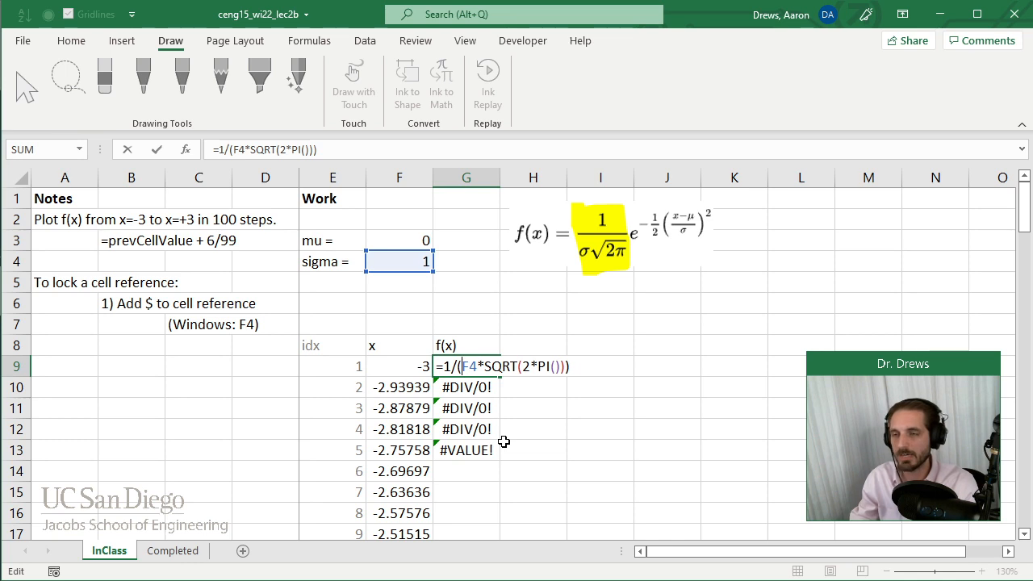
text($F$)
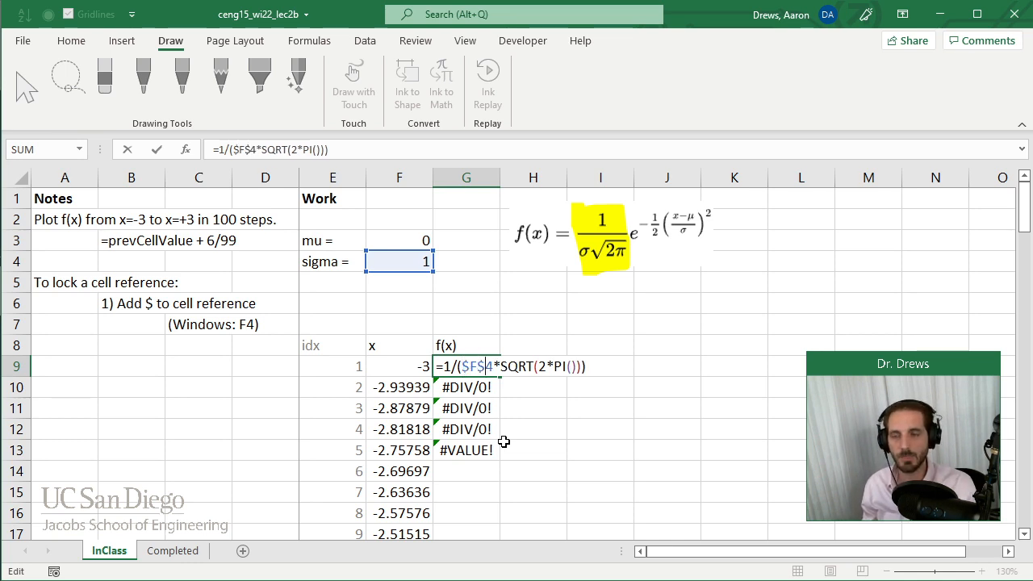
key(Return)
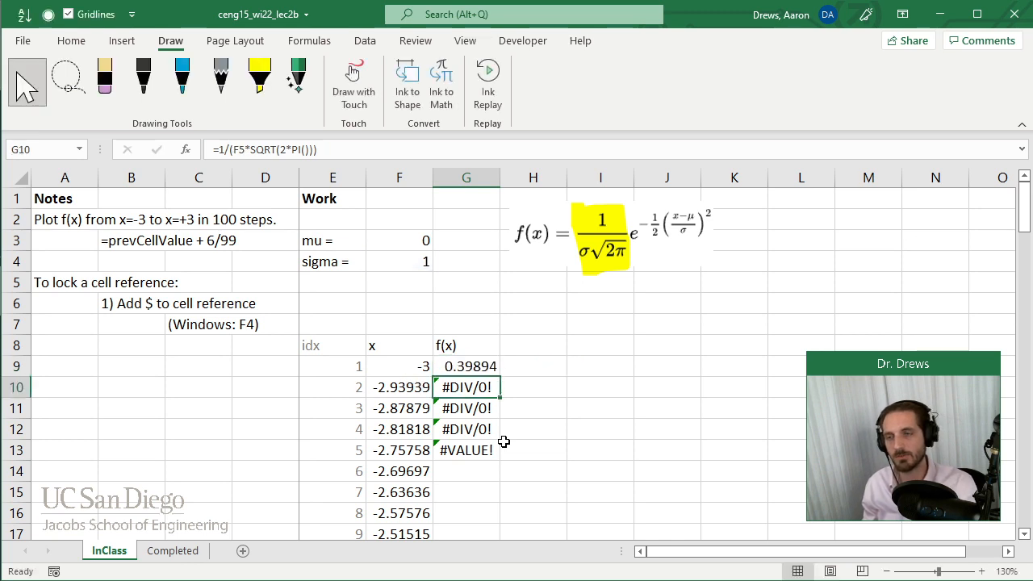
Step: Refill G10 to G13 with the locked-reference formula from G9 and open the G12 formula for checking
click(476, 368)
drag(501, 377, 501, 454)
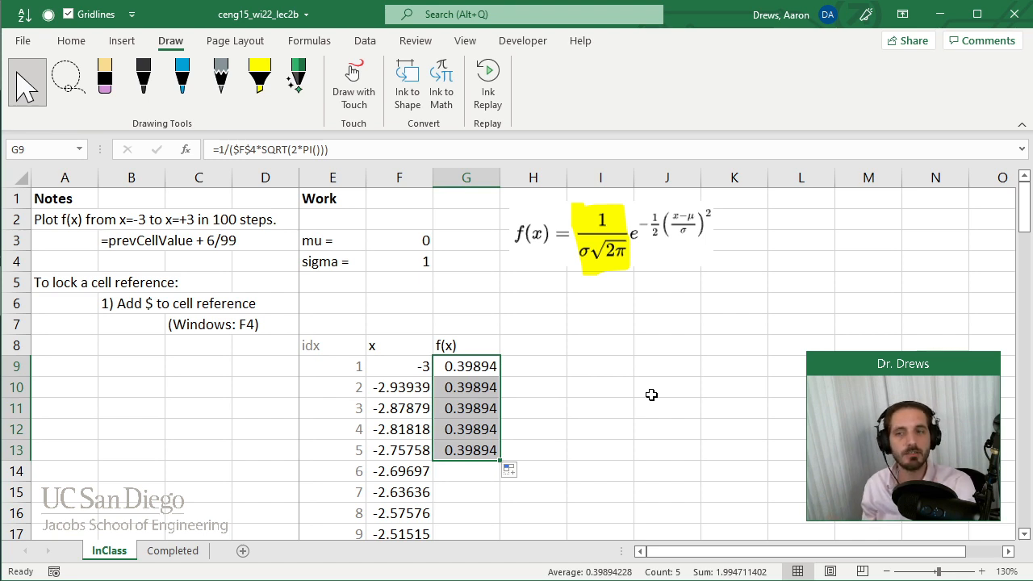
click(518, 410)
double_click(488, 430)
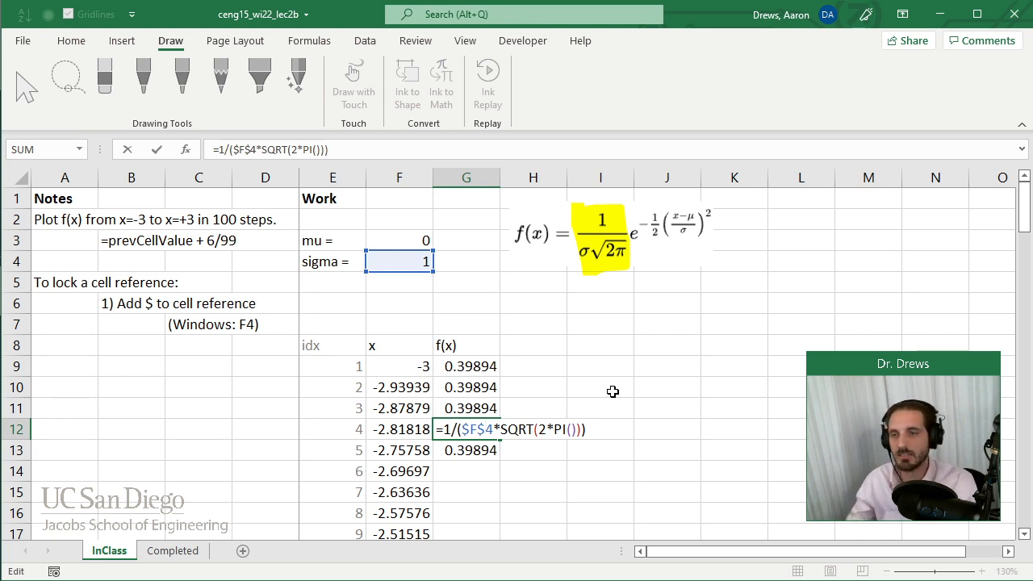
Step: Move the mu and sigma labels and values from E3:F4 to E5:F6 and refill the G9 formula down to G13
key(ctrl+Return)
drag(353, 241, 347, 312)
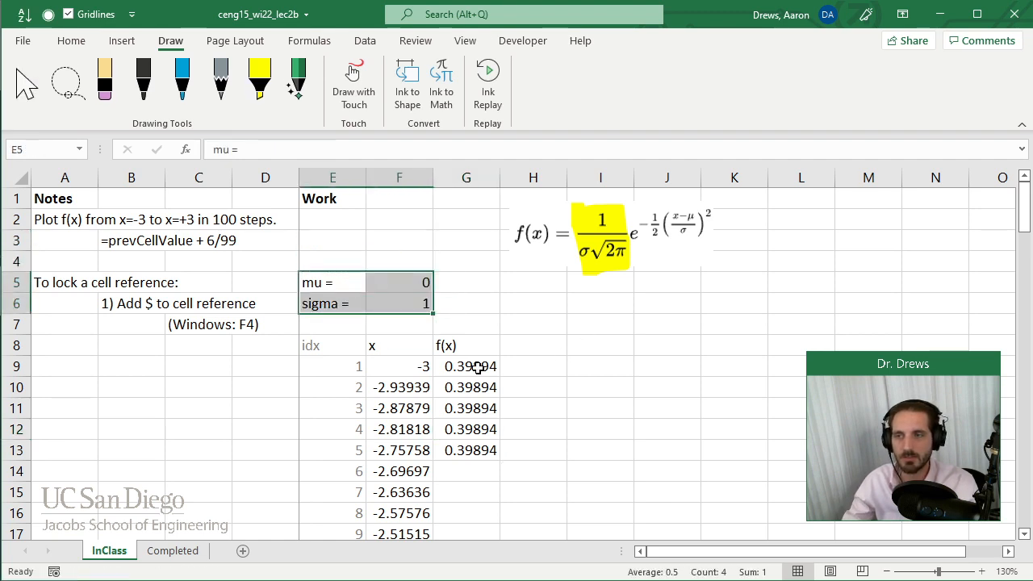
double_click(479, 366)
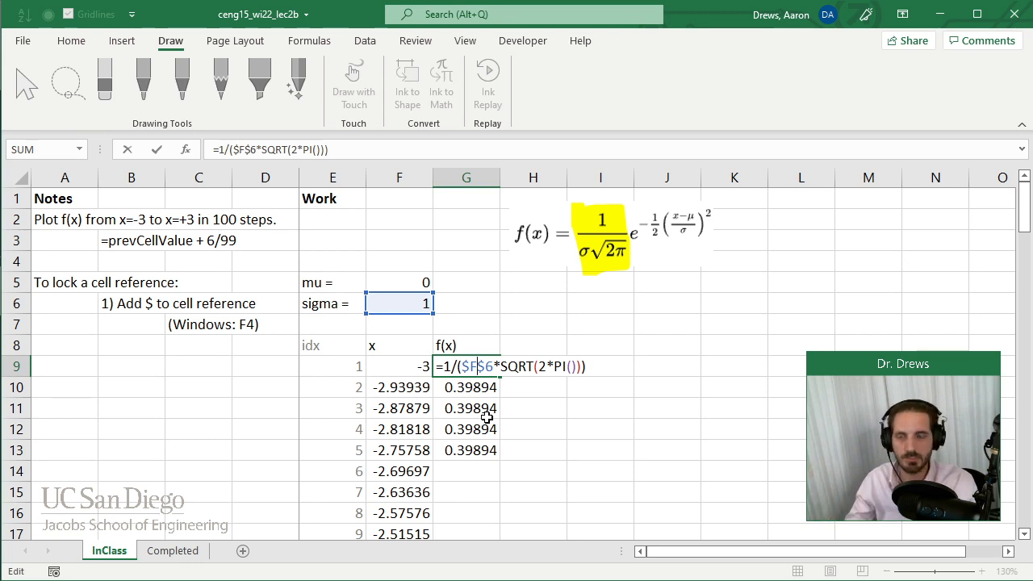
key(Escape)
drag(500, 378, 507, 457)
click(531, 391)
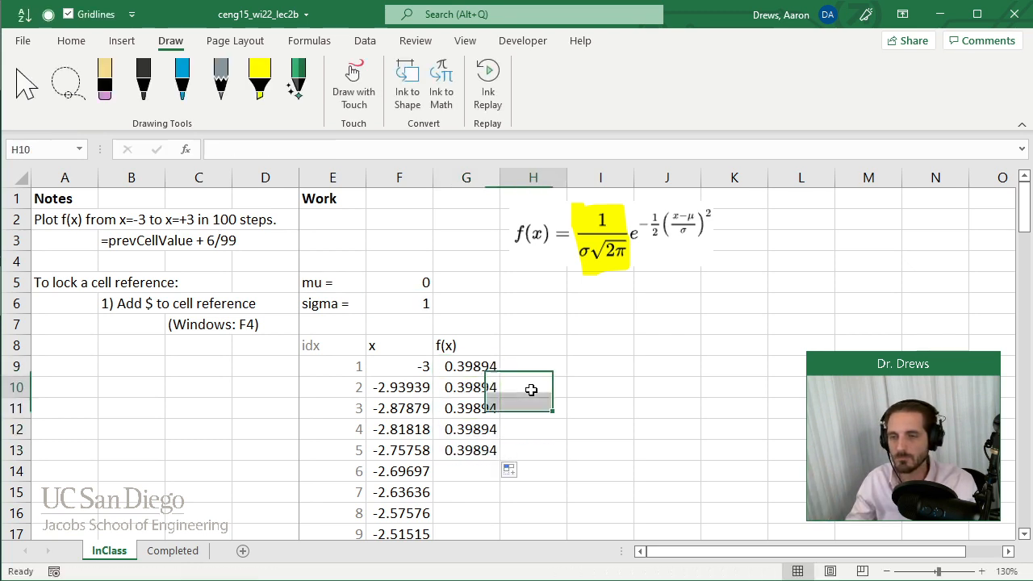
Step: Cycle the sigma reference in the G9 formula through F$6, $F6 and F6, ending on the fully locked $F$6
click(449, 380)
double_click(464, 368)
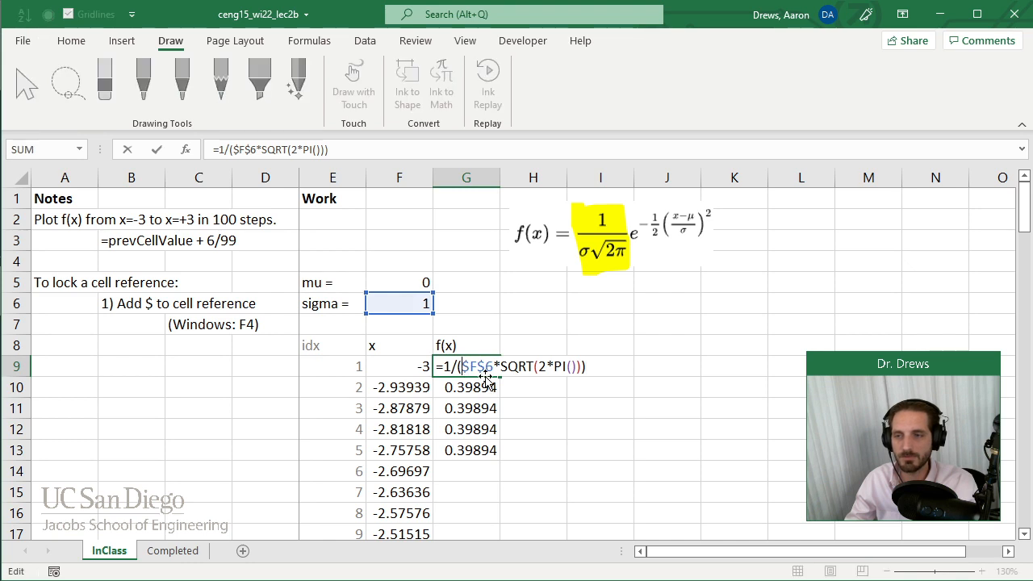
click(484, 368)
key(F4)
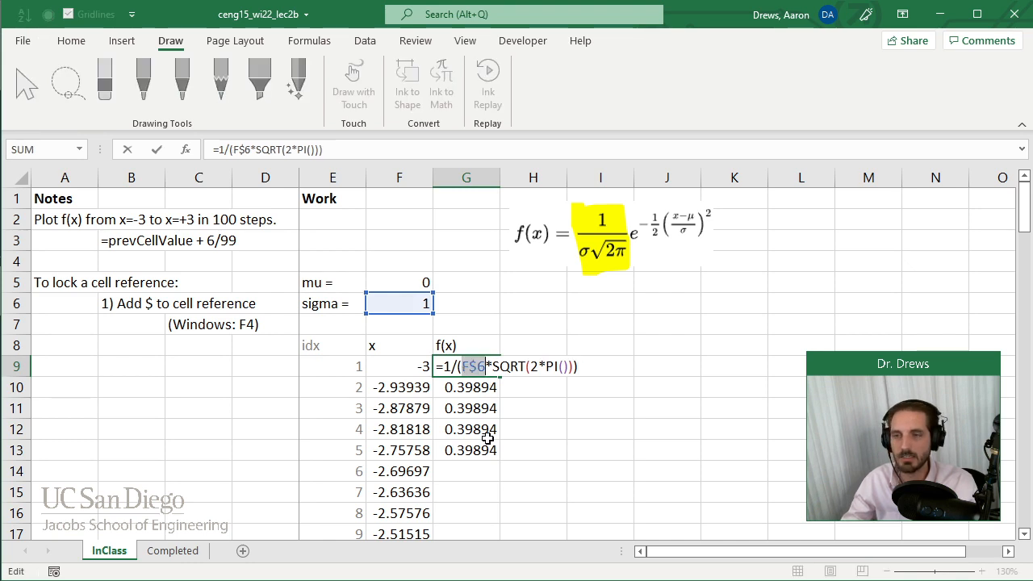
key(F4)
key(F4)
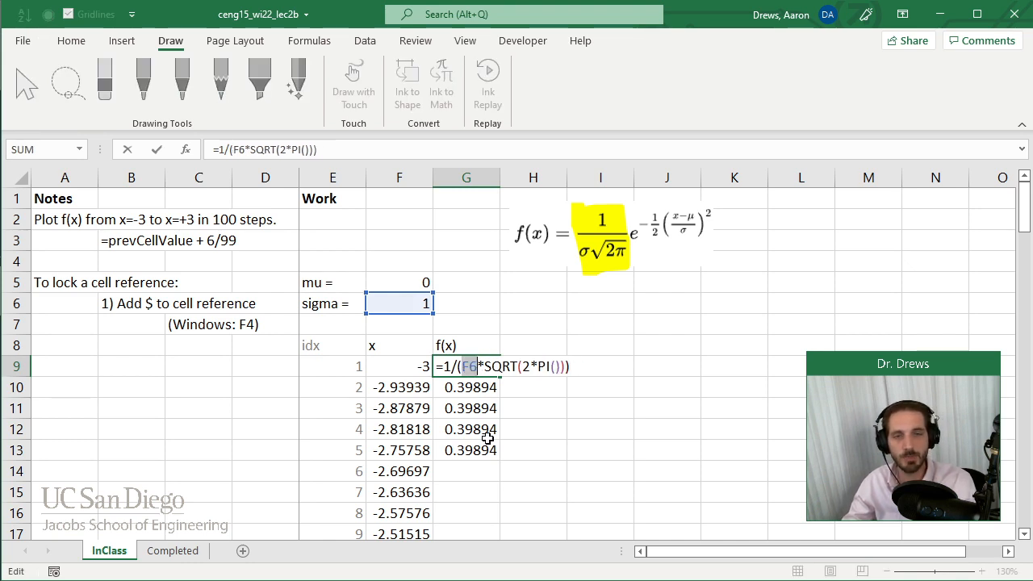
key(F4)
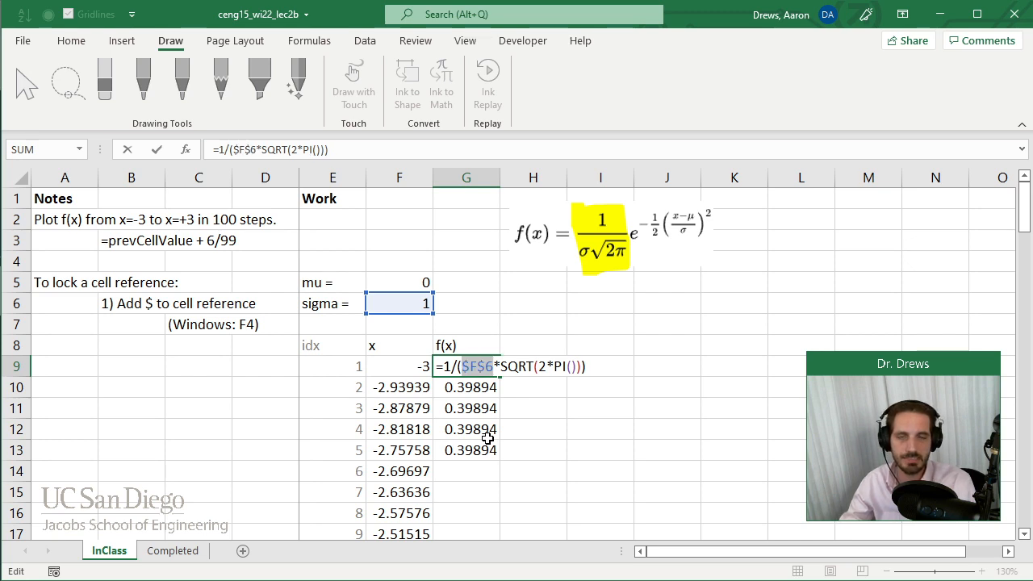
key(F4)
key(F4)
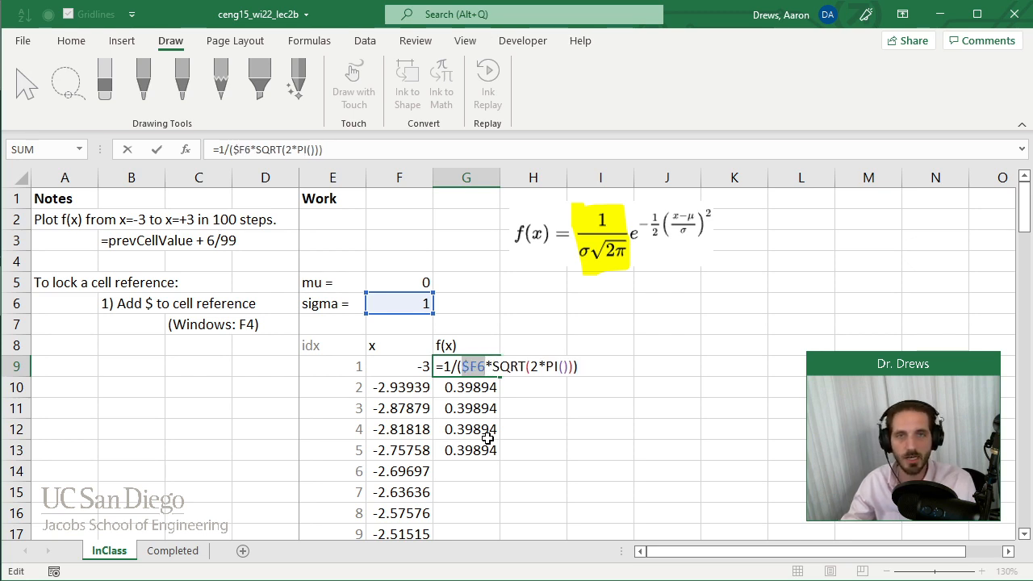
key(F4)
key(F4)
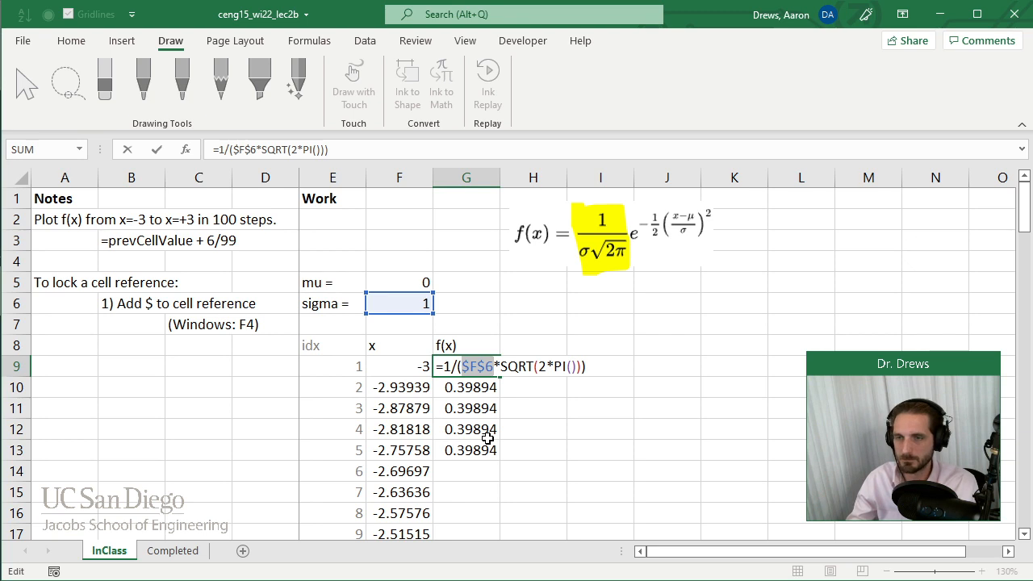
key(ctrl+Return)
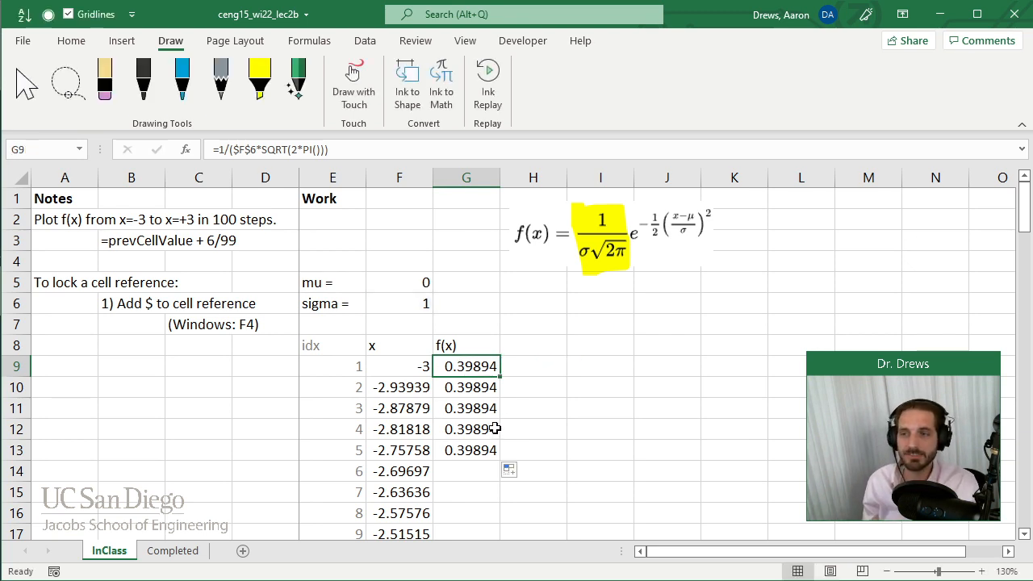
Step: Sketch a temporary pink arrow labelled "variable" pointing at the cell name F6, and clear the annotation
click(430, 309)
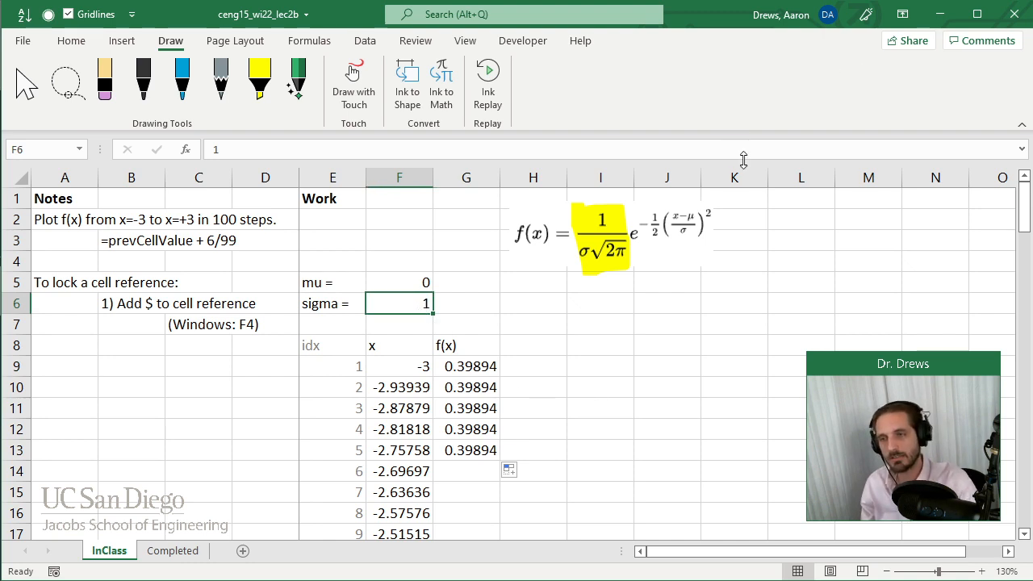
key(ctrl+shift+3)
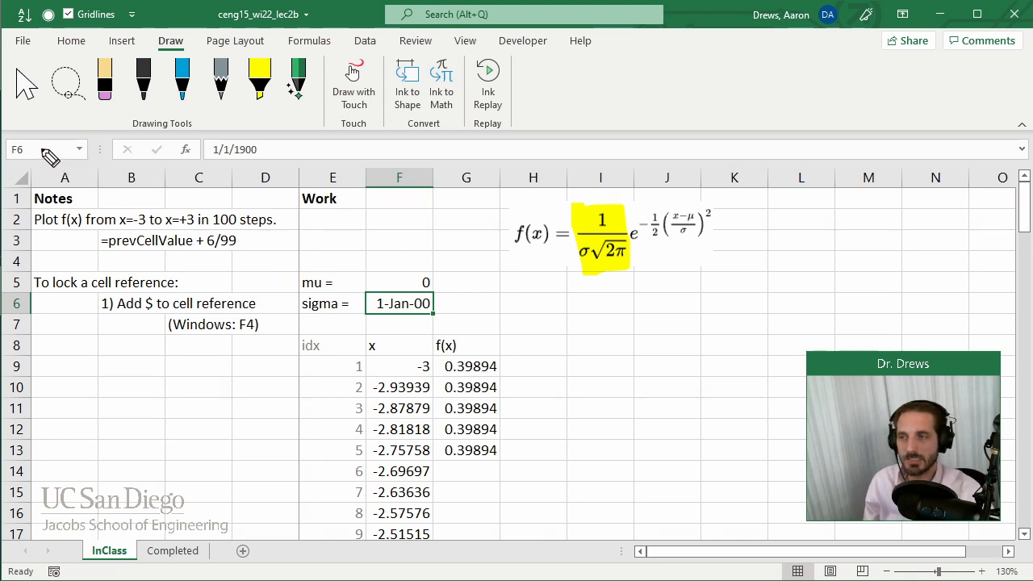
drag(23, 152, 86, 123)
key(ctrl+z)
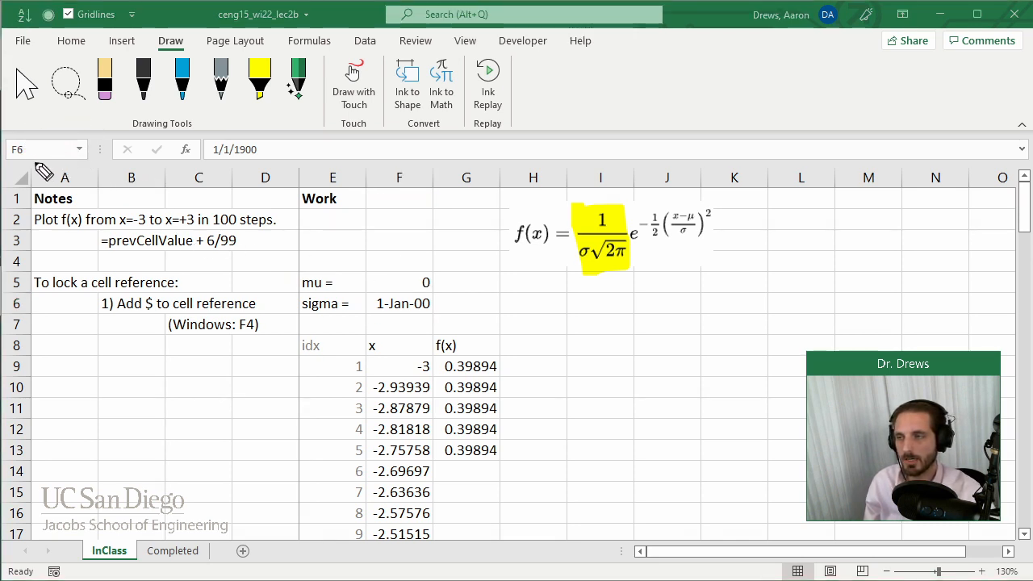
drag(29, 149, 94, 105)
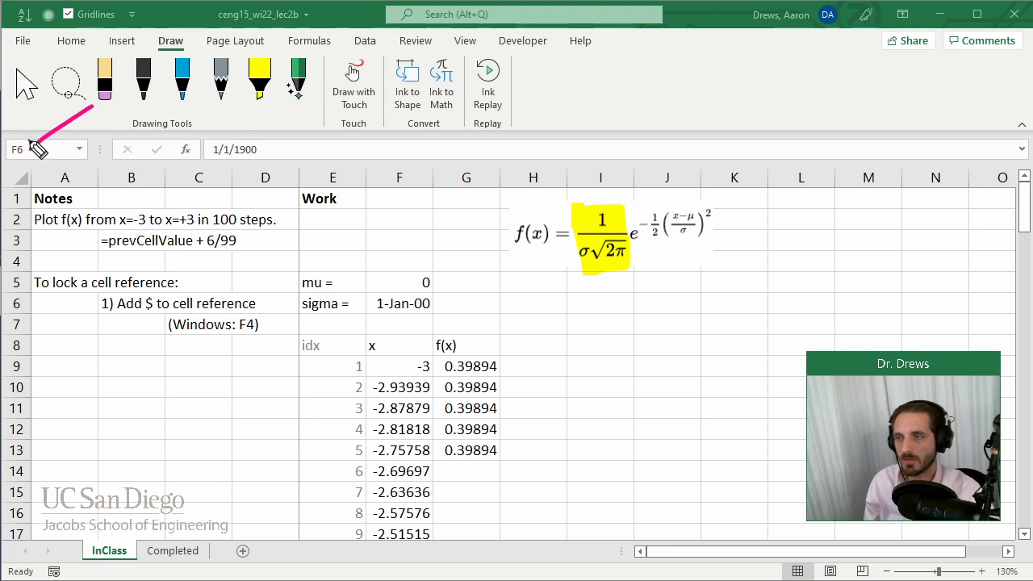
mouse_move(31, 139)
mouse_down()
mouse_move(40, 151)
mouse_move(15, 175)
mouse_up()
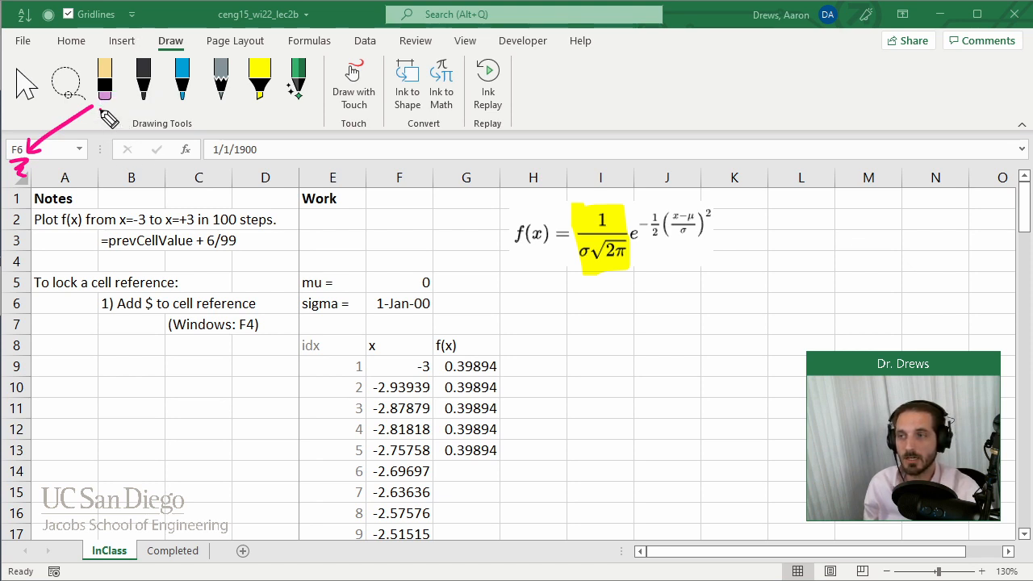
drag(100, 107, 208, 115)
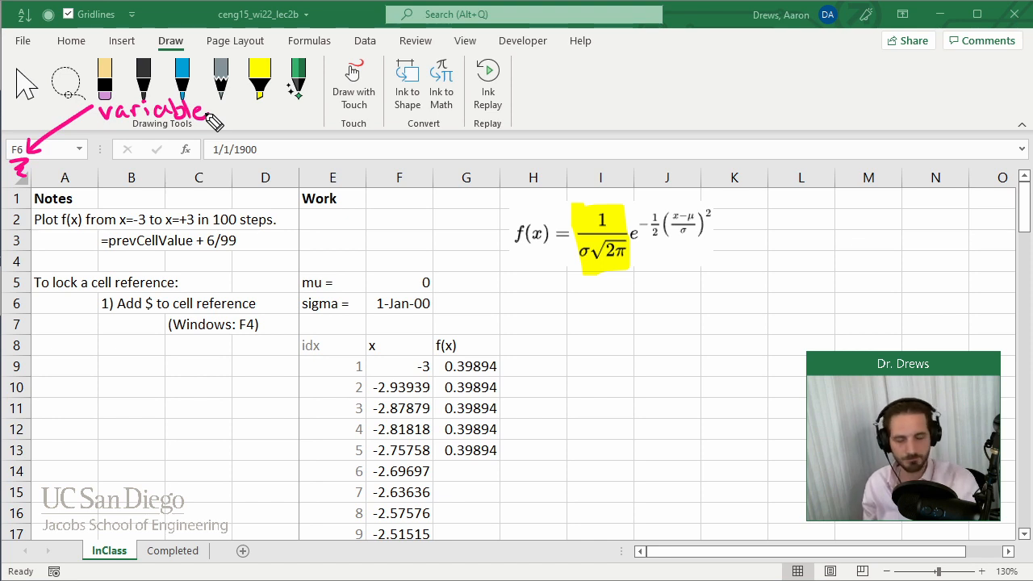
key(ctrl+z)
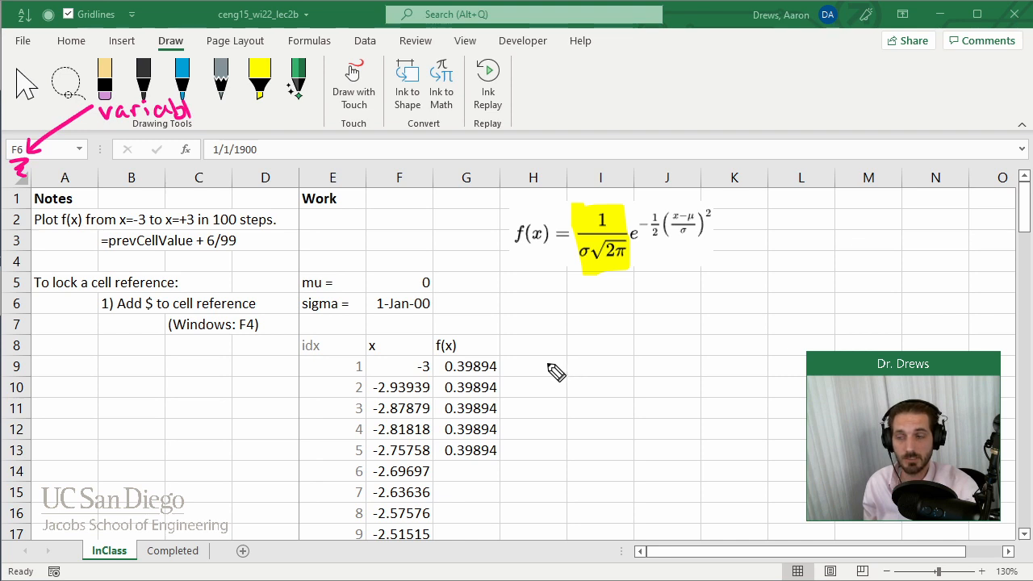
key(e)
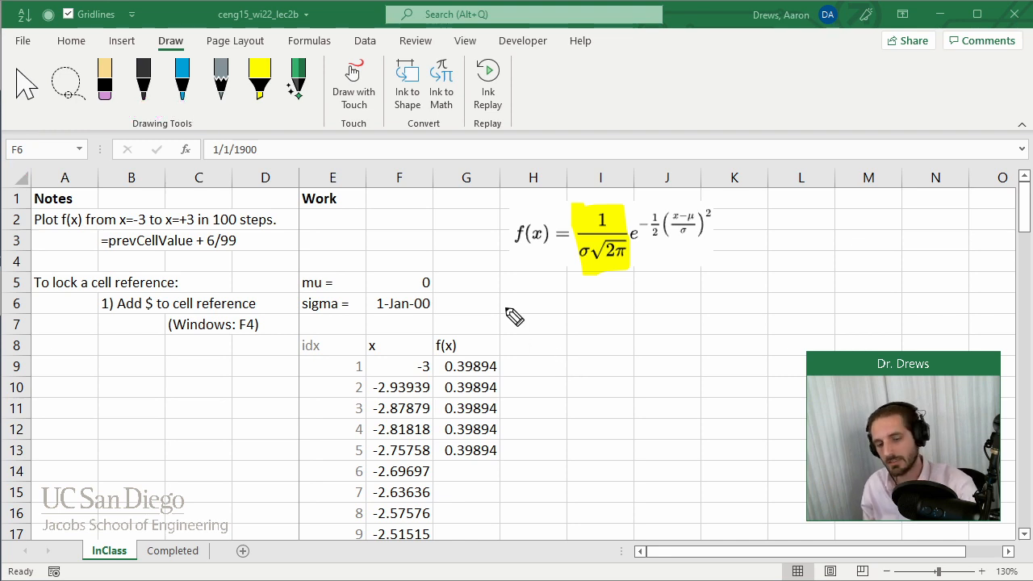
key(Escape)
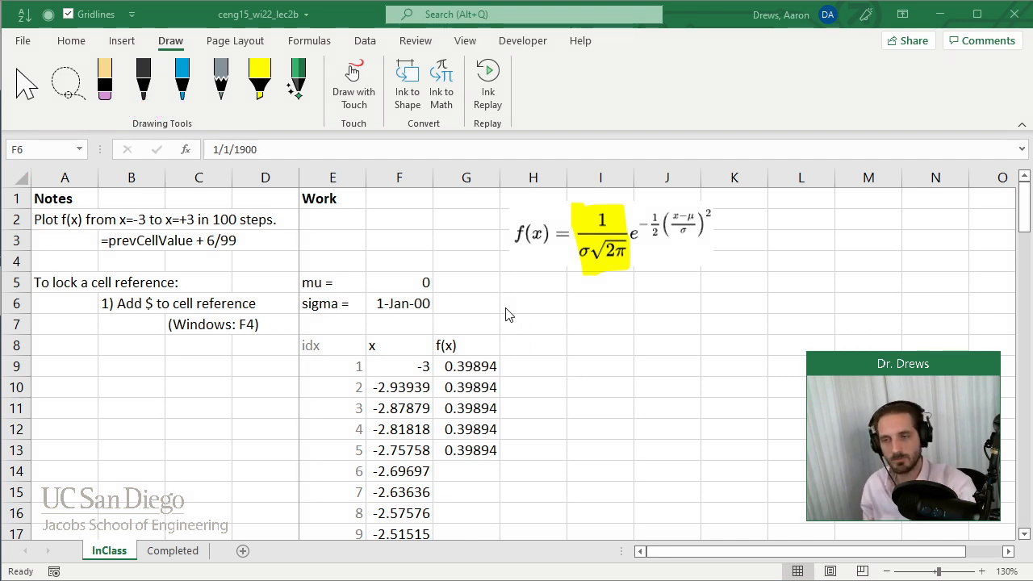
Step: Set the number format of the sigma value in F6 to General
click(418, 311)
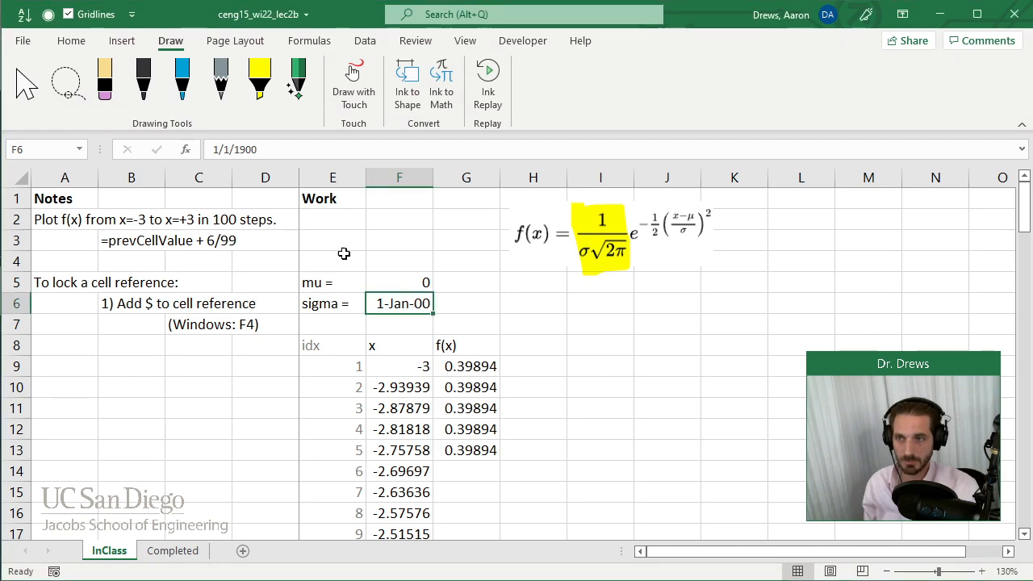
click(71, 40)
click(526, 71)
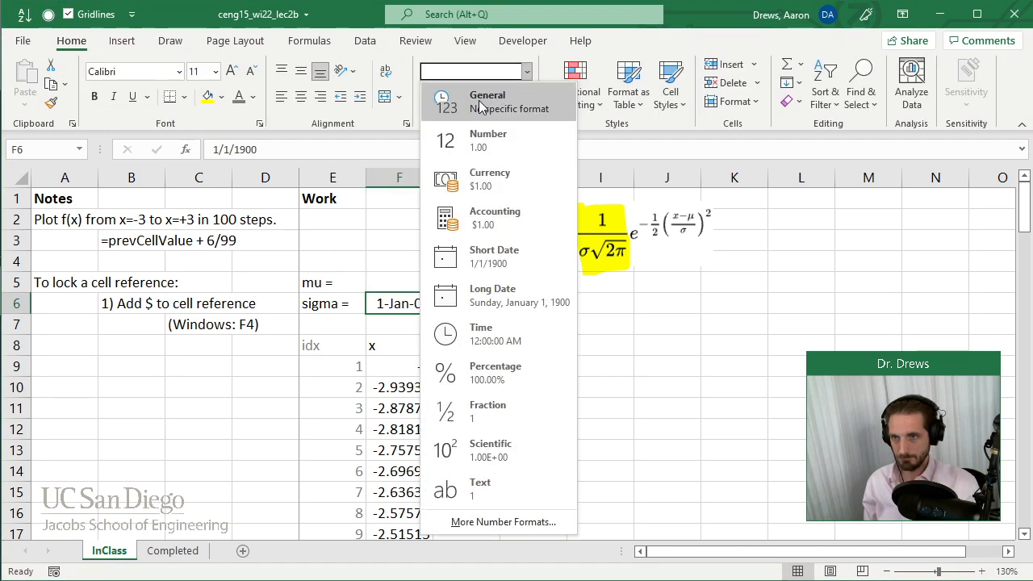
click(483, 100)
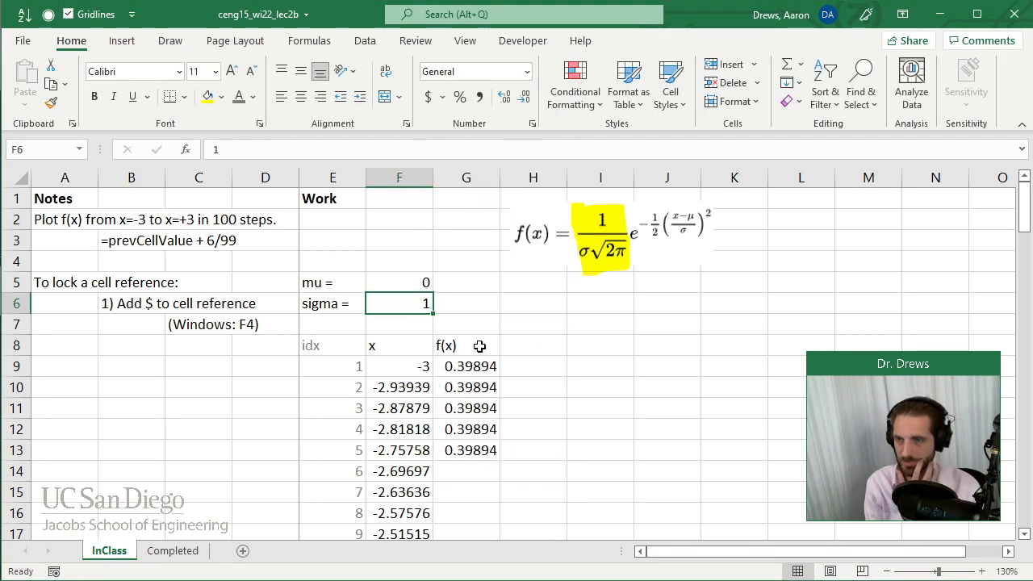
Step: Enter the second locking tip "2) Rename the cell" in B8 of the notes
click(134, 364)
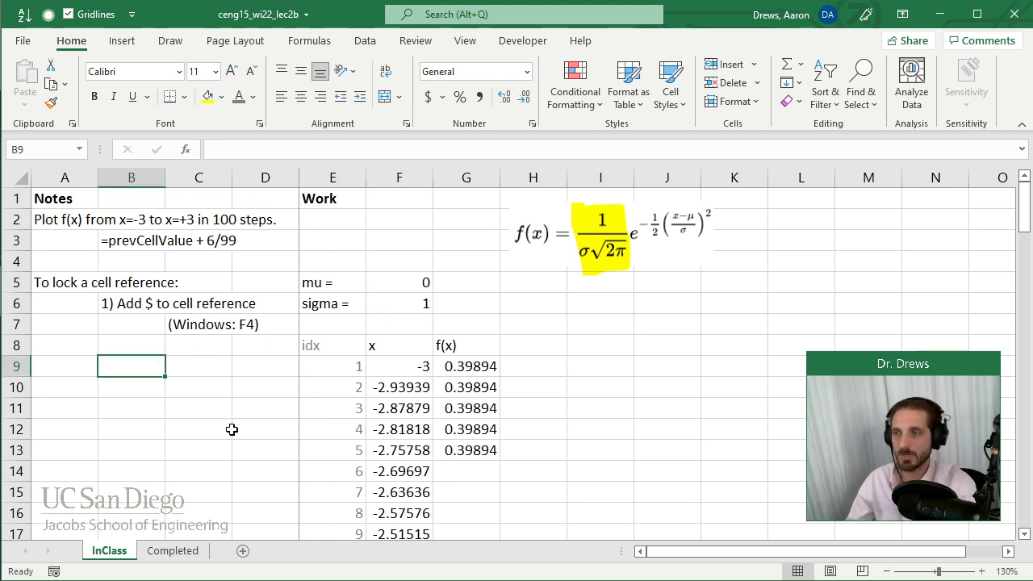
key(Up)
key(F2)
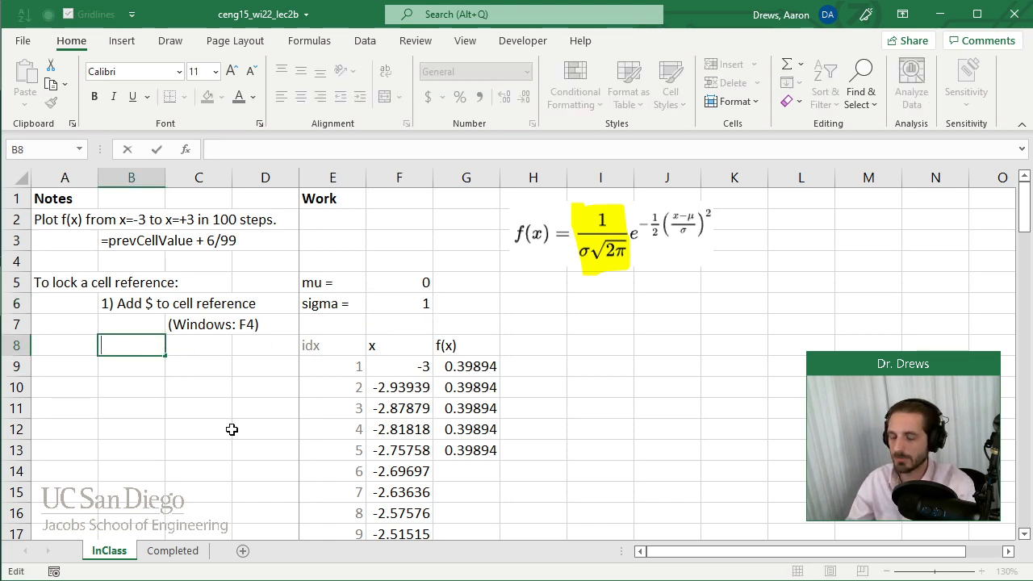
text(2) Rename cell)
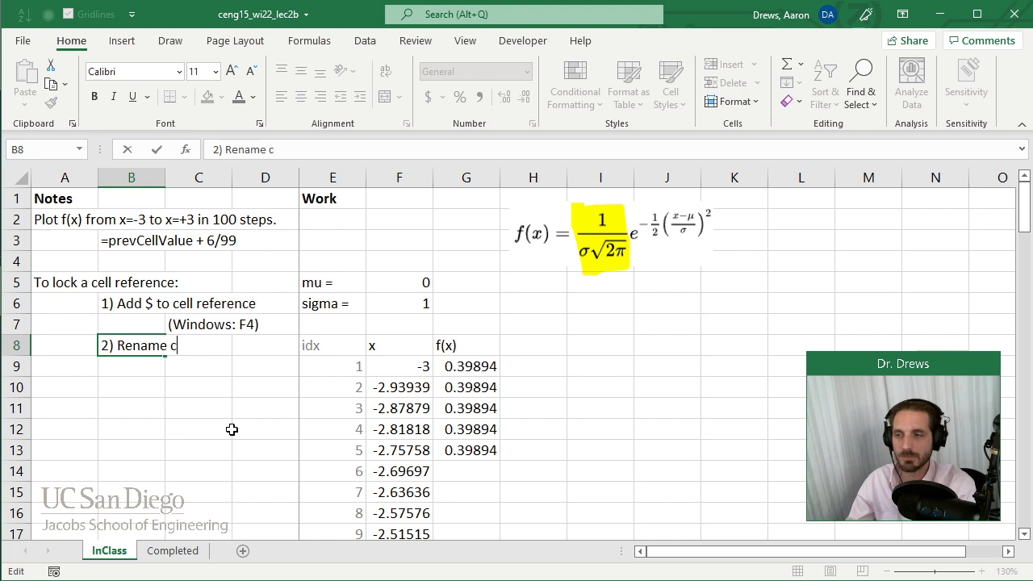
key(BackSpace)
key(BackSpace)
key(BackSpace)
key(BackSpace)
text(the cell)
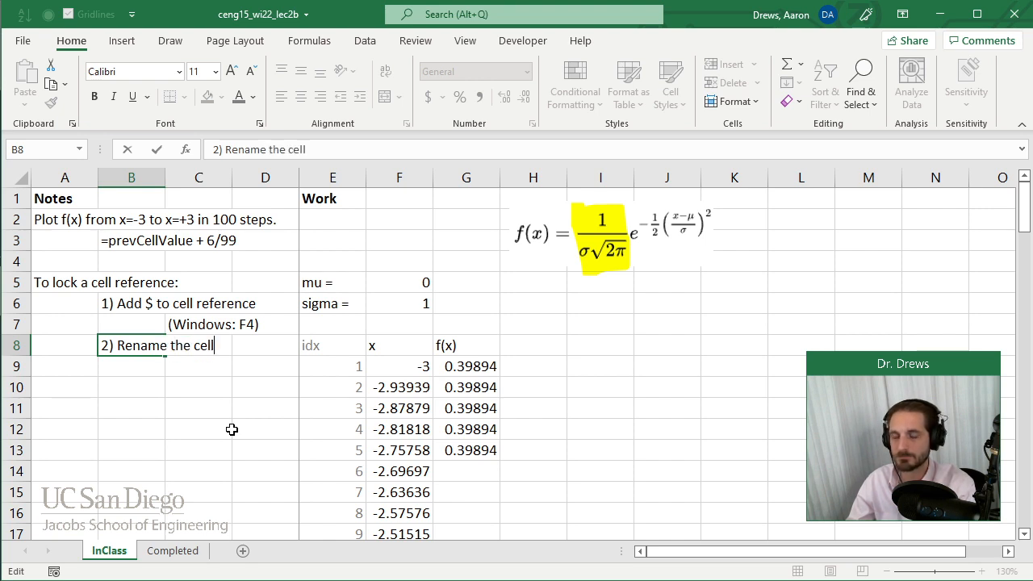
key(Return)
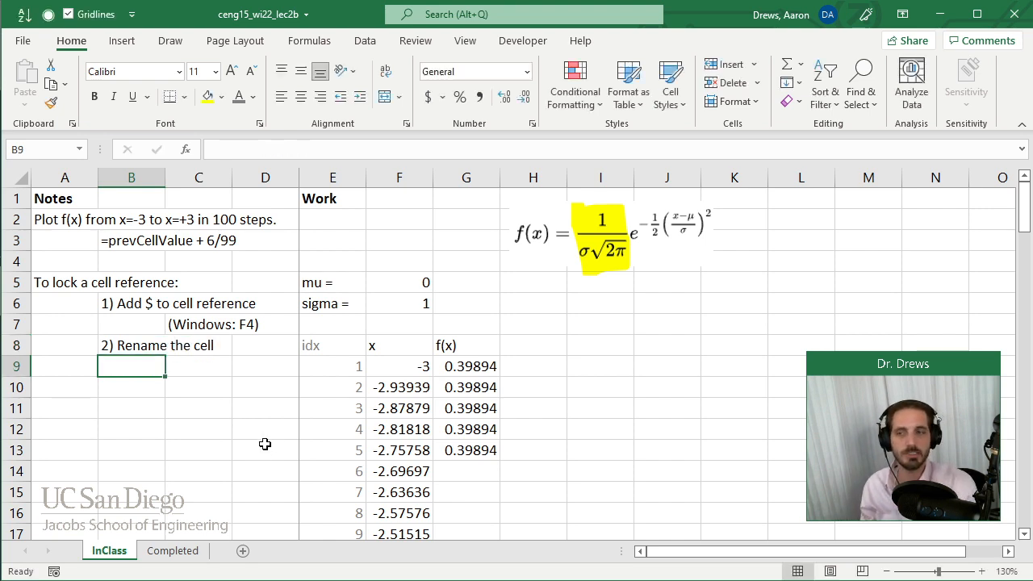
Step: Name the sigma value cell F6 "mySigma"
click(406, 316)
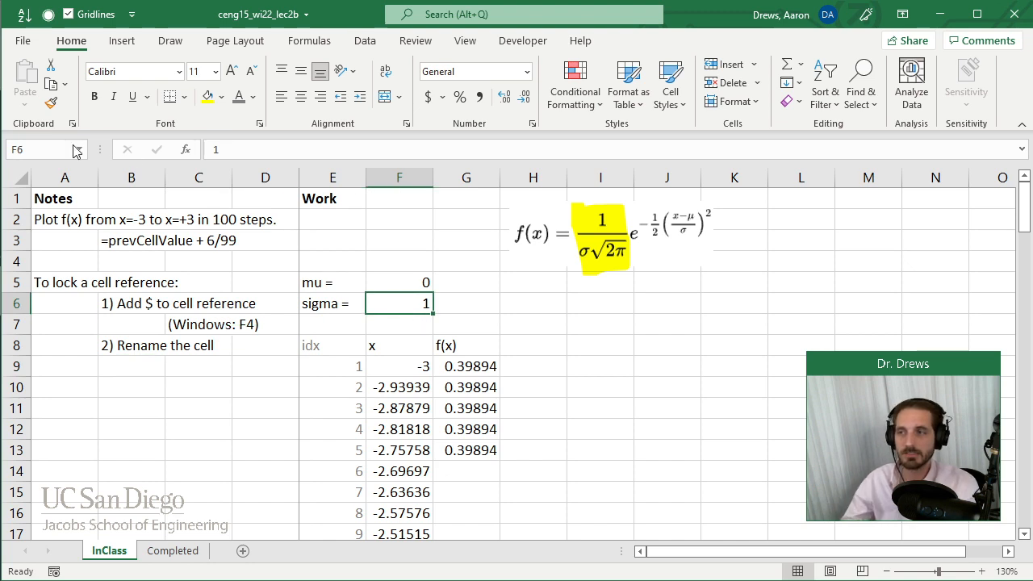
click(49, 147)
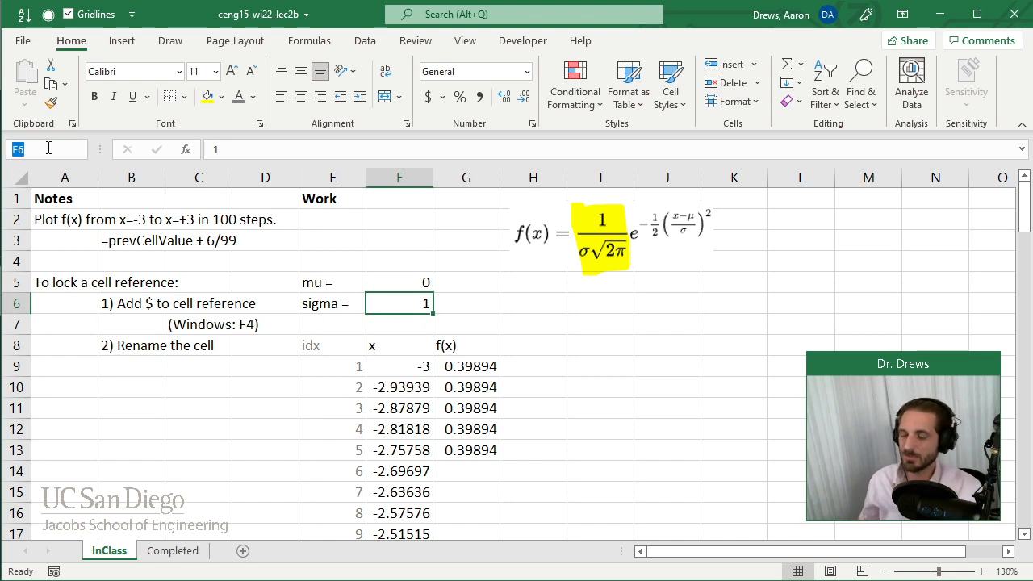
text(sigma)
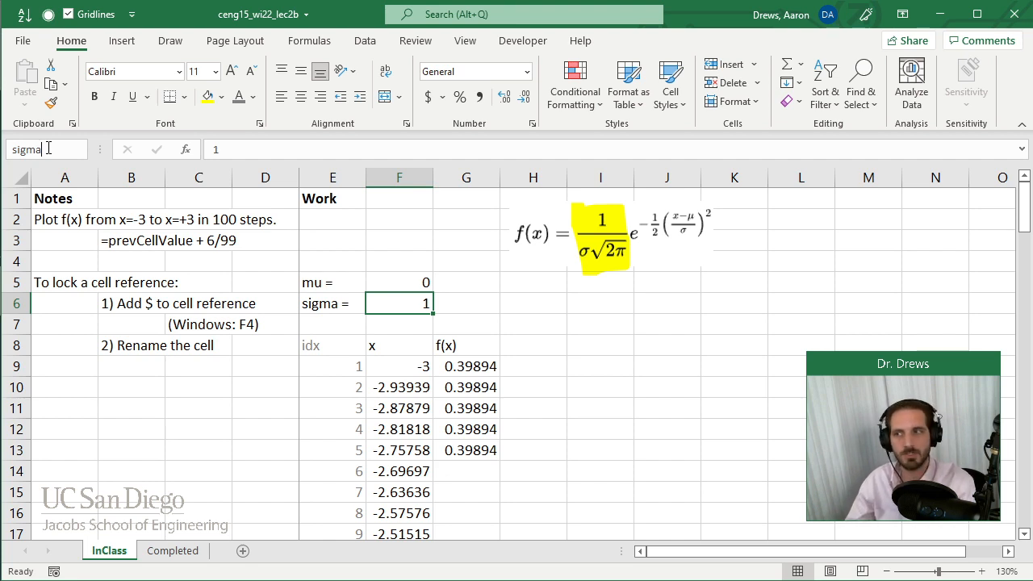
key(BackSpace)
key(BackSpace)
key(BackSpace)
key(BackSpace)
text(myS)
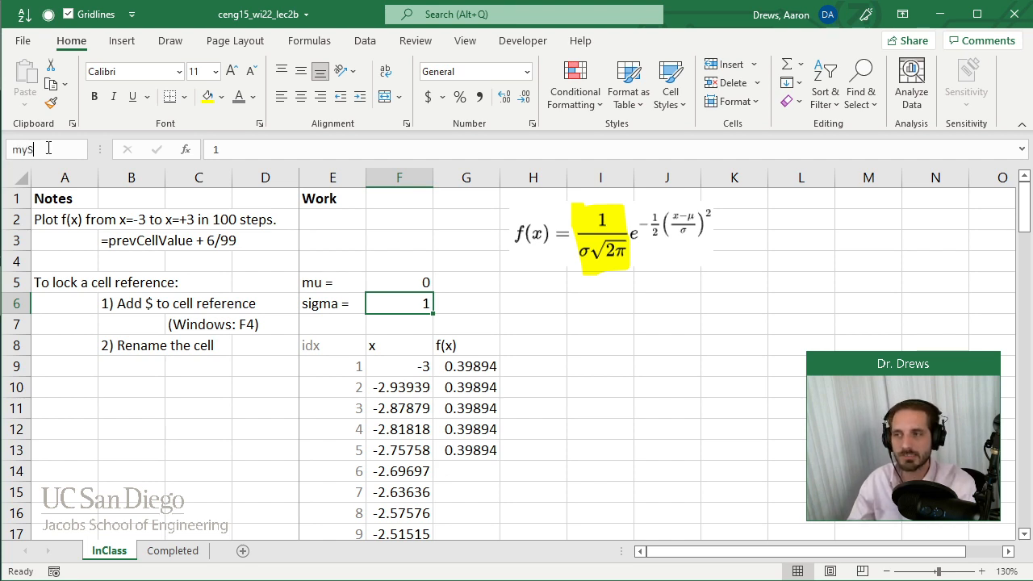
text(igma)
key(Return)
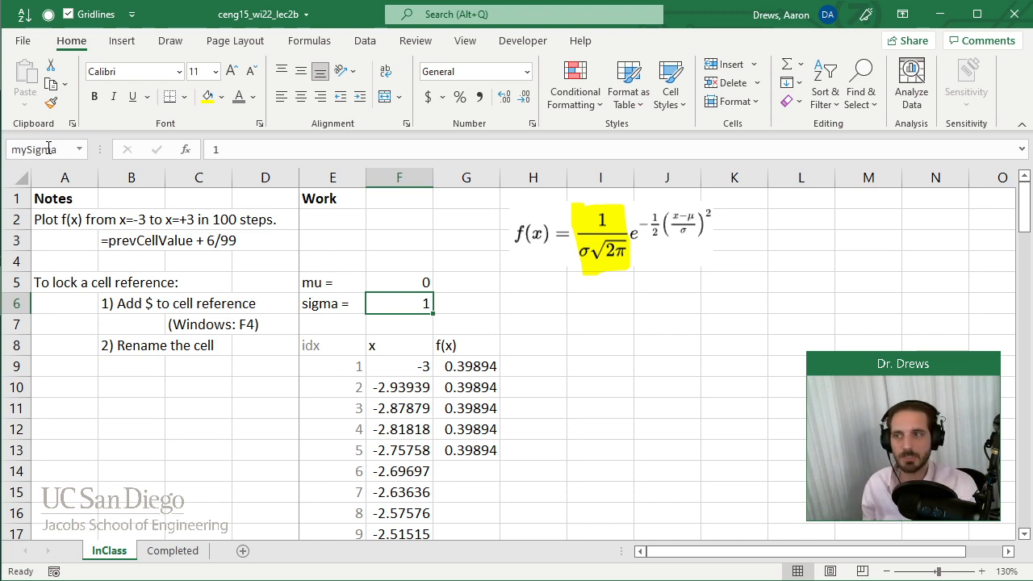
Step: Replace the locked sigma reference in G9's formula with the named cell, giving =1/(mySigma*SQRT(2*PI()))
click(491, 369)
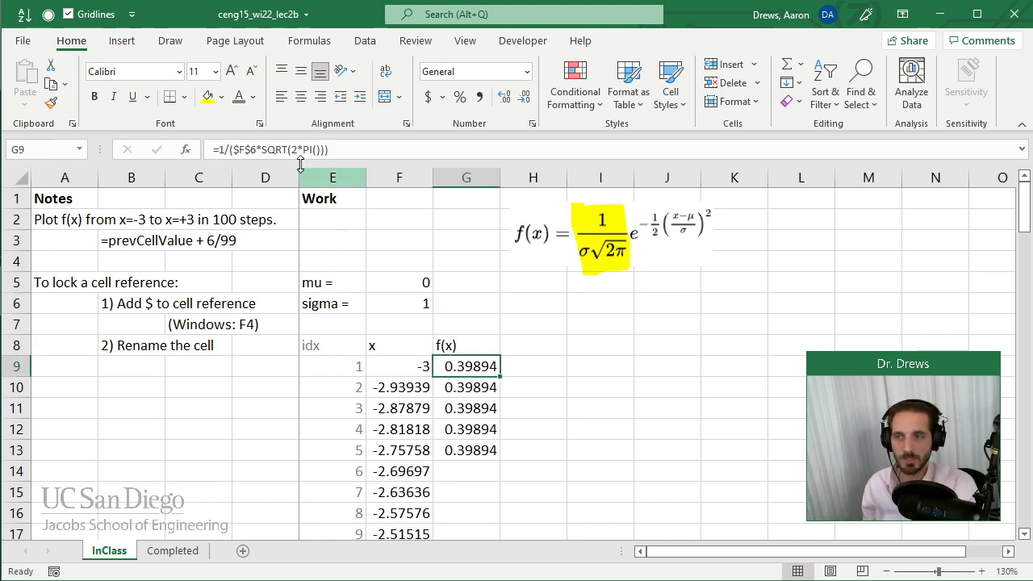
click(263, 150)
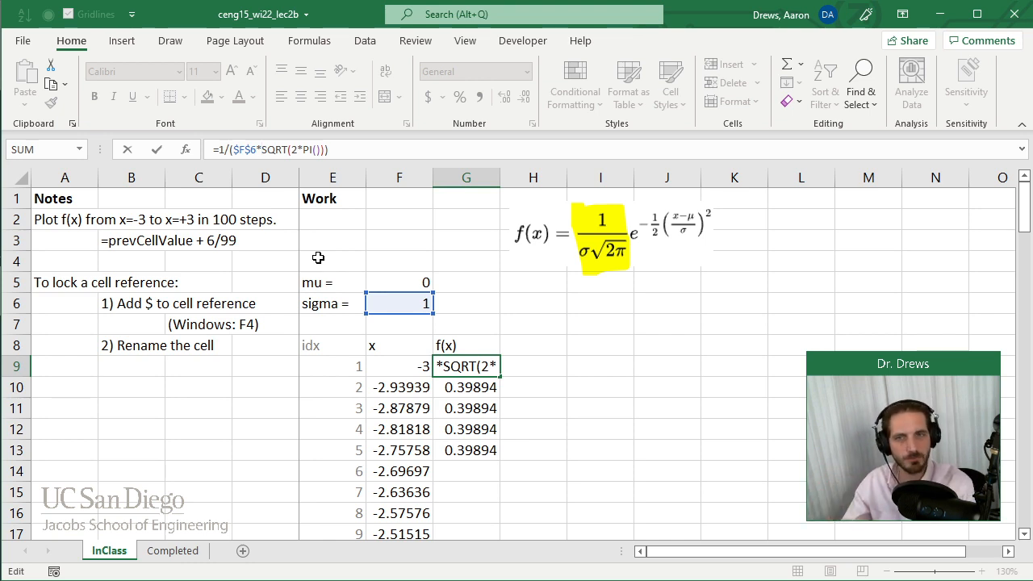
key(BackSpace)
key(BackSpace)
key(BackSpace)
key(BackSpace)
key(BackSpace)
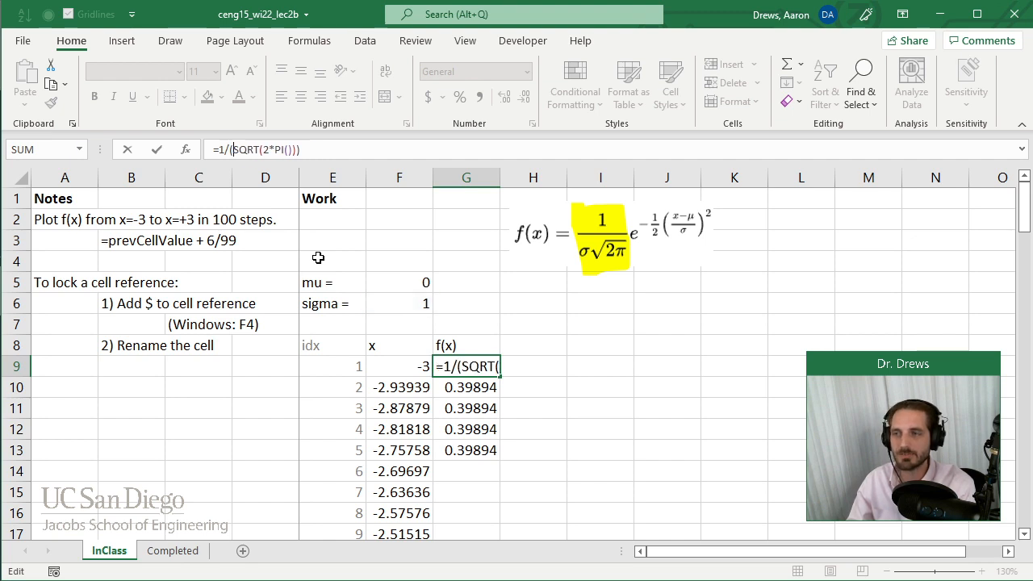
text(mySigm)
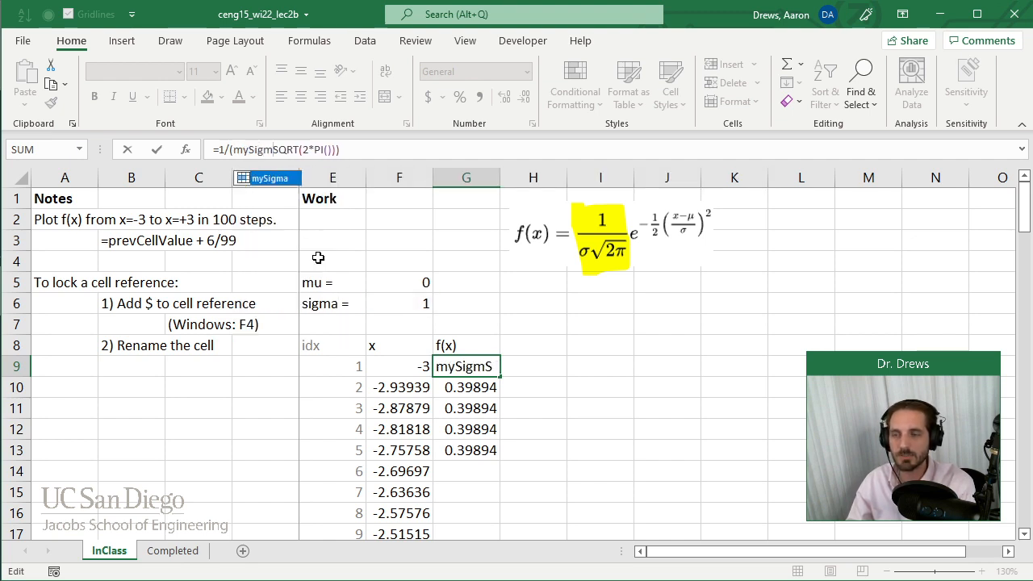
text(a*)
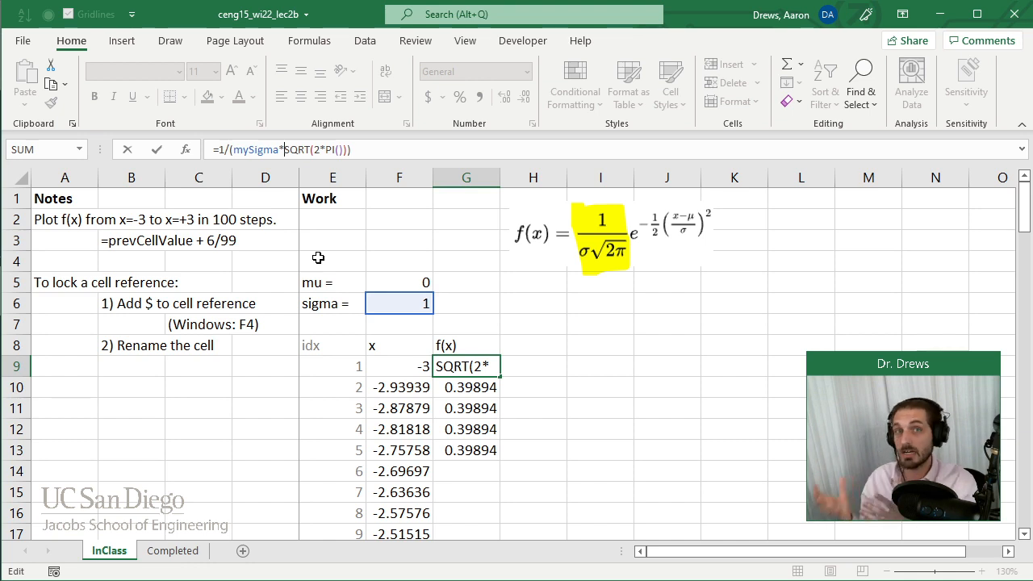
text(SQRT(2*PI())))
key(Return)
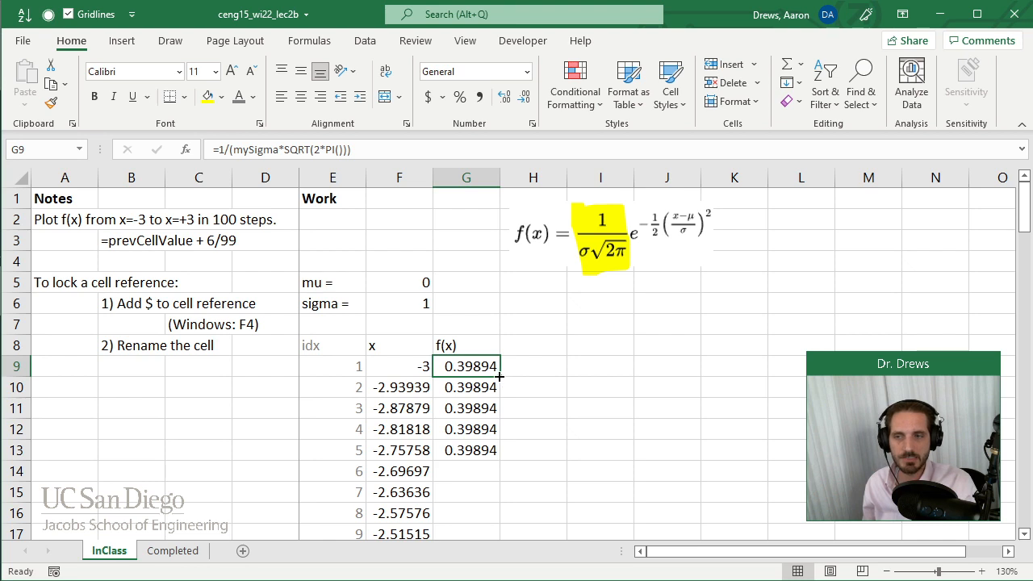
Step: Fill the G9 formula down to G13 and check that the copy in G12 references mySigma
drag(501, 380, 502, 460)
click(579, 445)
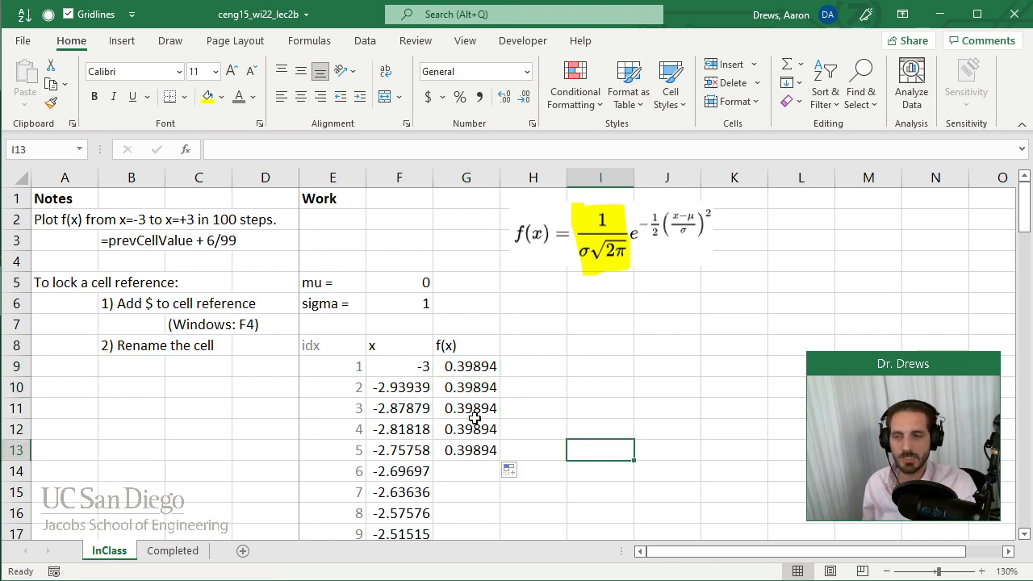
double_click(472, 429)
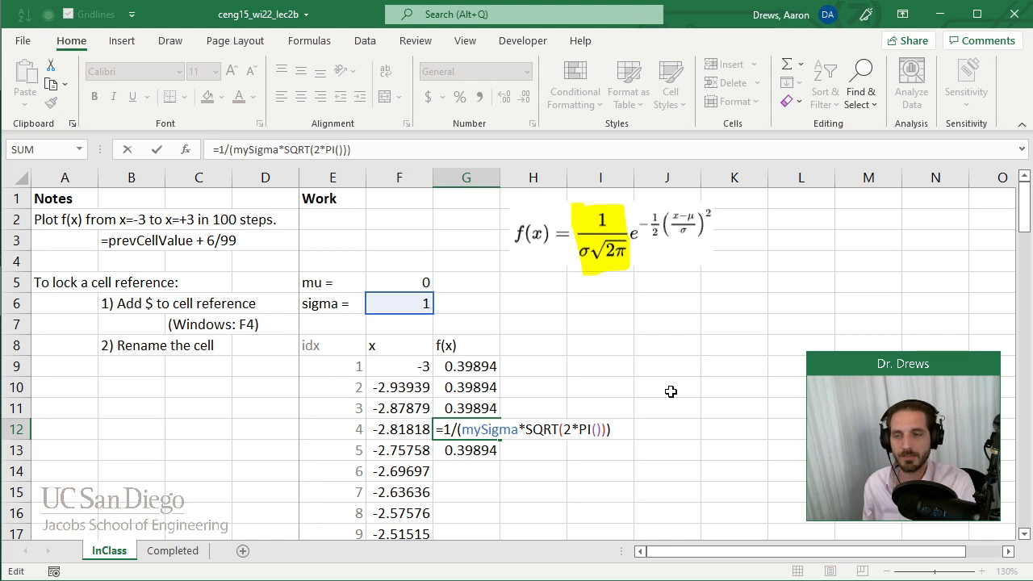
key(ctrl+Return)
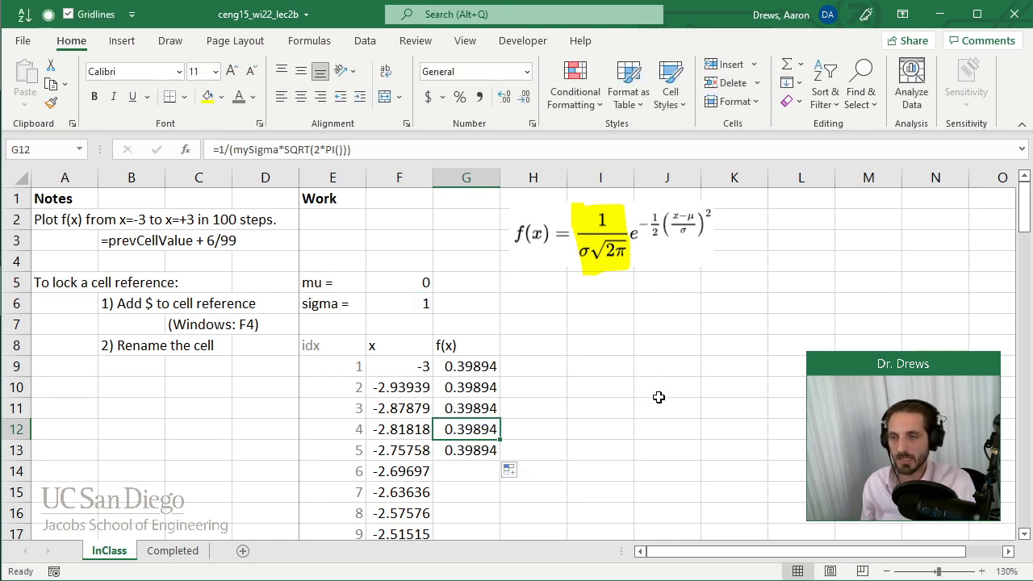
drag(468, 391, 483, 450)
click(480, 367)
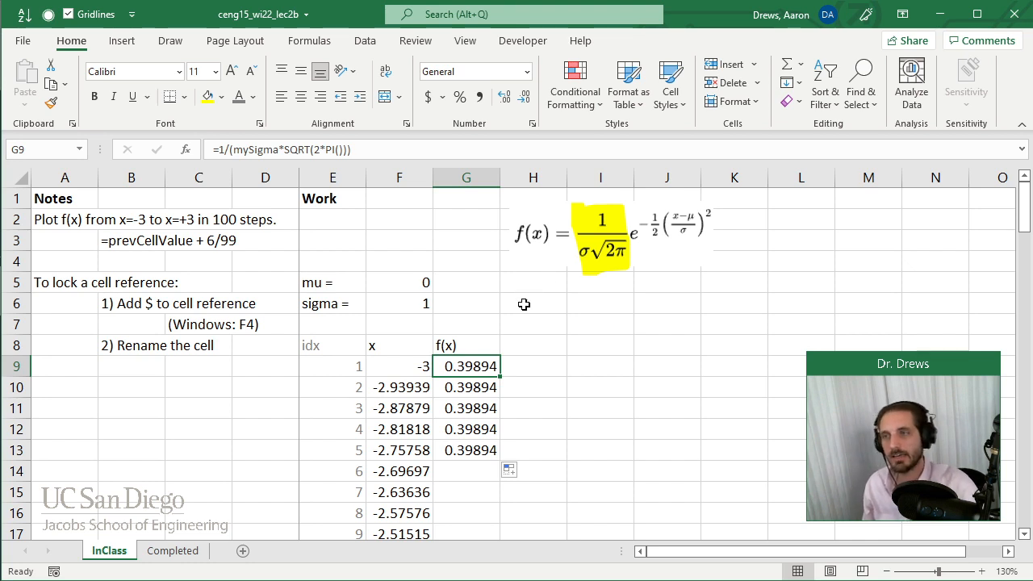
Step: Erase the highlight on the equation's fraction and highlight the exponential term in yellow
click(171, 42)
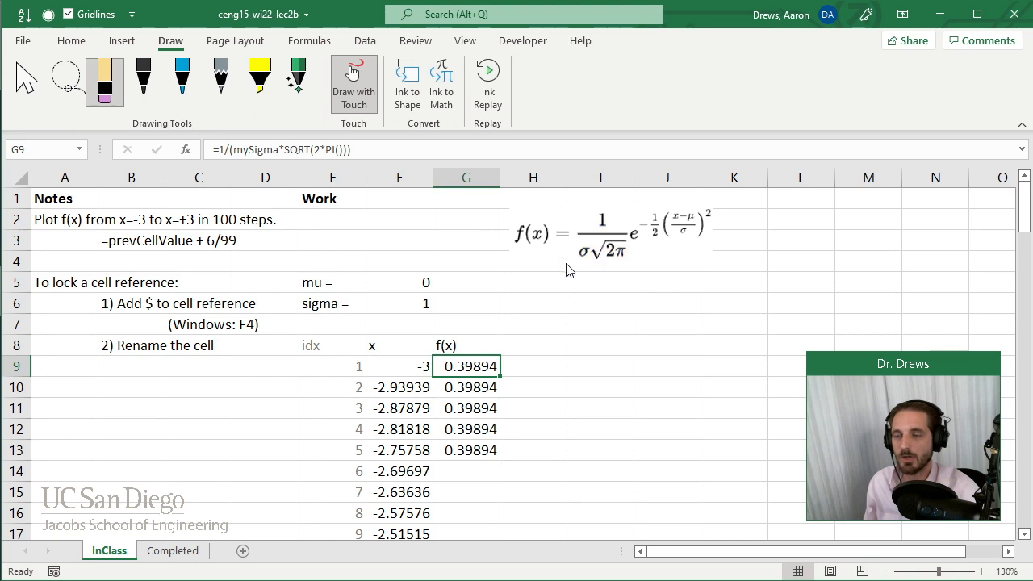
click(257, 94)
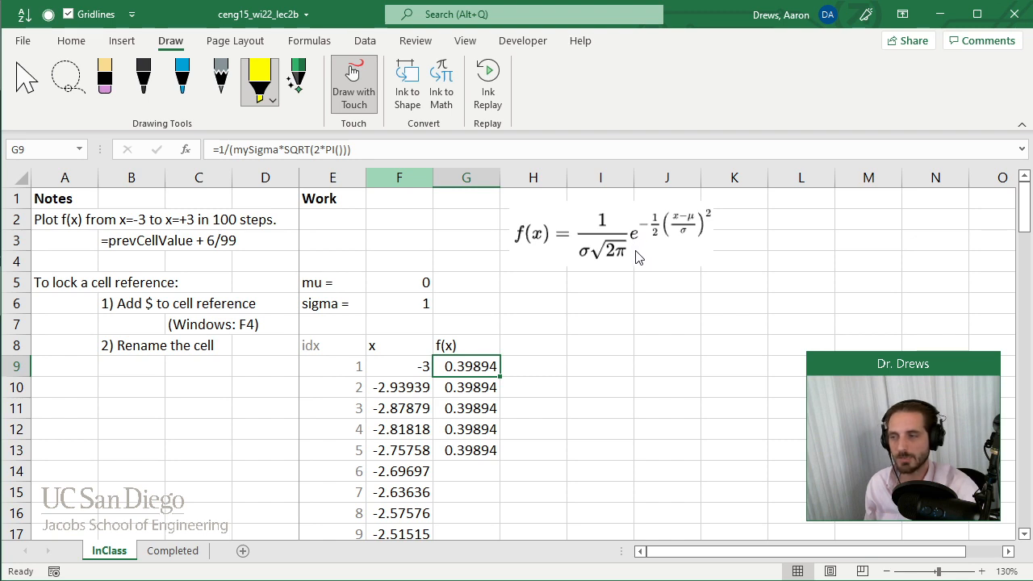
mouse_move(635, 255)
mouse_down()
mouse_move(633, 212)
mouse_move(690, 203)
mouse_move(711, 252)
mouse_move(648, 272)
mouse_move(678, 232)
mouse_move(649, 265)
mouse_up()
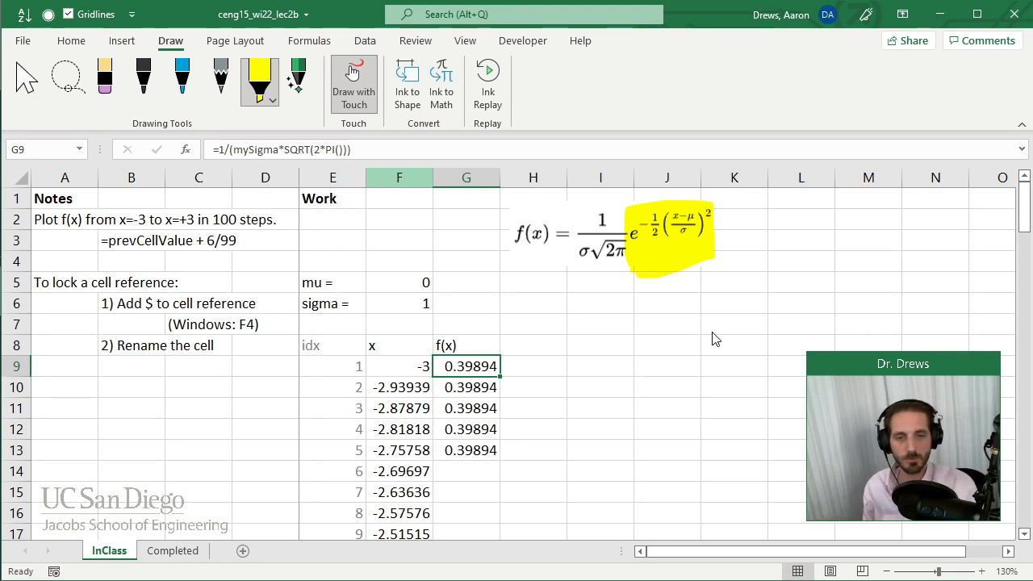
click(25, 81)
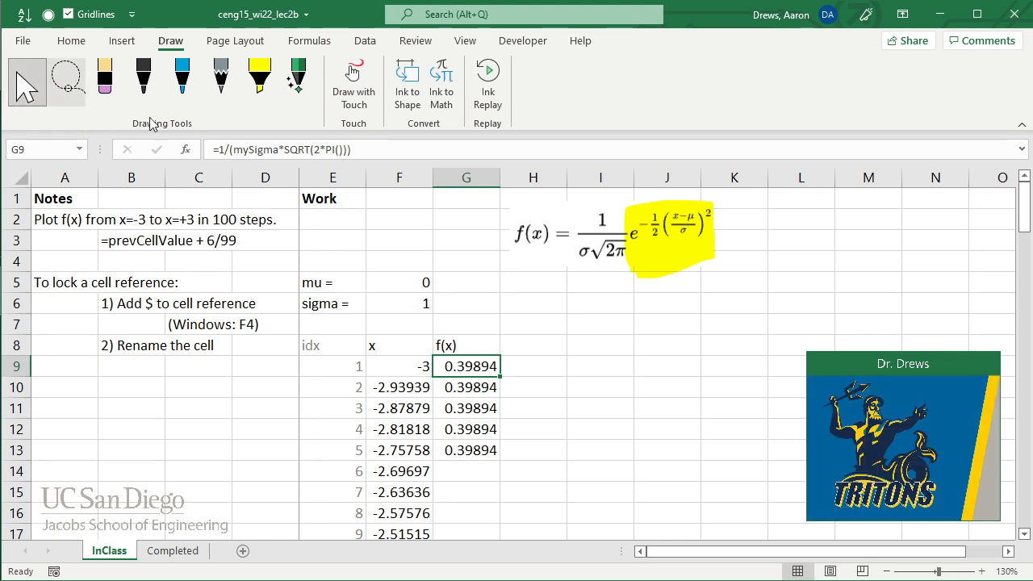
click(557, 345)
click(541, 312)
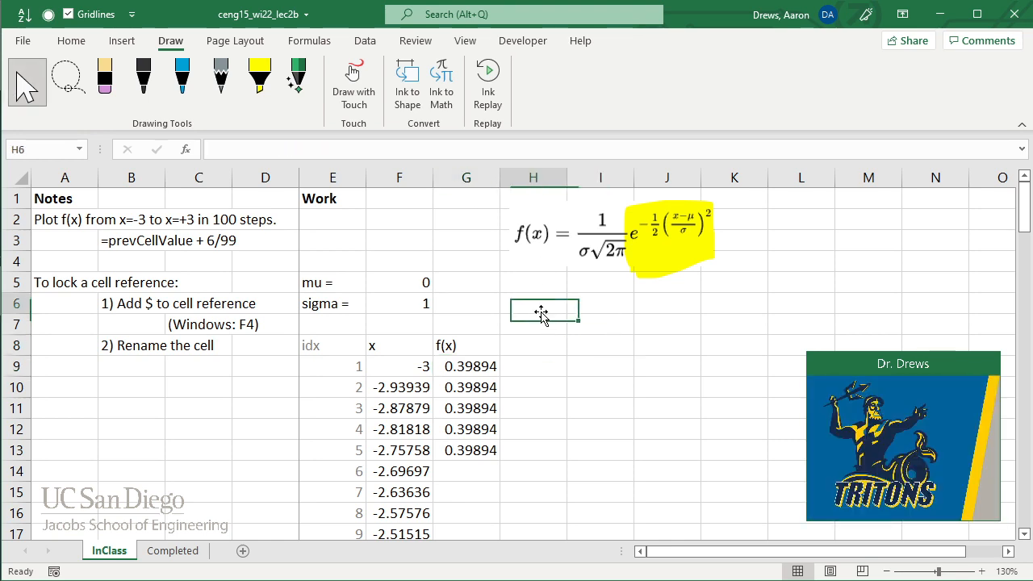
Step: Enter the exercise note "<- Include rest of function (exp side)" in H9
click(549, 365)
text(')
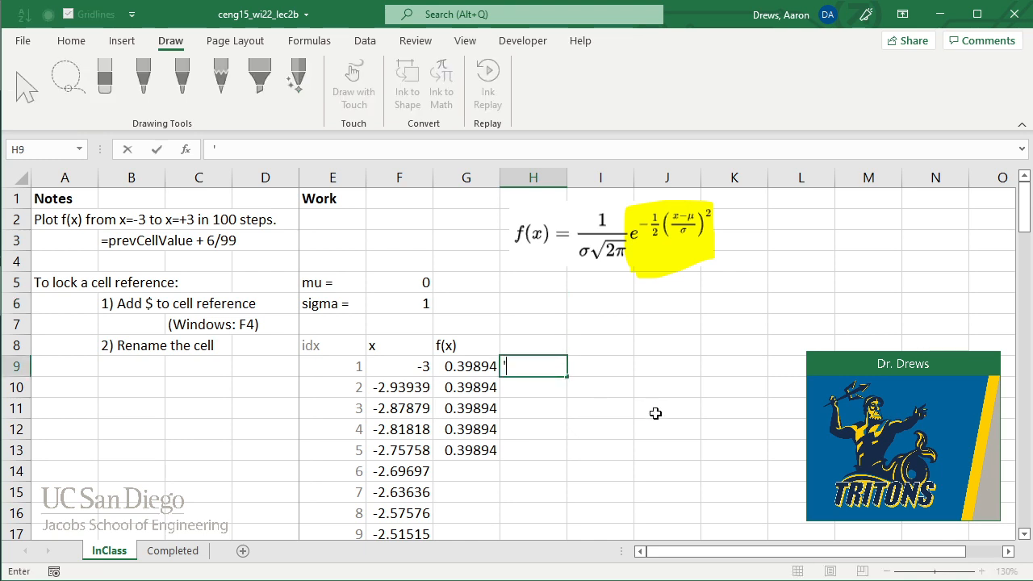
text(<- Include rest of func)
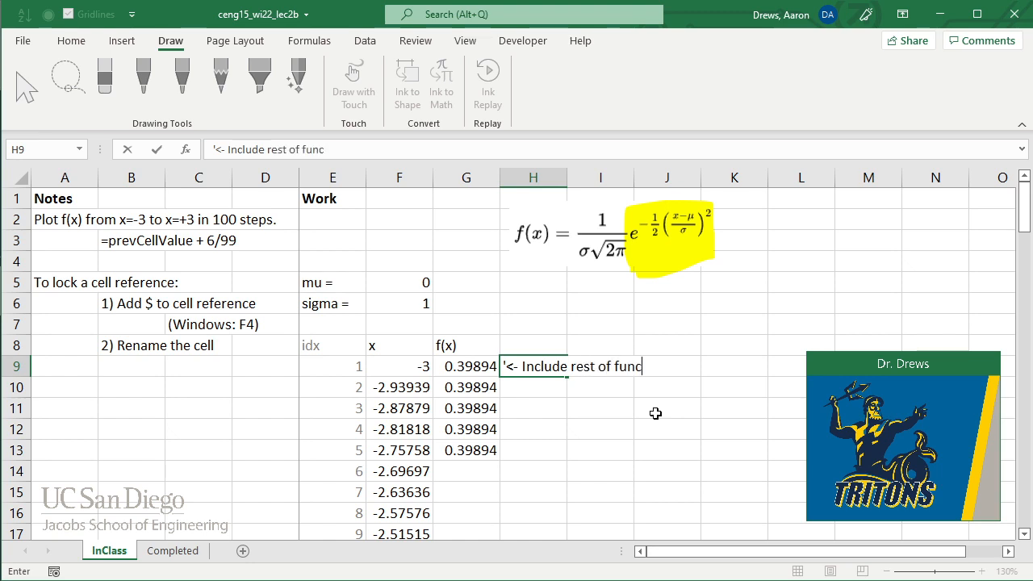
text(tion (exp side))
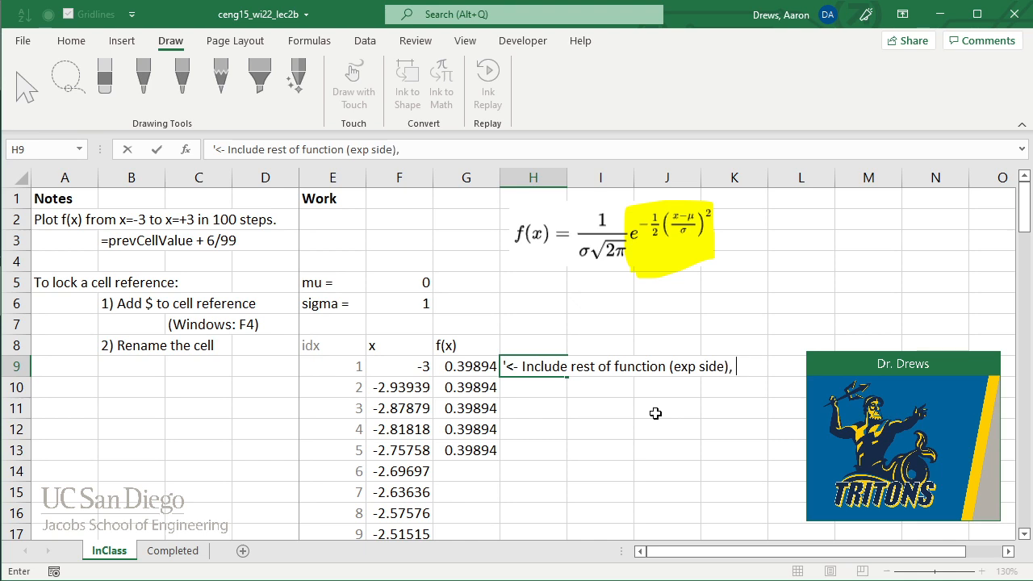
text(, w)
key(BackSpace)
key(BackSpace)
text(()
key(BackSpace)
key(BackSpace)
key(BackSpace)
key(Return)
Step: Fill the exercise note's cells H9:K9 with yellow
key(Up)
key(shift+Right)
key(shift+Right)
key(shift+Right)
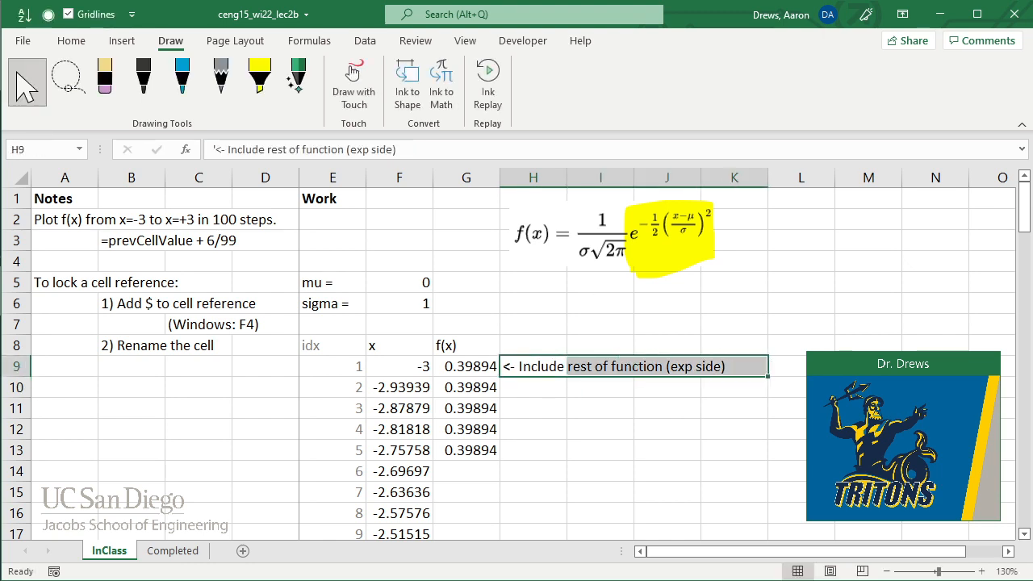
click(71, 40)
click(212, 102)
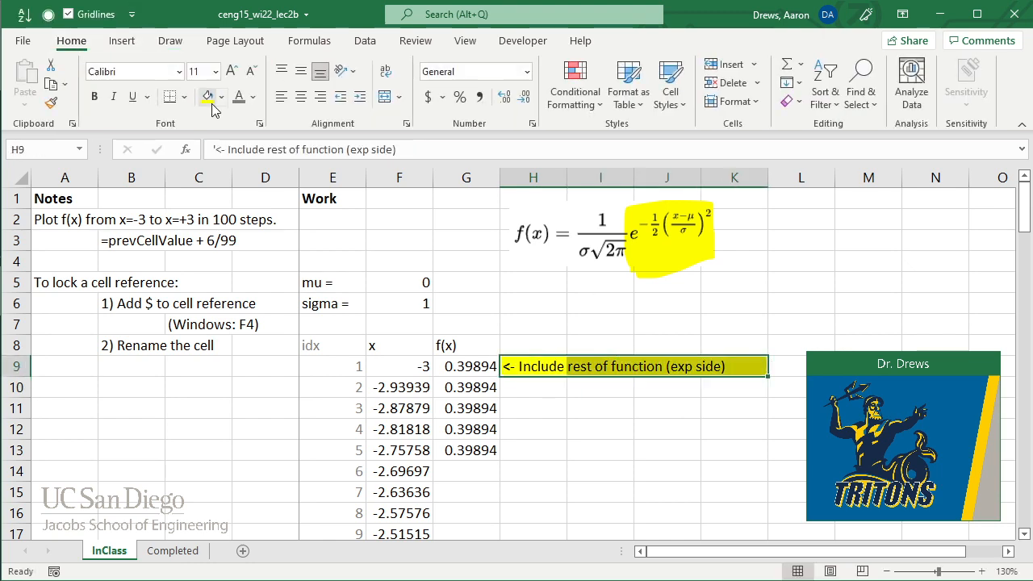
Step: Enter the note "(back at 3:21p)" in I10 and save the workbook
click(580, 403)
key(Up)
text(()
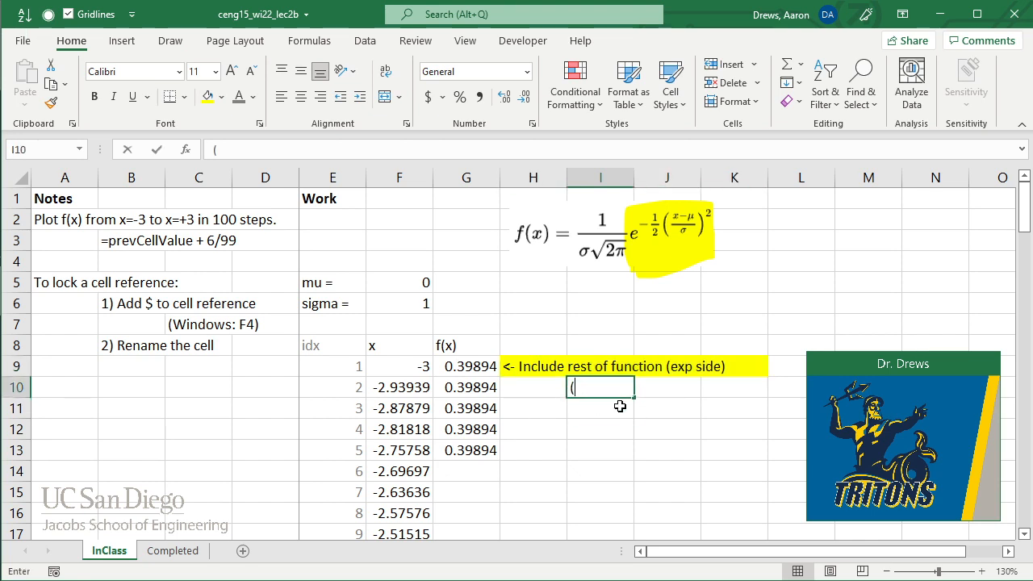
text(back at 3:21)
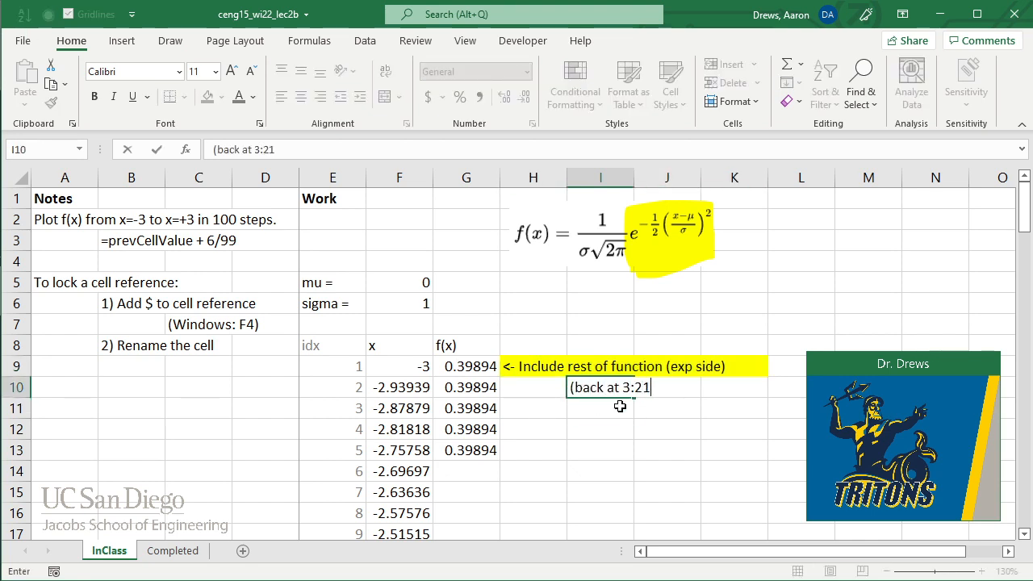
text(p))
key(Return)
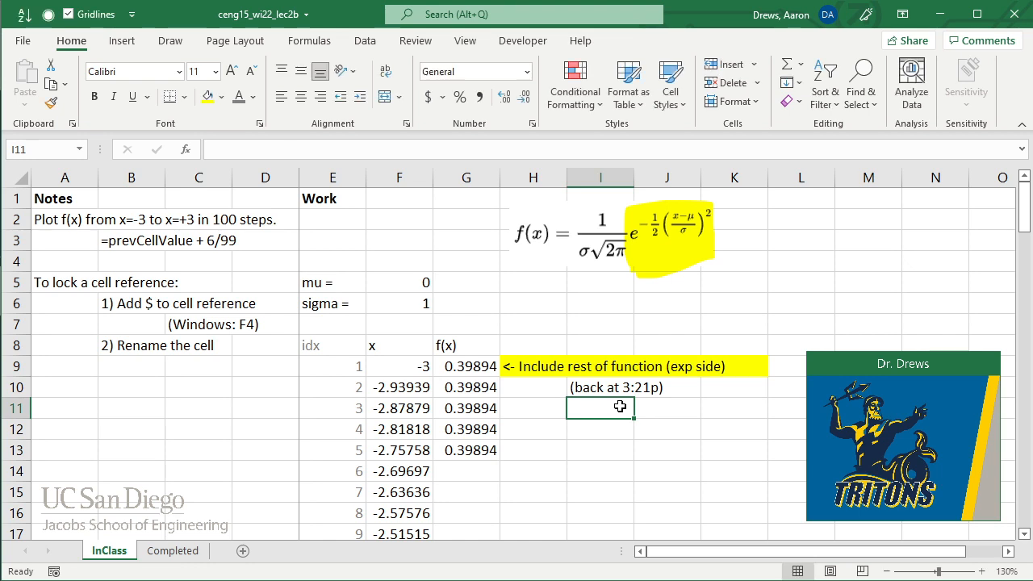
key(ctrl+s)
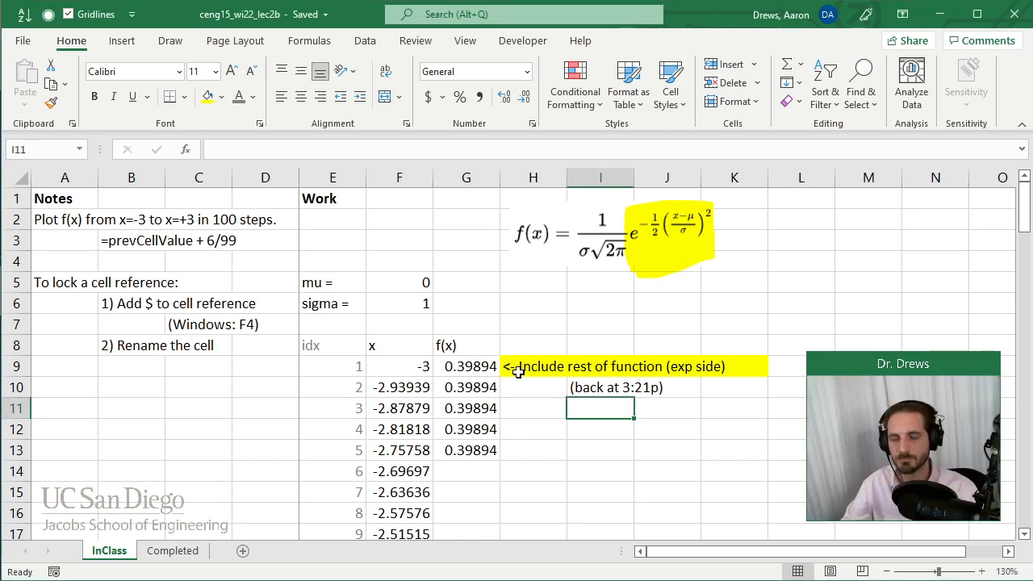
Step: Remove the exercise notes in H9:K9 and I10 with their yellow fill, and delete the highlight over the exponential term
drag(526, 368, 717, 376)
key(Delete)
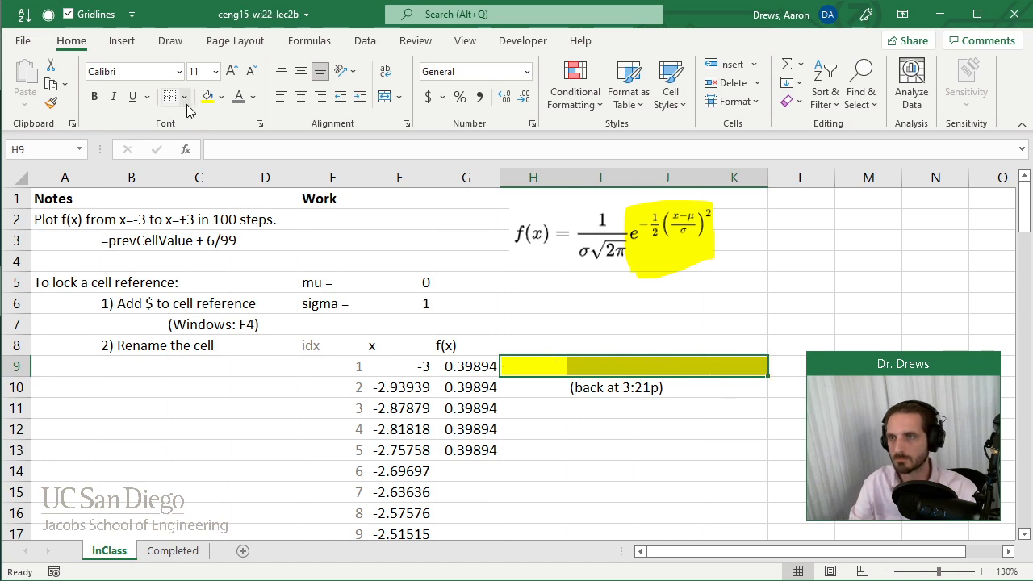
click(222, 97)
click(239, 274)
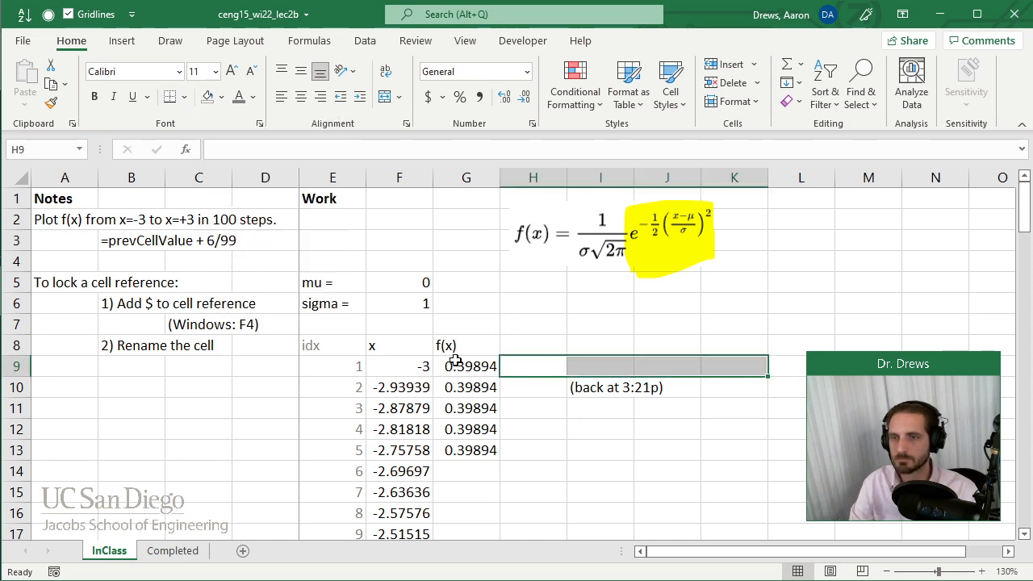
click(604, 387)
key(Delete)
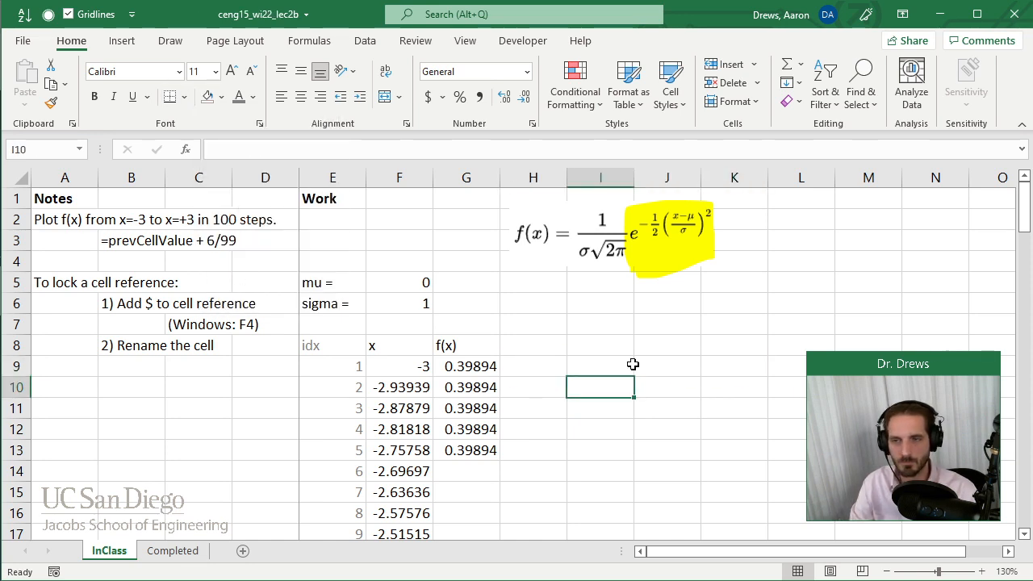
click(655, 272)
key(Delete)
click(485, 388)
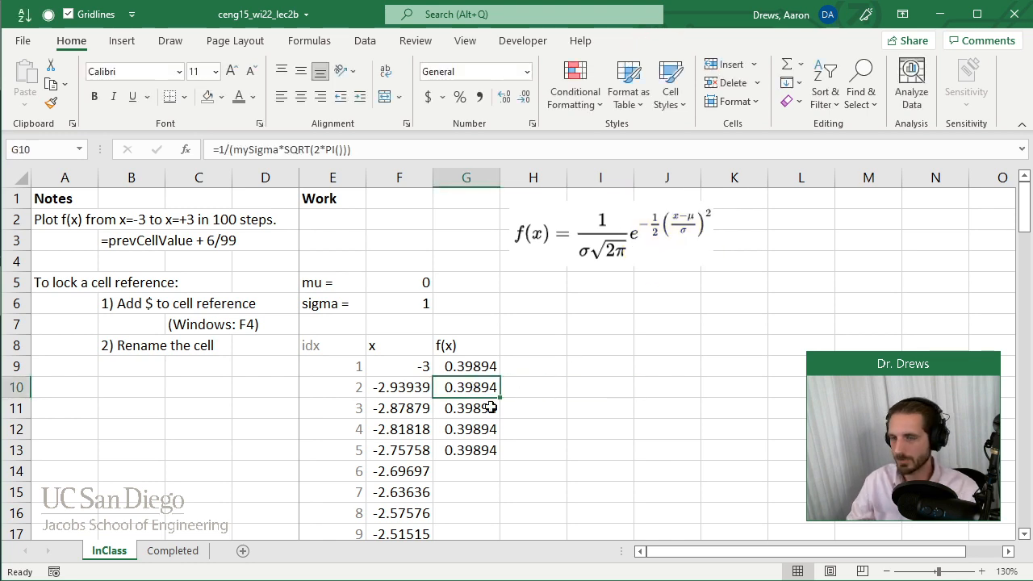
click(467, 363)
click(379, 150)
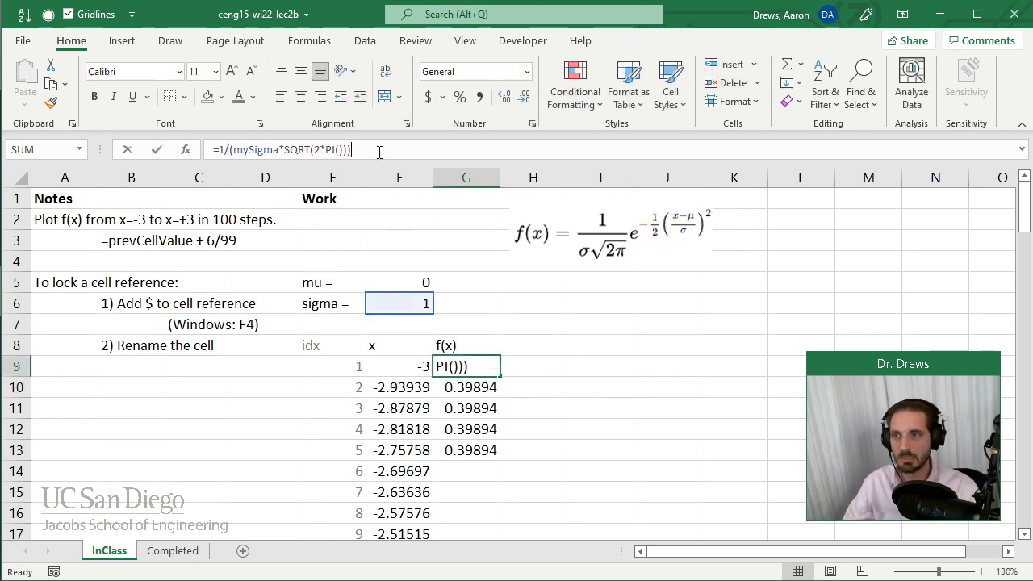
key(Escape)
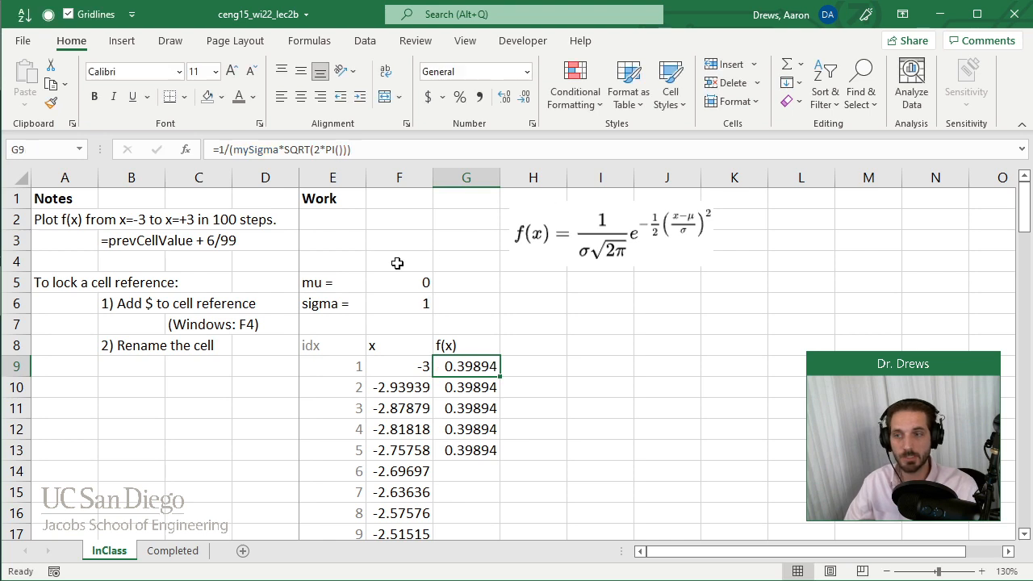
Step: Name the mu value cell F5 "myMu"
click(398, 280)
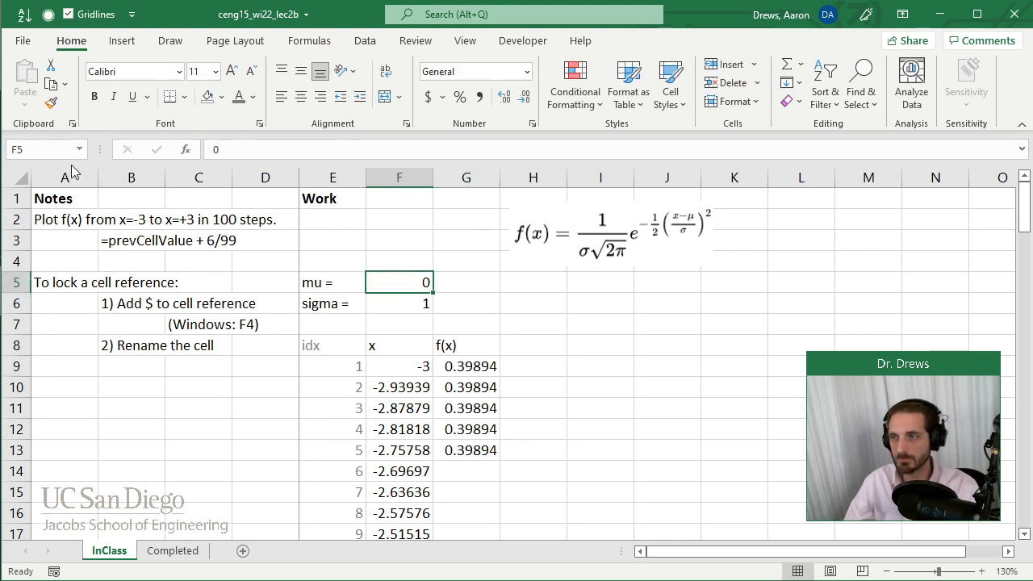
click(52, 145)
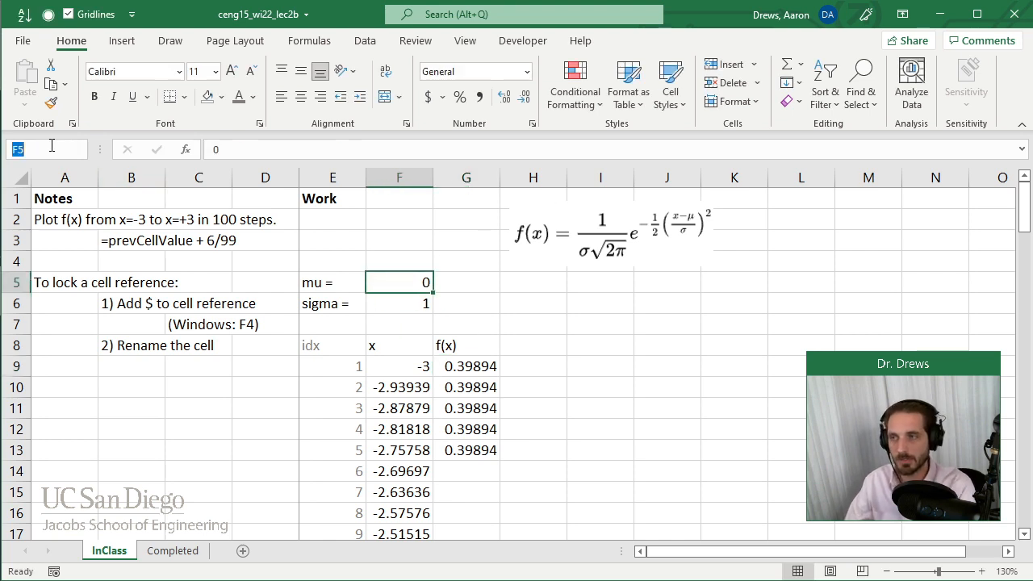
text(myMu)
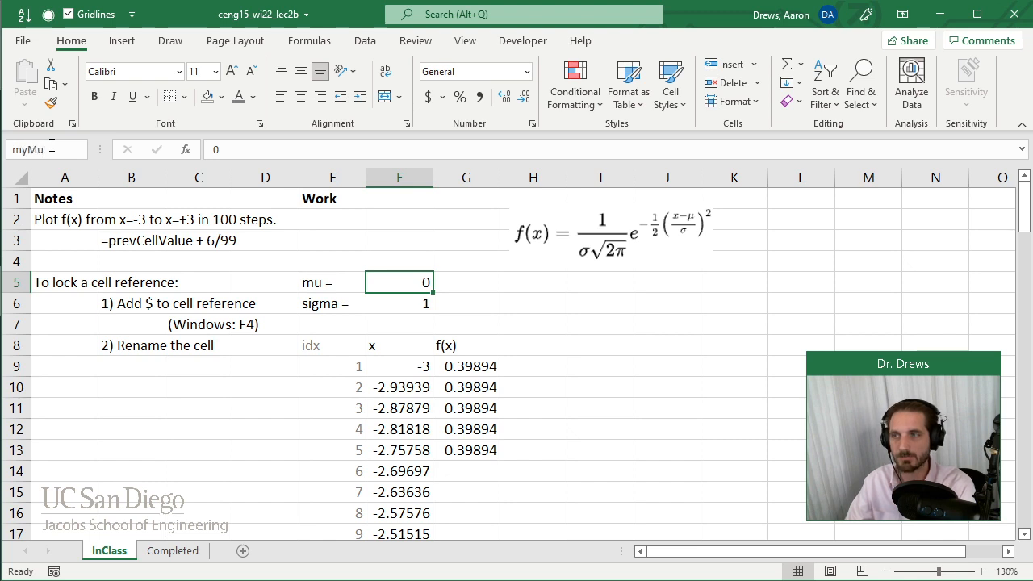
key(Return)
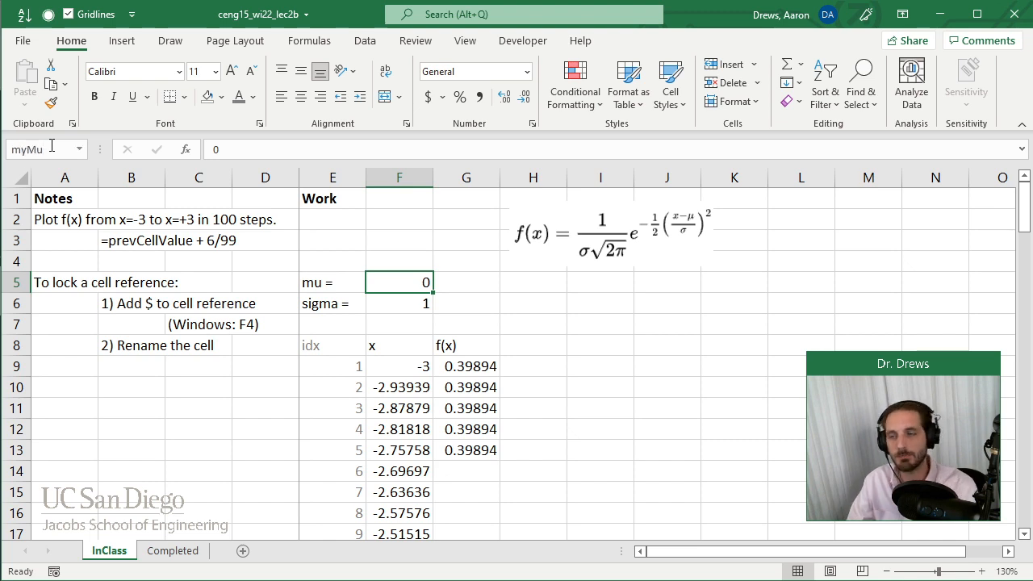
click(485, 368)
click(381, 150)
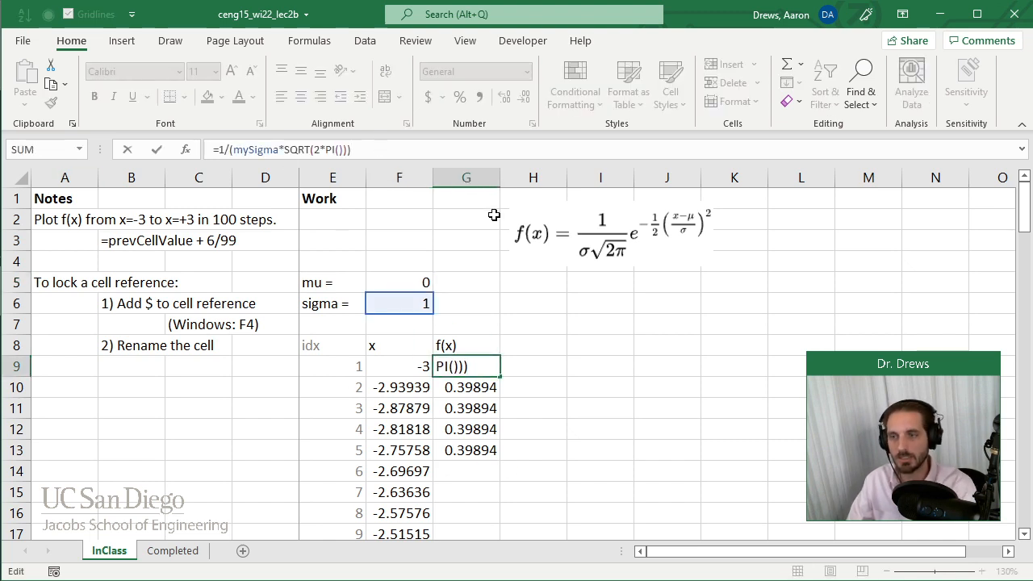
key(Escape)
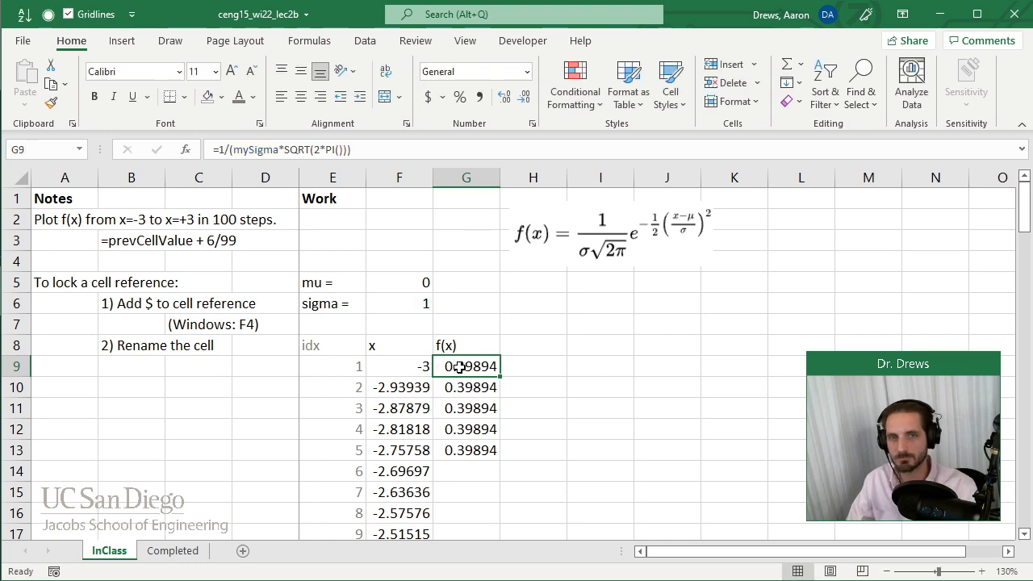
click(381, 150)
key(Escape)
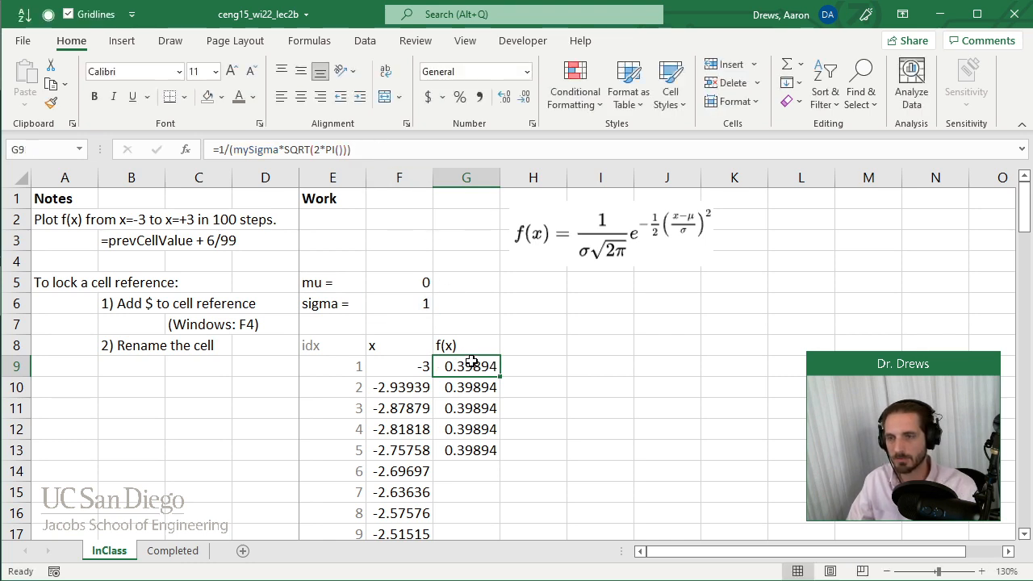
Step: Extend the f(x) formula in G9 by multiplying it with exp(-0.5*((F9-myMu)/mySigma)^2)
double_click(472, 363)
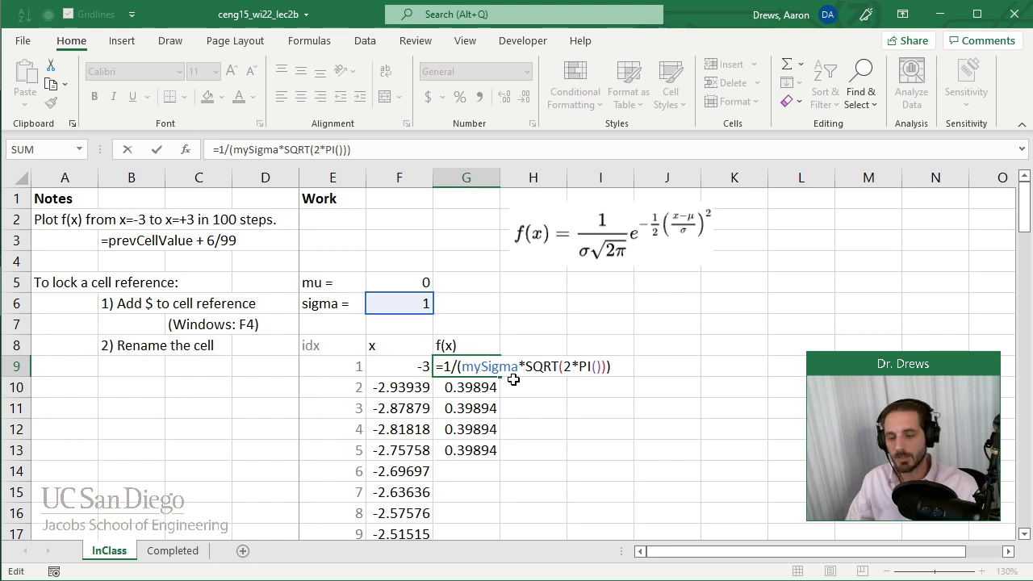
text(*exp()
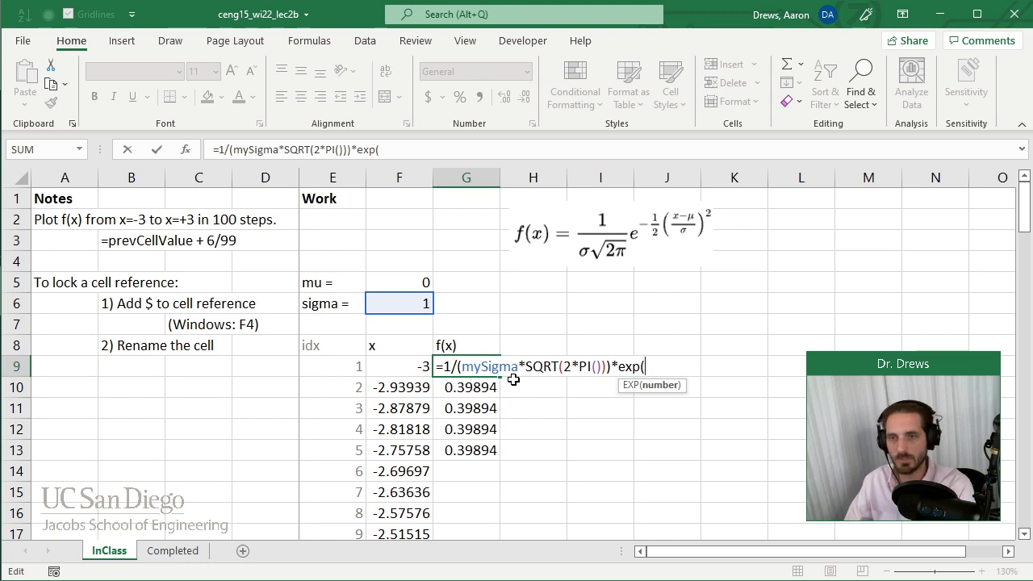
text(-0.5)
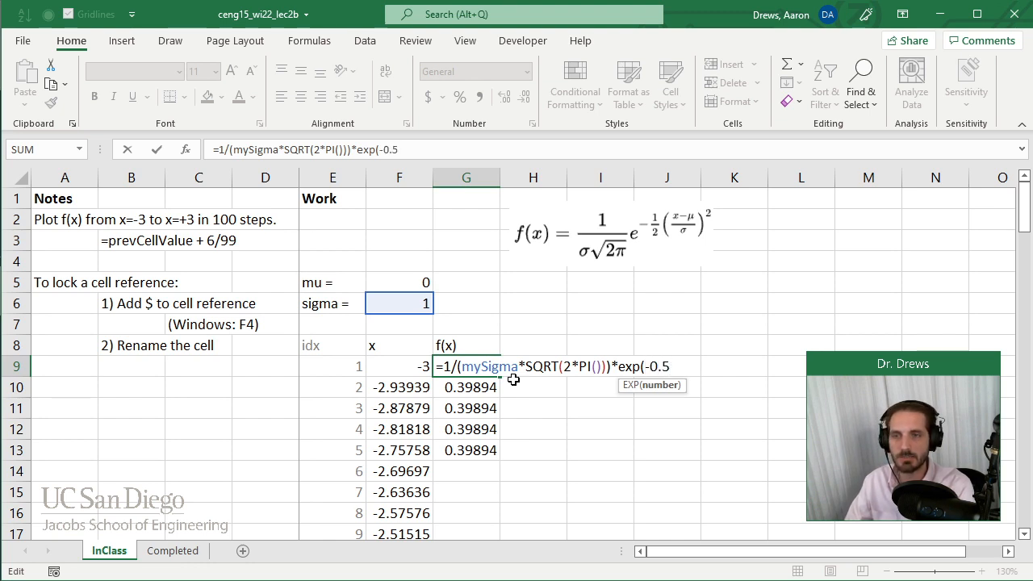
text(*(()
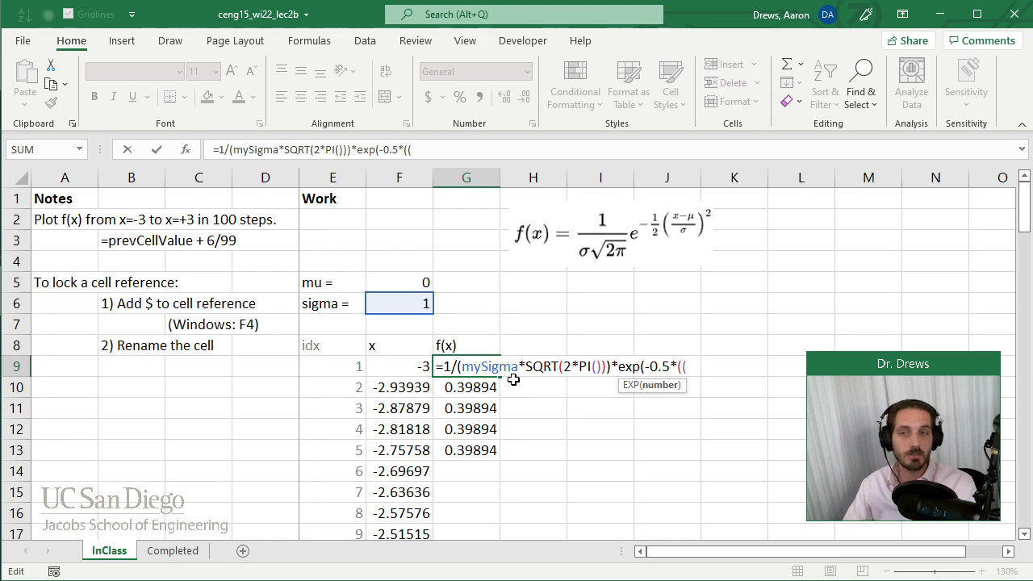
click(405, 371)
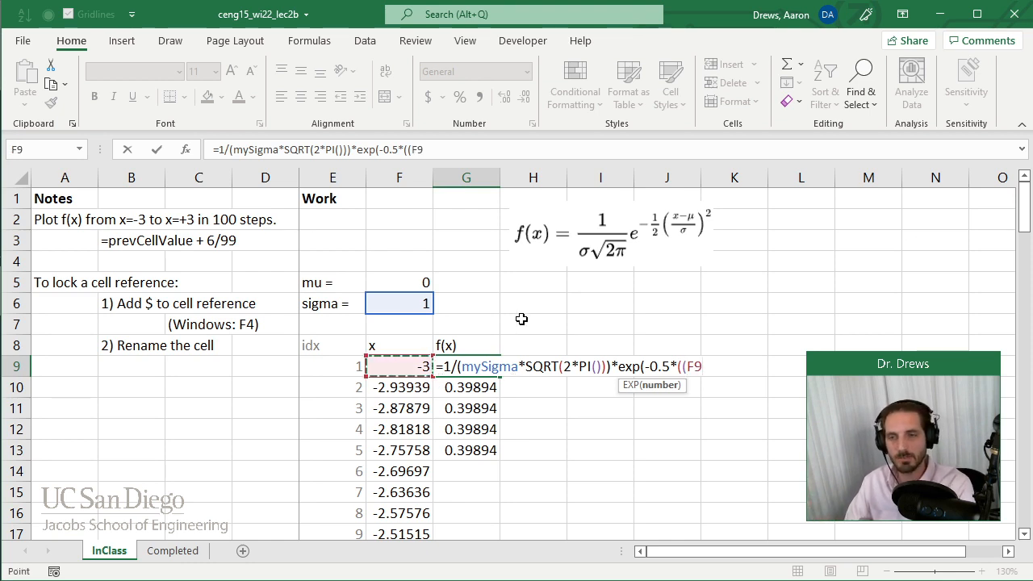
text(-myMu)
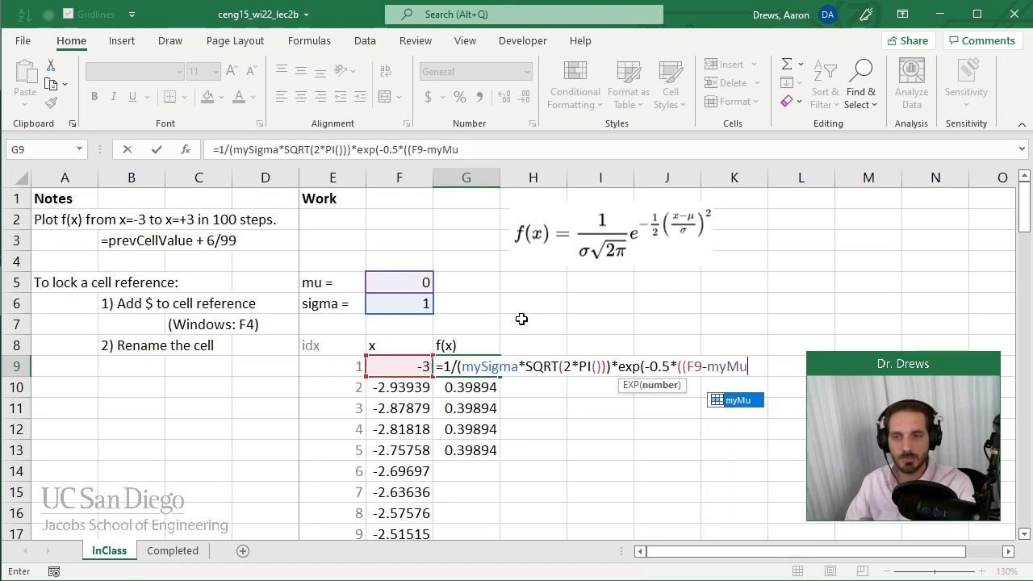
text()/mySi)
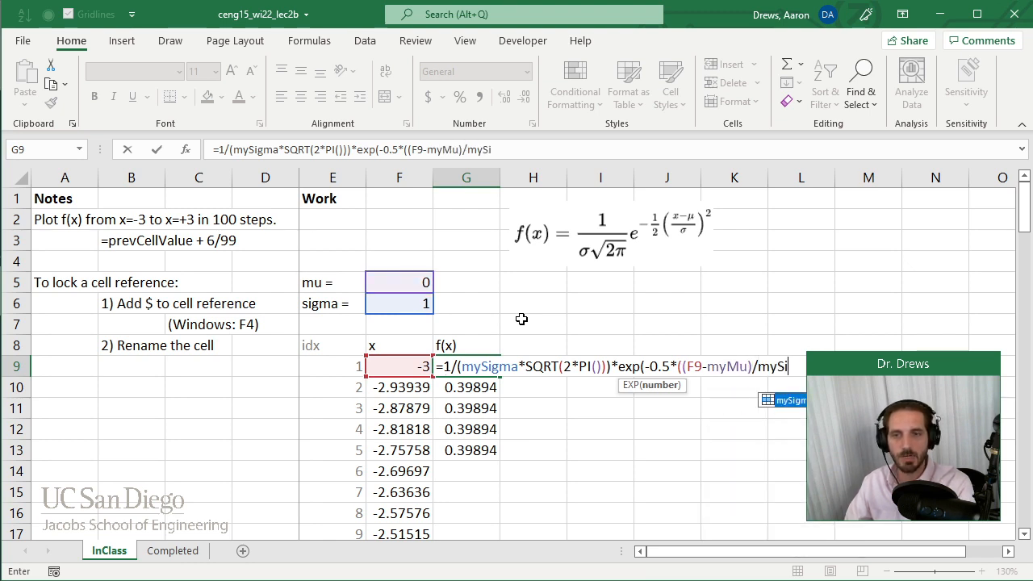
text(gma))
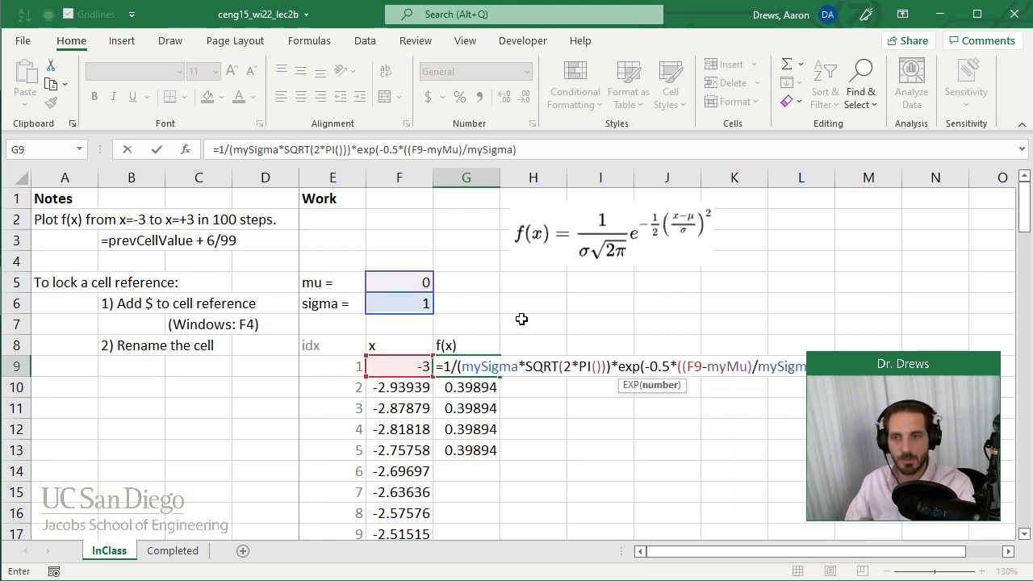
text(^2))
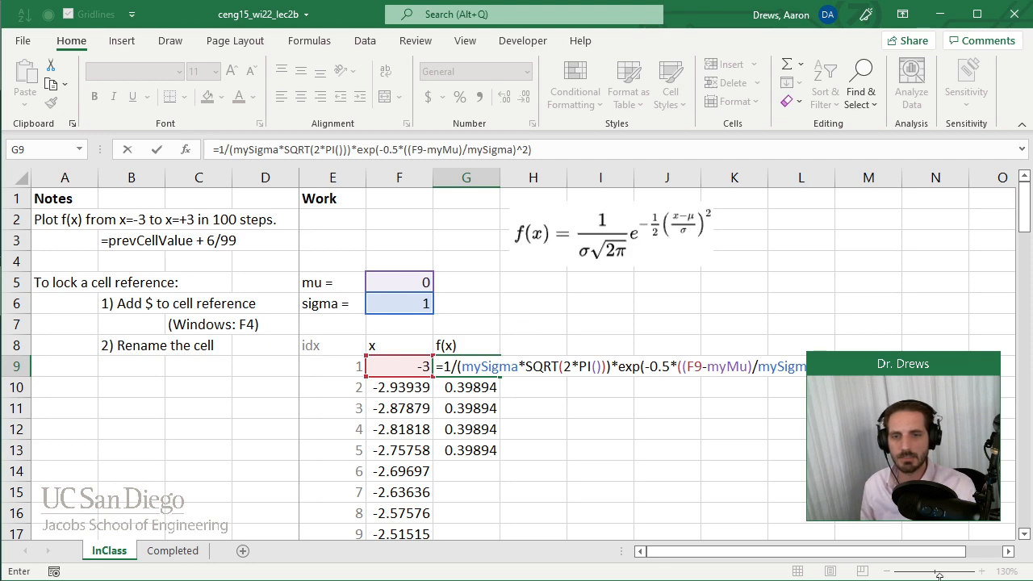
click(1009, 552)
click(1009, 553)
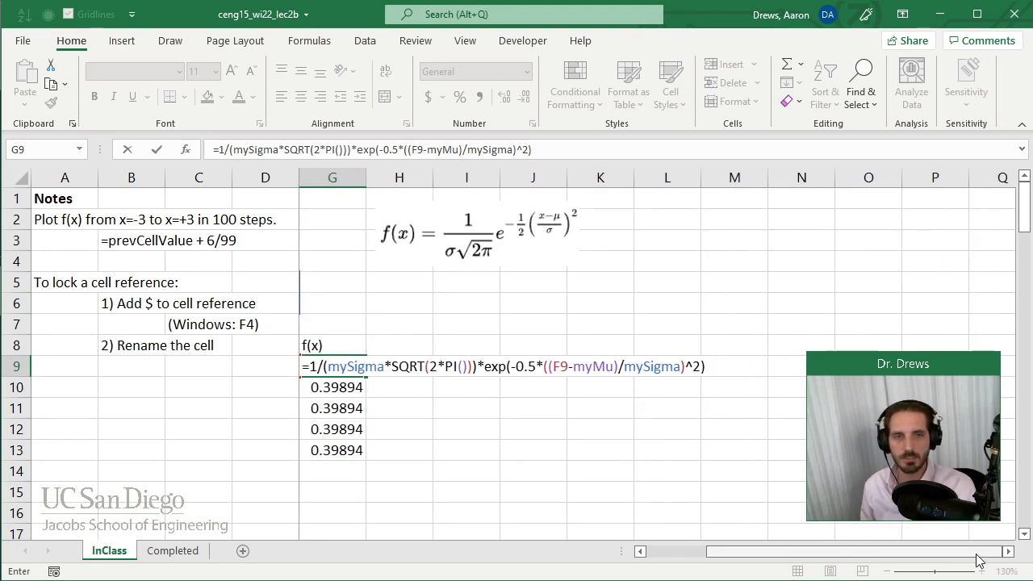
drag(981, 555, 856, 553)
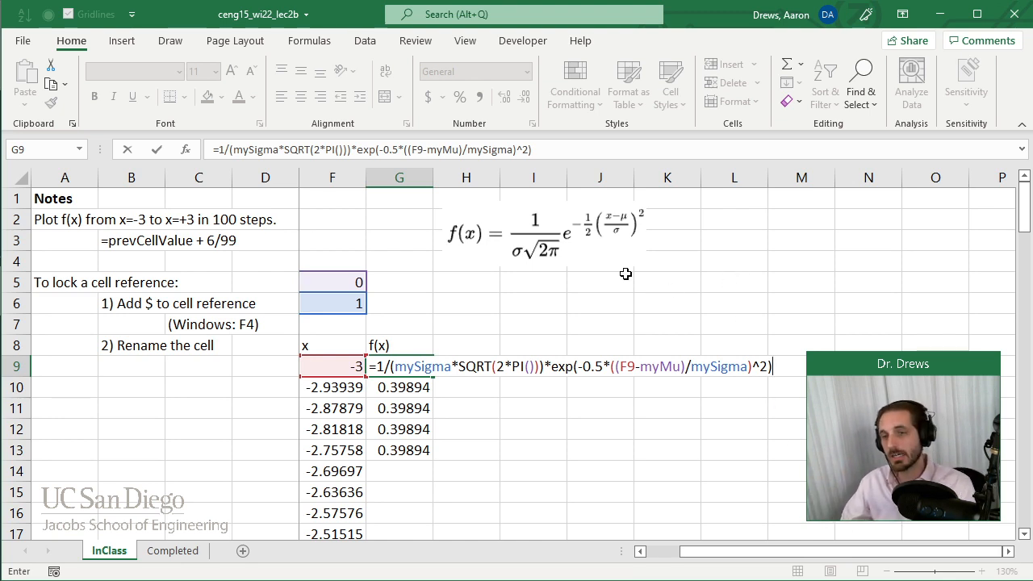
click(629, 368)
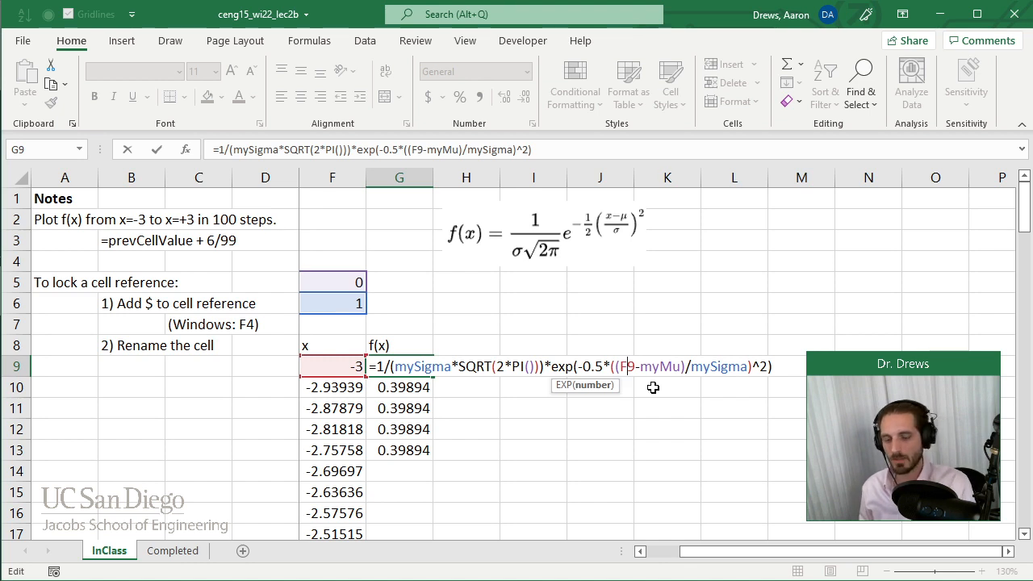
key(Return)
Step: Fill the completed f(x) formula from G9 down the column to G108, alongside all x values
click(426, 368)
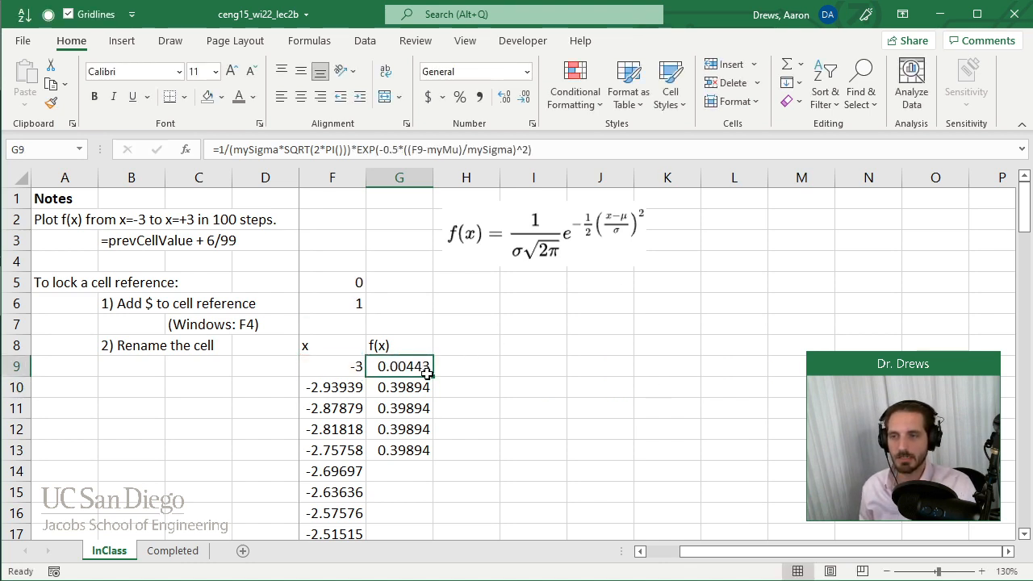
double_click(432, 375)
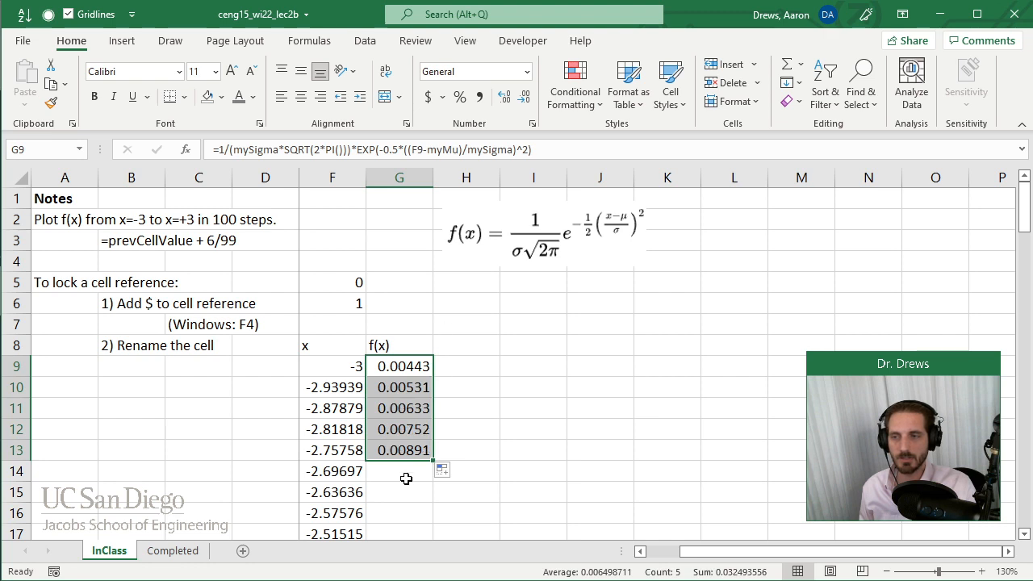
double_click(432, 459)
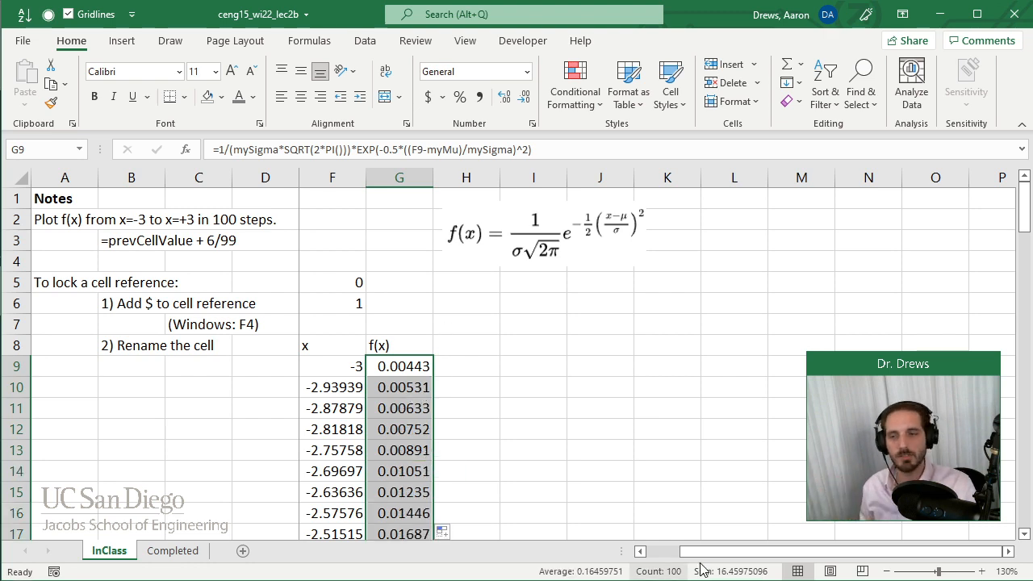
mouse_move(721, 552)
mouse_down()
mouse_move(719, 565)
mouse_move(702, 561)
mouse_up()
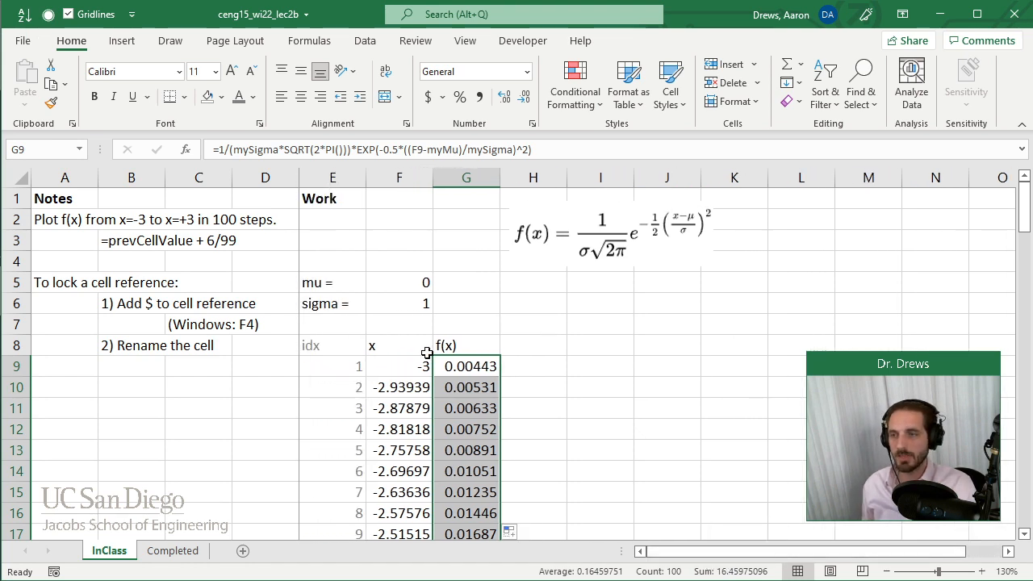
Step: Add the note "To select lots of cells:" in A10 and "Ctrl+Shift+Arrow key" in B11
click(86, 391)
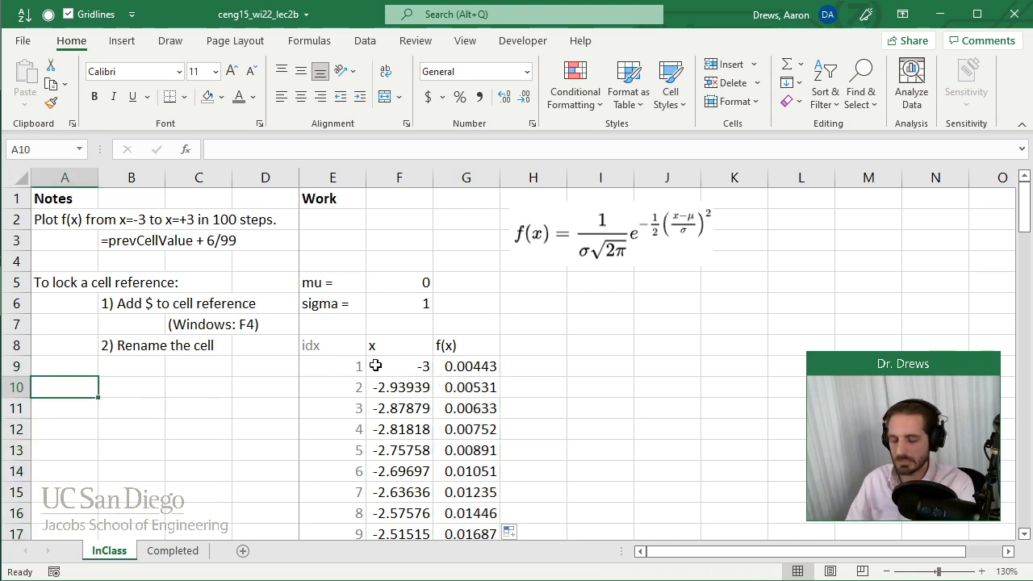
text(To select )
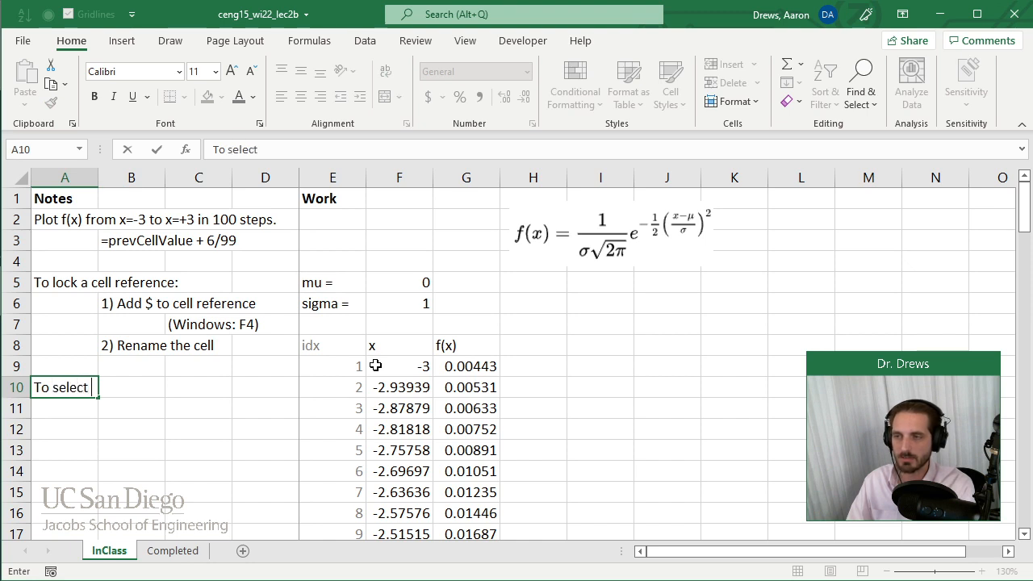
text(lots of cells:)
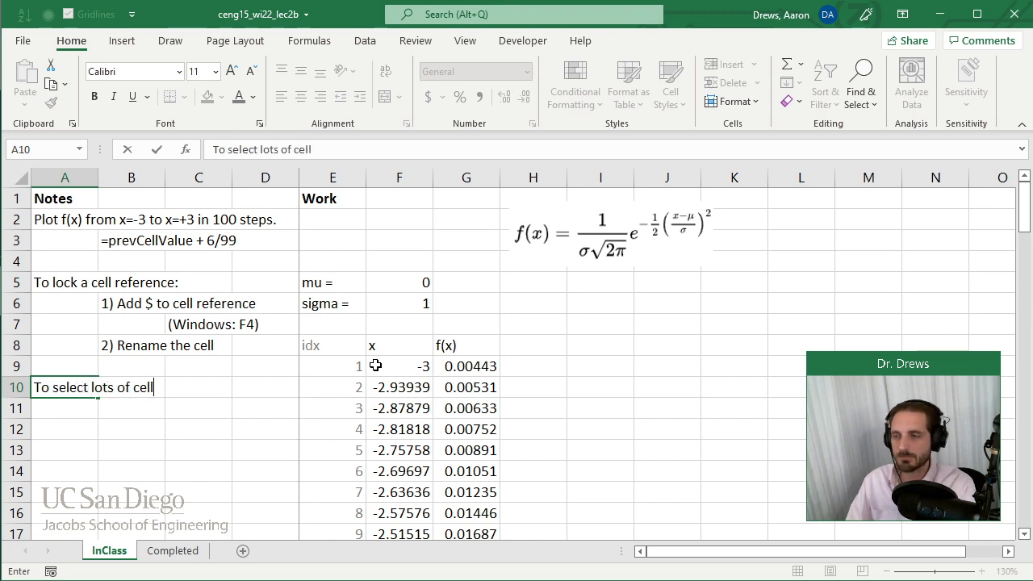
key(Return)
key(Right)
text(Ctrl)
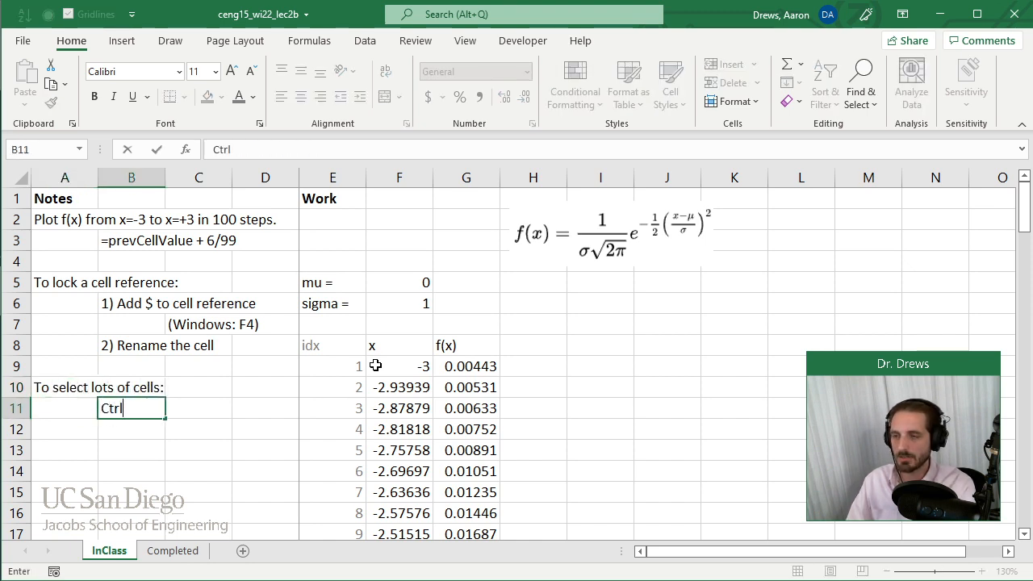
text(+Shift)
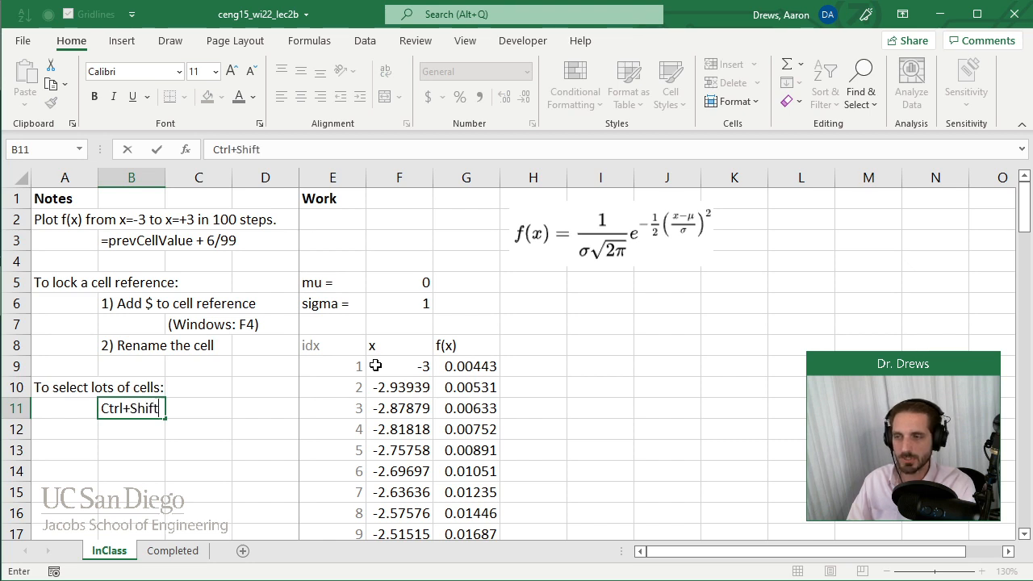
text(+Arrow key)
key(Return)
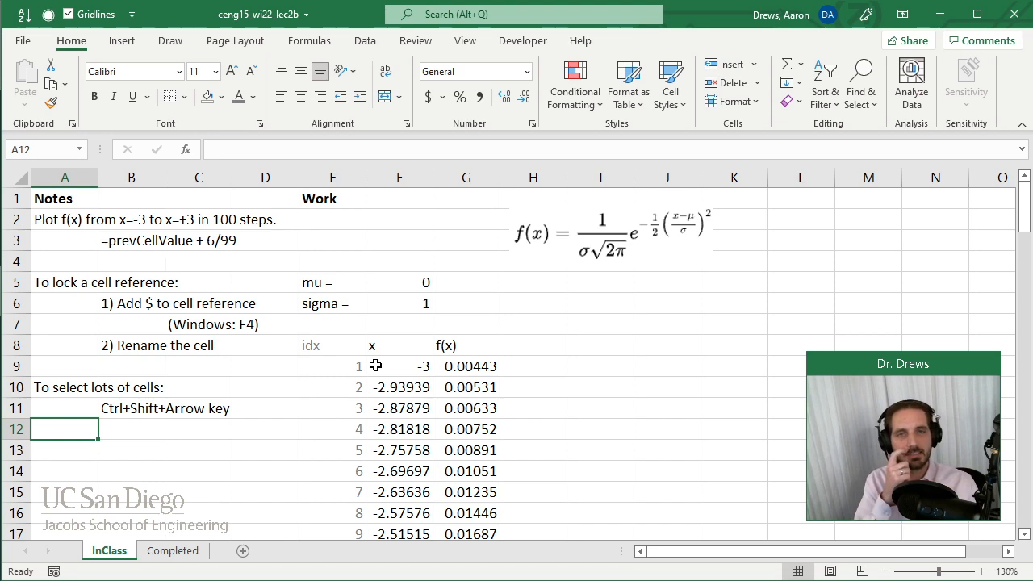
Step: Try out selecting the whole x and f(x) data range, starting from F9
click(375, 366)
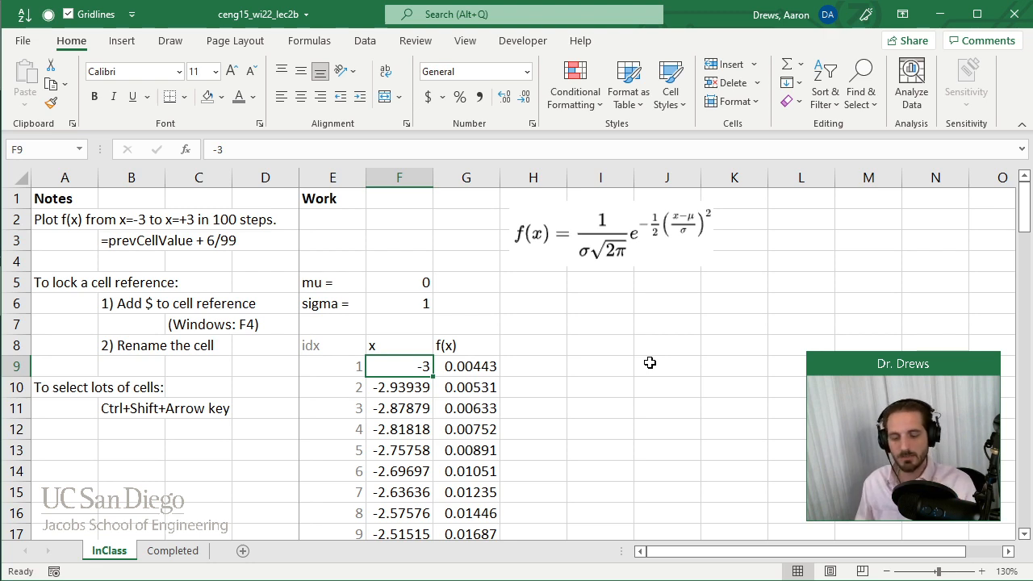
key(ctrl+shift+Right)
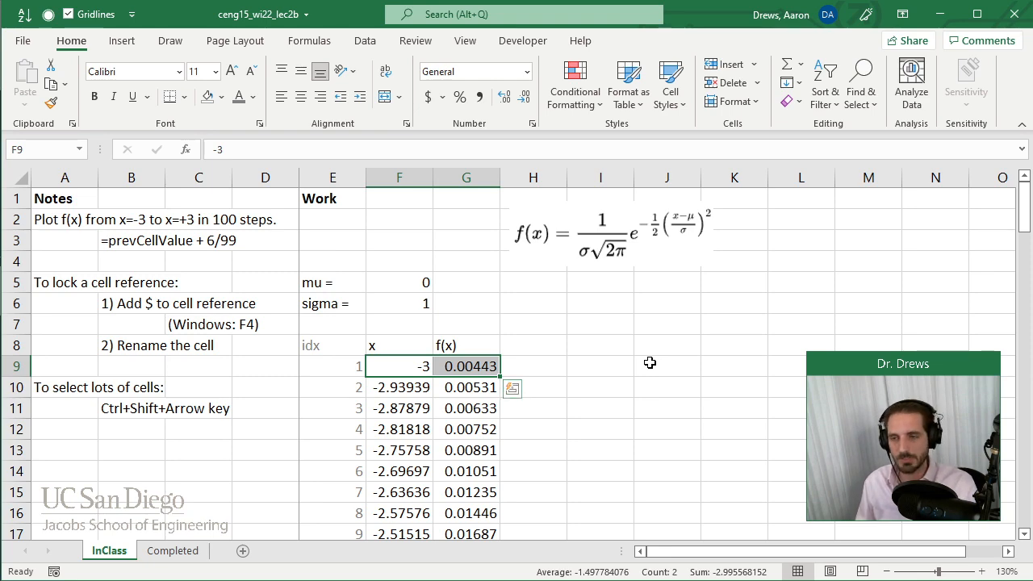
key(ctrl+shift+Down)
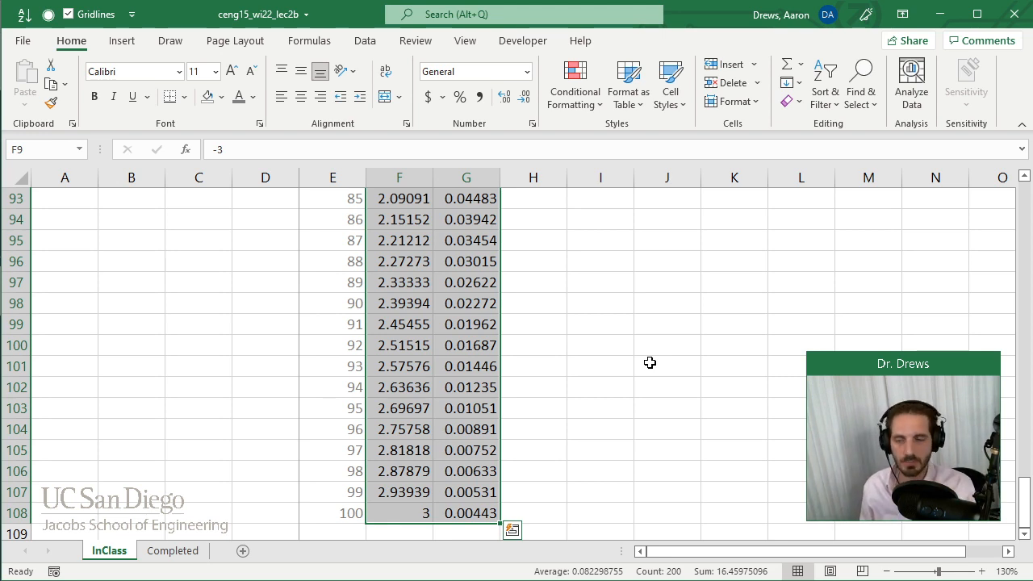
scroll(650, 362, up, 20)
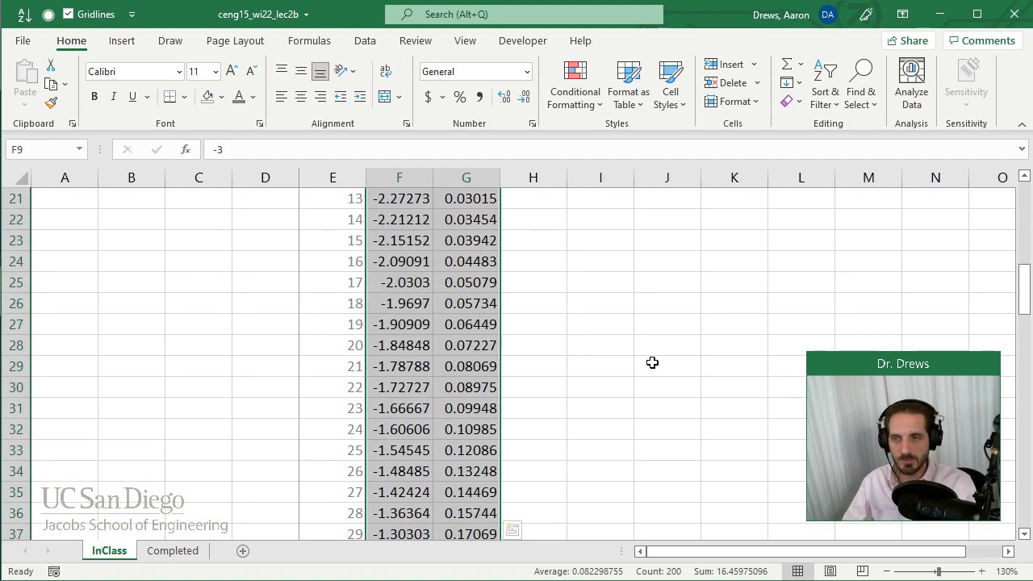
click(401, 368)
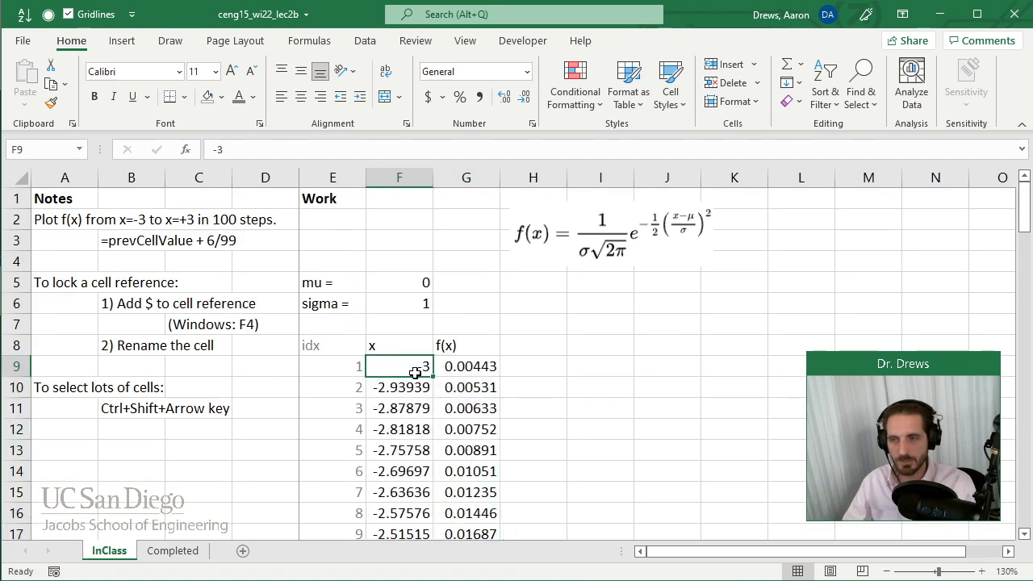
drag(415, 370, 482, 387)
scroll(480, 384, up, 7)
Step: Select the x and f(x) data in F9:G108 and insert a Scatter with Straight Lines chart from it
click(407, 366)
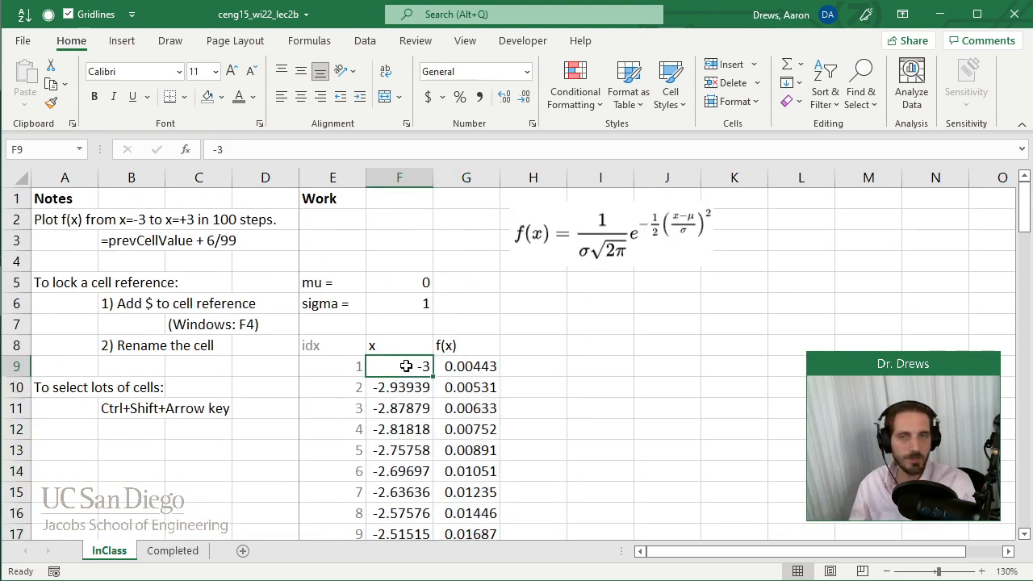
key(ctrl+shift+Right)
key(ctrl+shift+Down)
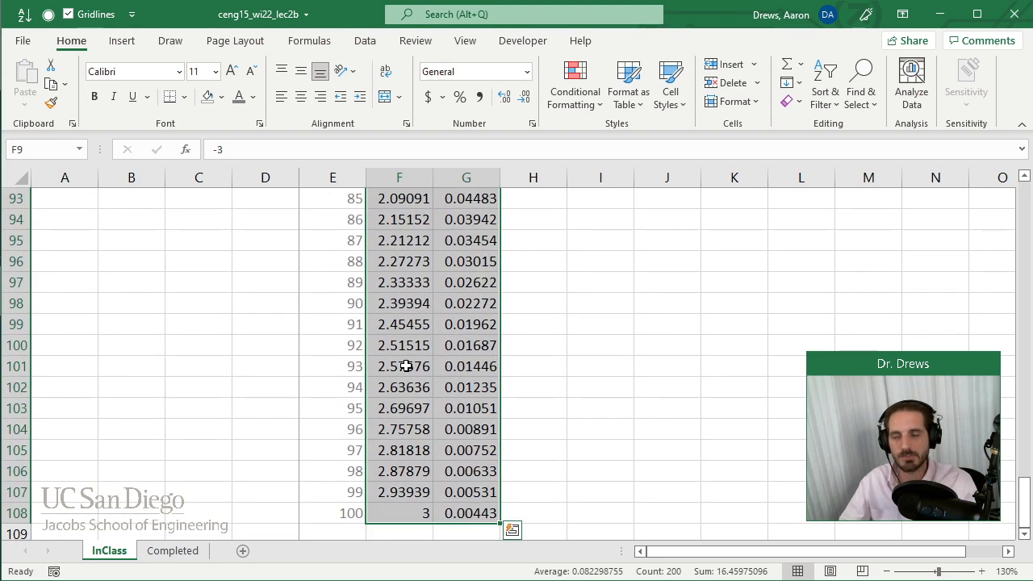
scroll(565, 339, up, 6)
scroll(559, 315, up, 20)
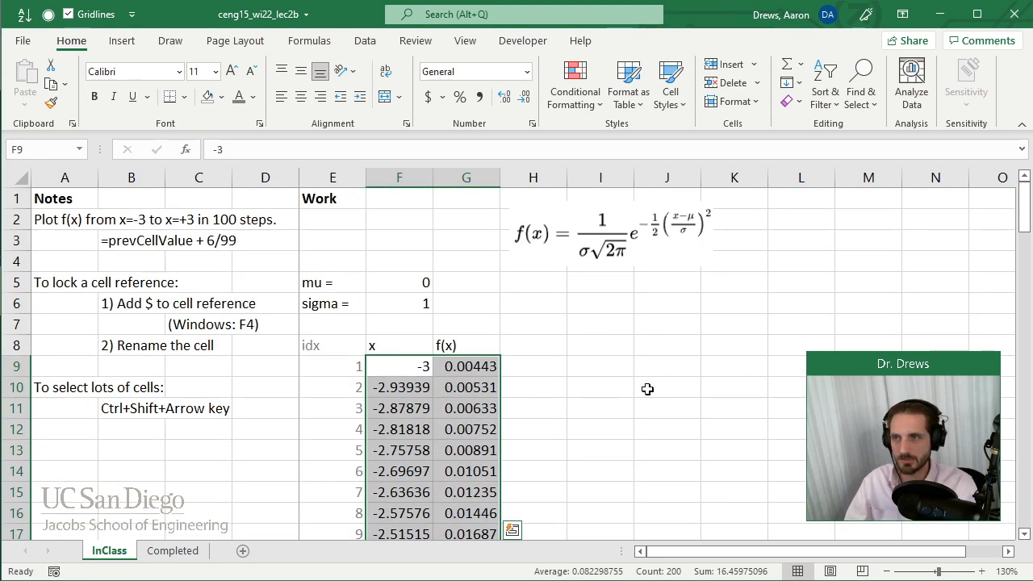
click(122, 40)
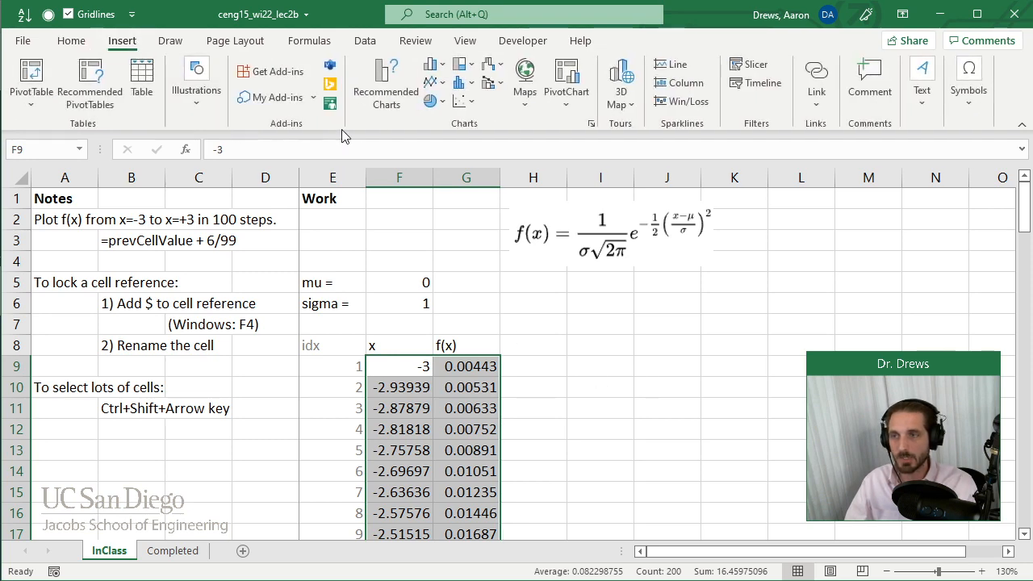
click(468, 103)
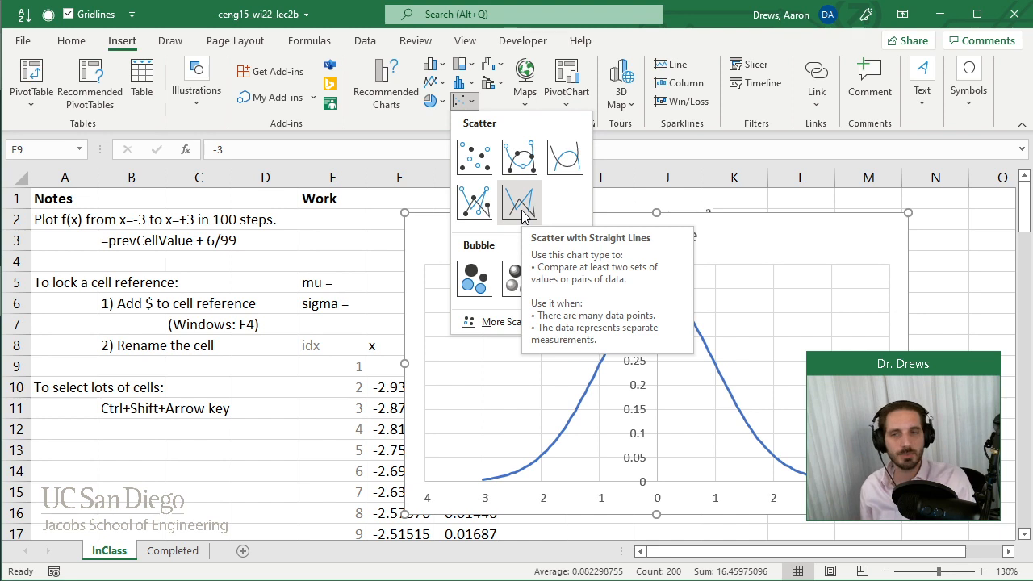
click(530, 215)
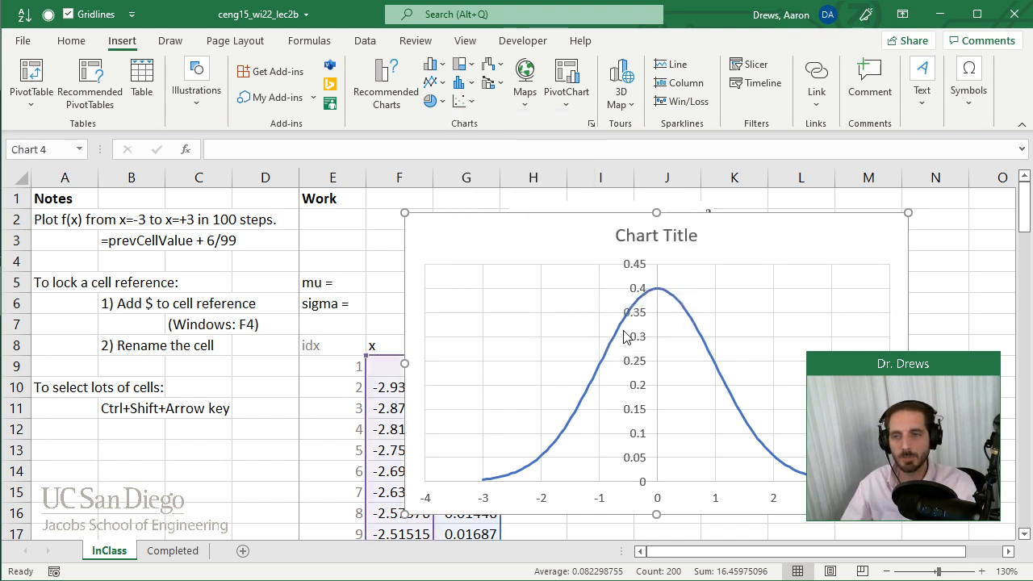
Step: Shrink the new chart and place it beneath the formula image, beside the f(x) column
drag(503, 254, 608, 330)
drag(531, 302, 608, 375)
drag(655, 390, 612, 319)
click(563, 329)
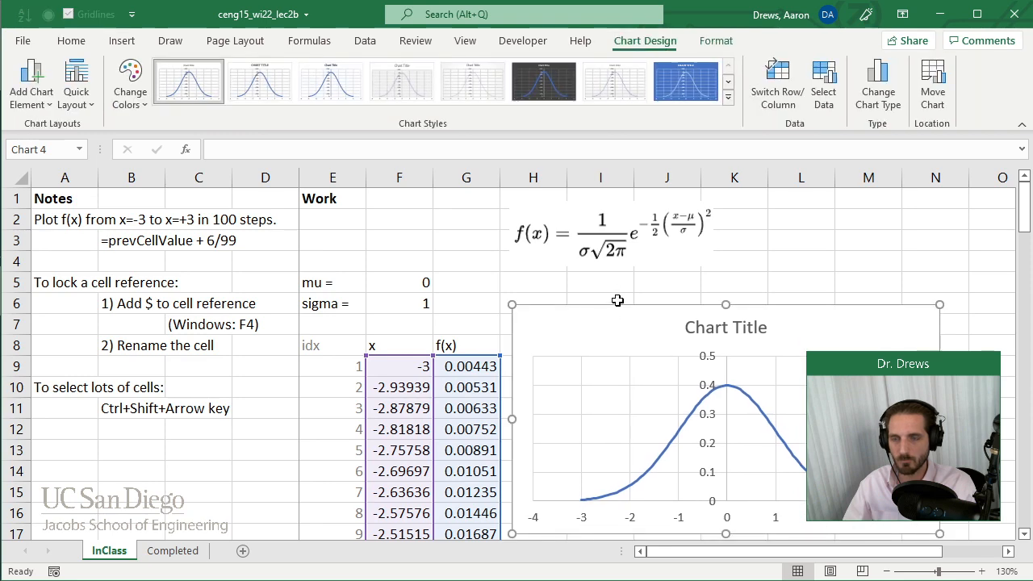
click(1008, 552)
click(1009, 552)
drag(981, 553, 953, 552)
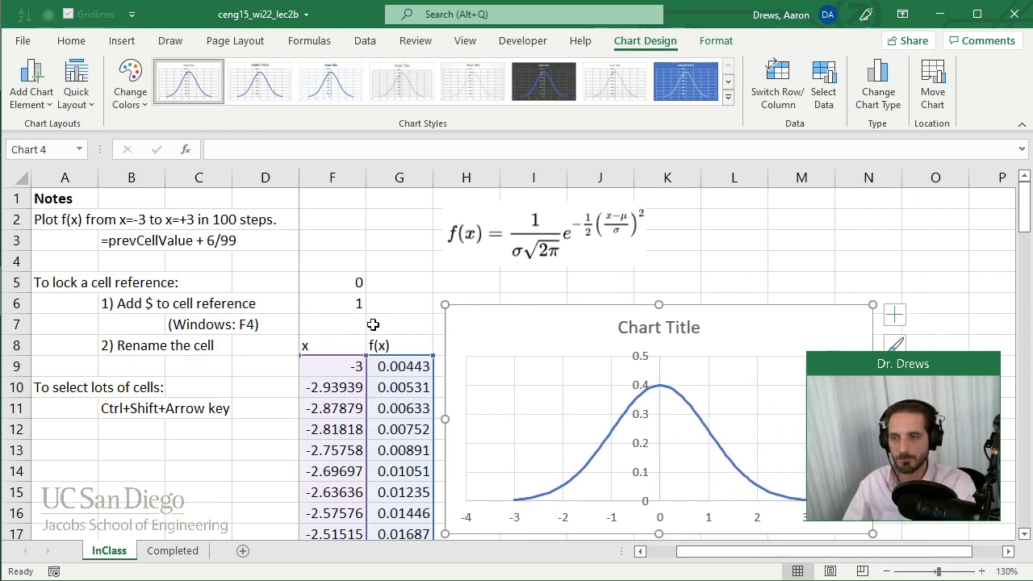
click(395, 232)
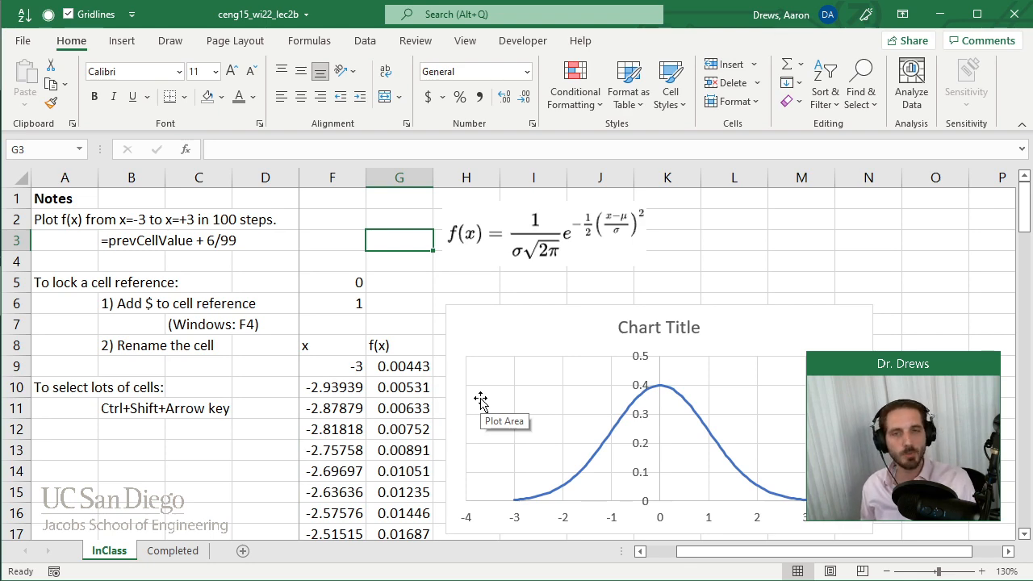
Step: Add axis titles to the f(x) scatter chart
click(768, 337)
click(1008, 552)
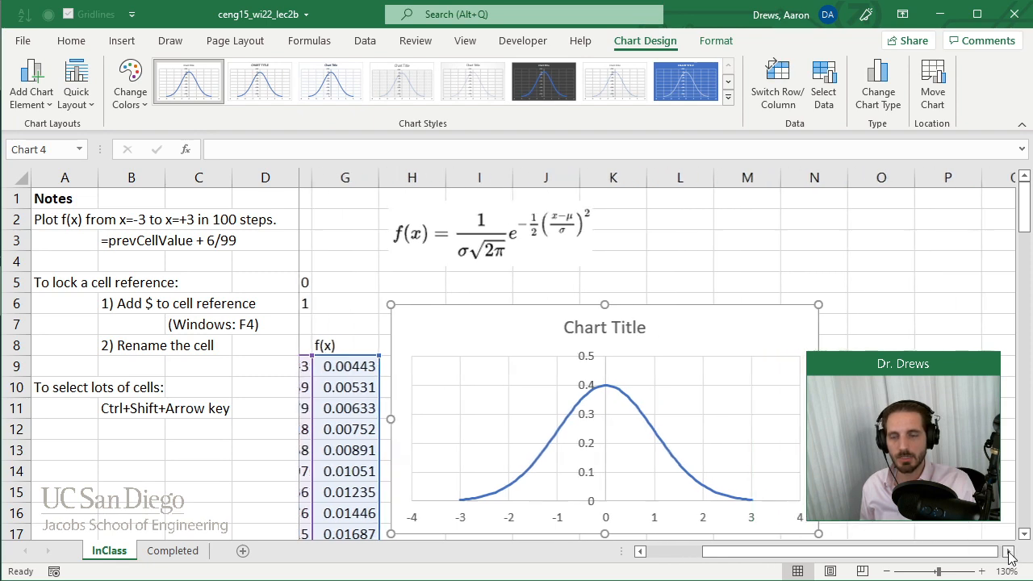
click(1007, 551)
click(1008, 551)
click(1007, 551)
click(621, 321)
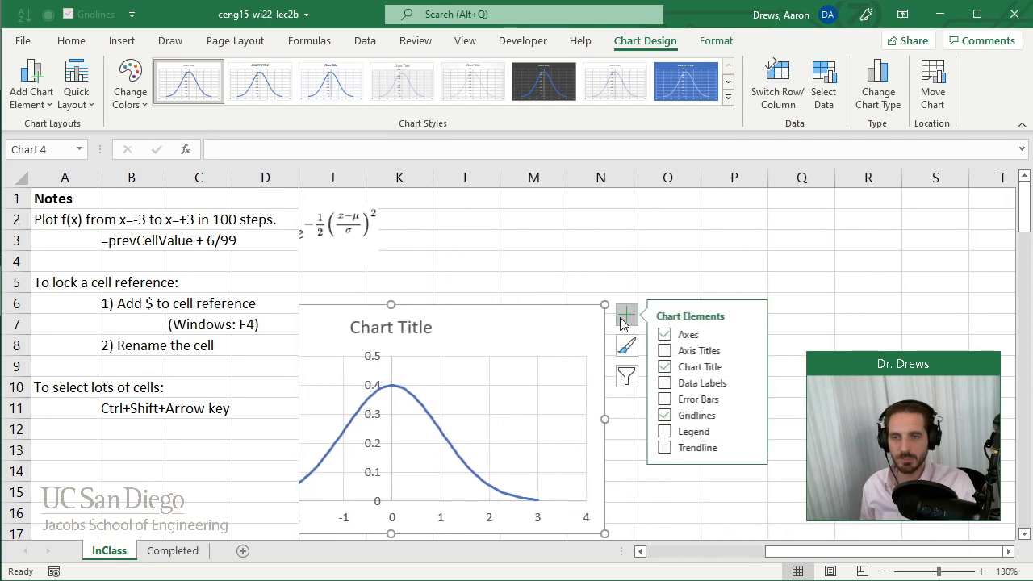
click(683, 352)
Step: Rename the chart's horizontal axis title to "x" and its vertical axis title to "f(x)"
drag(808, 557, 772, 556)
click(526, 502)
double_click(535, 507)
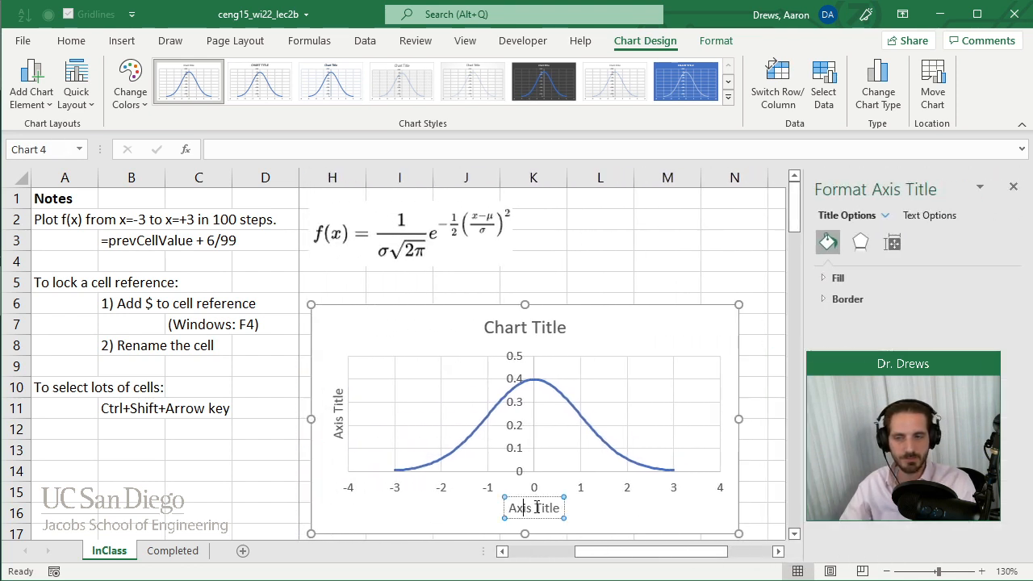
drag(551, 508, 505, 508)
text(x)
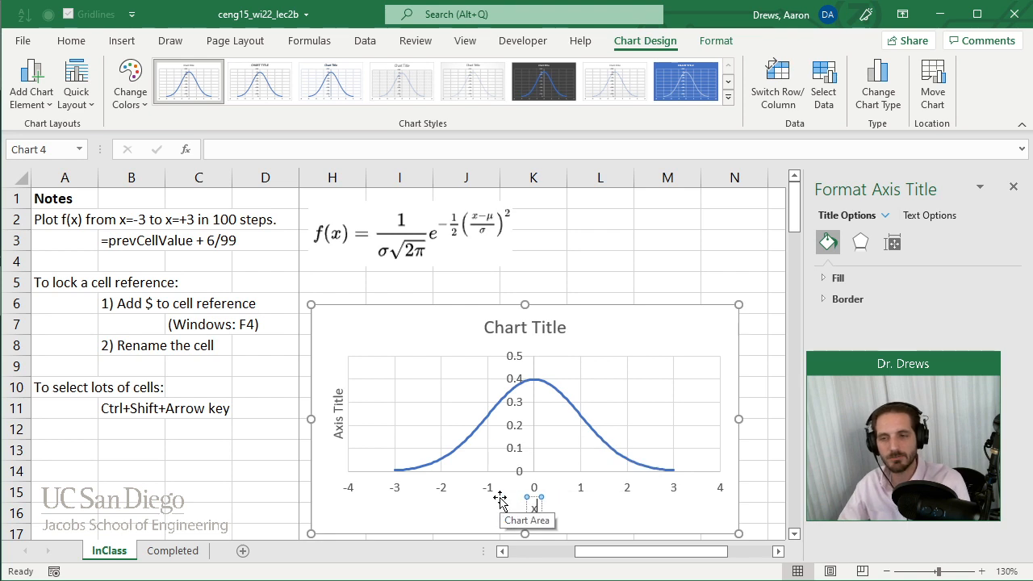
click(337, 414)
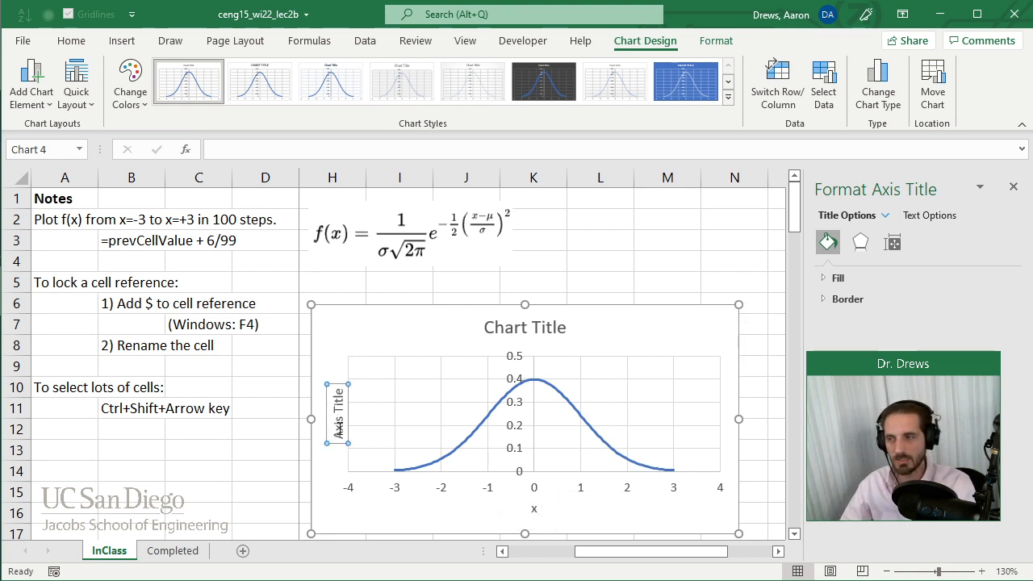
drag(338, 386, 371, 466)
text(f(x))
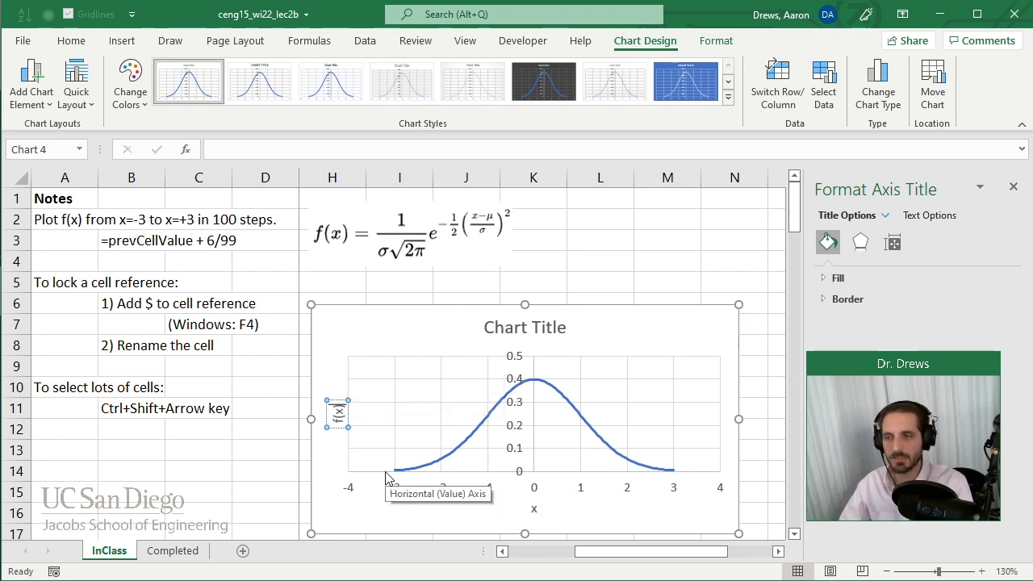
click(449, 517)
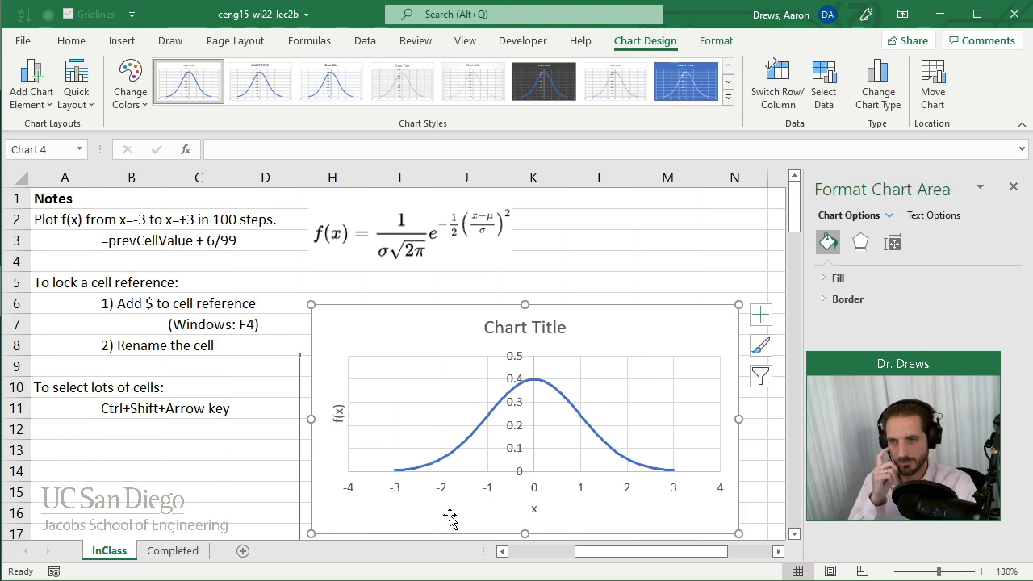
Step: Delete the horizontal and vertical gridlines from the chart and close the formatting pane
drag(652, 551, 631, 552)
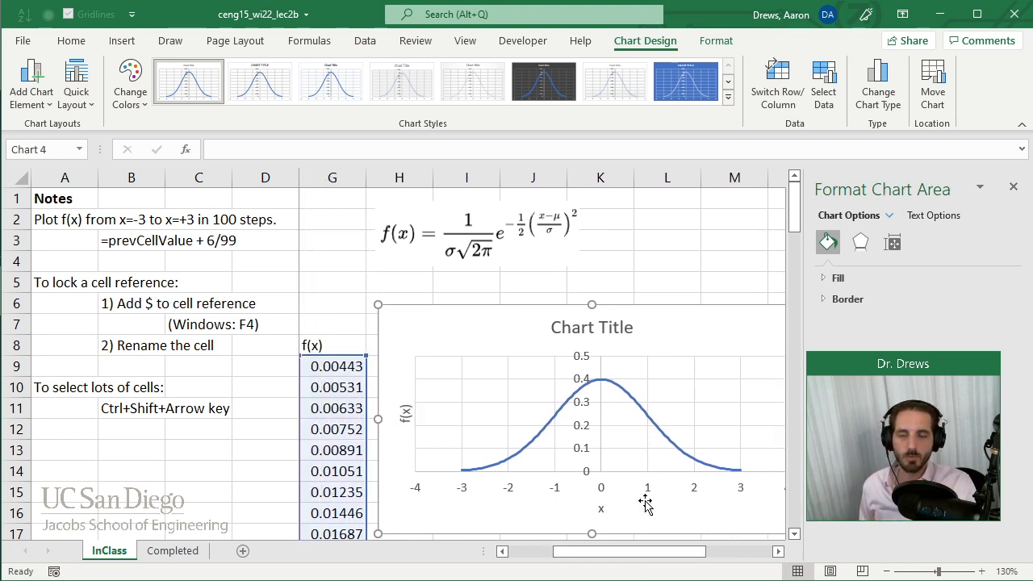
click(671, 380)
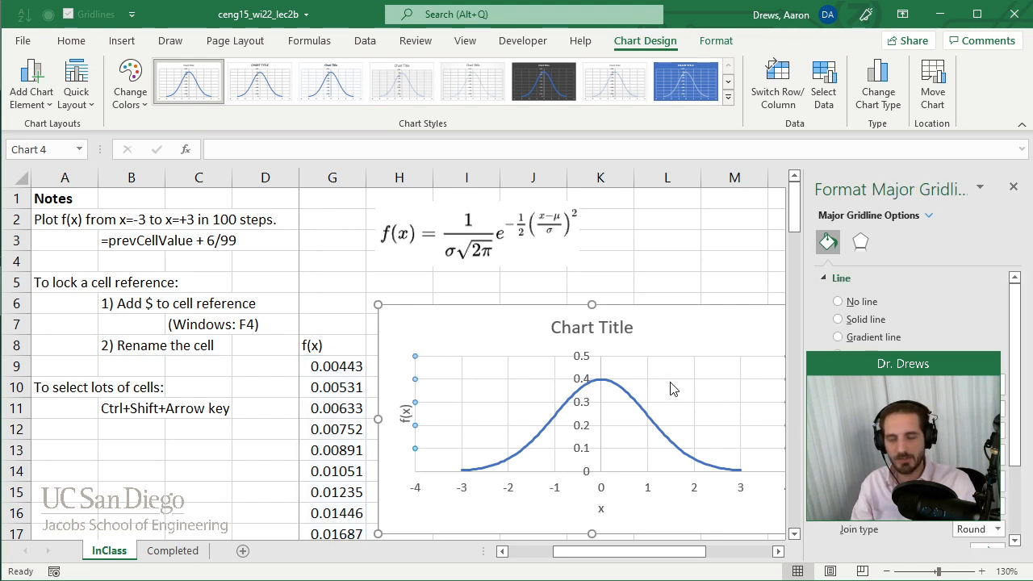
key(Delete)
click(693, 394)
key(Delete)
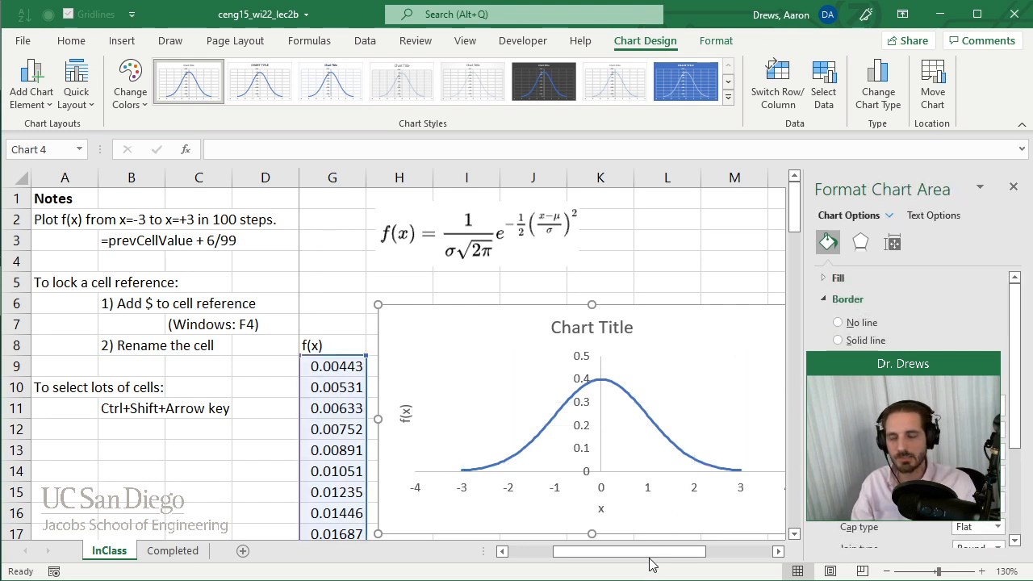
click(1014, 187)
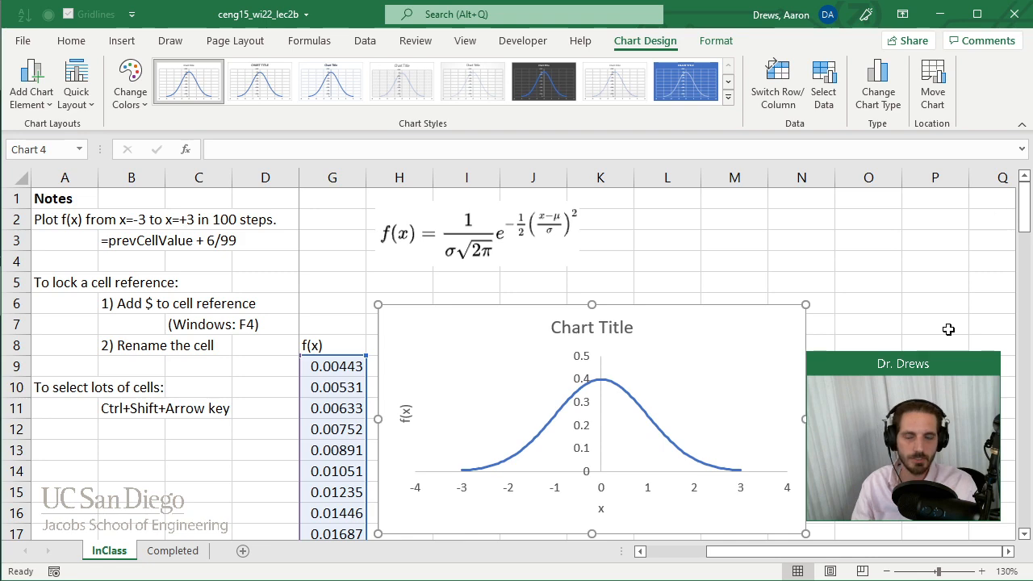
Step: Move the chart slightly lower beneath the formula image
click(1024, 534)
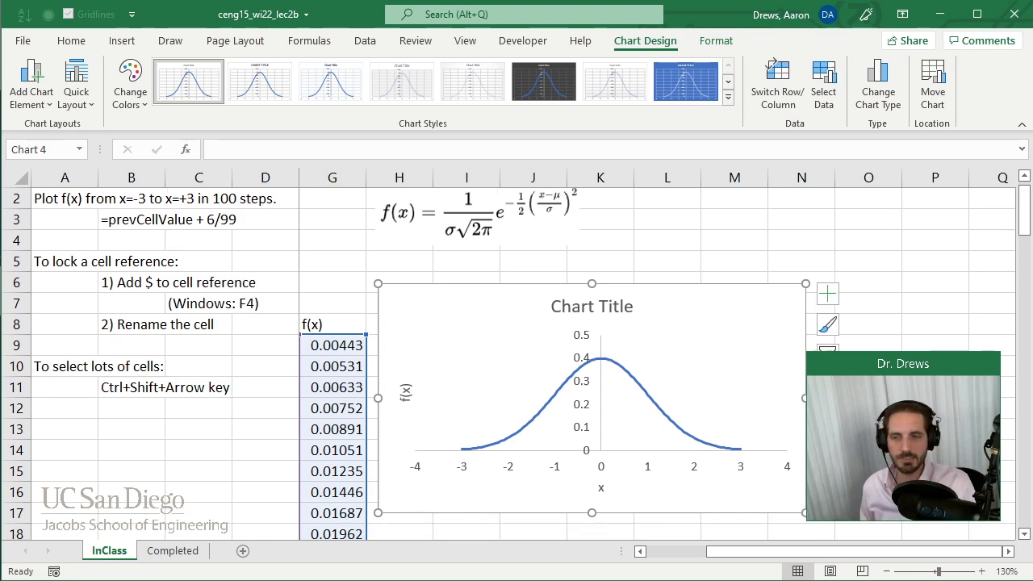
click(831, 235)
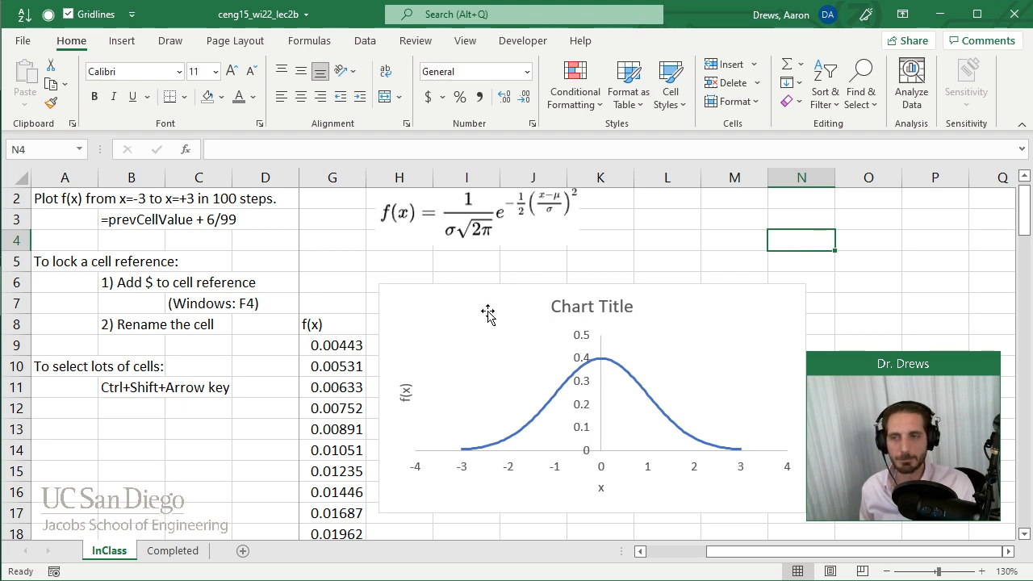
drag(411, 309, 408, 321)
drag(832, 554, 774, 563)
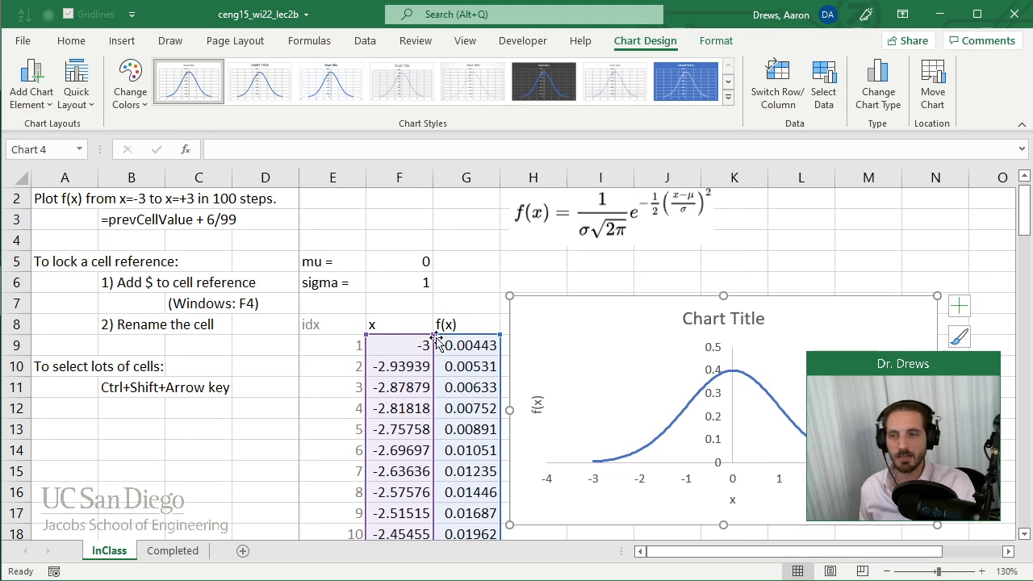
Step: Try mu values of 1 and 2 in F5 to shift the plotted curve
click(465, 266)
key(Left)
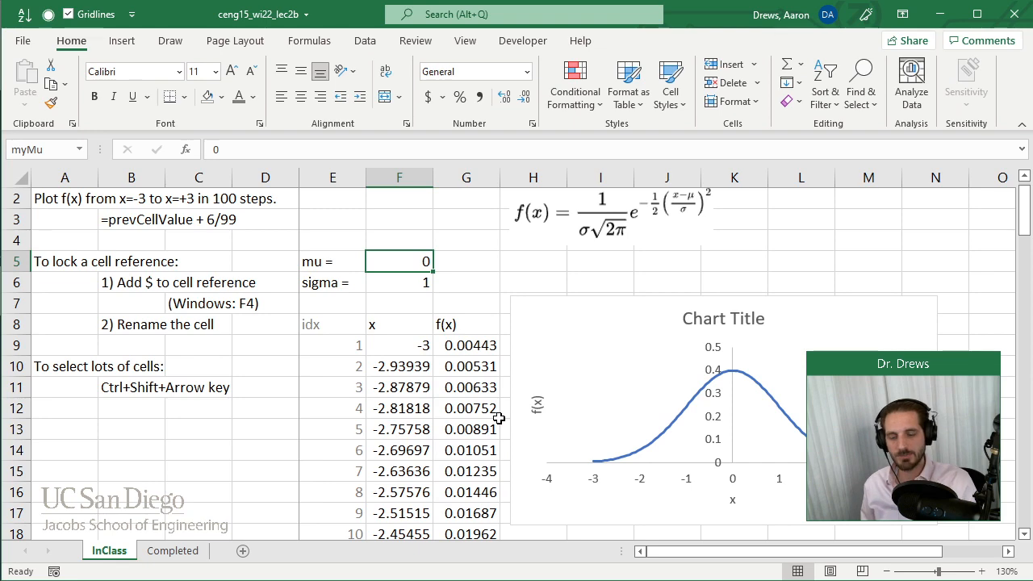
text(1)
key(Return)
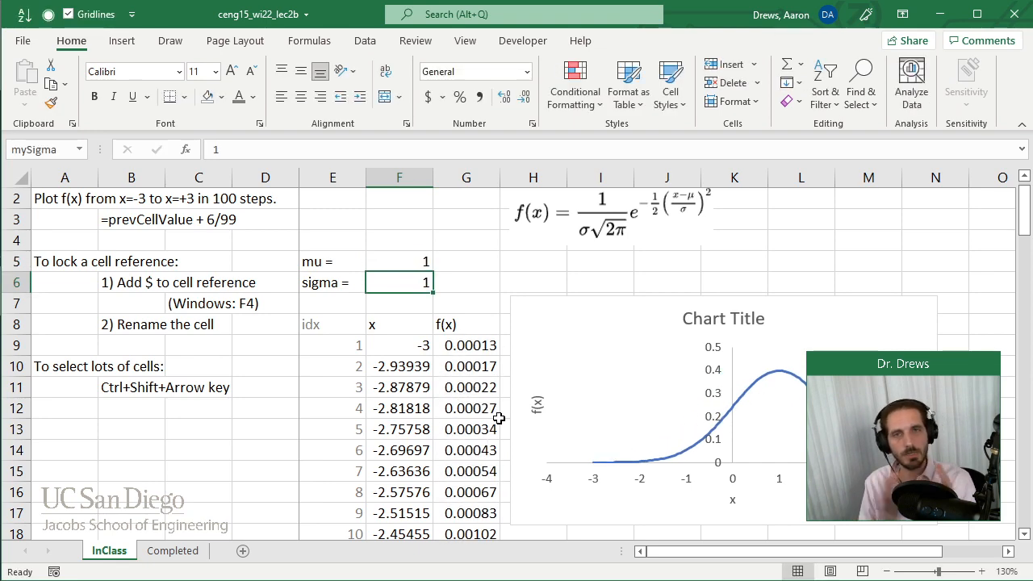
key(Up)
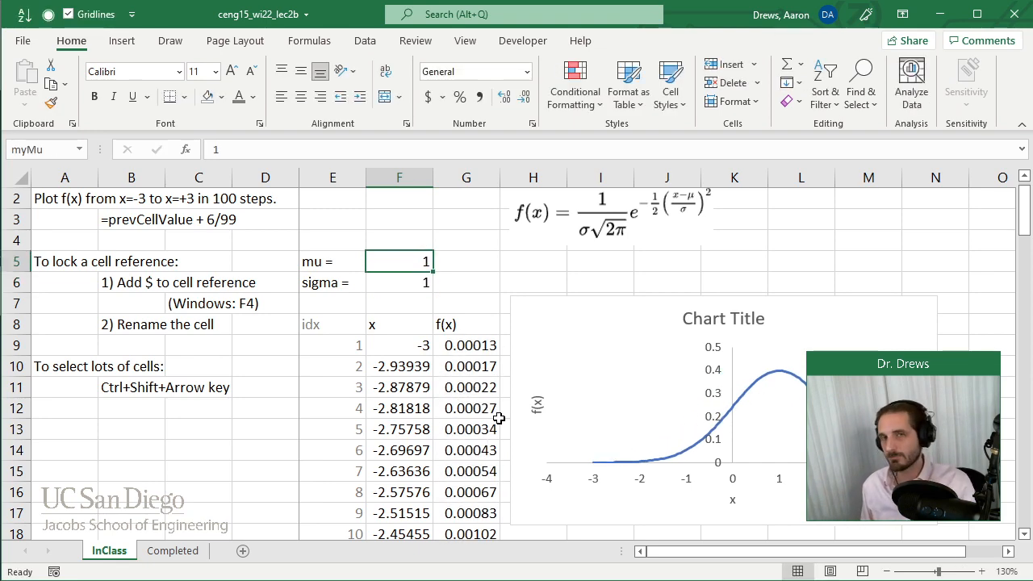
text(2)
key(Return)
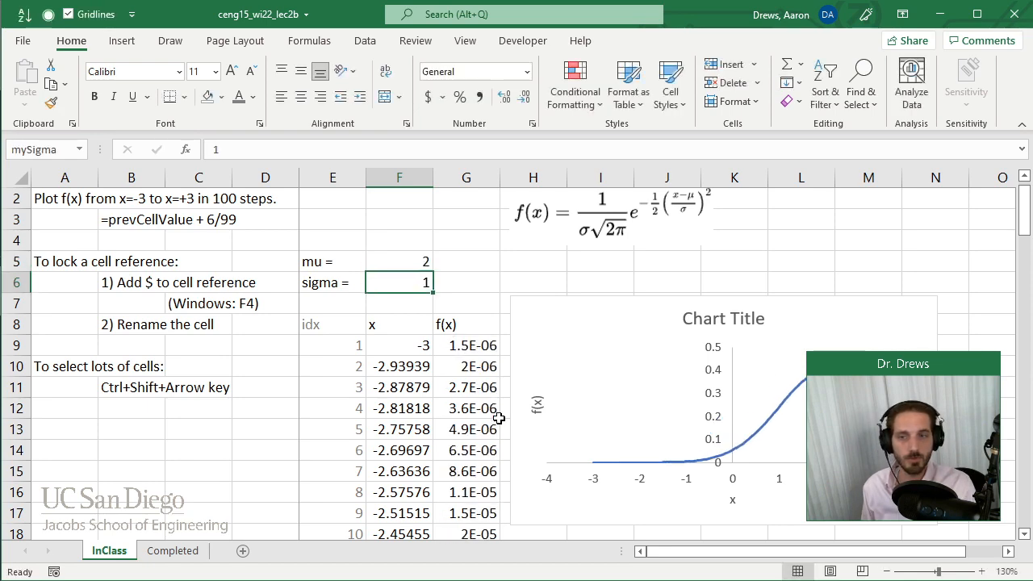
Step: Set mu in F5 to -1
key(Up)
text(-1)
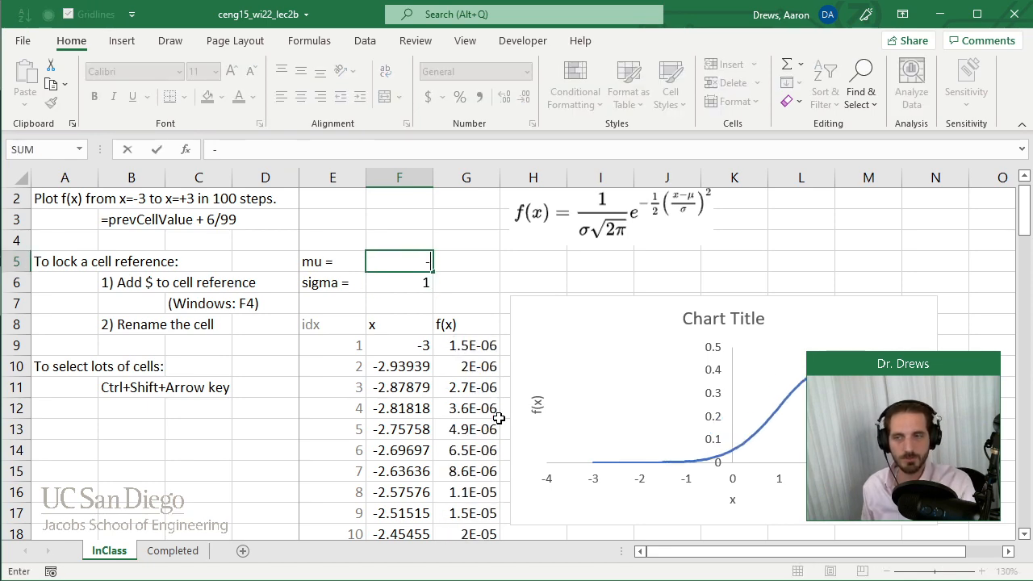
key(Return)
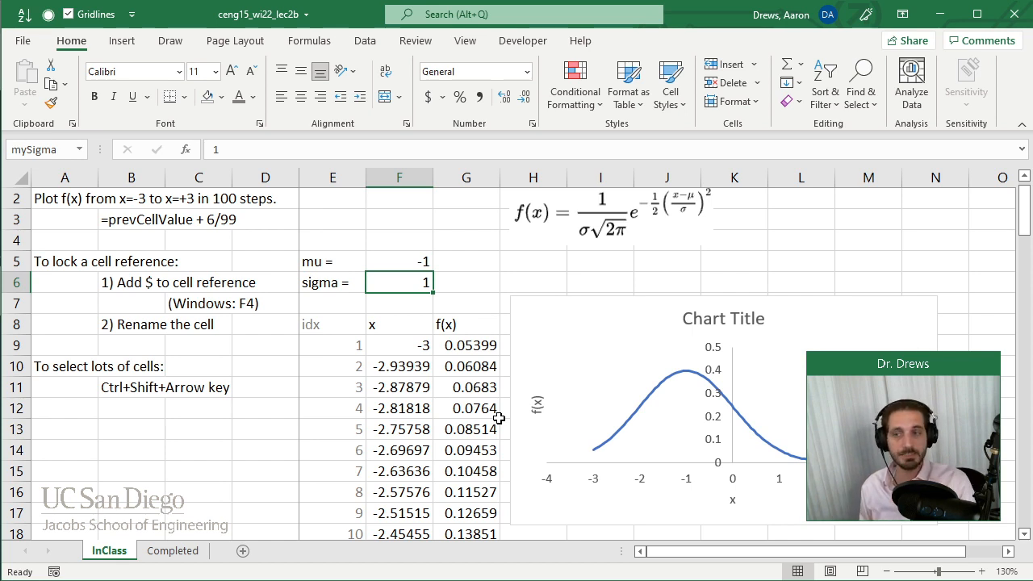
Step: Try a sigma of 1.5 in F6 to widen the curve, and replace it with 0.5 to narrow it
text(1.5)
key(Return)
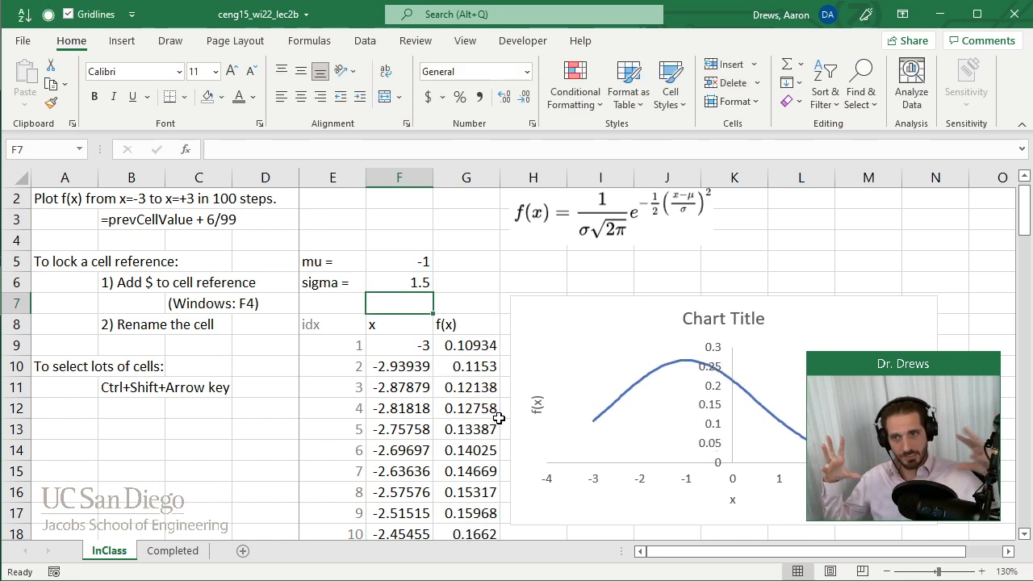
key(Up)
text(.0)
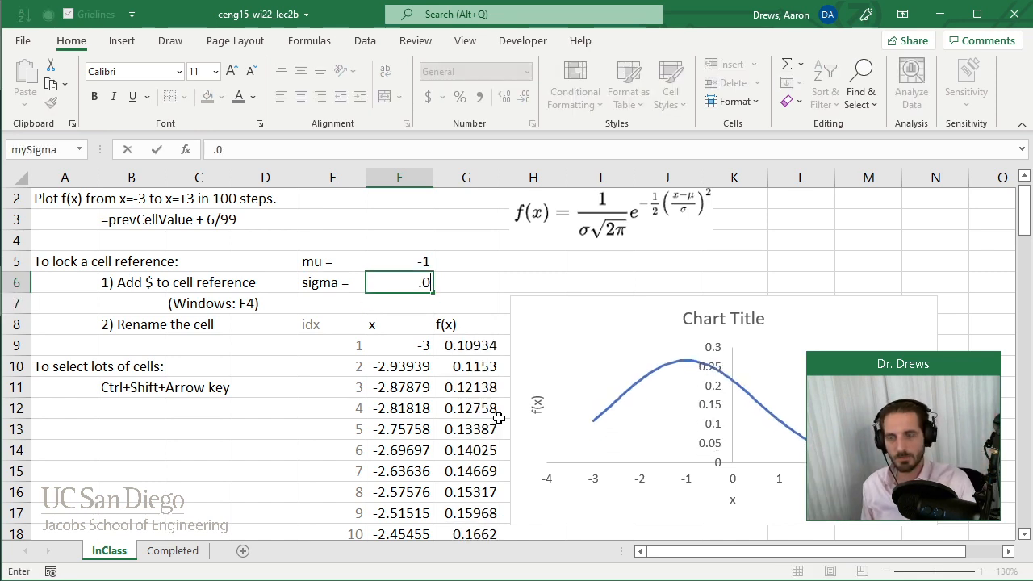
key(BackSpace)
text(5)
key(Return)
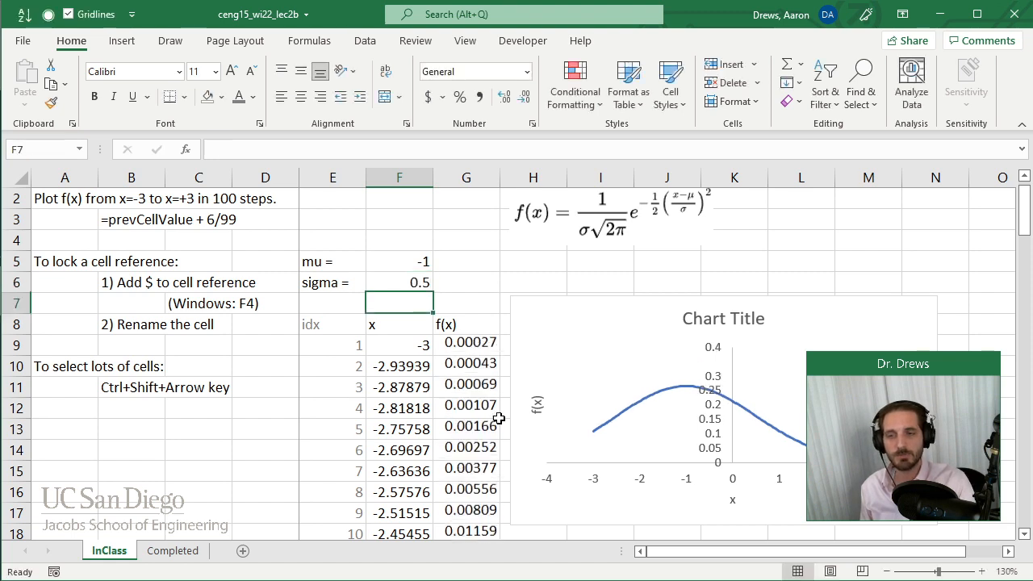
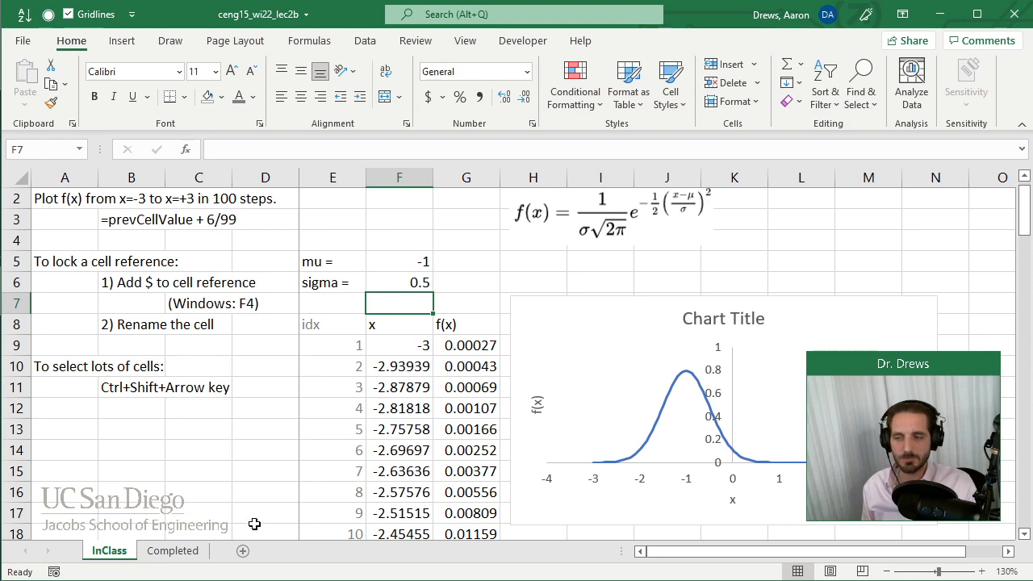
Step: Switch to the Completed sheet and raise mu to 3 with its spinner control
click(173, 551)
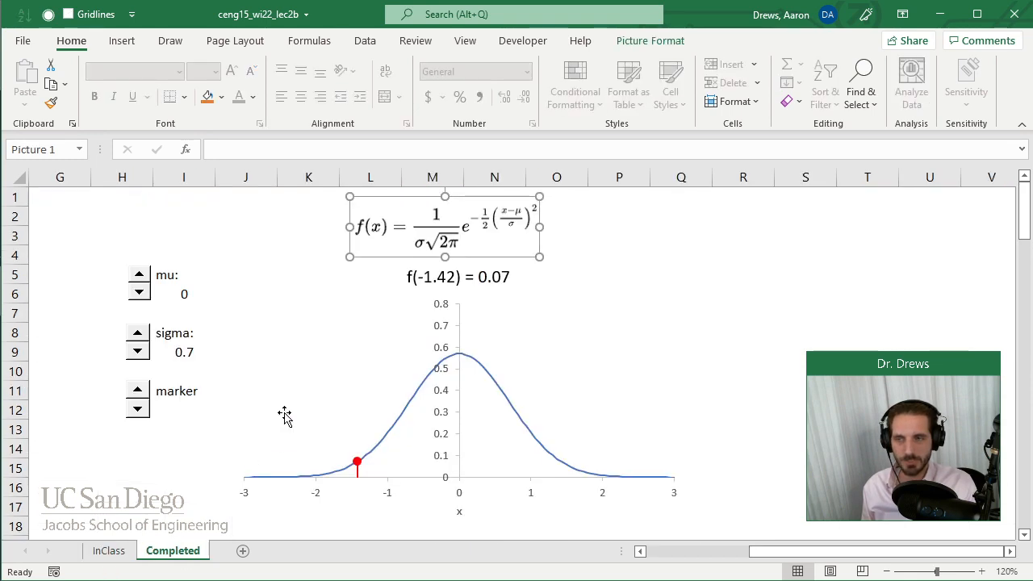
click(139, 276)
click(139, 276)
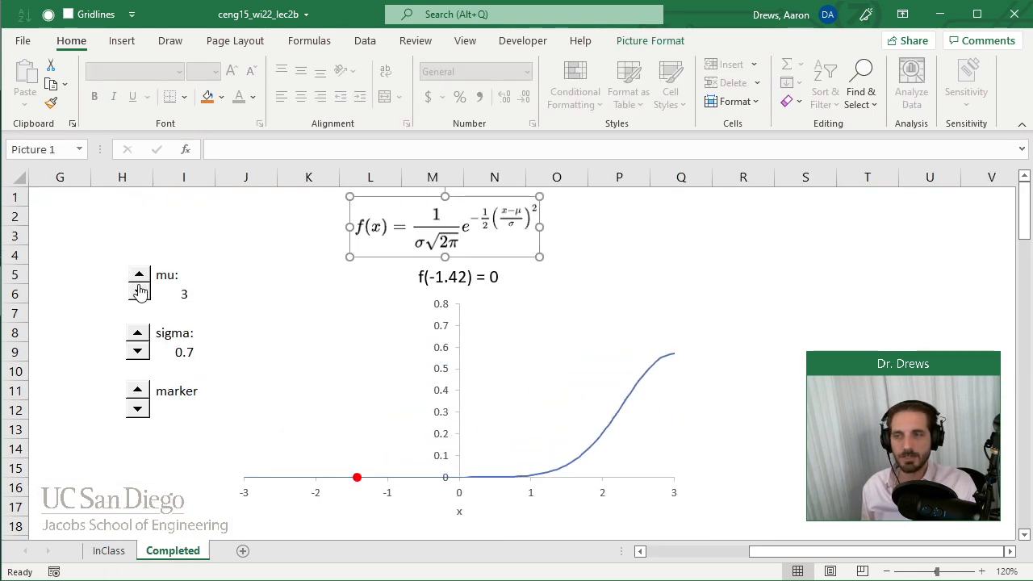
Step: Lower mu to -1 with its spinner control on the Completed sheet to shift the curve
click(139, 295)
click(138, 295)
click(139, 295)
click(139, 295)
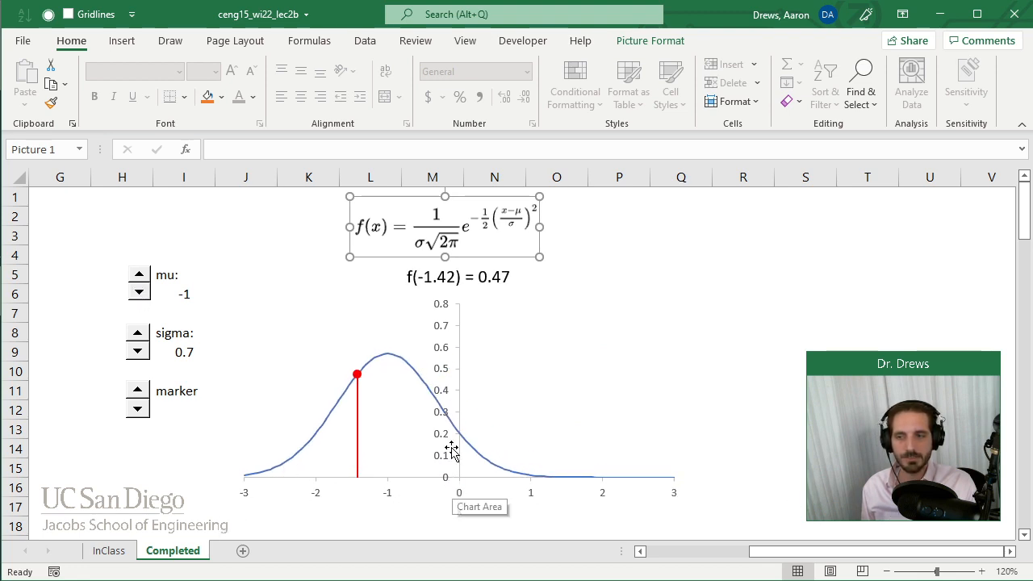
Step: Try a sigma of 0.2 with its spinner control to narrow the curve
click(138, 353)
click(138, 353)
click(138, 353)
click(138, 353)
click(138, 353)
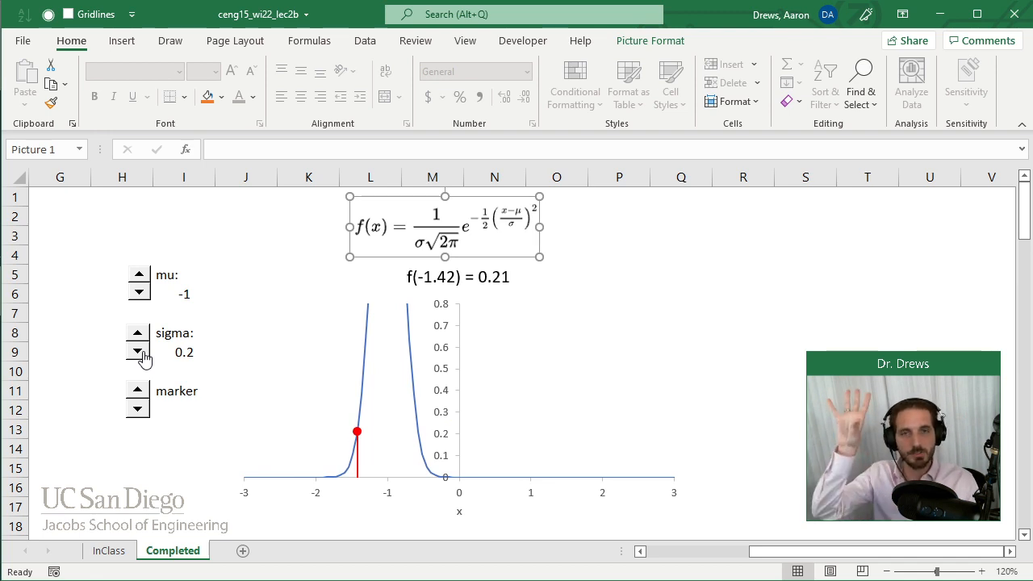
Step: Raise sigma to 0.7 with its spinner control to widen the curve, and bring it back down to 0.6
click(138, 335)
click(139, 334)
click(138, 334)
click(138, 334)
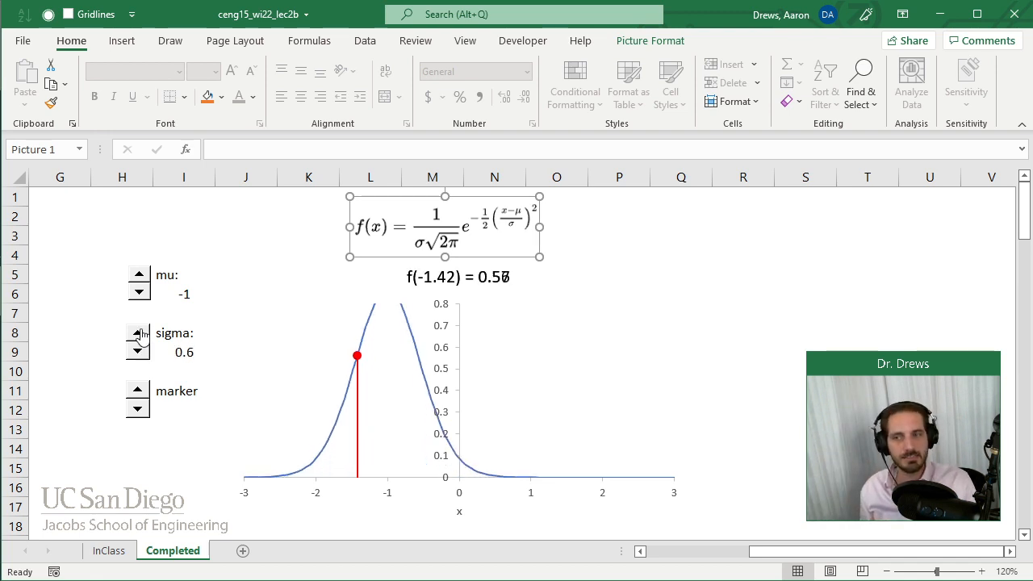
click(138, 334)
click(138, 354)
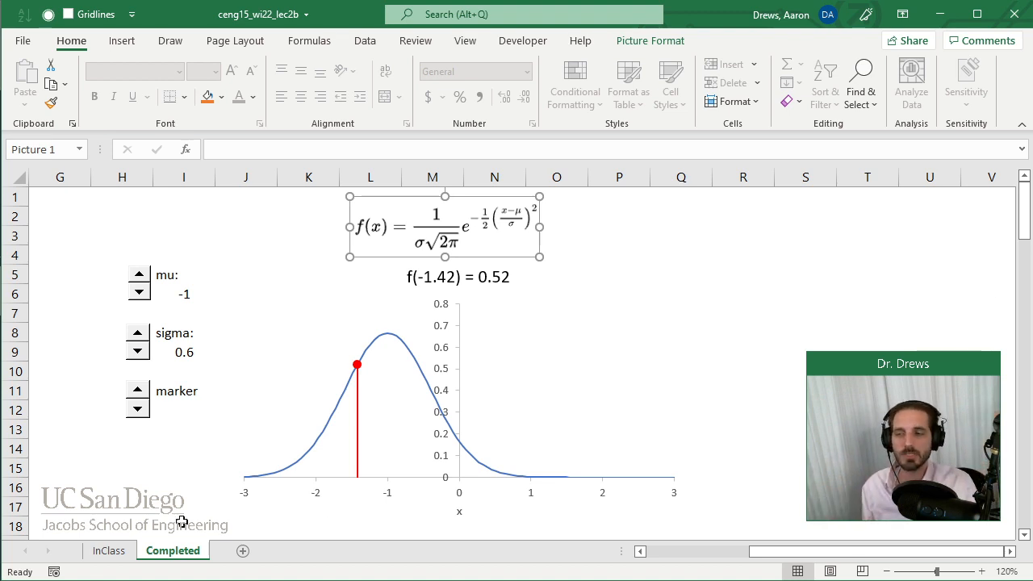
Step: Return to the InClass sheet and open the chart area formatting options for the normal distribution chart
click(107, 552)
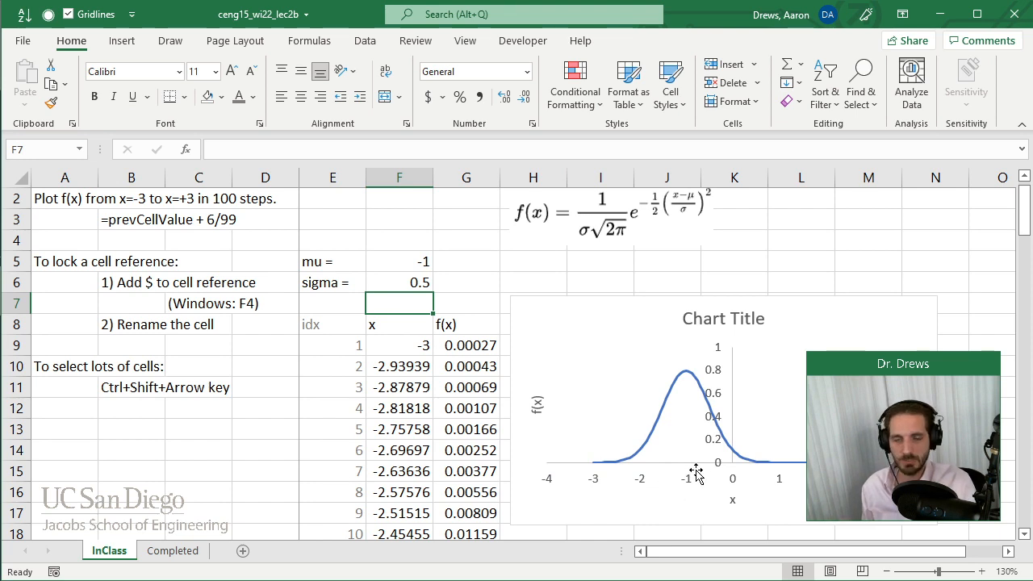
click(1009, 551)
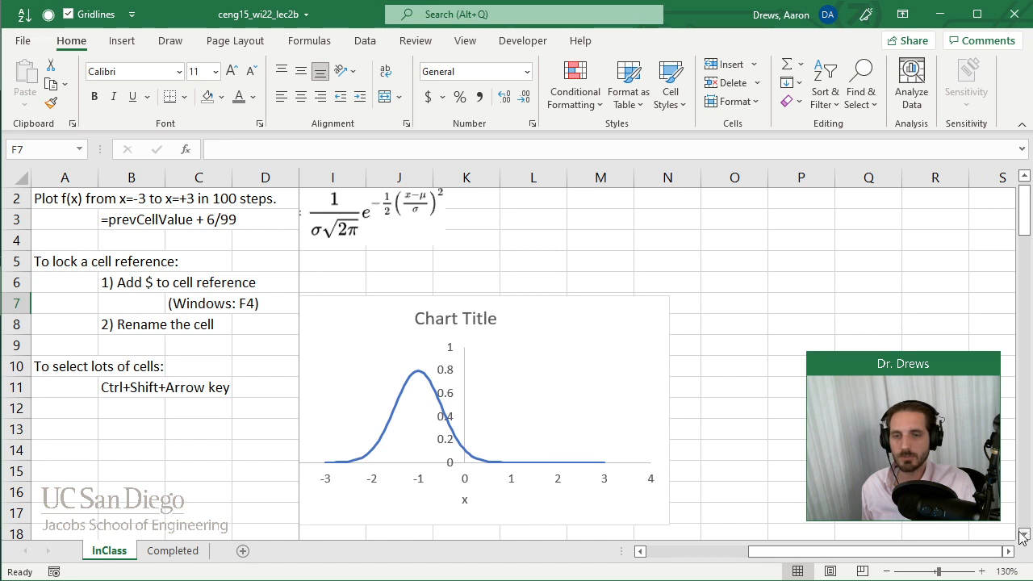
right_click(626, 315)
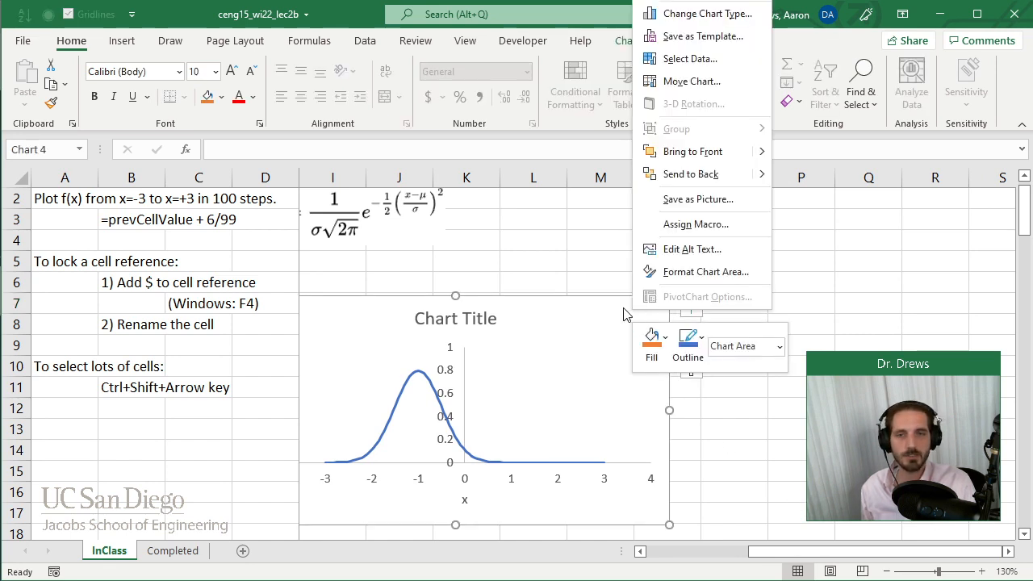
click(695, 272)
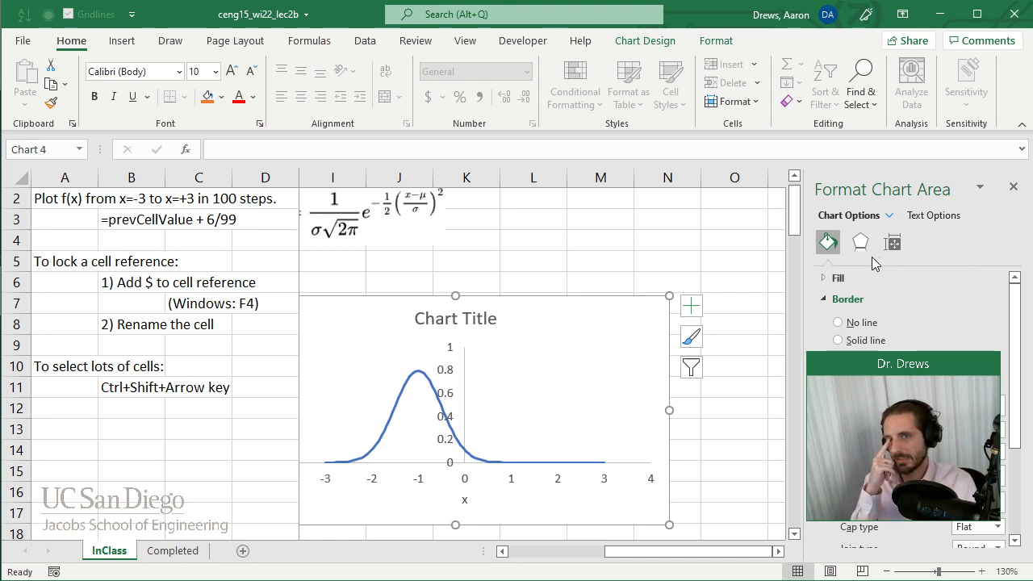
Step: Undock the Format Chart Area pane and place it over columns A to C, clear of the chart
click(980, 190)
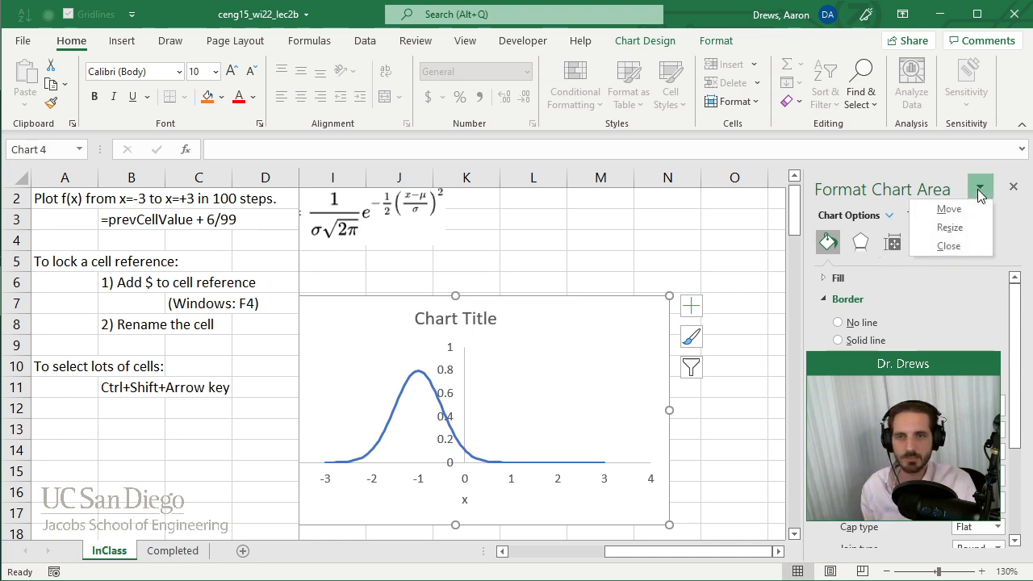
click(949, 209)
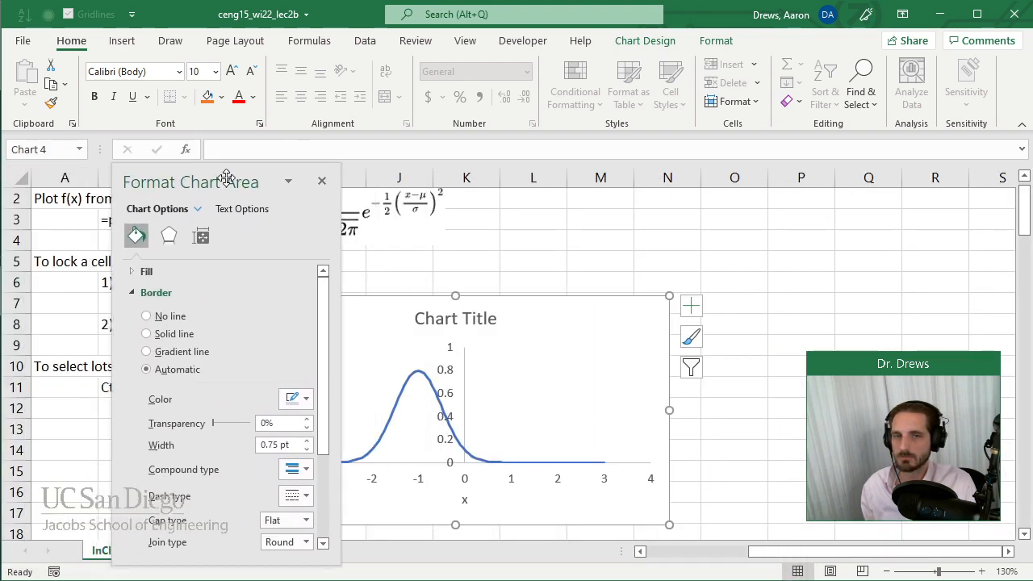
click(226, 178)
drag(229, 182, 179, 110)
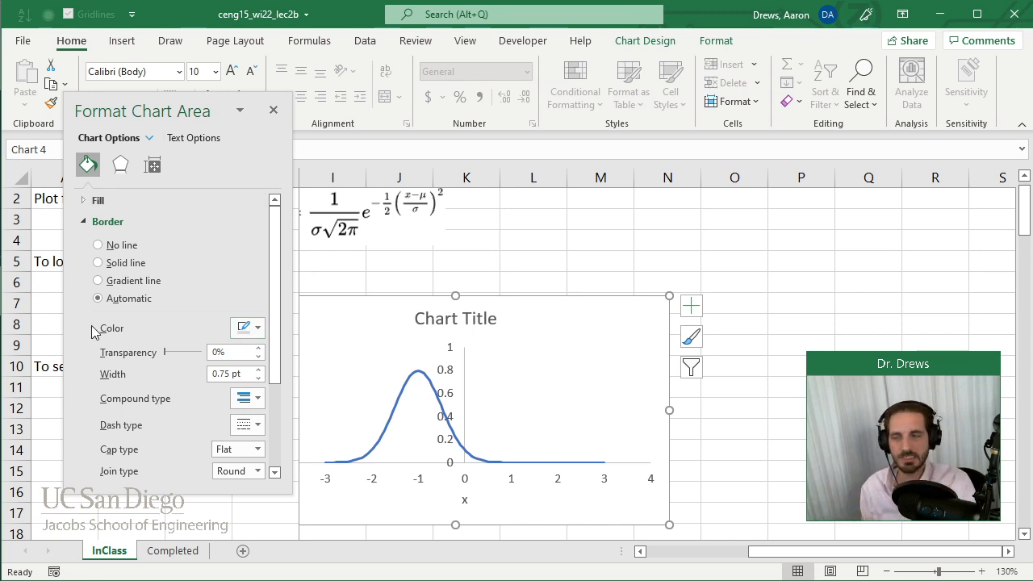
drag(150, 110, 112, 72)
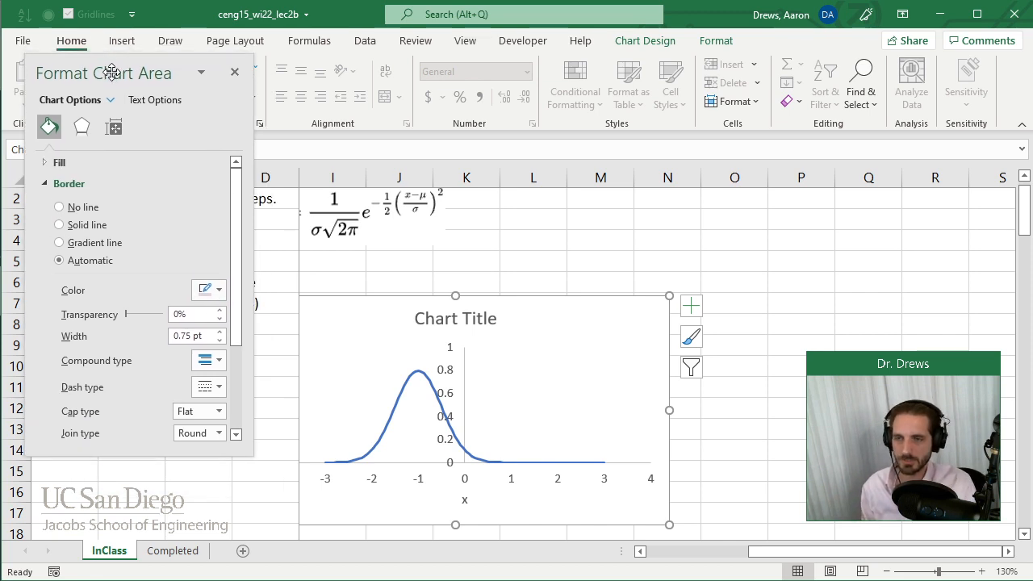
Step: Open the bounds settings of the chart's horizontal axis and replace its minimum with a negative value
click(558, 488)
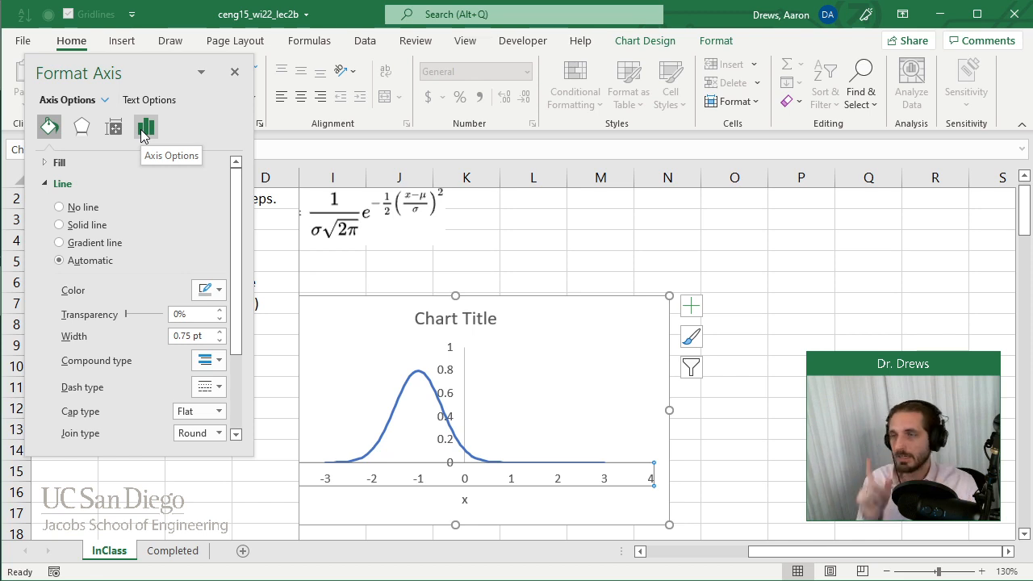
click(142, 129)
click(49, 163)
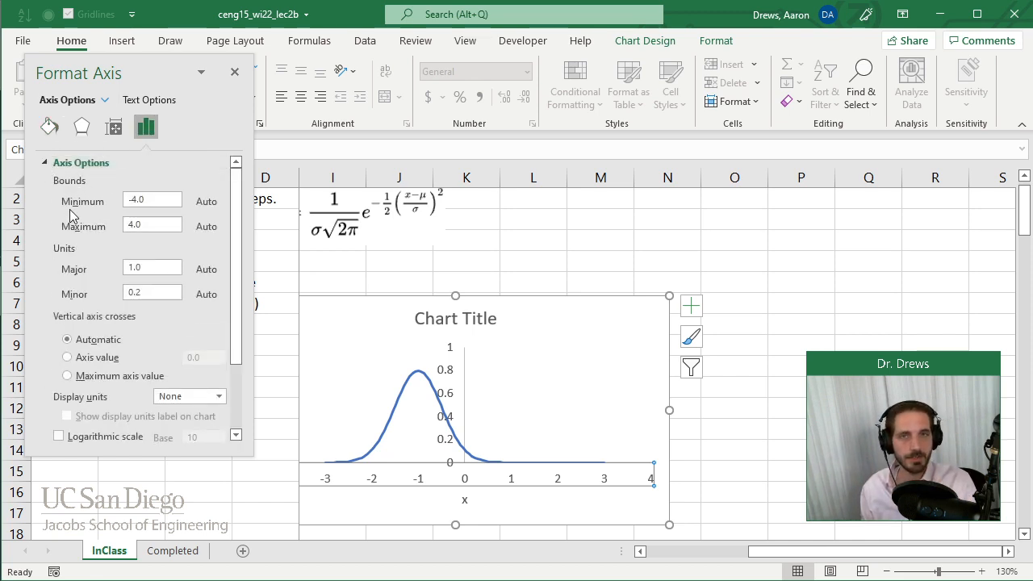
click(127, 201)
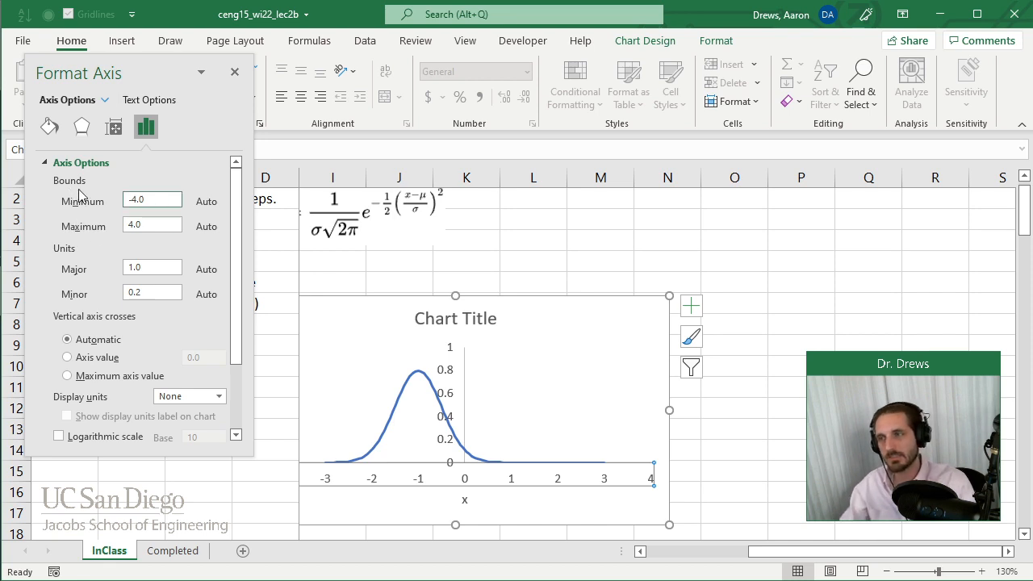
text(-)
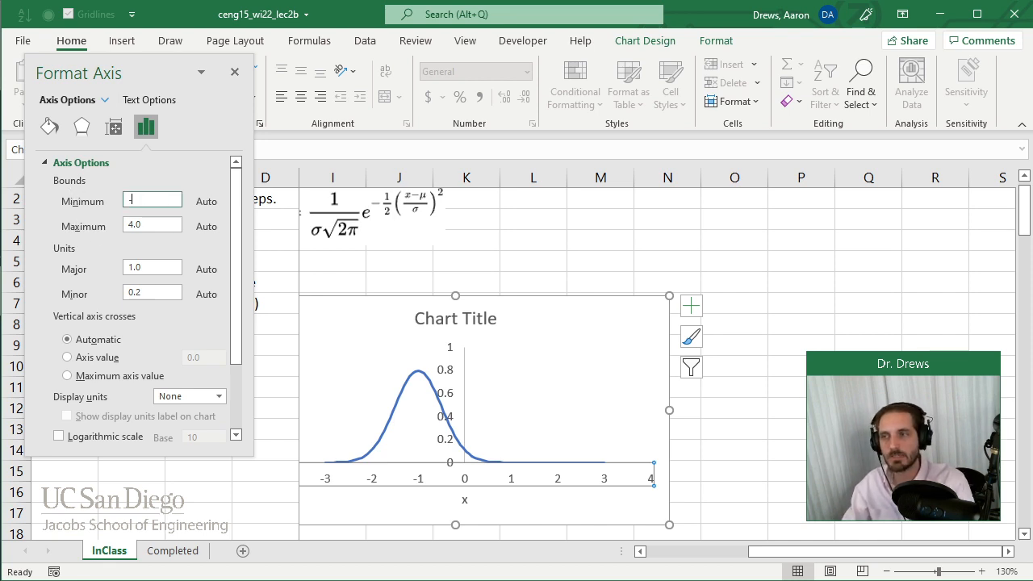
Step: Set the chart's horizontal axis bounds to a minimum of -3 and a maximum of 3
text(3)
key(Tab)
text(3)
key(Return)
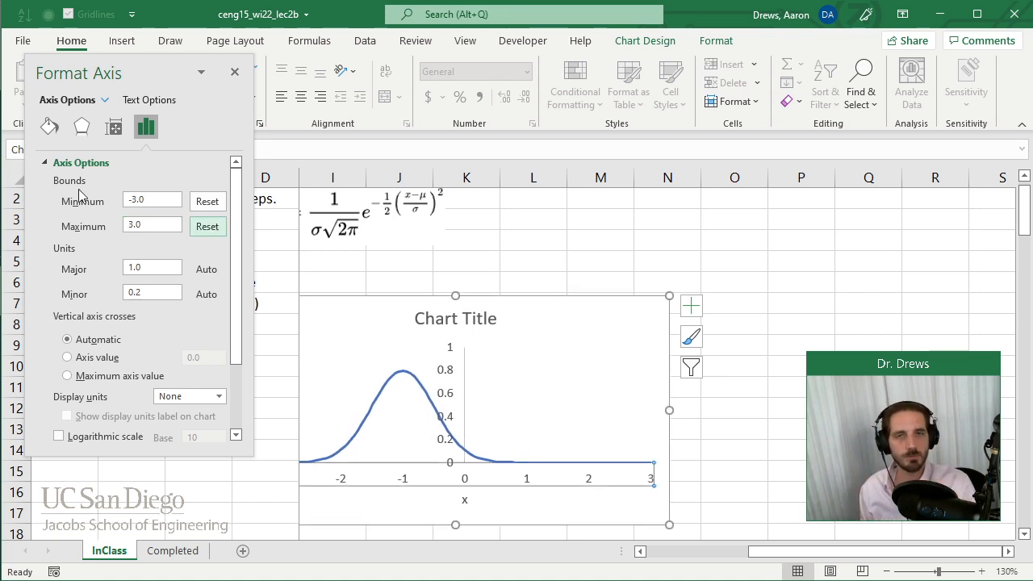
Step: Fix the chart's vertical axis bounds at a minimum of 0 and a maximum of 0.8, and close the axis formatting
click(451, 387)
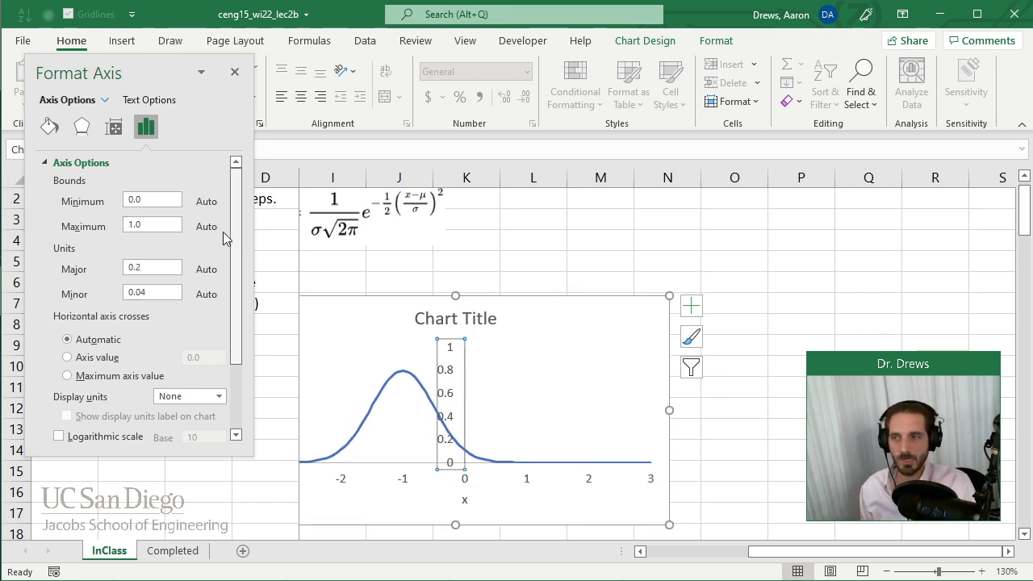
click(142, 200)
drag(152, 200, 77, 192)
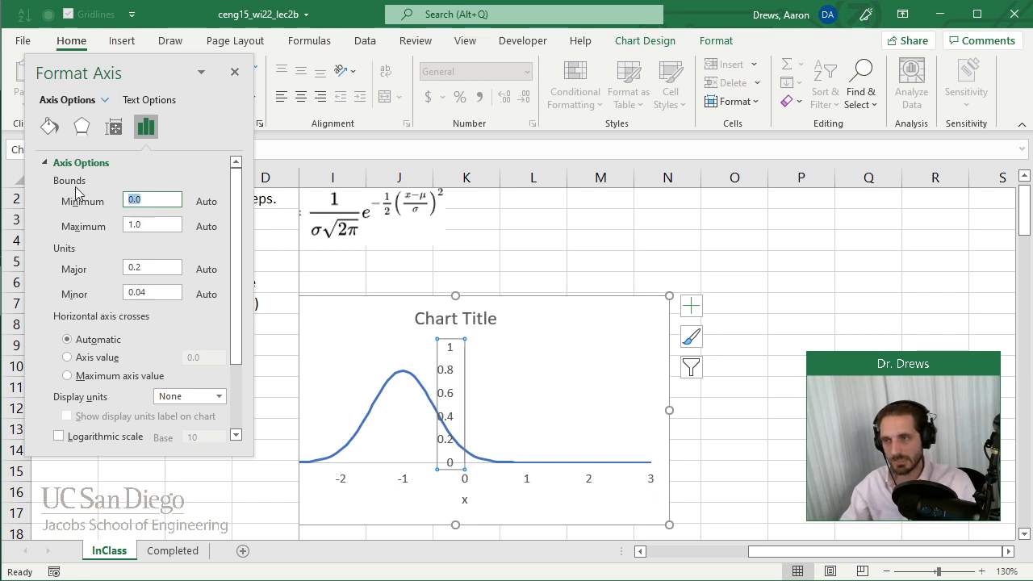
text(0)
key(Return)
key(Tab)
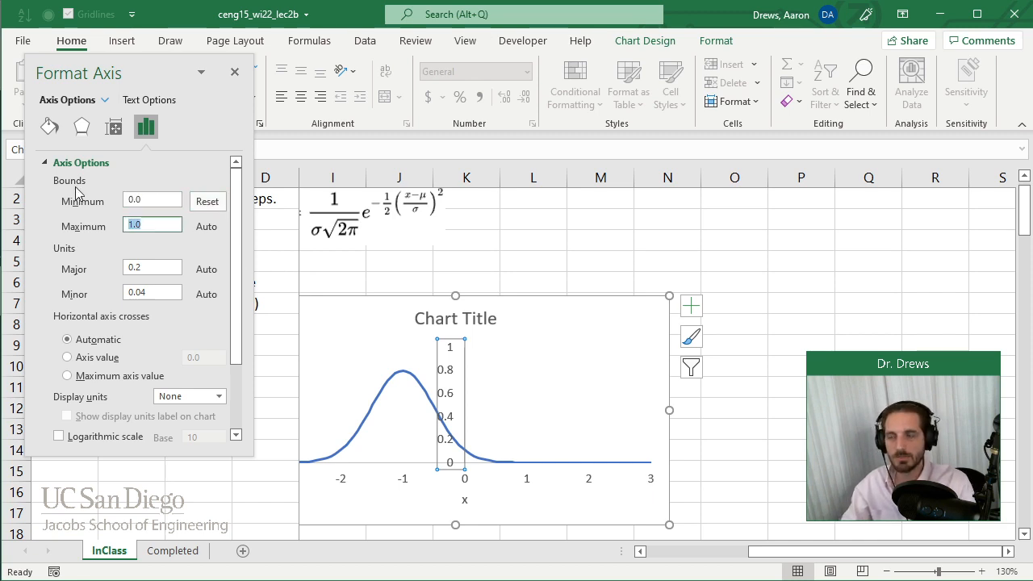
text(0.8)
key(Return)
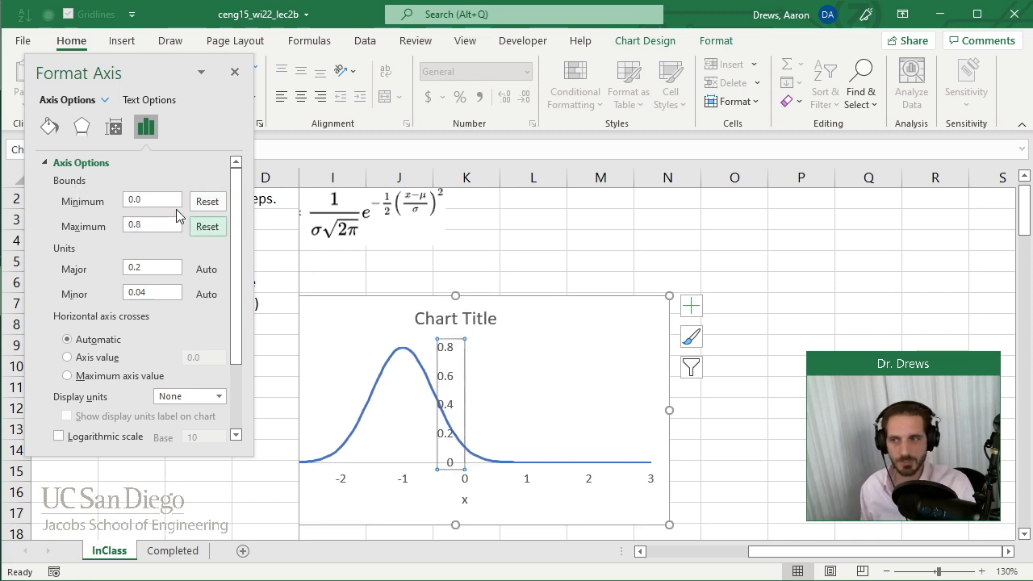
click(235, 72)
click(618, 535)
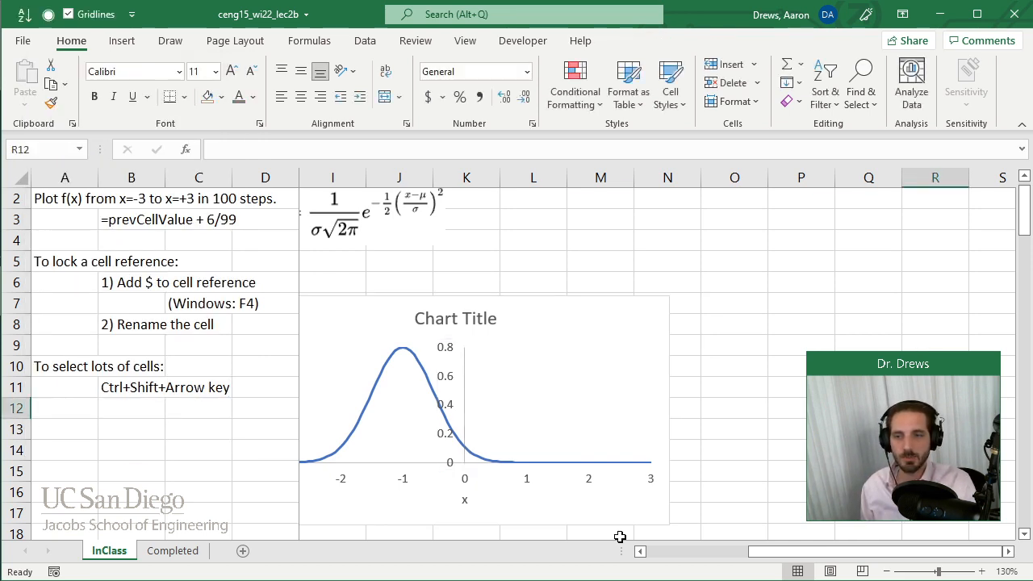
Step: Open the chart area formatting, switch it to the horizontal axis and review that axis's bounds
click(572, 507)
right_click(547, 498)
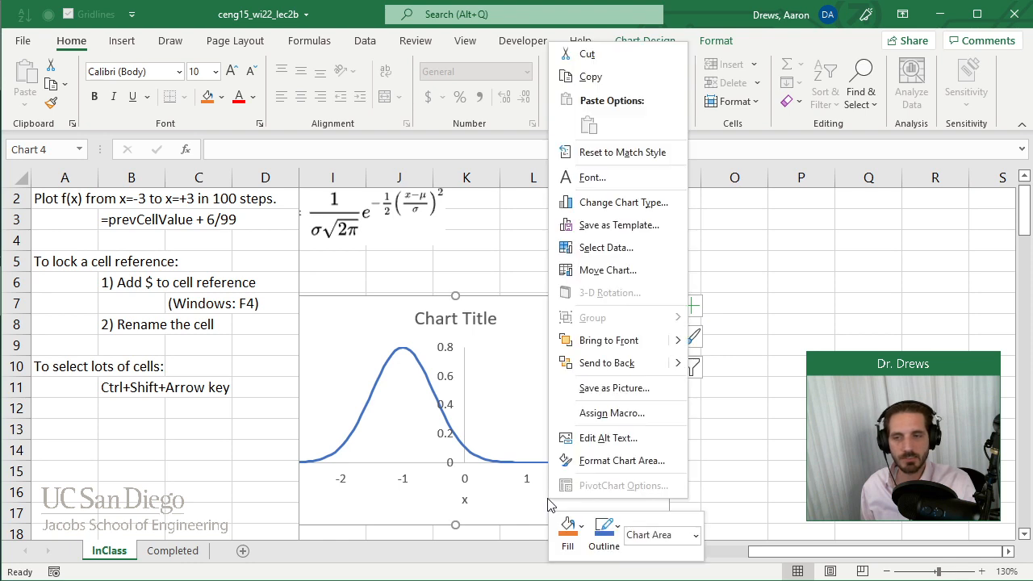
click(613, 461)
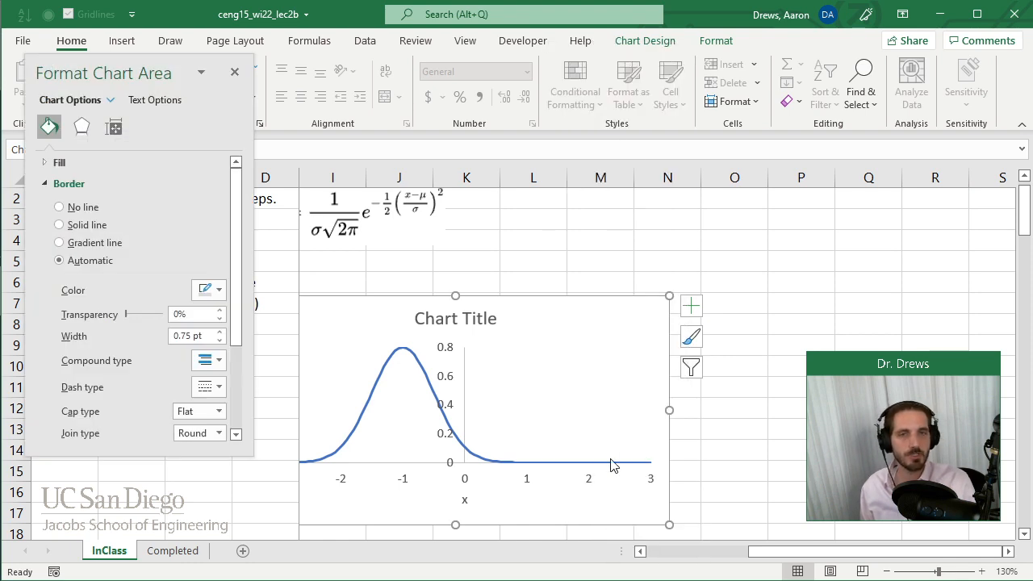
click(519, 479)
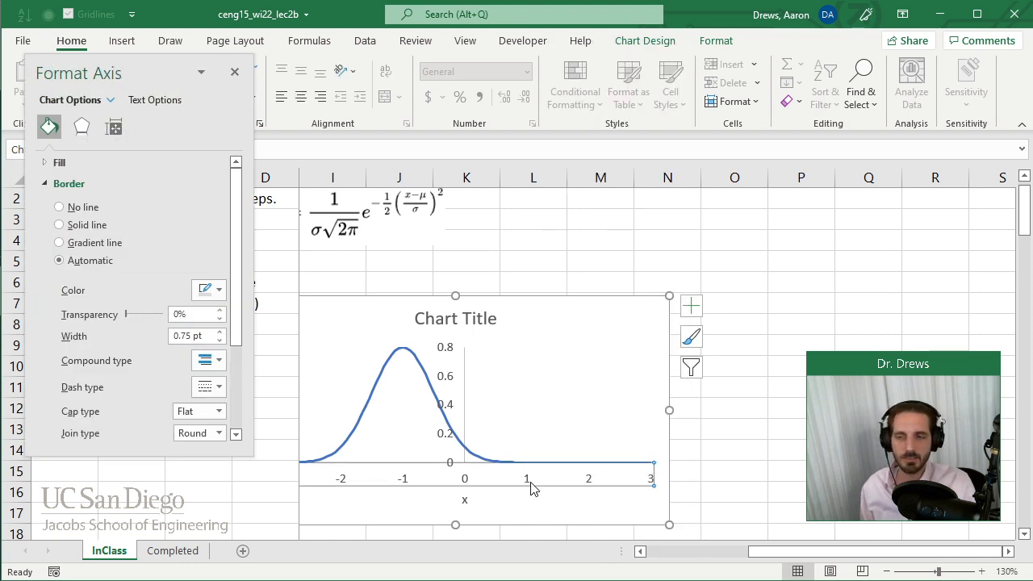
click(145, 134)
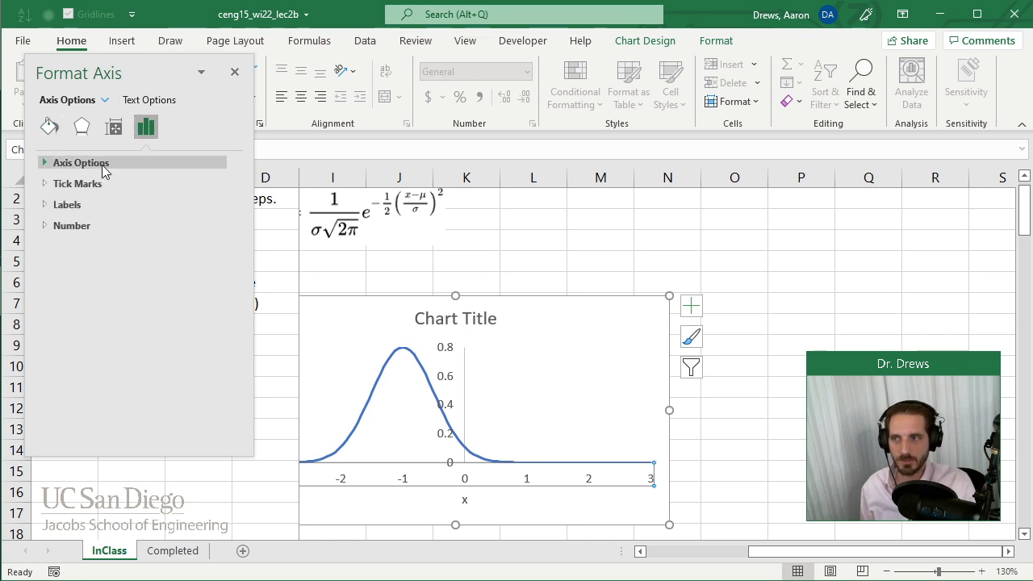
click(90, 164)
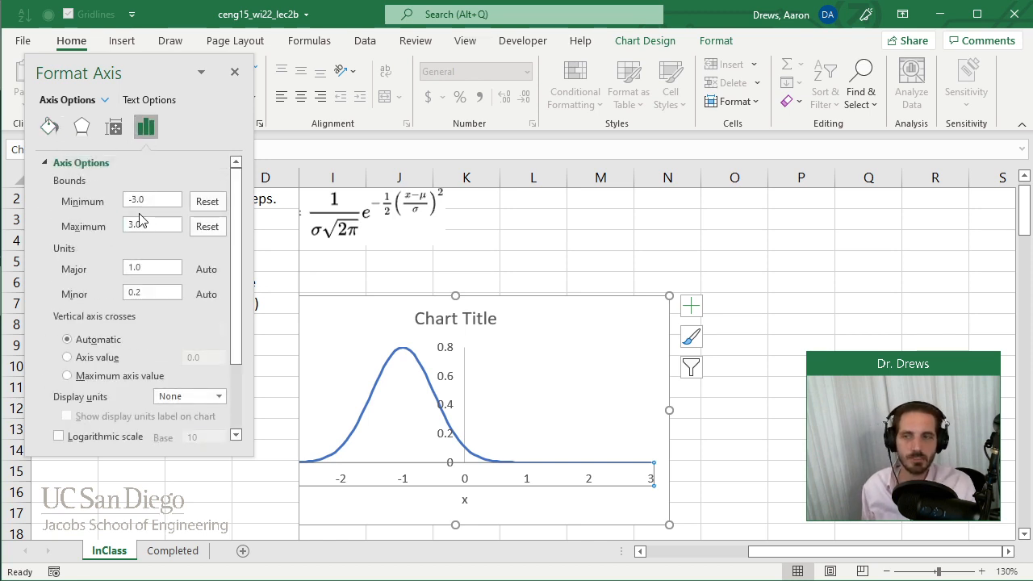
click(234, 72)
click(505, 225)
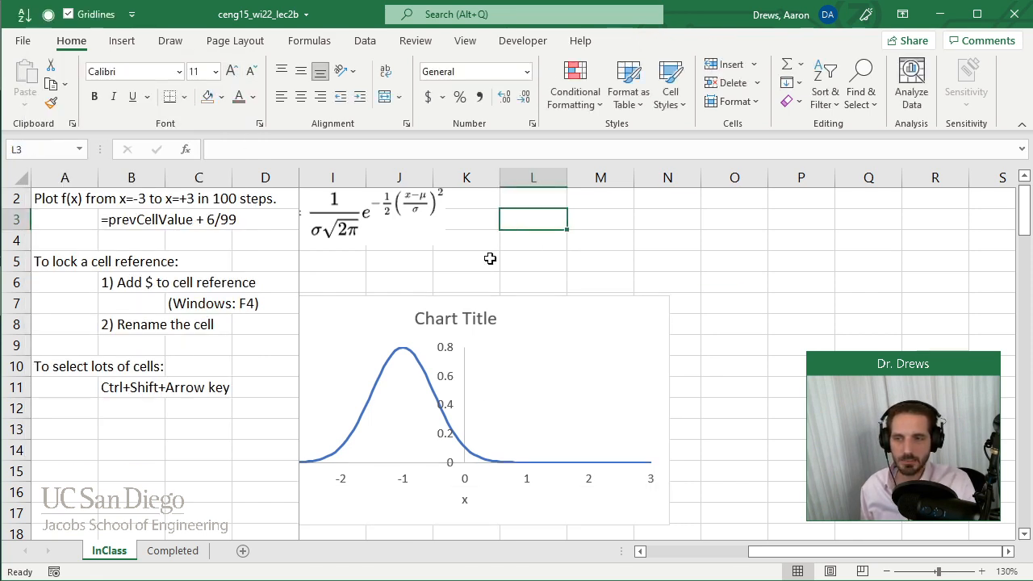
Step: Open the axis formatting directly for the horizontal axis and for the vertical axis to check their bounds
right_click(527, 483)
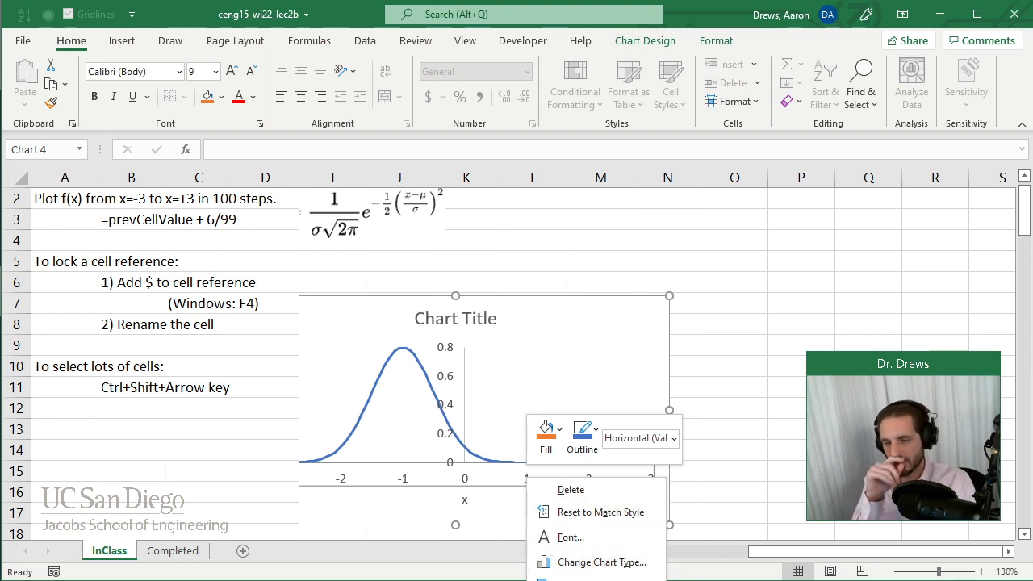
click(594, 580)
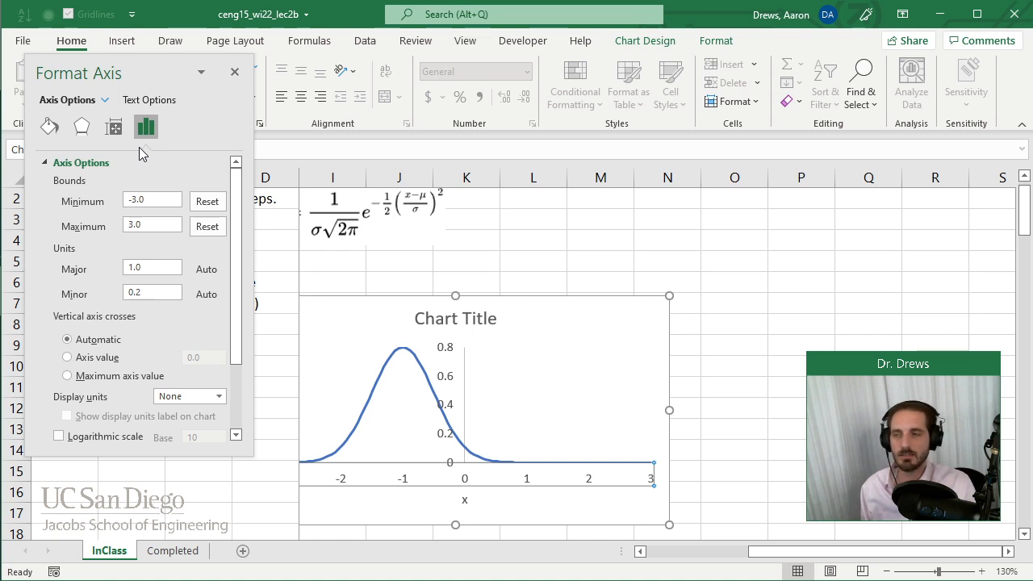
click(234, 72)
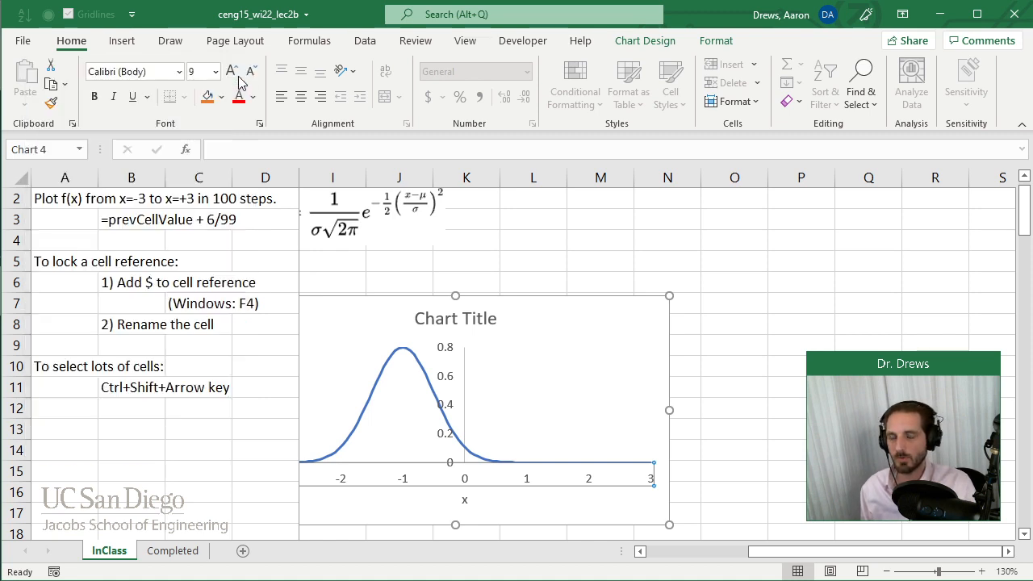
right_click(451, 348)
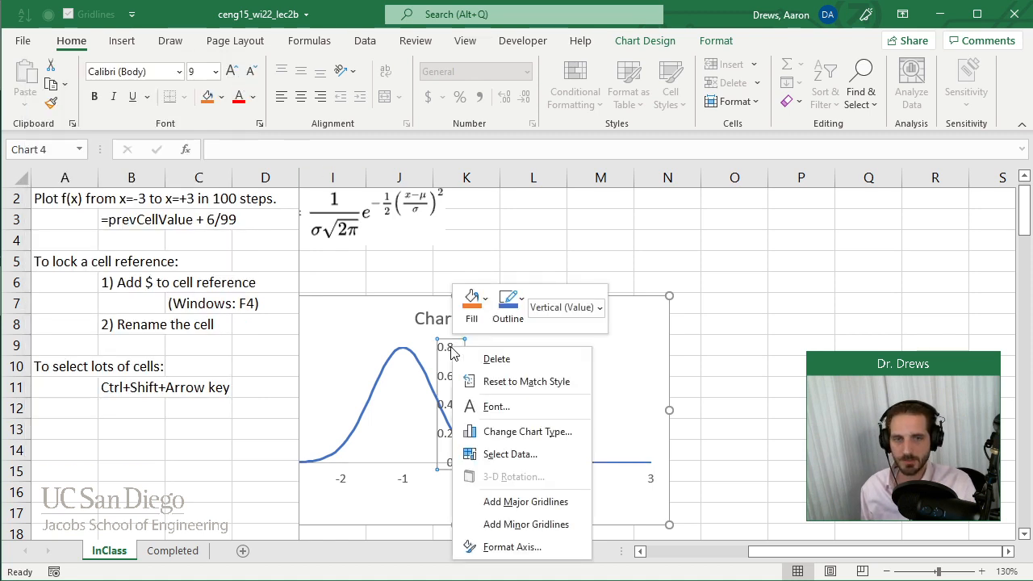
click(511, 549)
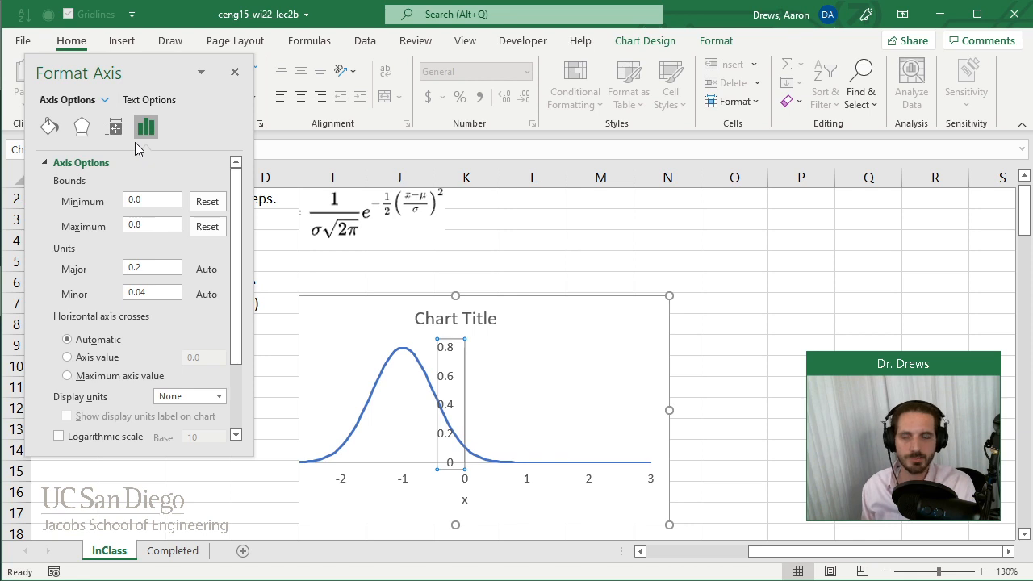
click(234, 72)
click(210, 302)
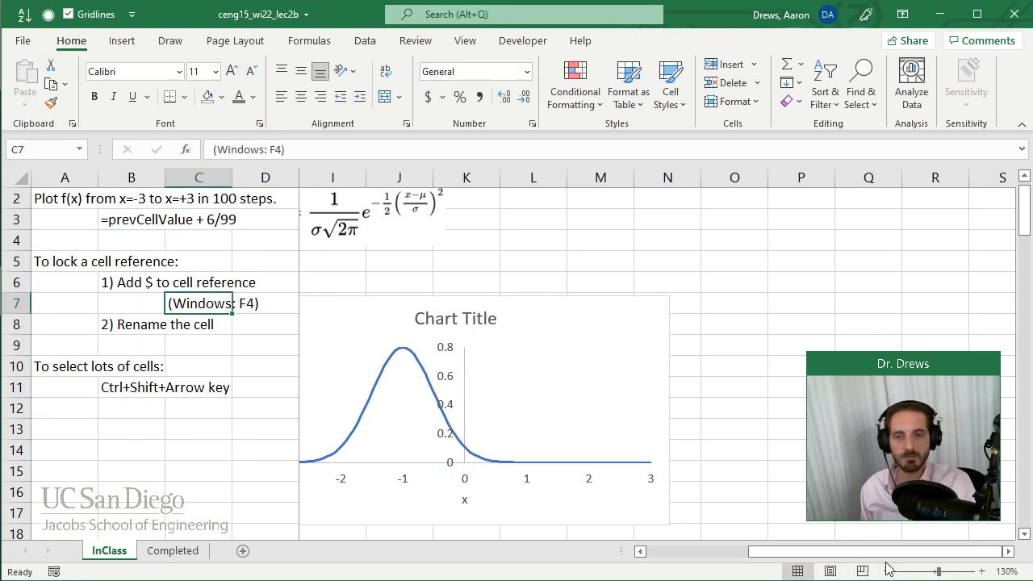
Step: Try mu values of 0 and 3 in cell F5 to see how the plotted curve shifts
drag(883, 552, 812, 554)
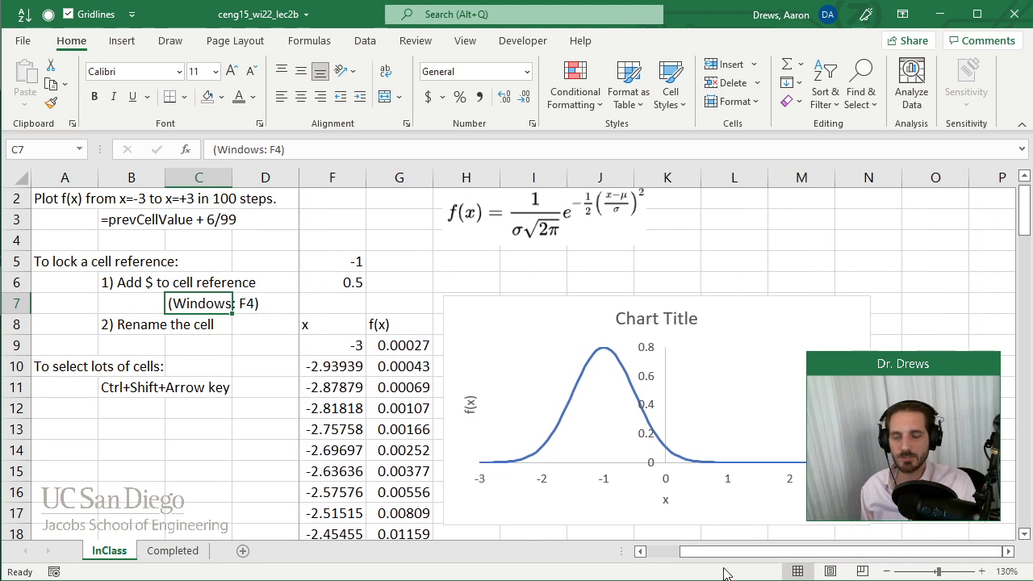
drag(723, 554, 710, 554)
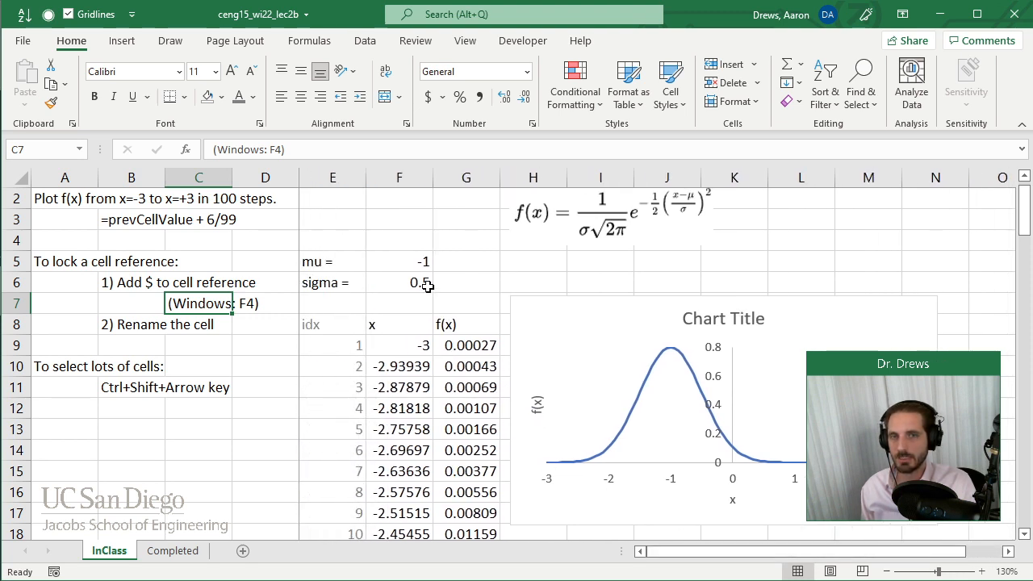
click(372, 265)
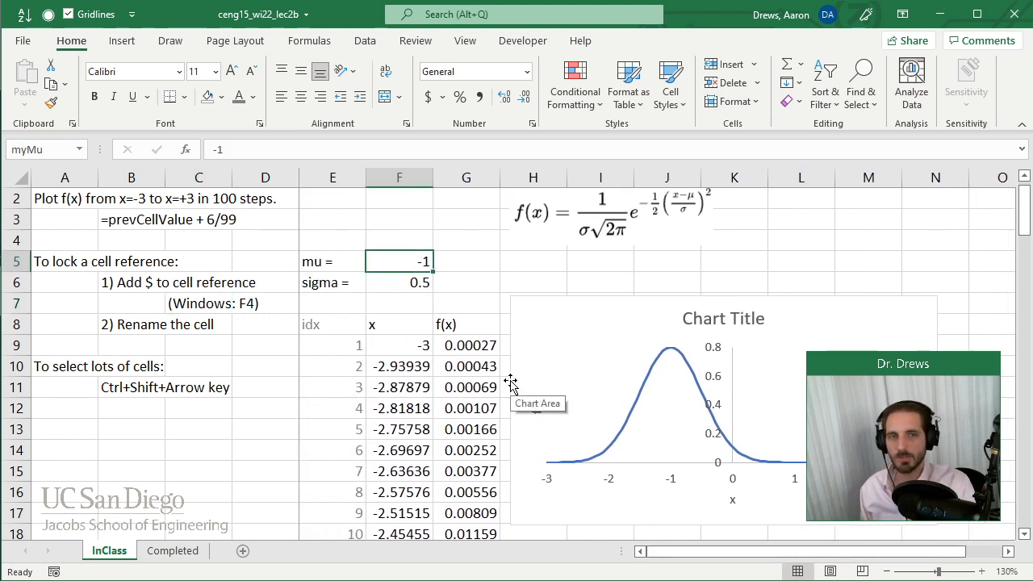
text(0)
key(Return)
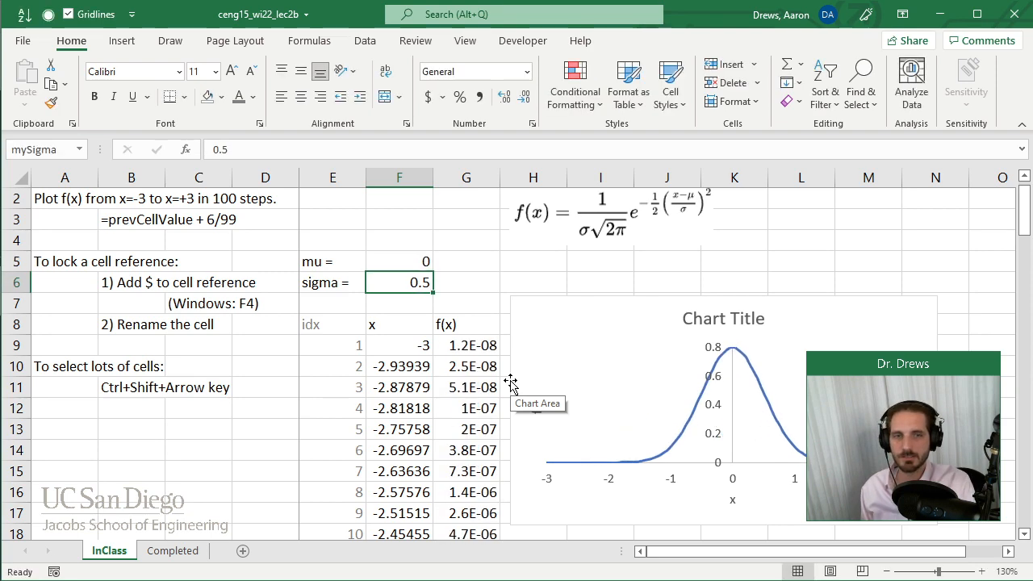
key(Up)
text(3)
key(Return)
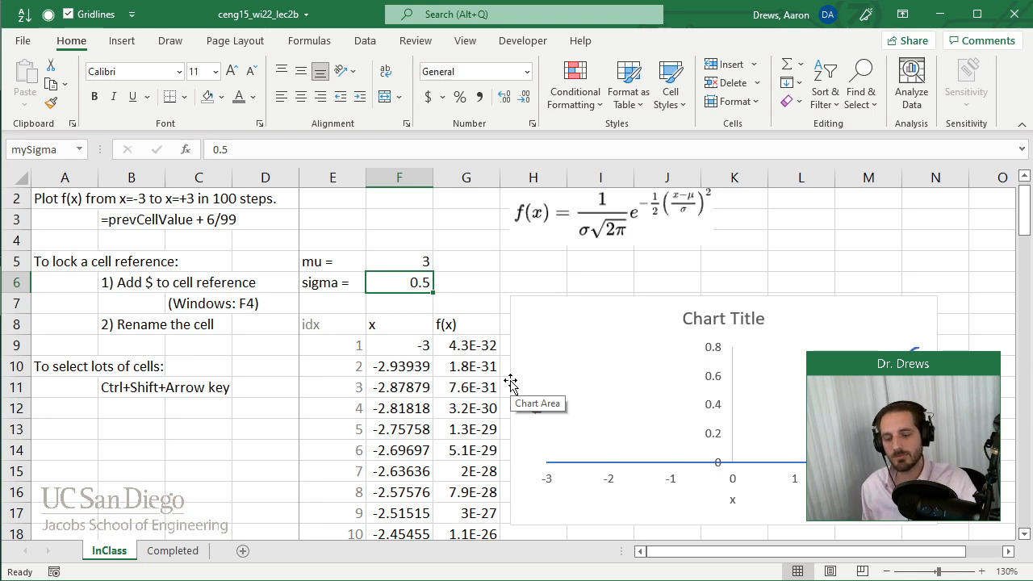
Step: Set mu in cell F5 to -3
key(Up)
text(-3)
key(Return)
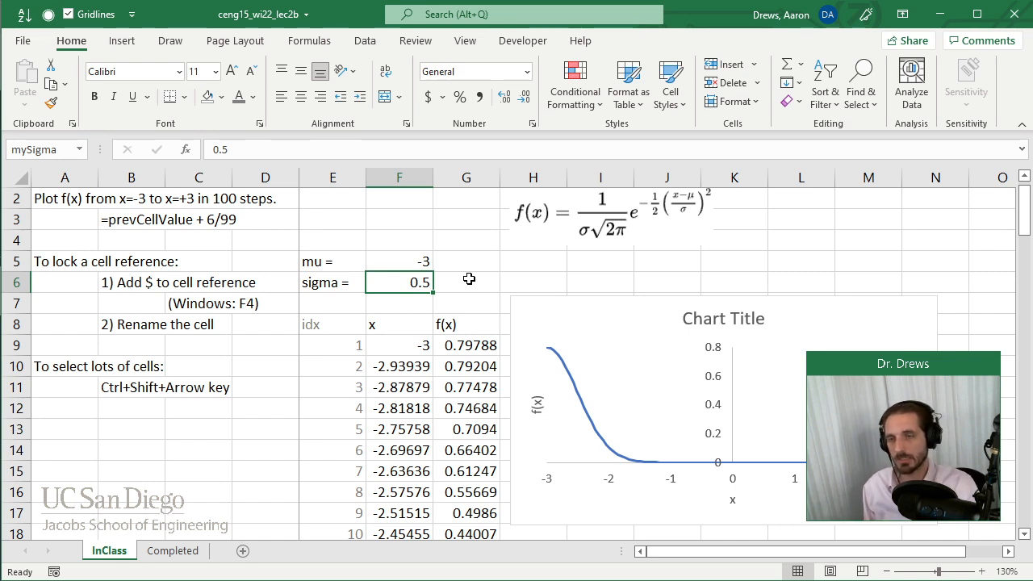
Step: Move the f(x) equation picture directly above the mu and sigma rows, starting in column E
click(552, 225)
drag(552, 225, 342, 226)
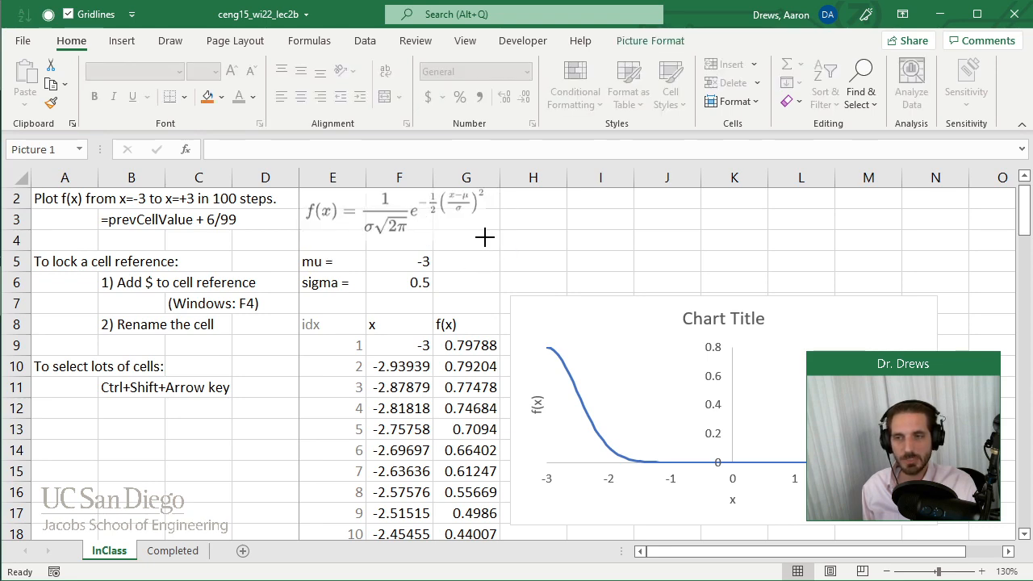
click(600, 241)
click(601, 241)
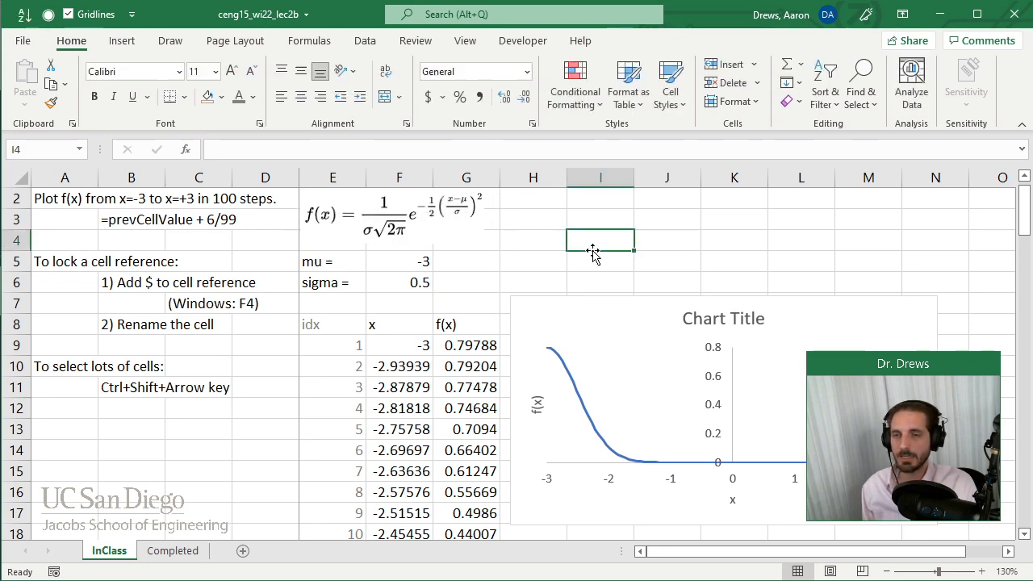
click(1008, 552)
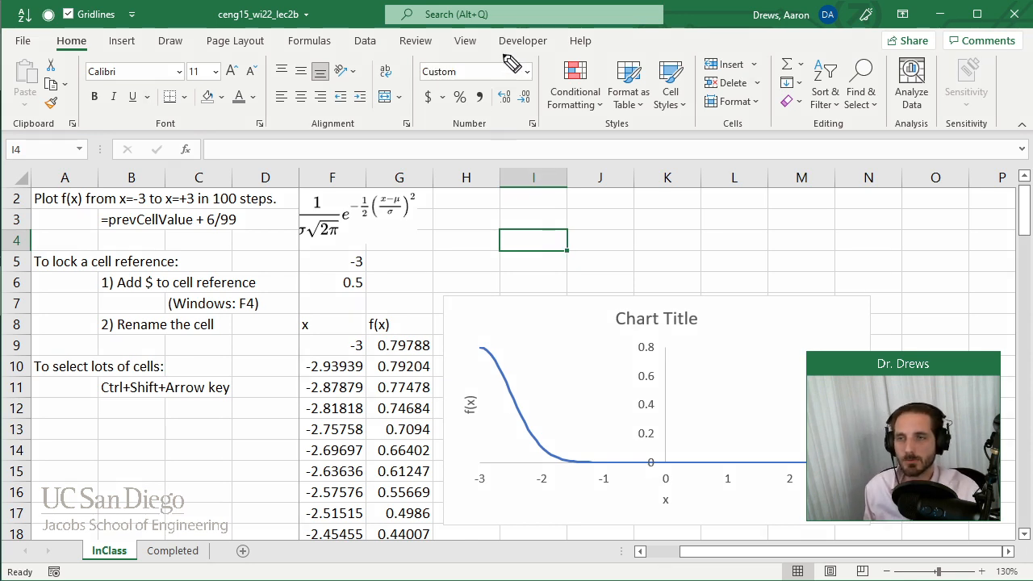
mouse_move(491, 50)
mouse_down()
mouse_move(533, 65)
mouse_move(518, 93)
mouse_up()
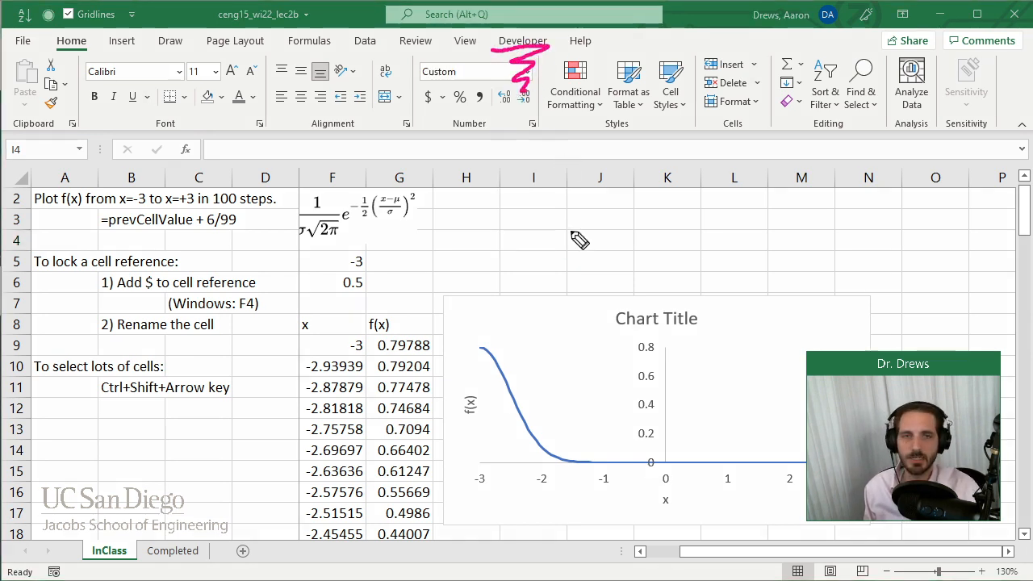
mouse_move(501, 50)
mouse_down()
mouse_move(520, 73)
mouse_move(516, 92)
mouse_up()
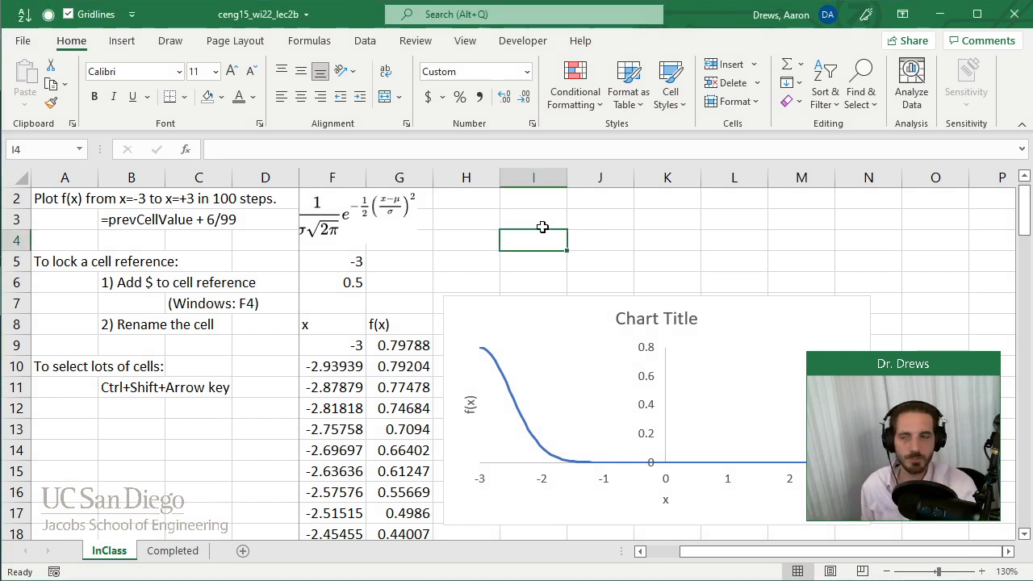
Step: Move the chart down about two rows so its upper edge sits near row 9, and deselect it
drag(479, 317, 480, 358)
click(505, 202)
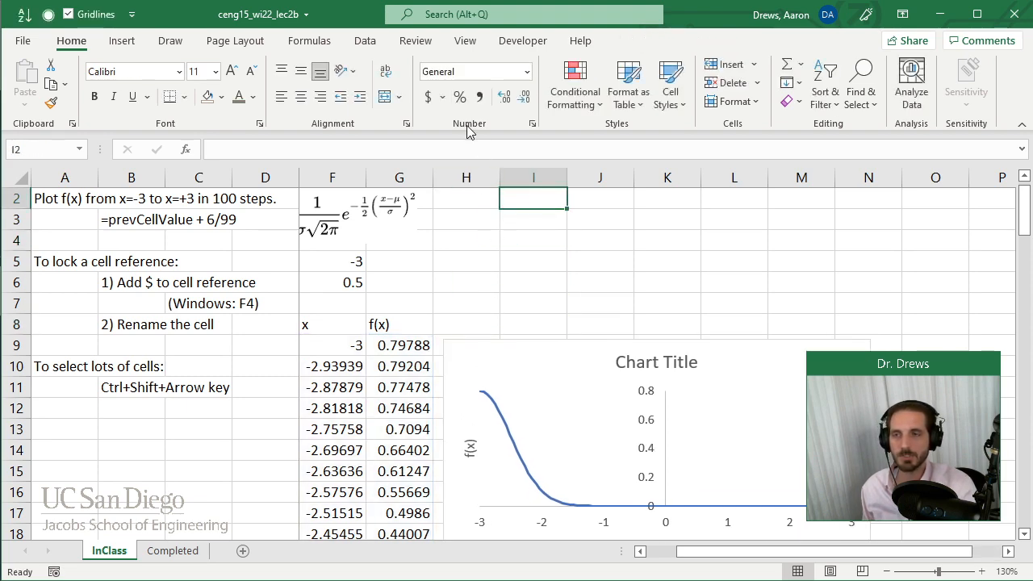
Step: Insert a Spin Button form control above the chart, in column I across rows 4 and 5
click(523, 41)
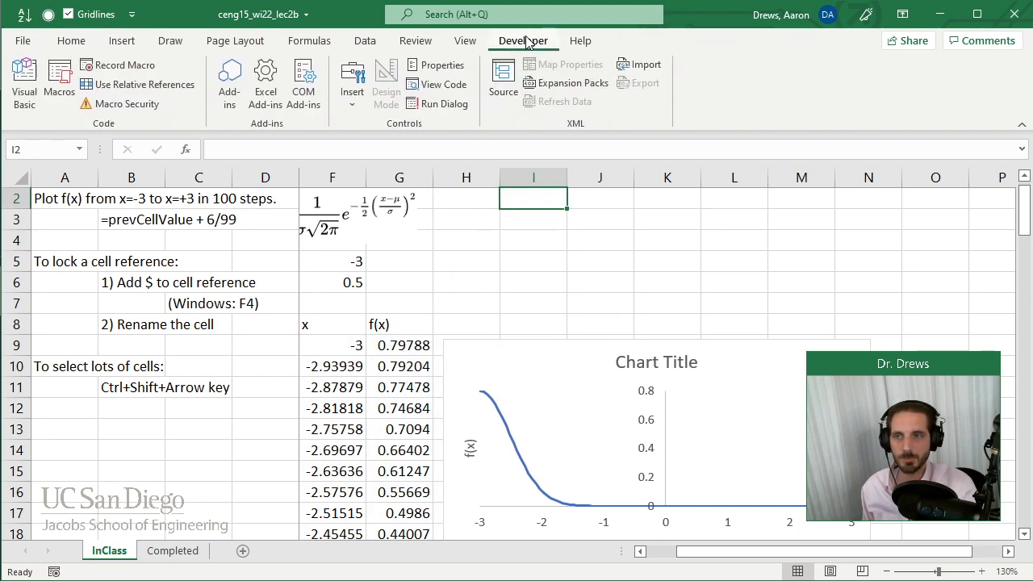
click(353, 98)
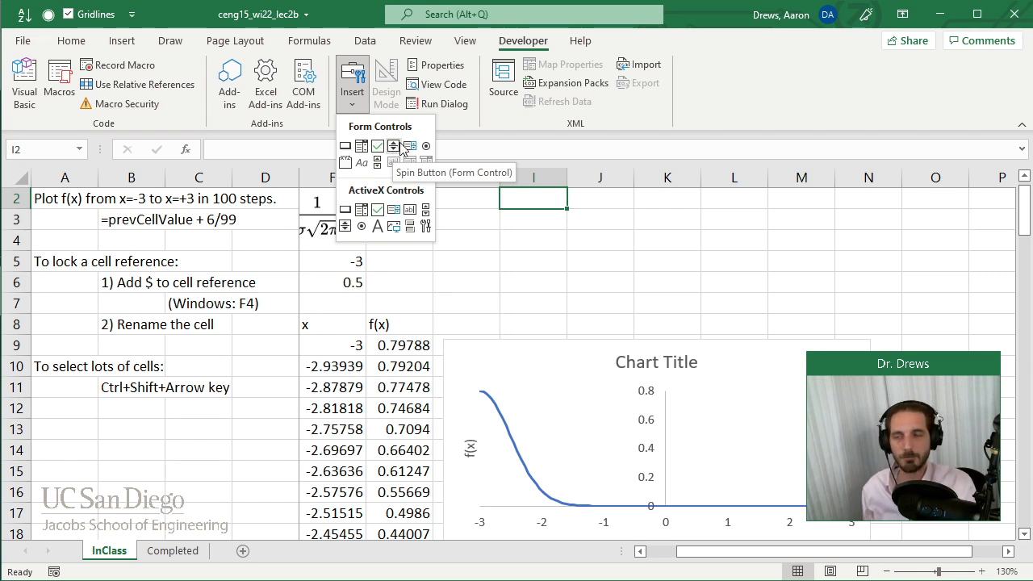
click(394, 146)
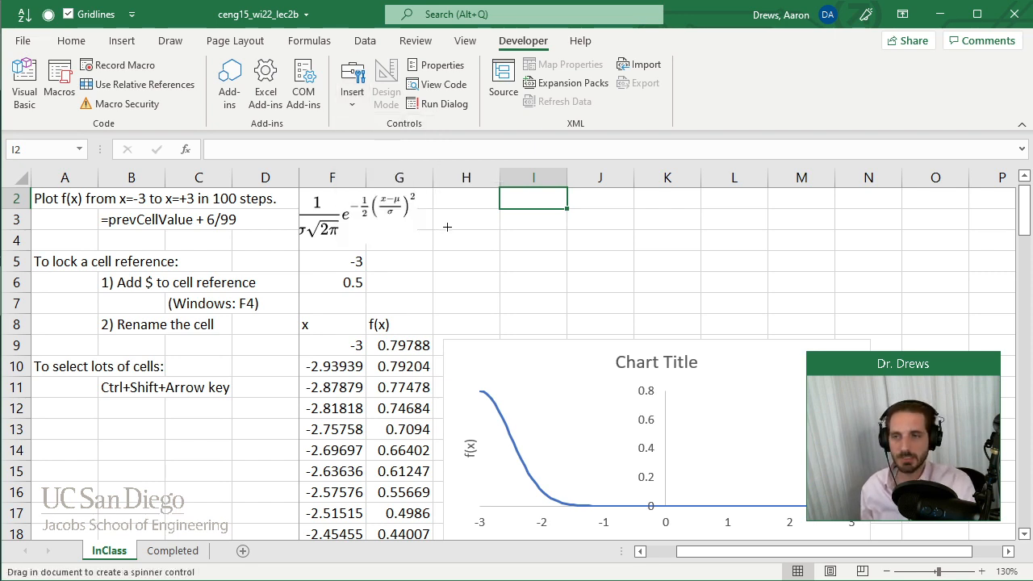
drag(515, 216, 515, 244)
key(Escape)
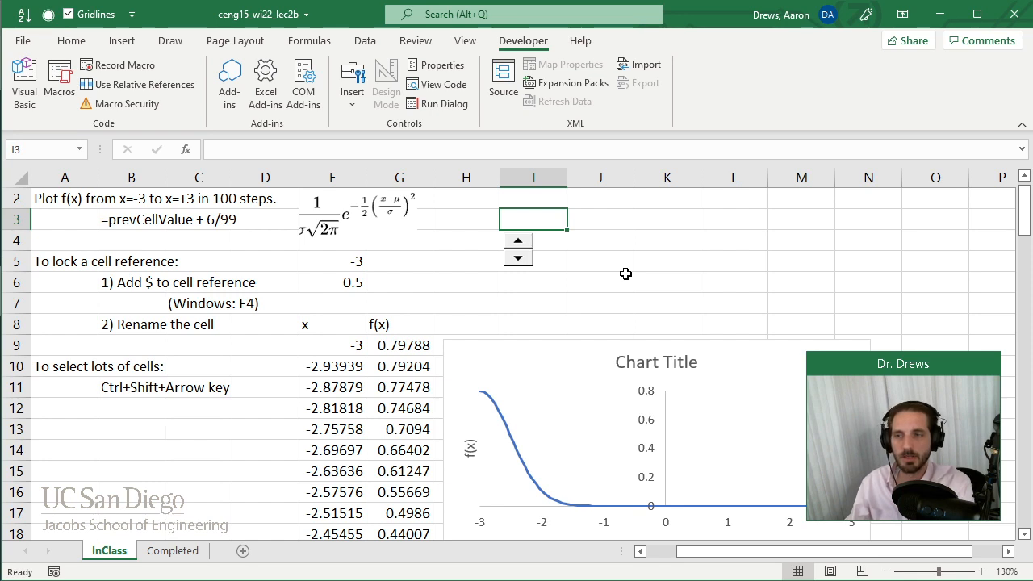
Step: Label the spin button by entering "Mu controller:" in cell I3
text(Mu contr)
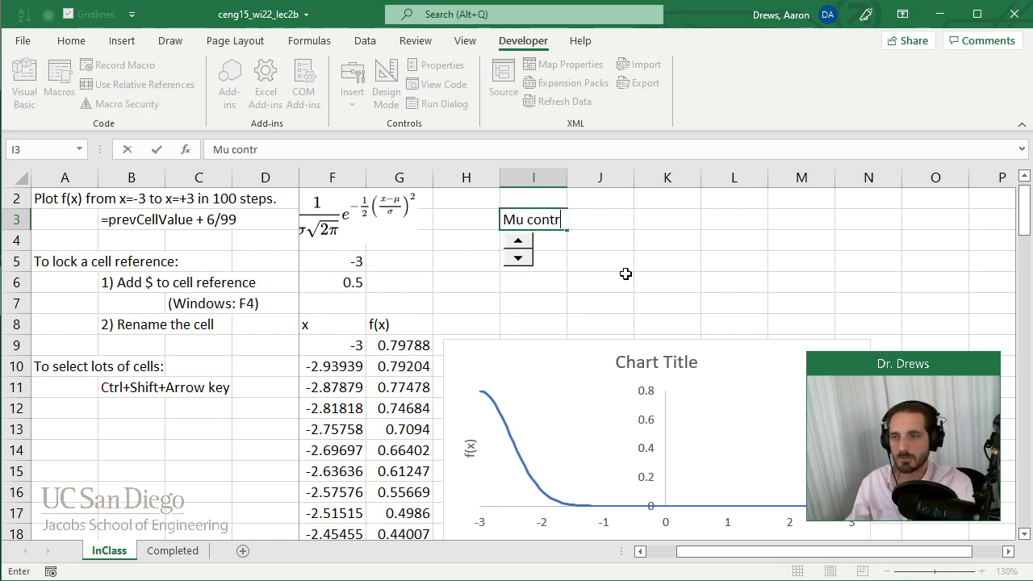
text(oller:)
key(Return)
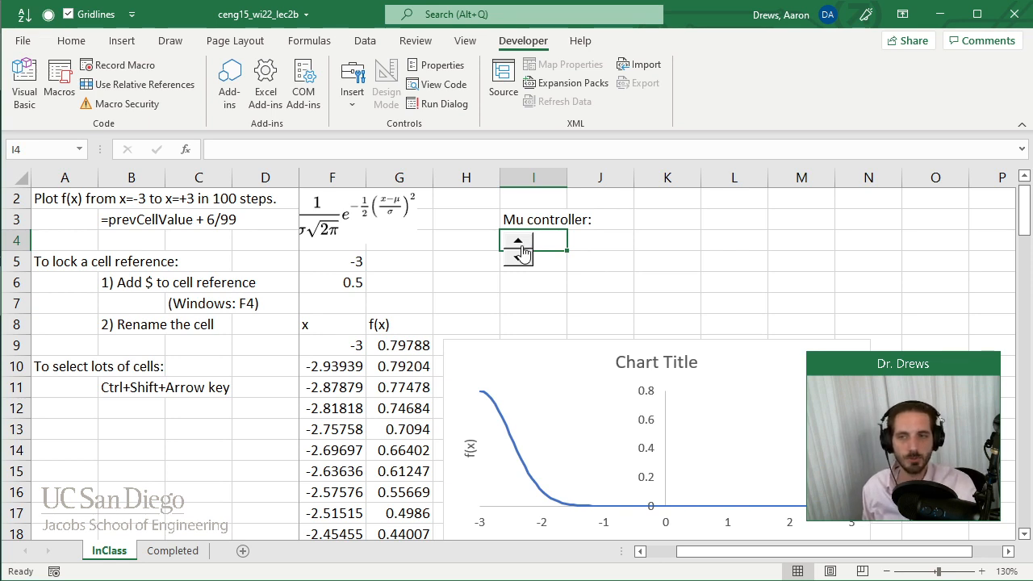
click(629, 254)
click(619, 237)
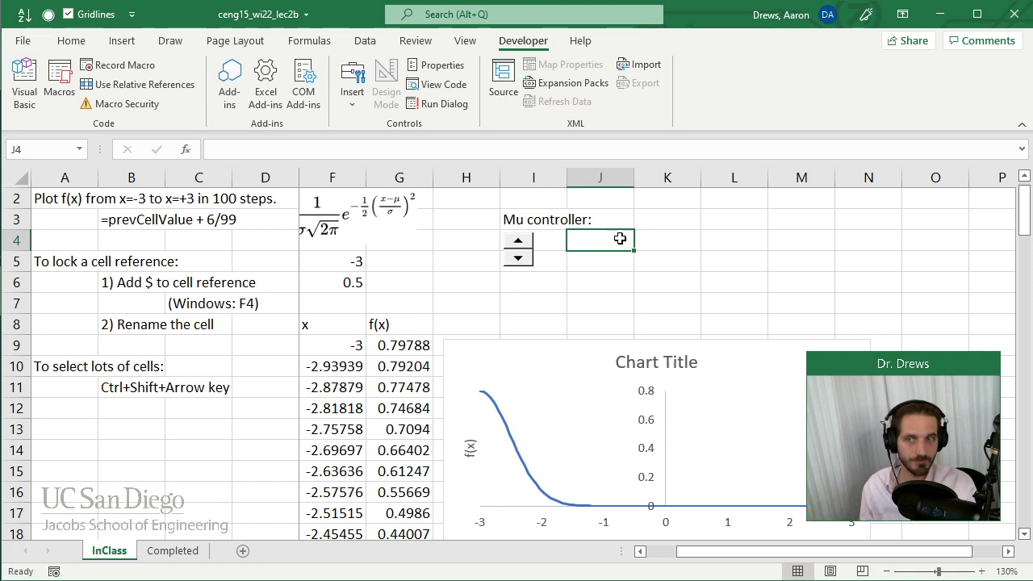
Step: Open the spin button's Format Control settings and move the dialog away from the control and its neighbouring cells
right_click(519, 250)
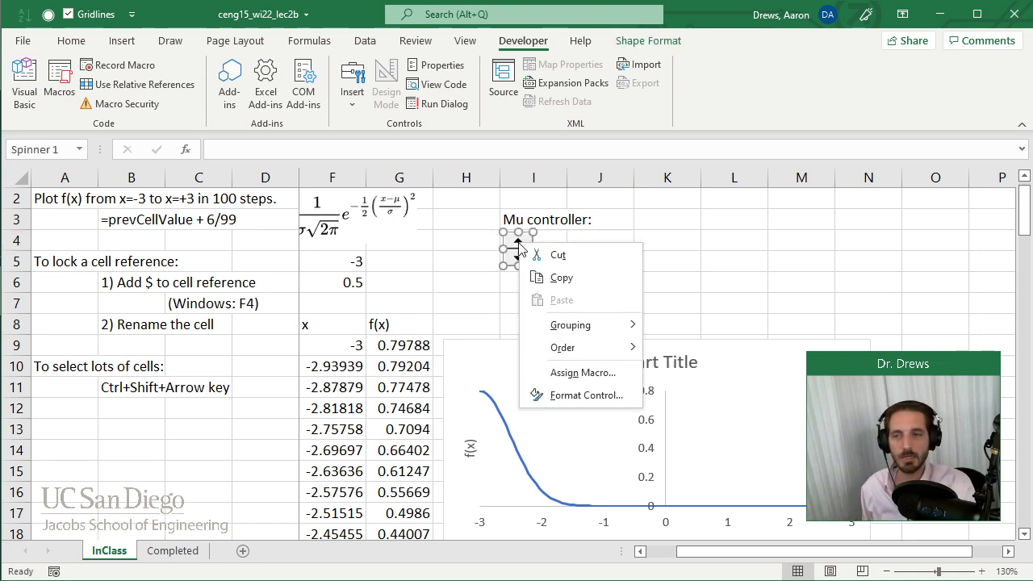
click(556, 396)
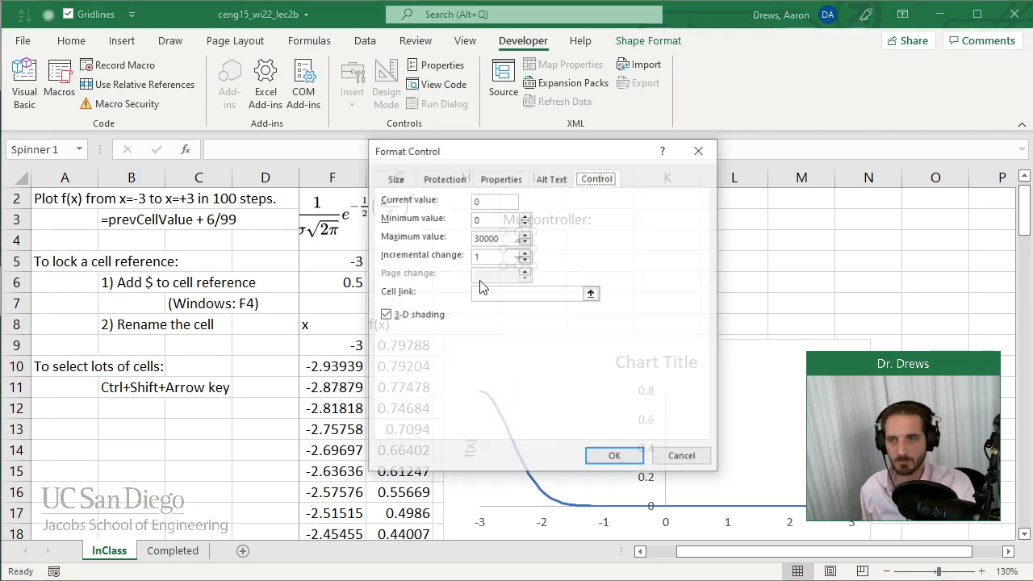
drag(488, 156, 238, 141)
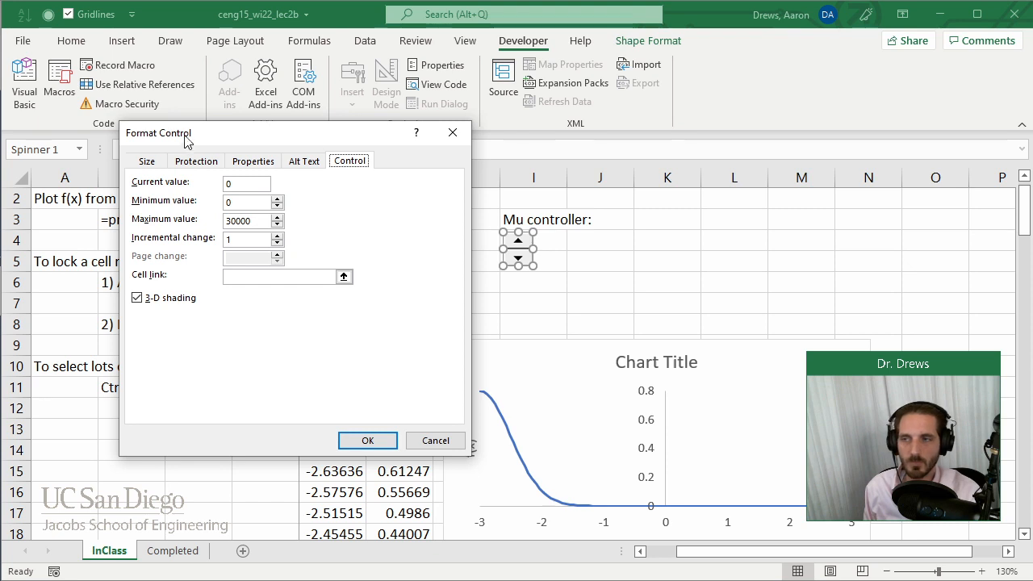
mouse_move(91, 182)
mouse_down()
mouse_move(125, 186)
mouse_move(121, 177)
mouse_move(121, 187)
mouse_up()
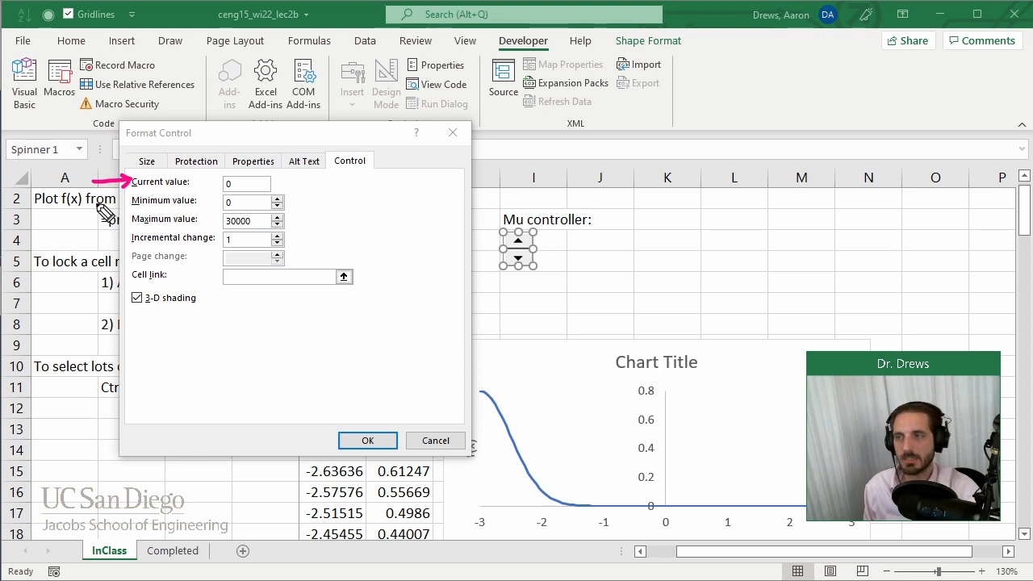
drag(93, 207, 126, 203)
mouse_move(130, 202)
mouse_down()
mouse_move(120, 196)
mouse_move(119, 209)
mouse_up()
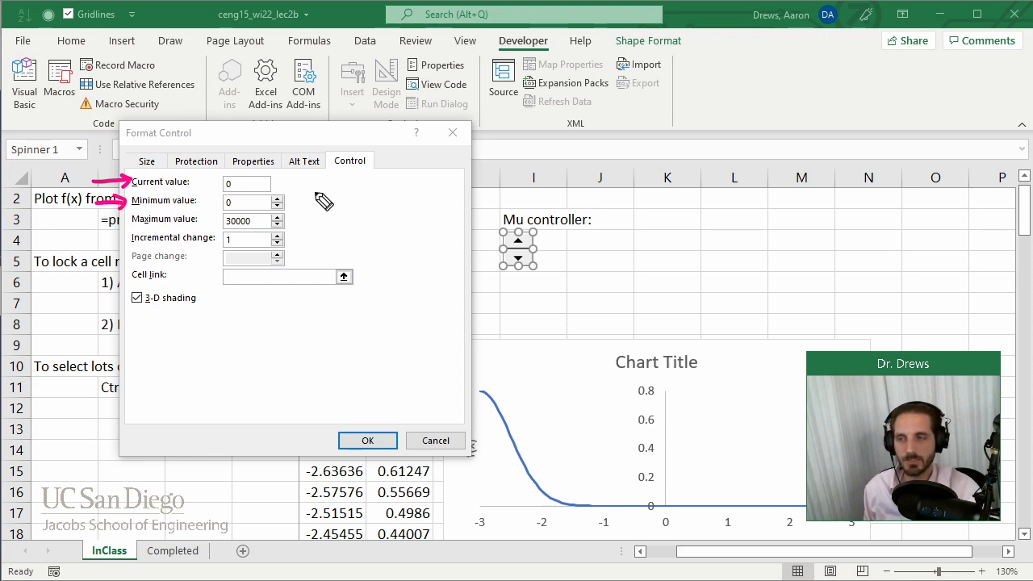
mouse_move(310, 190)
mouse_down()
mouse_move(317, 198)
mouse_move(335, 182)
mouse_up()
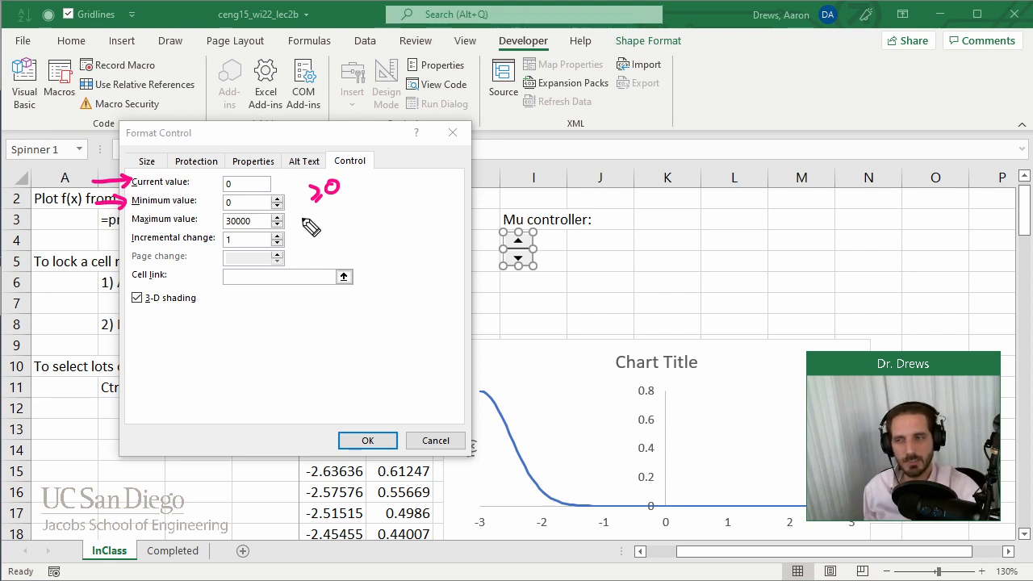
mouse_move(310, 214)
mouse_down()
mouse_move(320, 226)
mouse_move(369, 210)
mouse_up()
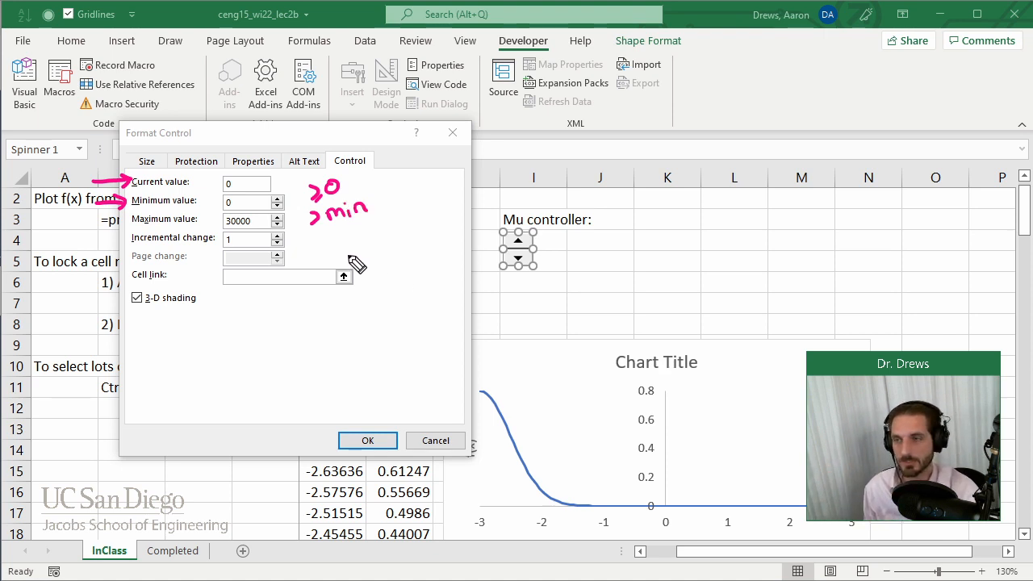
drag(295, 239, 318, 237)
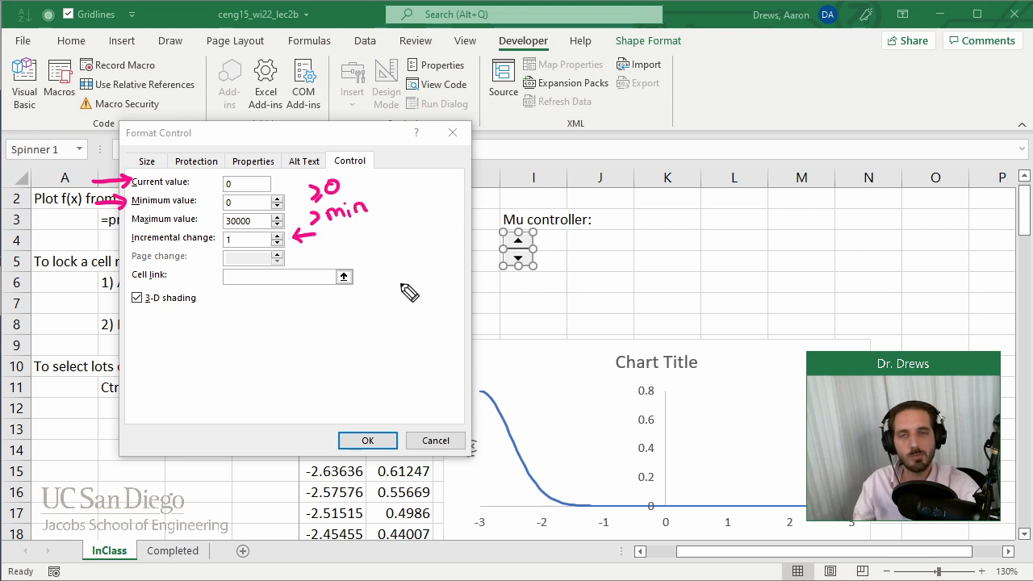
mouse_move(326, 239)
mouse_down()
mouse_move(384, 254)
mouse_move(387, 229)
mouse_move(396, 234)
mouse_up()
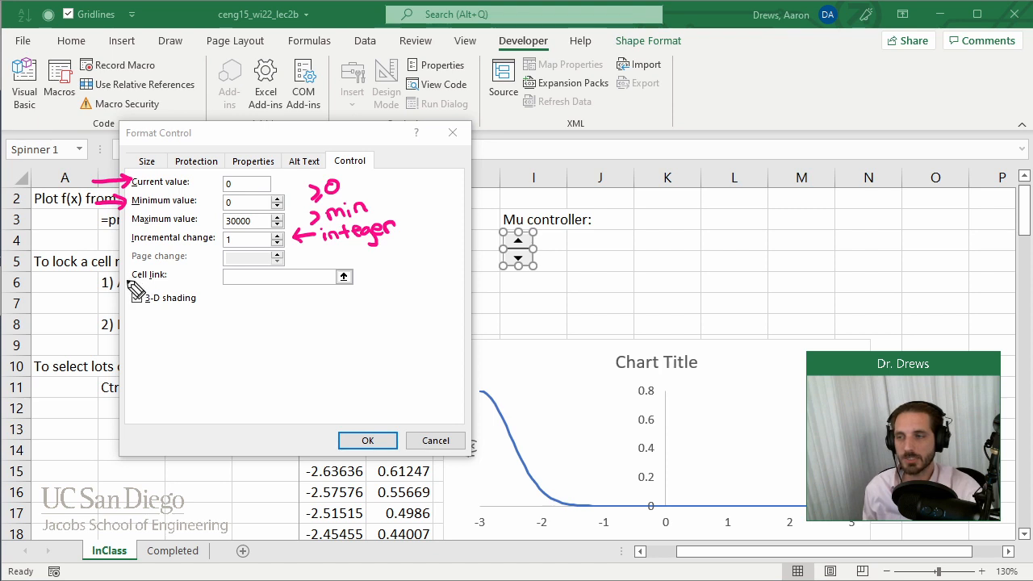
drag(131, 283, 167, 282)
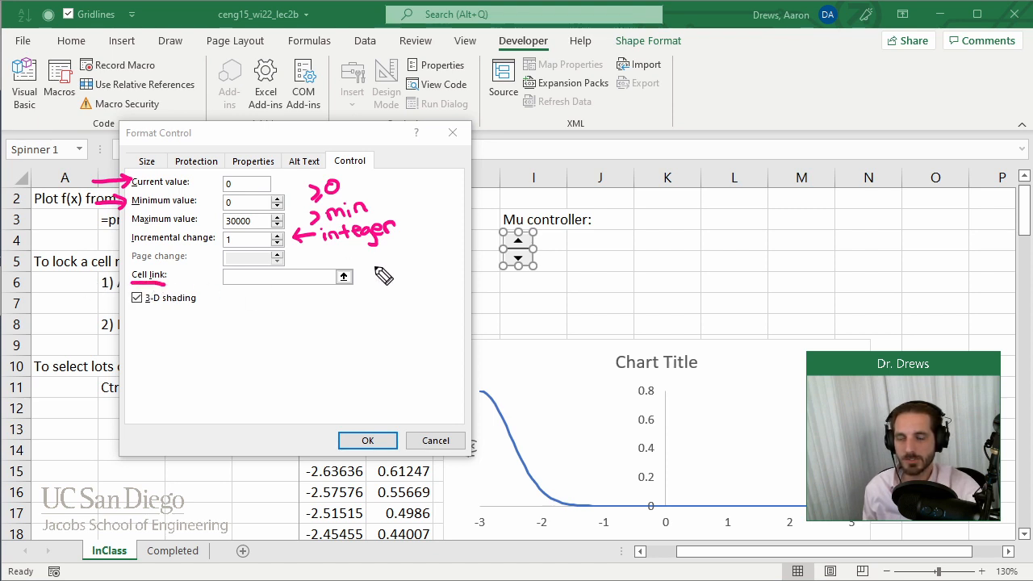
mouse_move(366, 274)
mouse_down()
mouse_move(396, 251)
mouse_move(457, 242)
mouse_up()
mouse_move(407, 284)
mouse_down()
mouse_move(393, 288)
mouse_move(426, 274)
mouse_up()
mouse_move(383, 315)
mouse_down()
mouse_move(397, 323)
mouse_move(452, 299)
mouse_move(468, 306)
mouse_up()
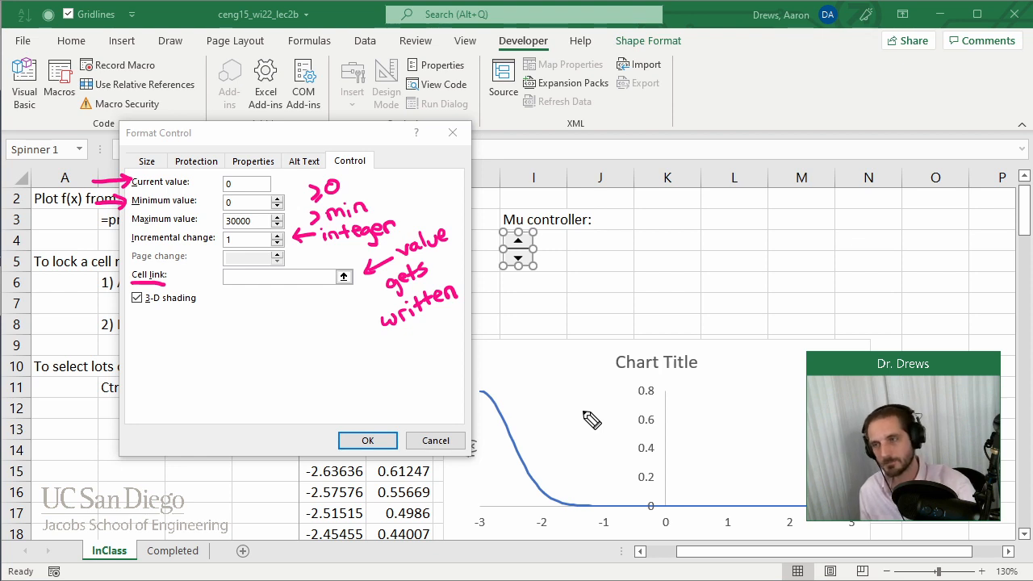
key(Escape)
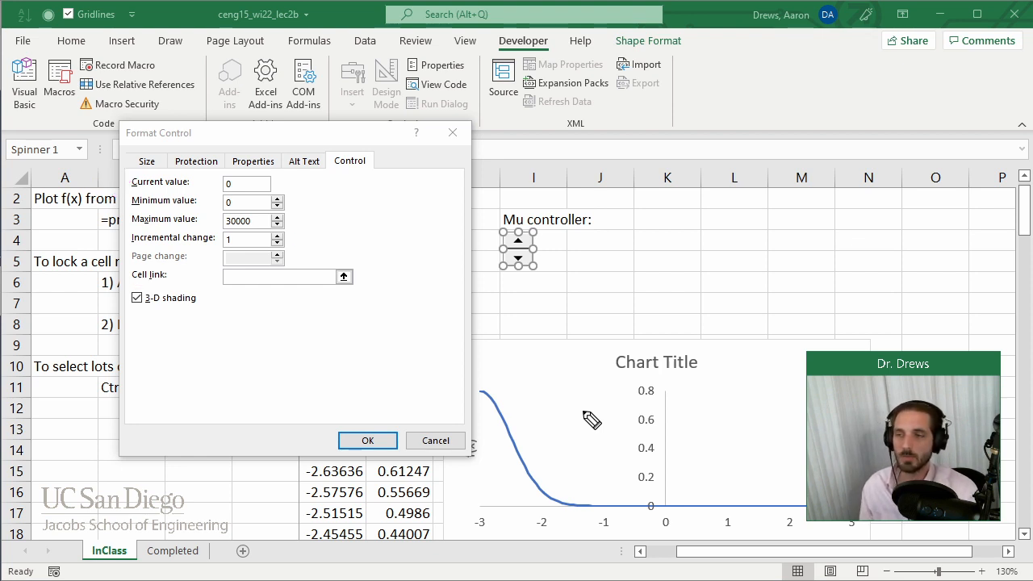
Step: Link the spin button to cell J4, apply the control settings, and select J4
click(346, 276)
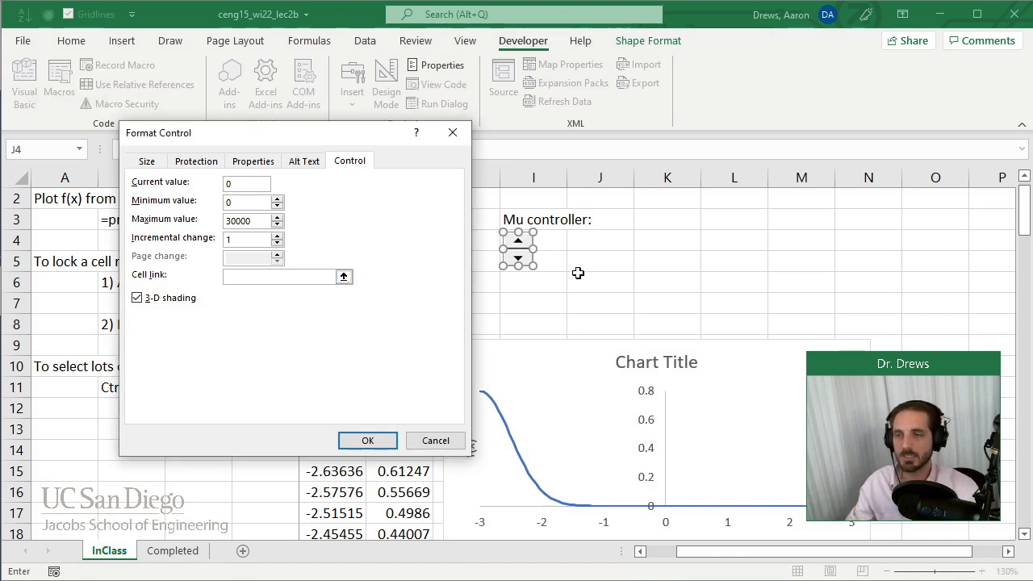
click(600, 239)
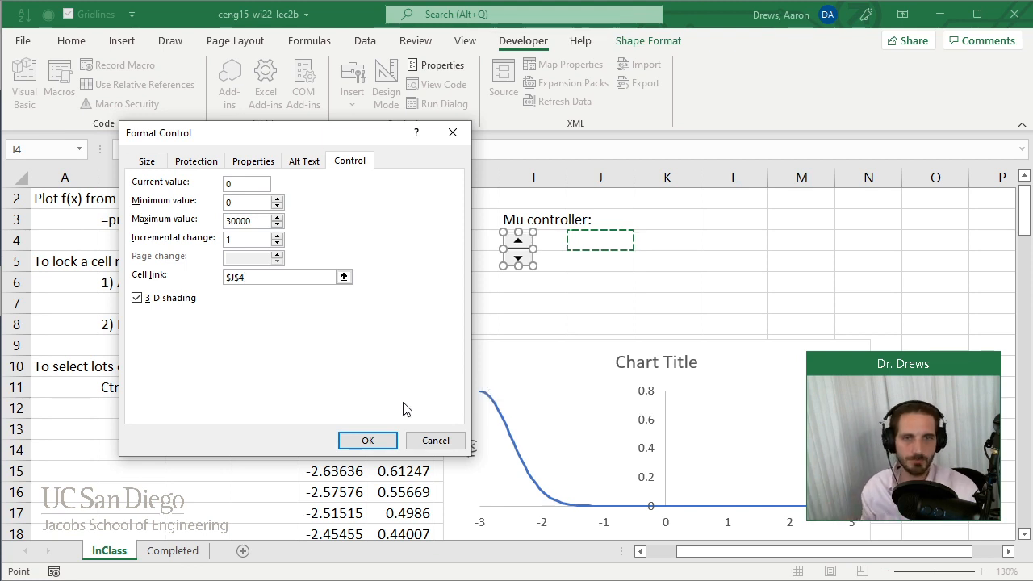
click(368, 441)
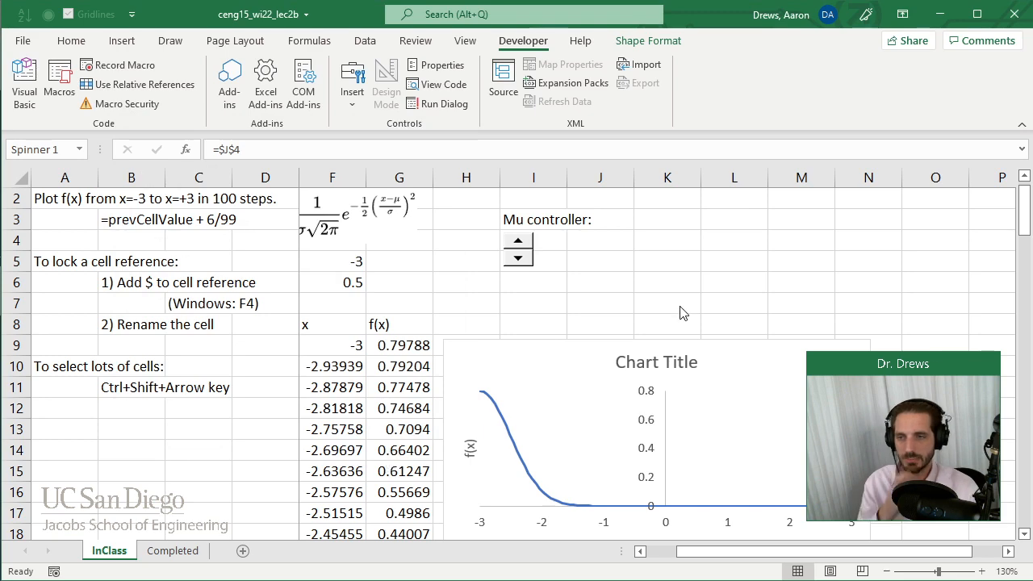
click(592, 241)
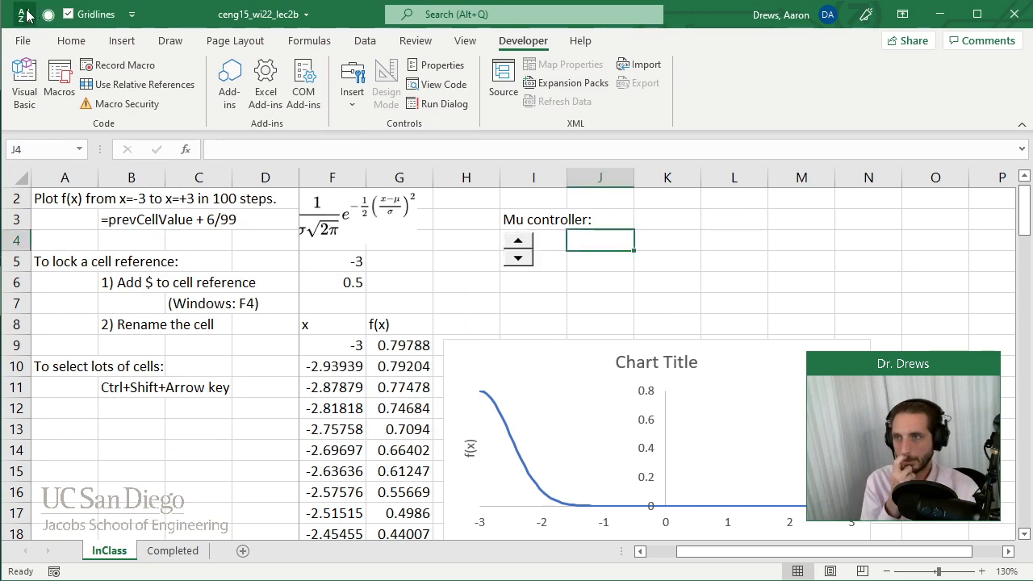
click(72, 42)
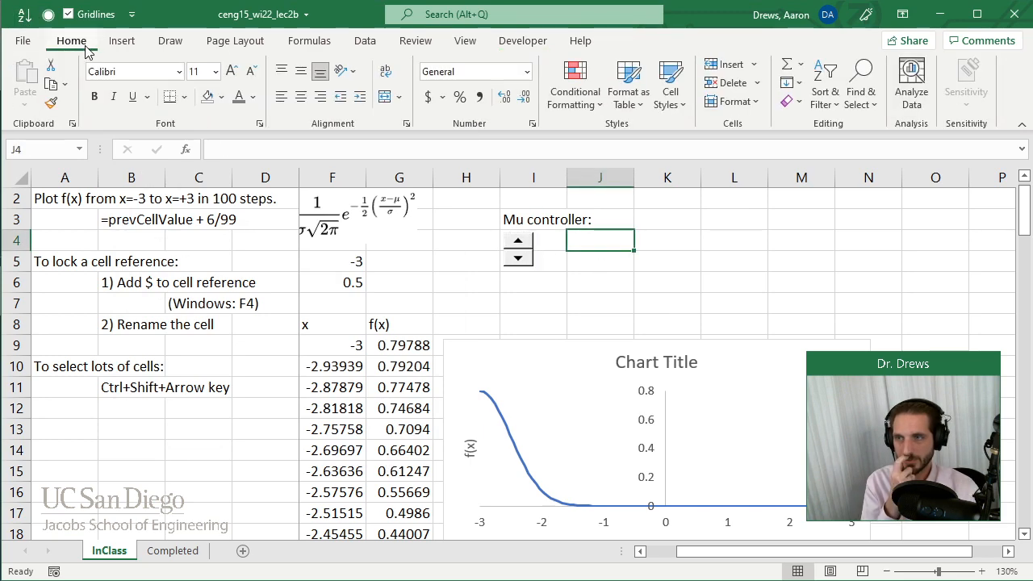
Step: Test the spin button by stepping the linked cell J4 up and down several times, finishing at 5
click(521, 244)
click(520, 244)
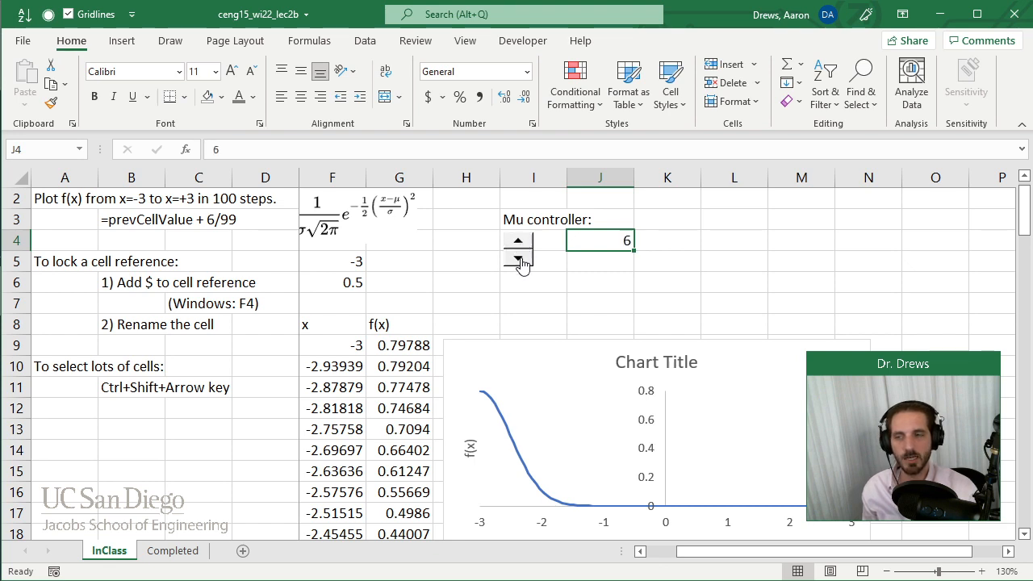
click(519, 259)
click(519, 260)
click(520, 260)
click(520, 260)
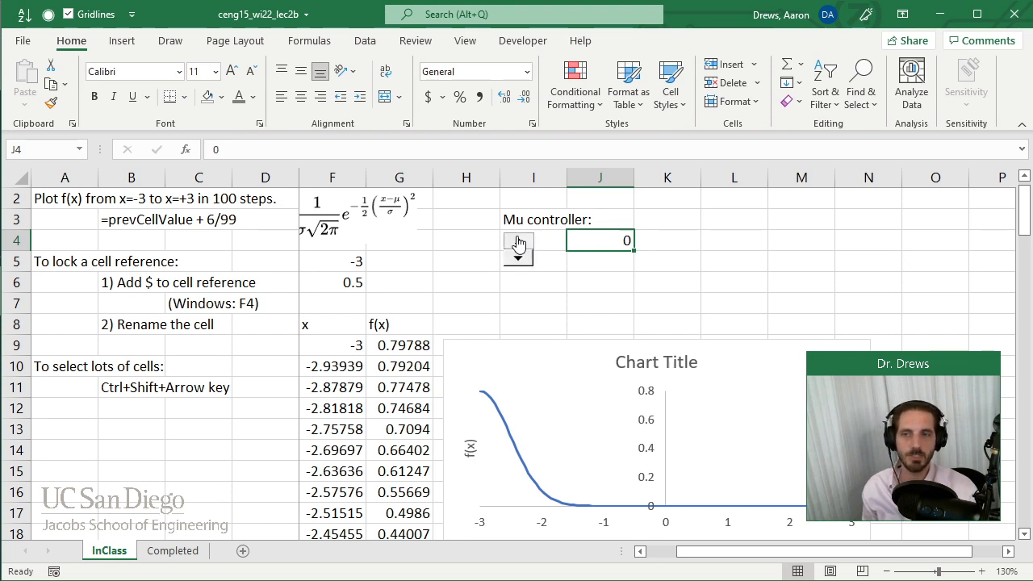
click(518, 243)
click(518, 243)
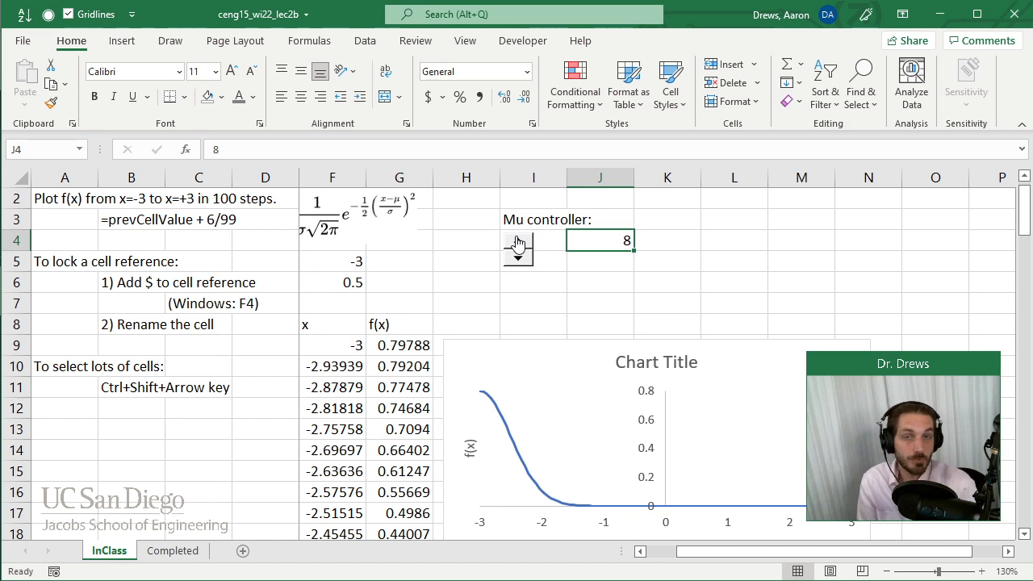
click(520, 259)
click(520, 259)
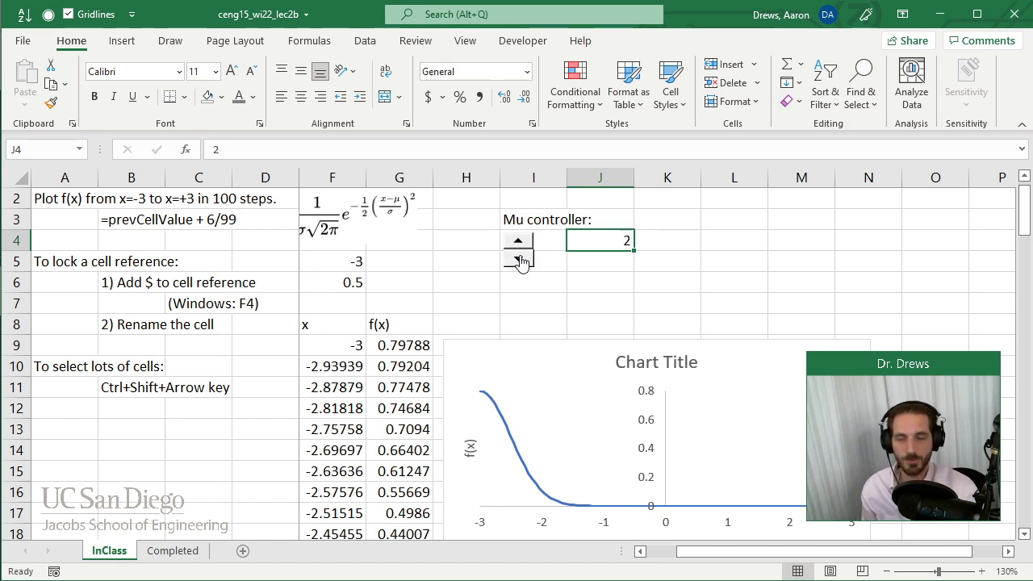
click(520, 259)
click(518, 240)
click(519, 240)
click(518, 241)
click(519, 240)
click(518, 240)
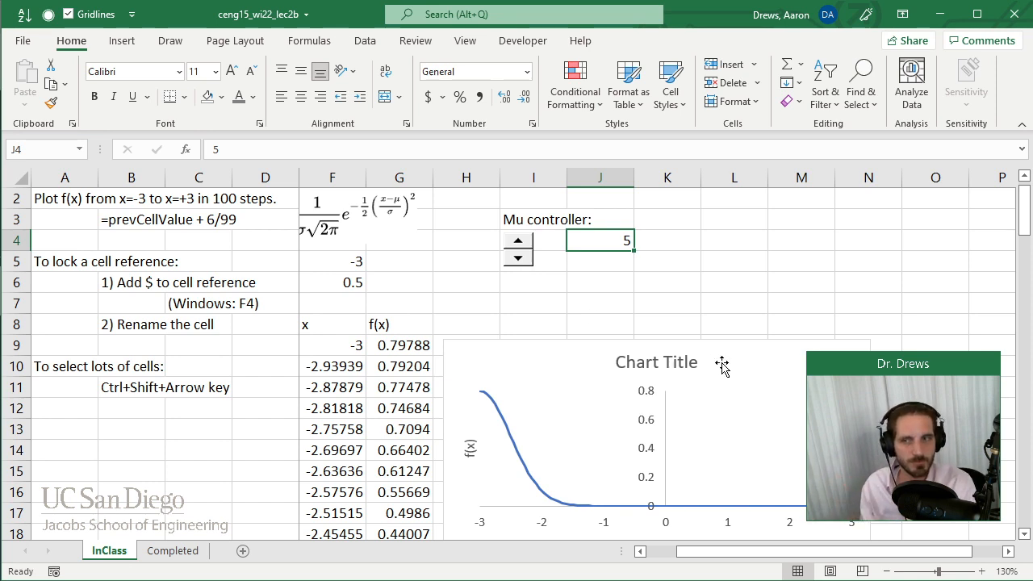
Step: Make mu in cell F5 follow the controller with the formula =J4-5
drag(750, 554, 698, 563)
click(403, 266)
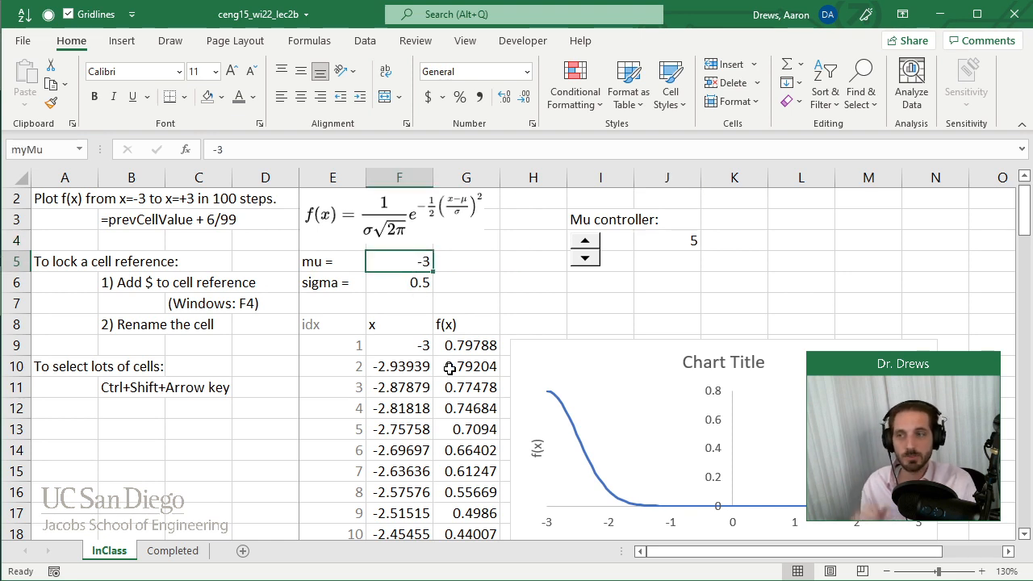
text(=)
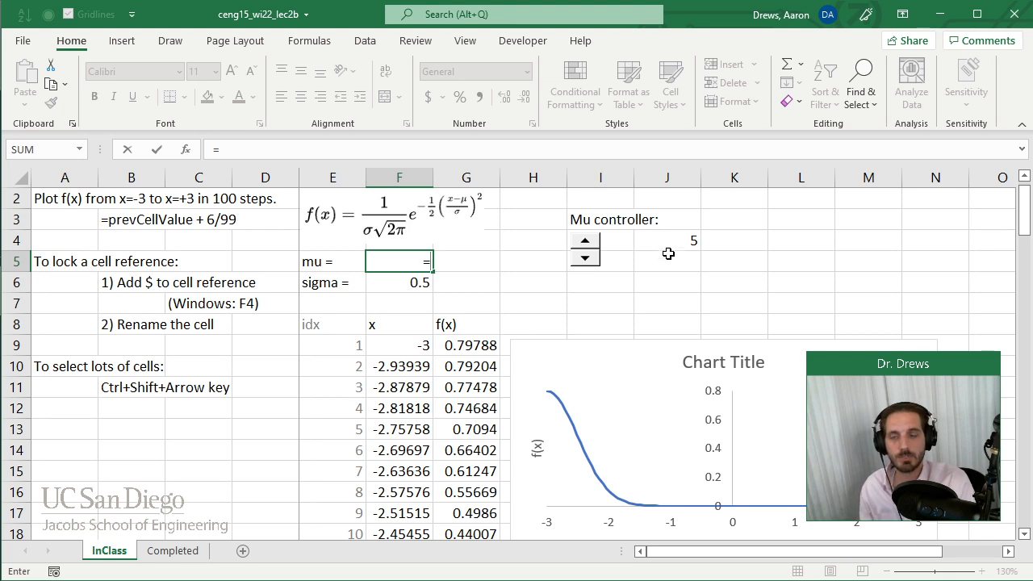
click(678, 242)
text(-5)
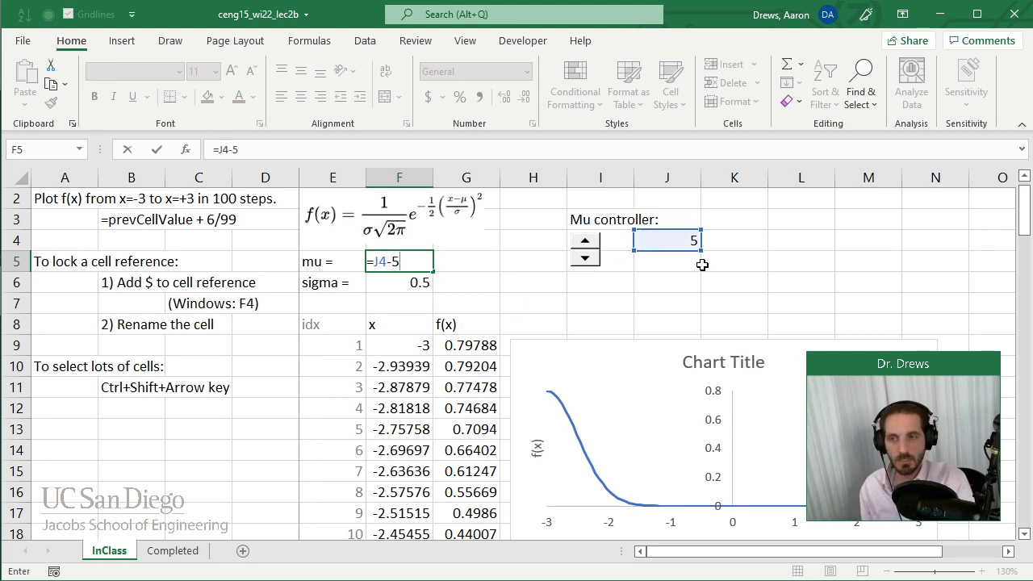
key(Return)
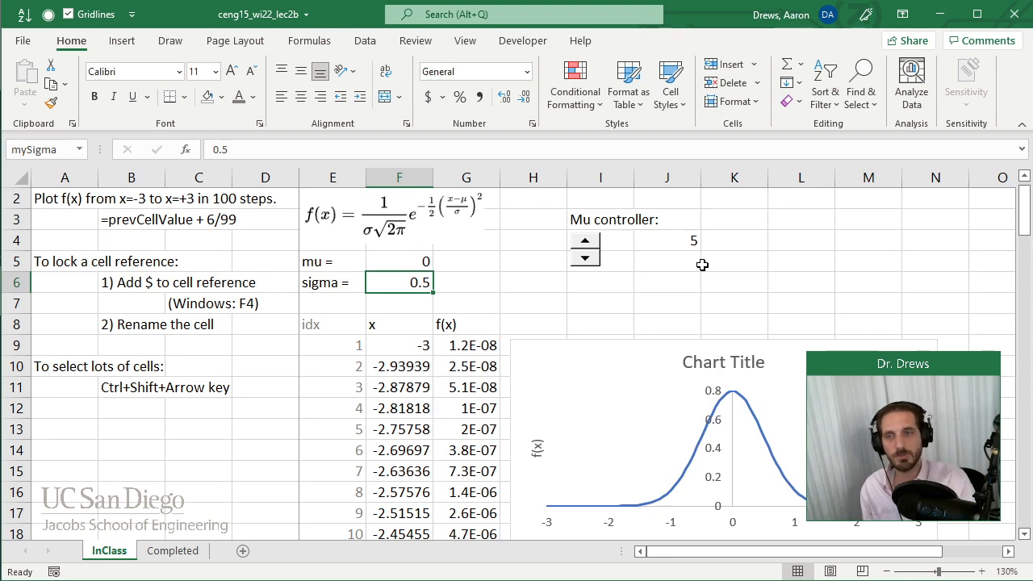
Step: Step the mu controller down to its minimum of 0 to shift the plotted curve toward negative x
click(585, 259)
click(585, 258)
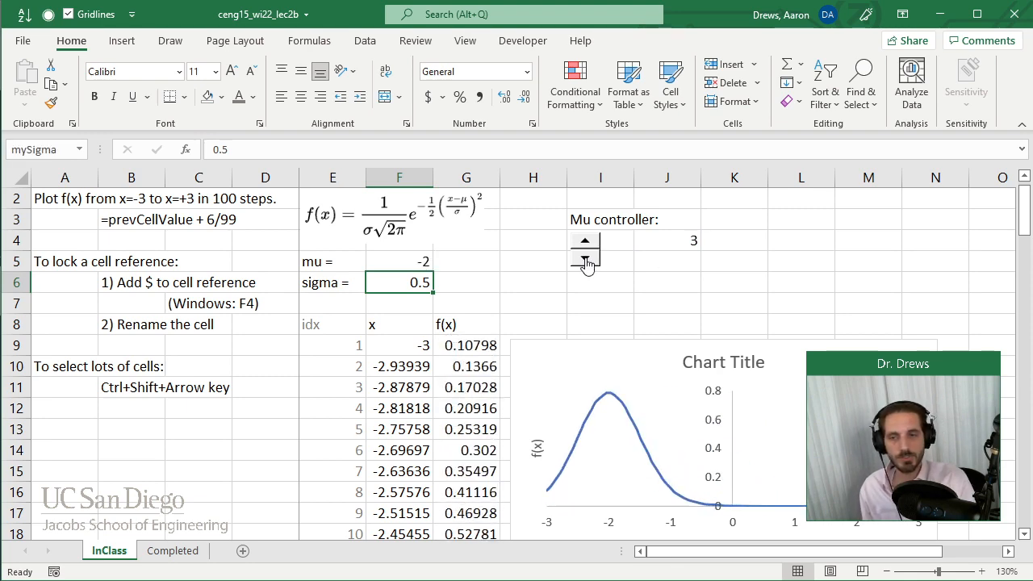
click(585, 259)
click(585, 259)
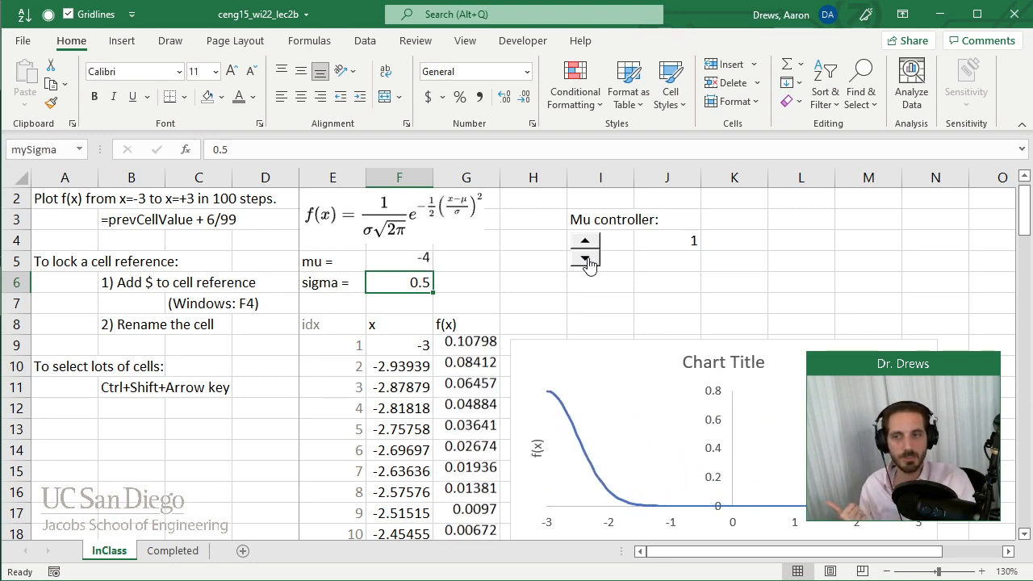
click(585, 260)
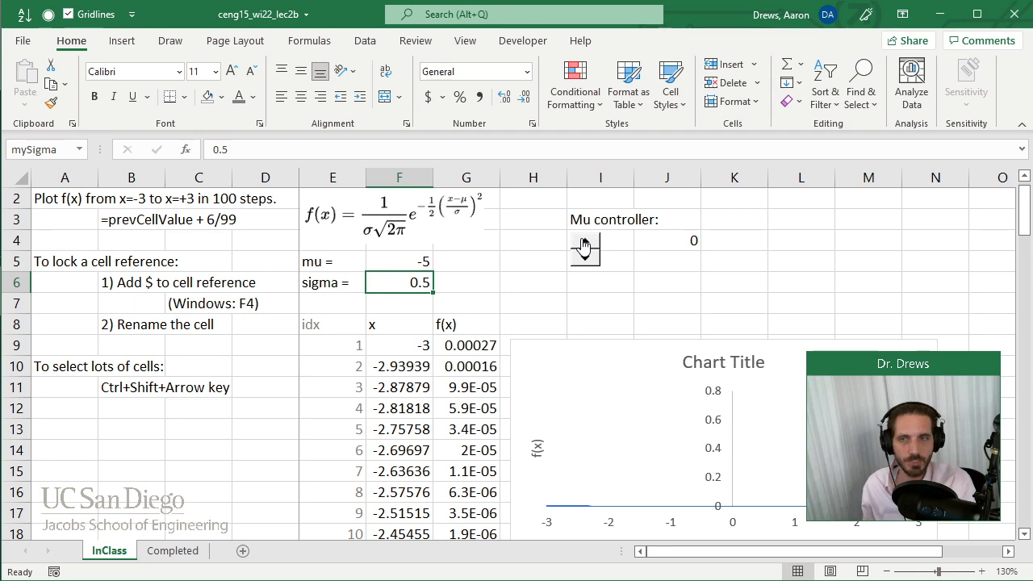
Step: Step the mu controller up to 9 to shift the plotted curve toward positive x
click(585, 244)
click(585, 245)
click(585, 244)
click(586, 244)
click(585, 245)
click(585, 245)
click(585, 245)
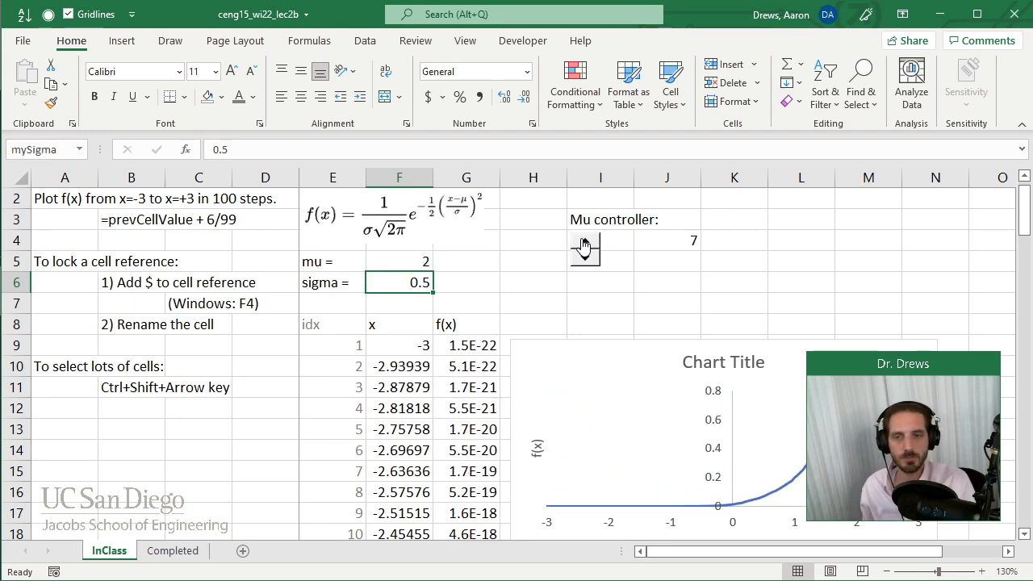
click(585, 245)
click(585, 245)
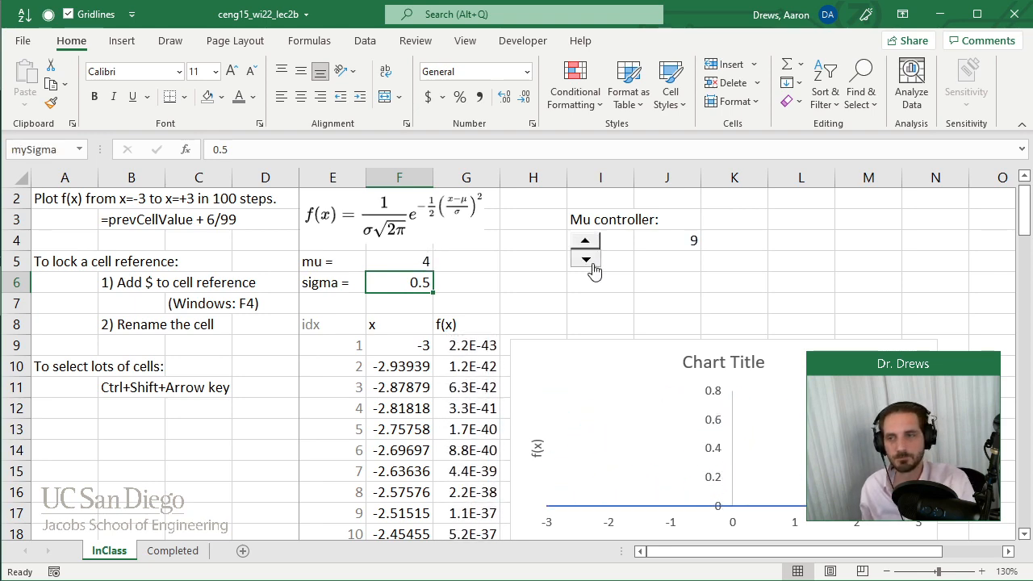
Step: Step the mu controller back down to 4 to bring the curve into the plotted range
click(587, 260)
click(587, 259)
click(586, 260)
click(587, 260)
click(587, 260)
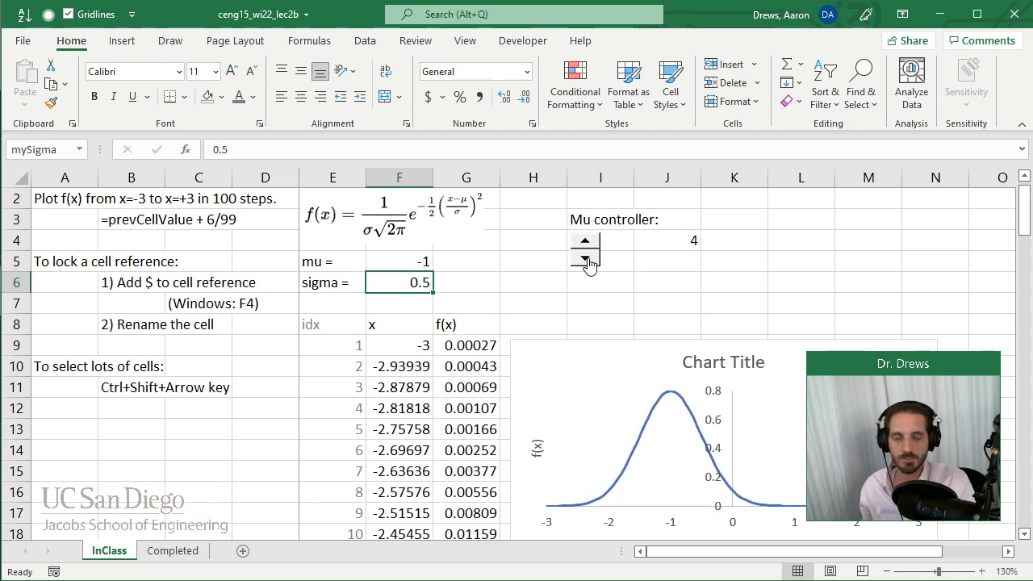
Step: Step the mu controller down to 3 and back up to 6 to move the curve across the plotted range
click(587, 261)
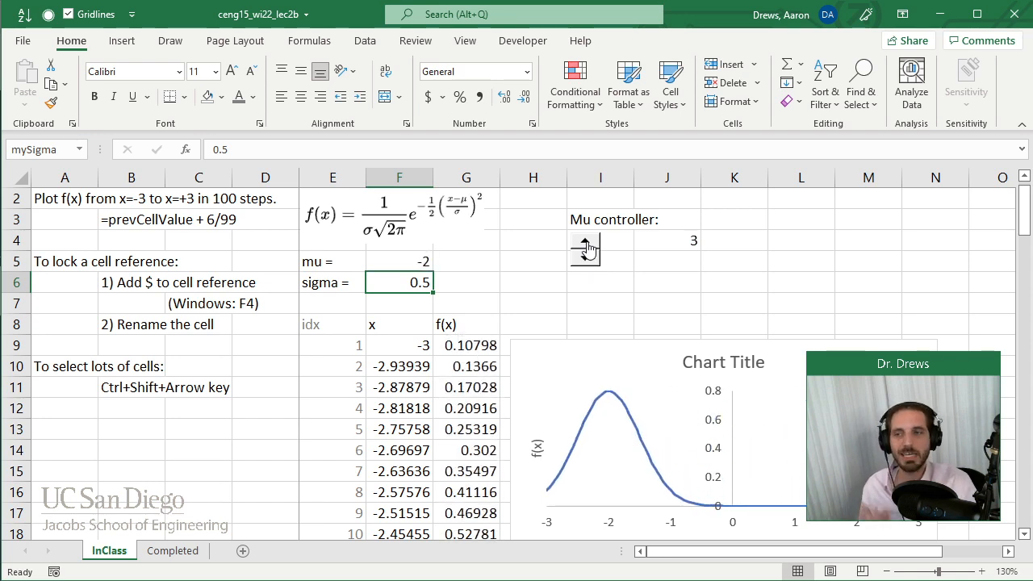
click(587, 244)
click(587, 245)
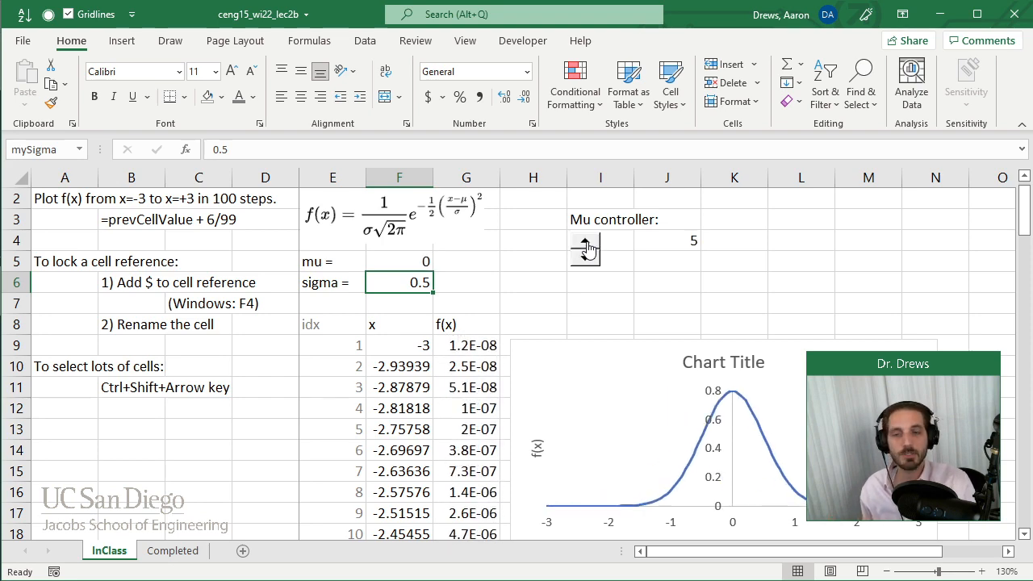
click(587, 245)
Step: Change the mu formula in cell F5 to =(J4-5)/10 so each controller step moves mu by 0.1
click(412, 261)
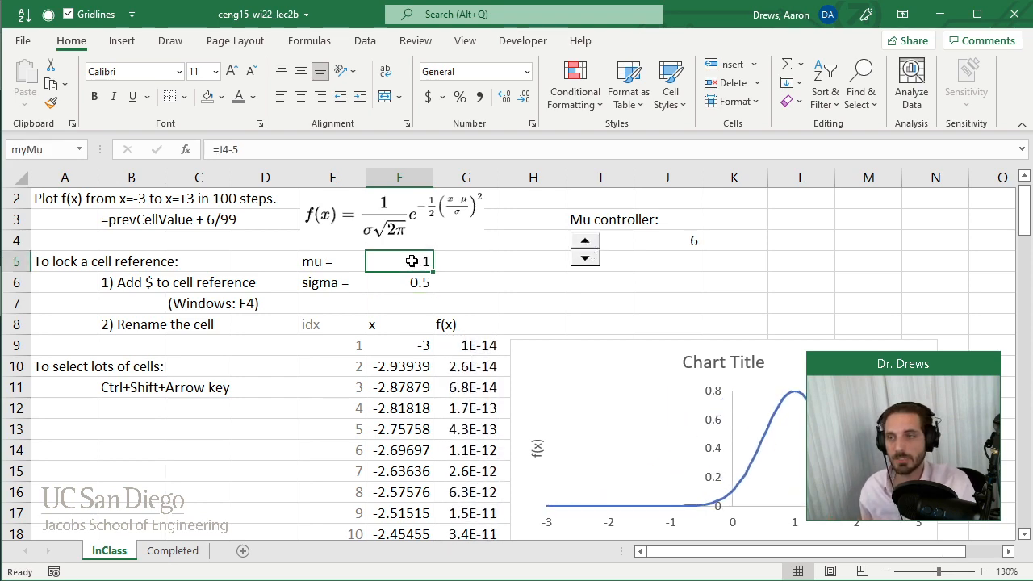
click(277, 150)
text())
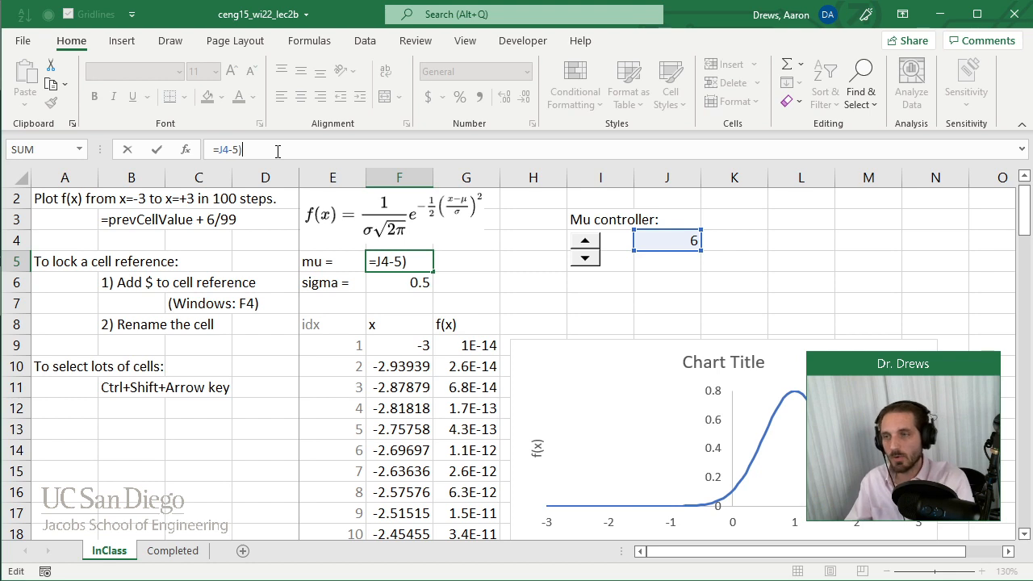
text(()
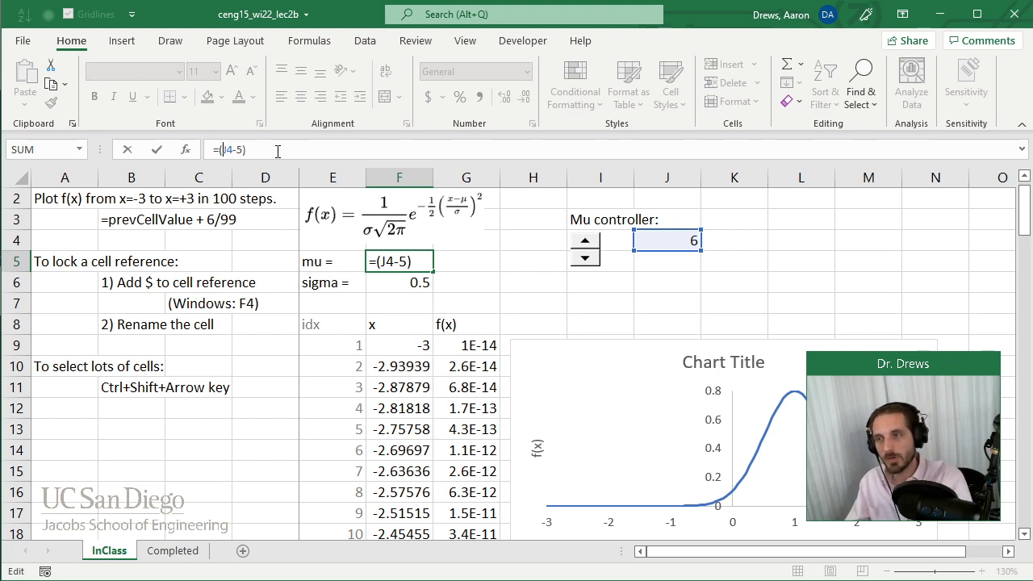
text(/)
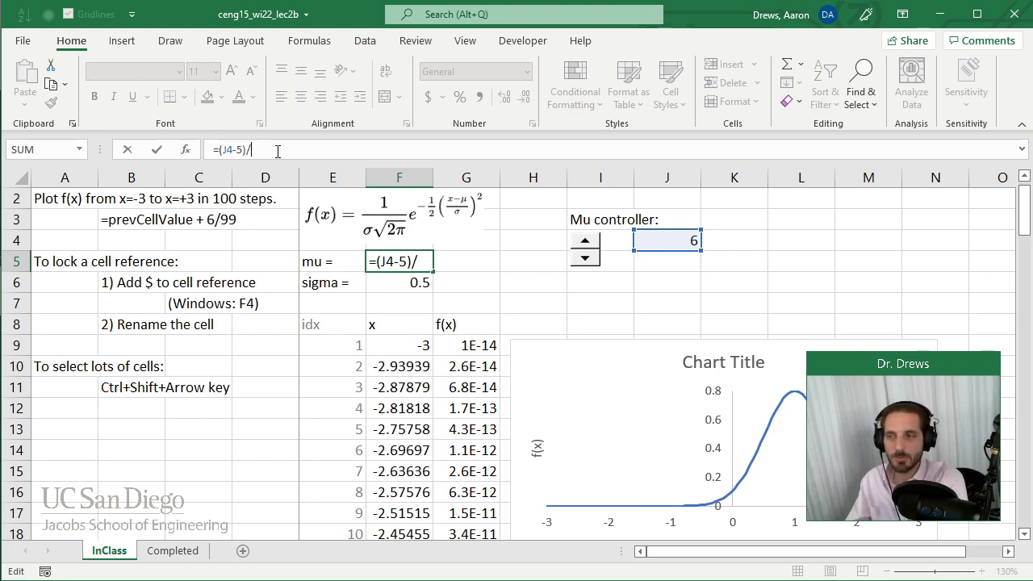
text(10)
key(Return)
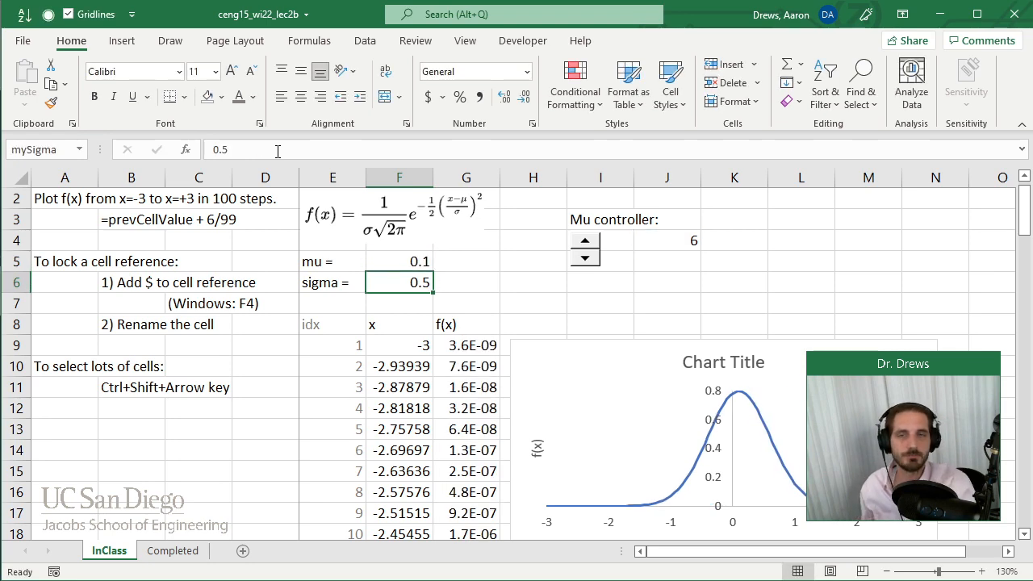
Step: Step the mu controller up to 14 and back down to 12 to shift the curve in finer increments
click(588, 243)
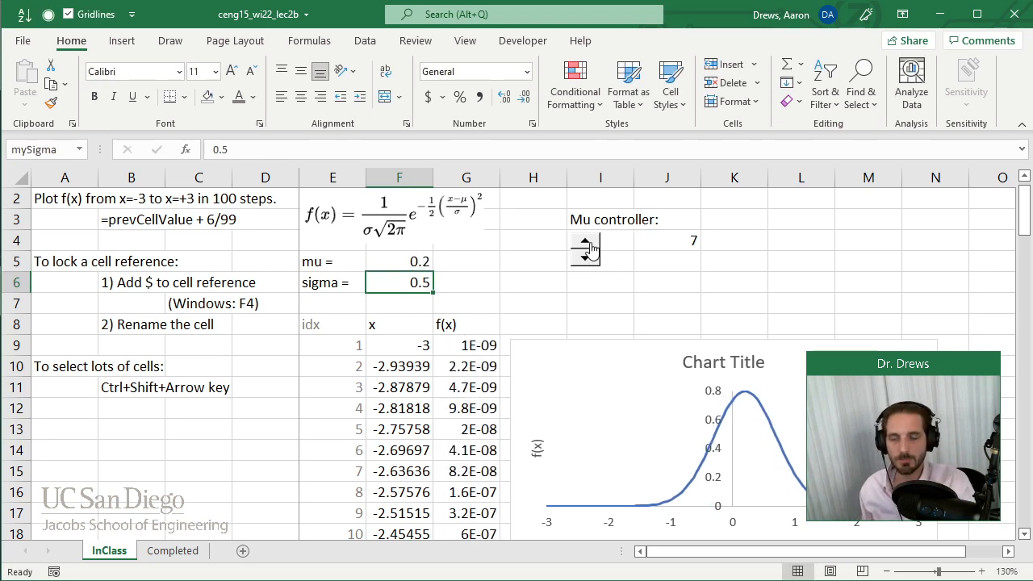
click(588, 243)
click(589, 243)
click(588, 243)
click(589, 243)
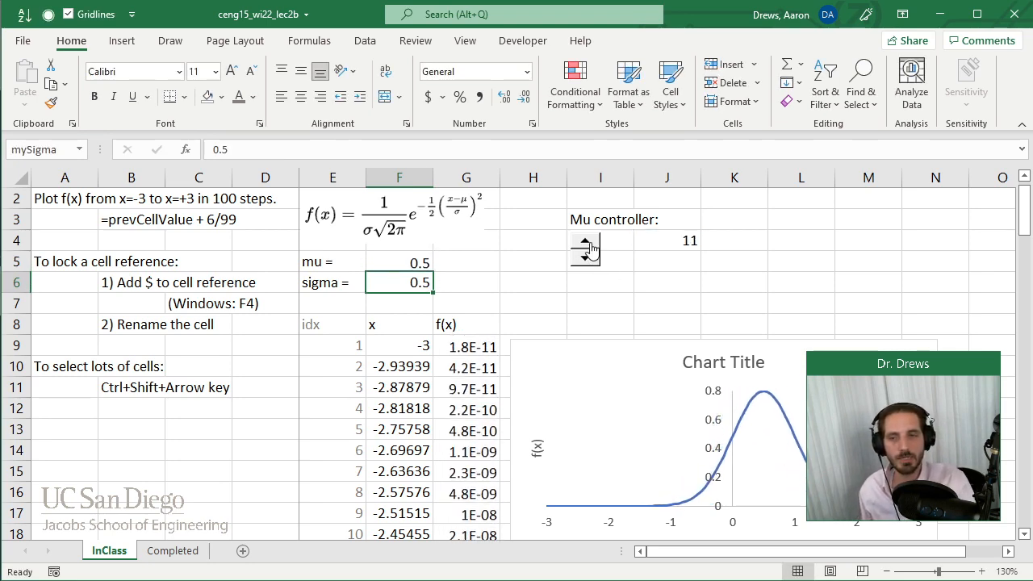
click(589, 244)
click(589, 244)
click(589, 244)
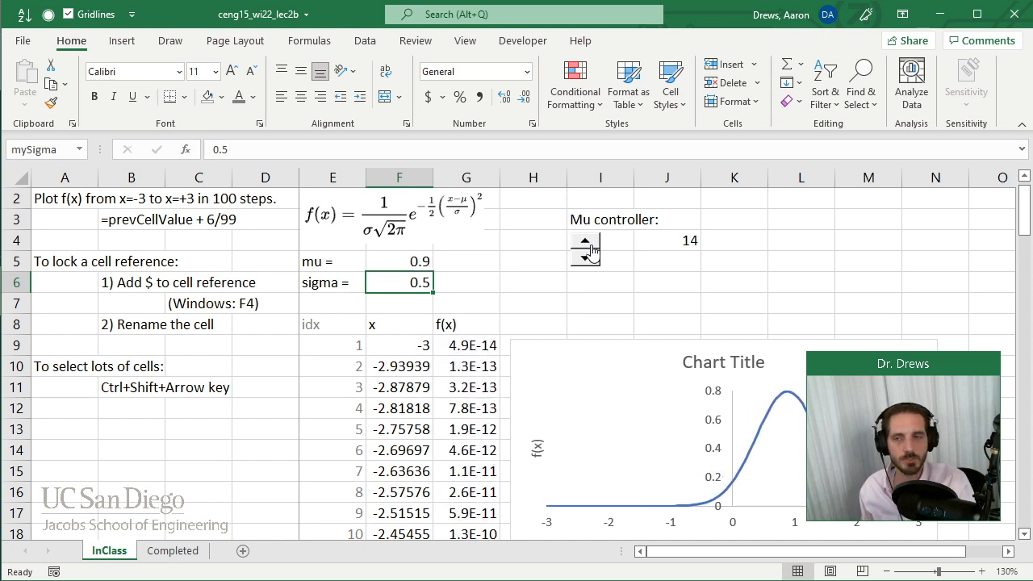
click(586, 259)
click(585, 260)
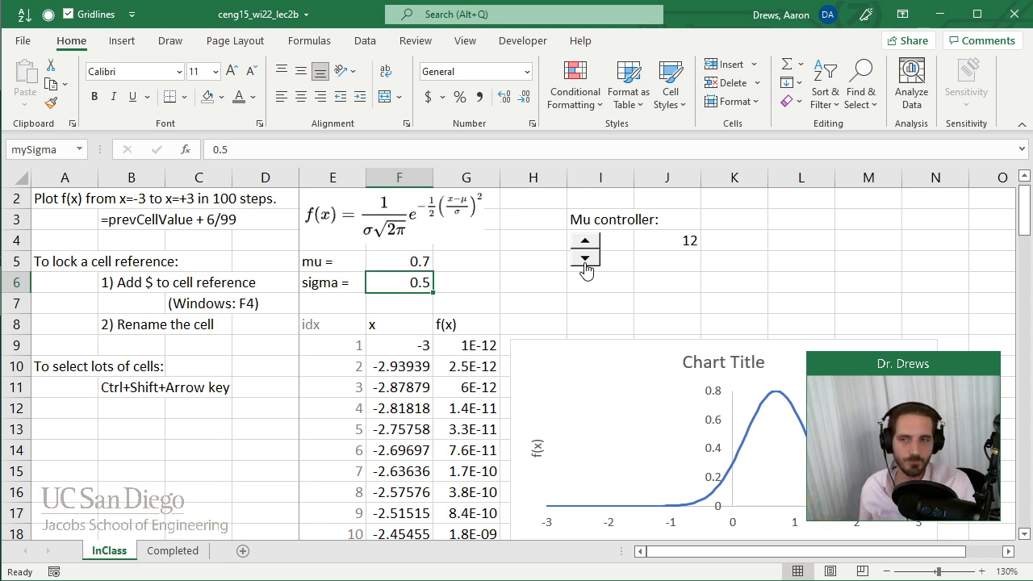
Step: Restore the mu formula in cell F5 to =J4-5 by removing the parentheses and the division by 10
click(411, 265)
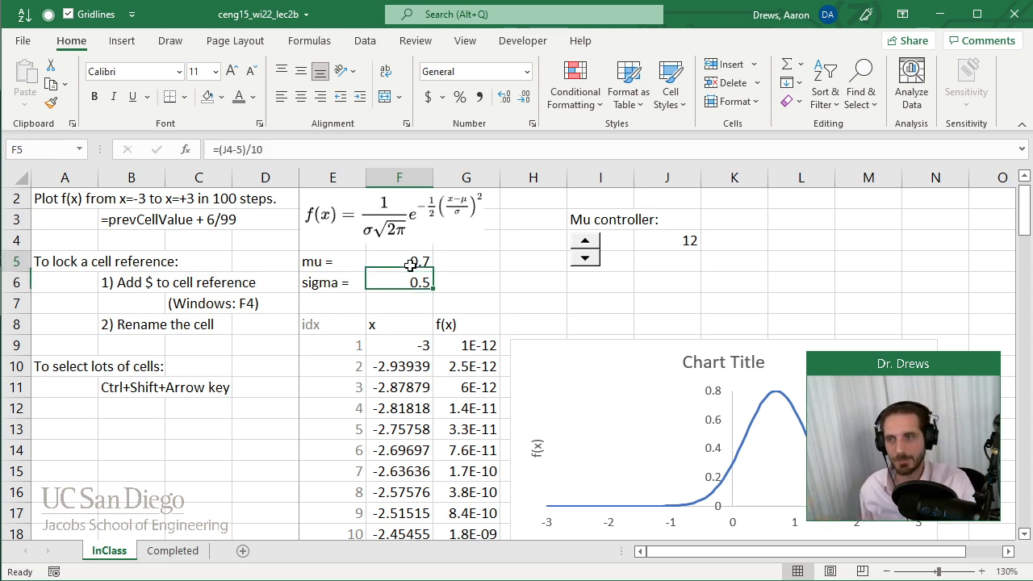
click(298, 153)
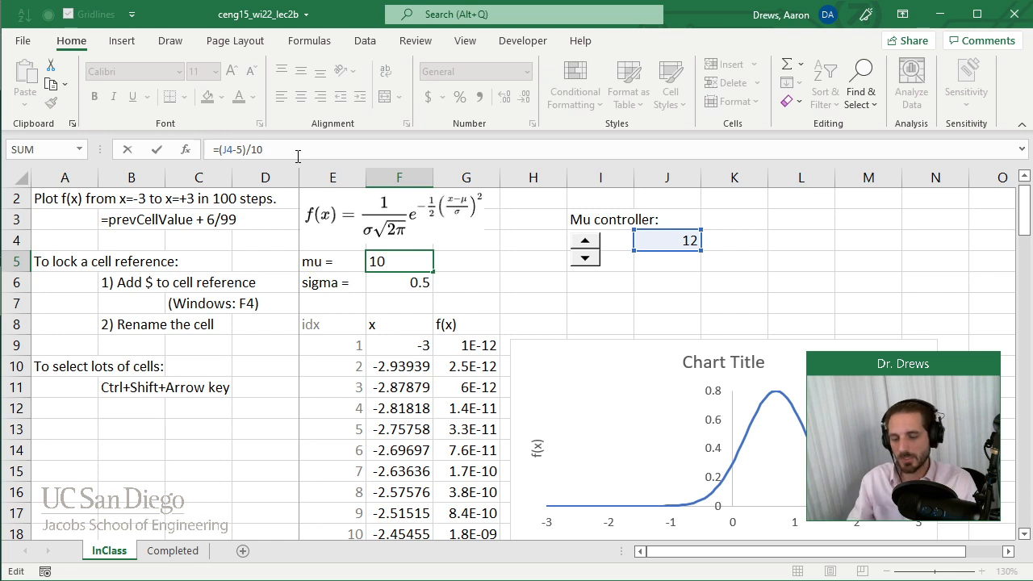
key(BackSpace)
key(BackSpace)
key(BackSpace)
key(BackSpace)
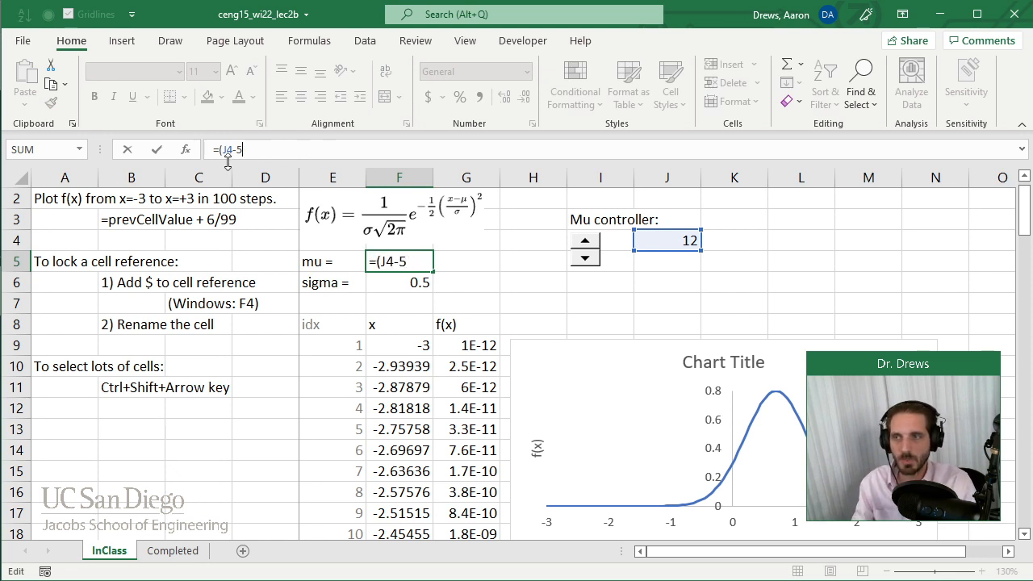
click(223, 154)
key(BackSpace)
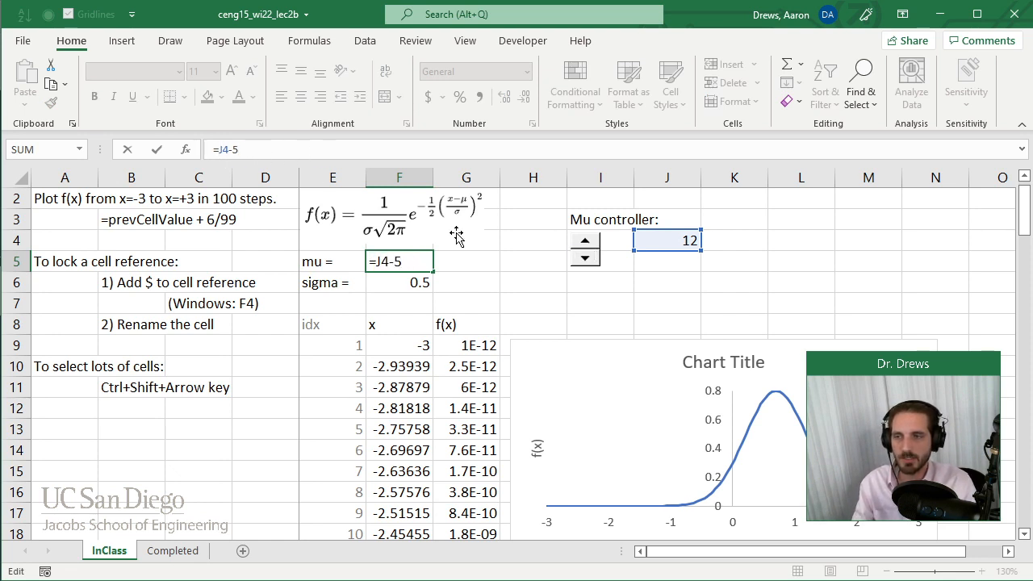
key(Return)
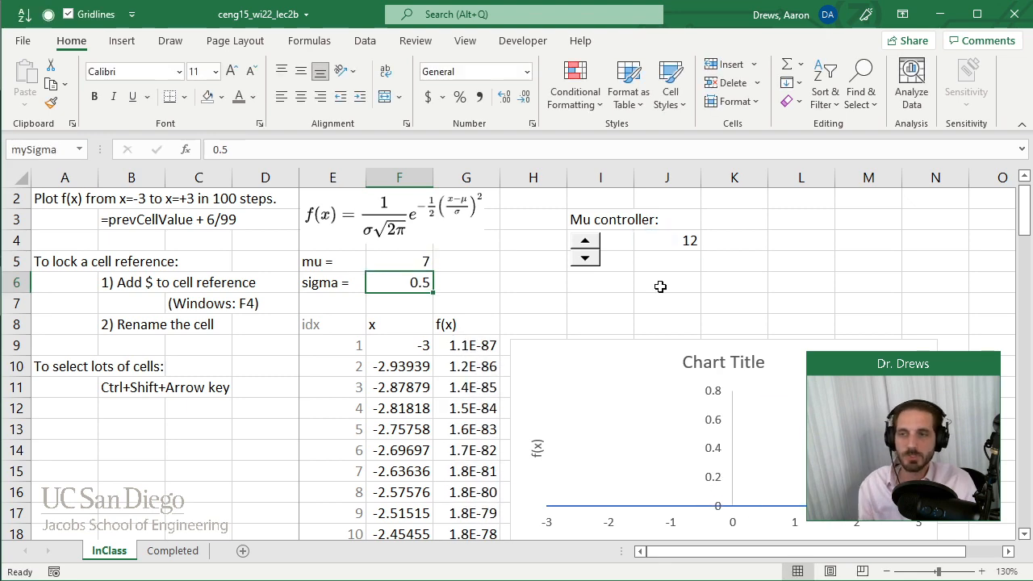
Step: Step the mu controller down to 4 to bring the curve back into the plotted range
click(583, 258)
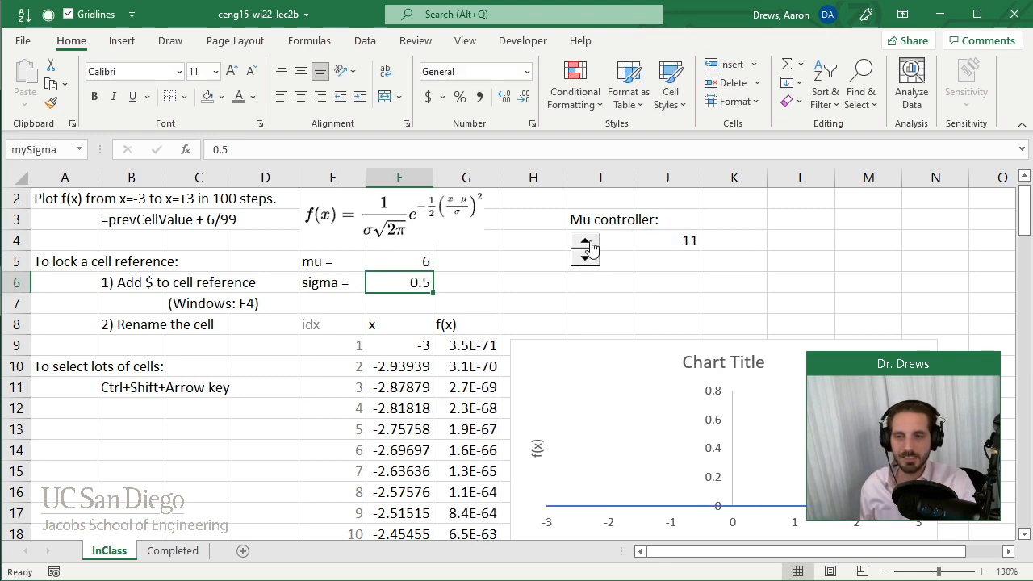
triple_click(587, 242)
click(586, 242)
drag(590, 260, 592, 248)
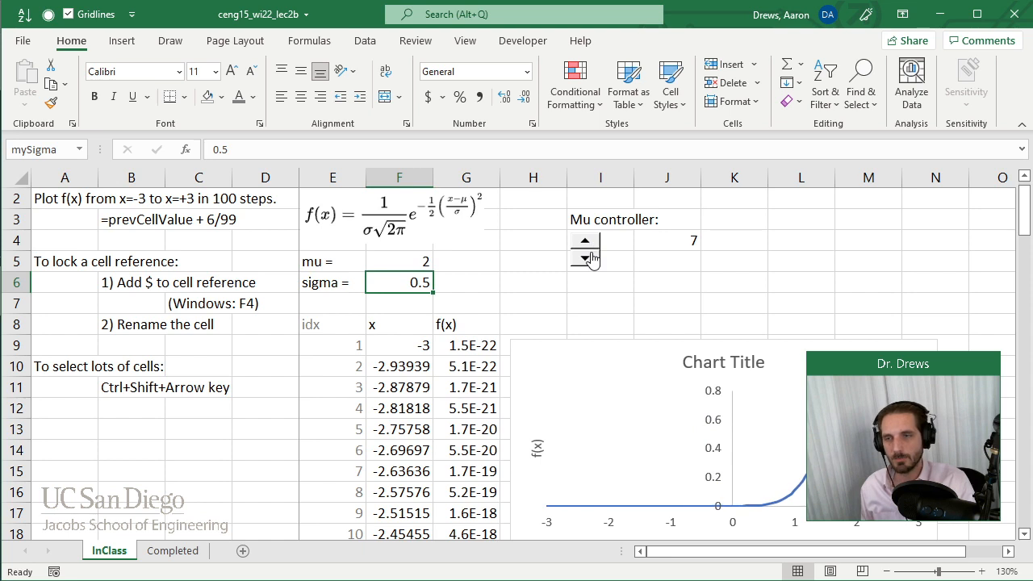
click(592, 260)
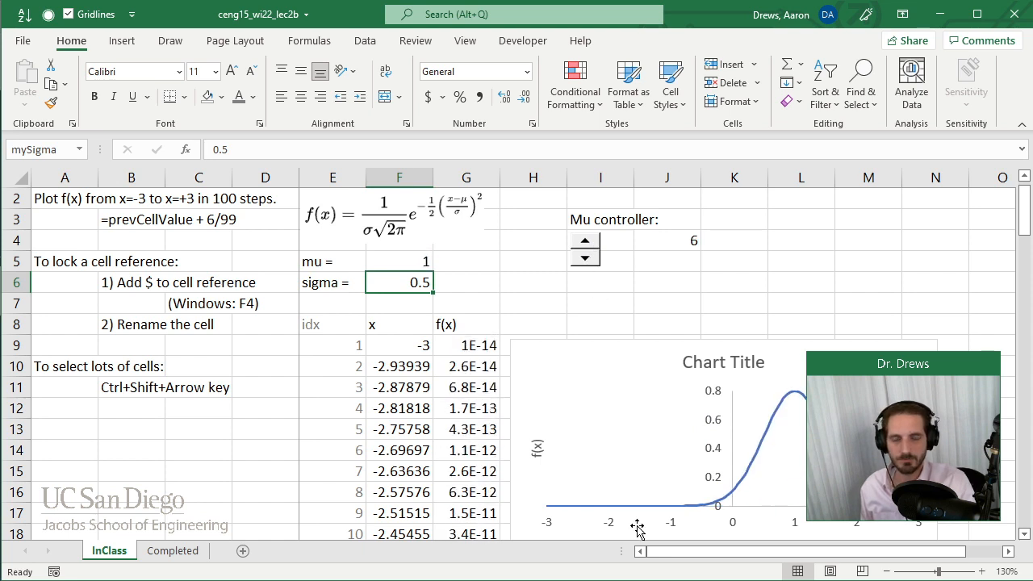
click(594, 265)
click(594, 270)
Step: Enter the label "Sigma controller:" in cell L3
click(828, 284)
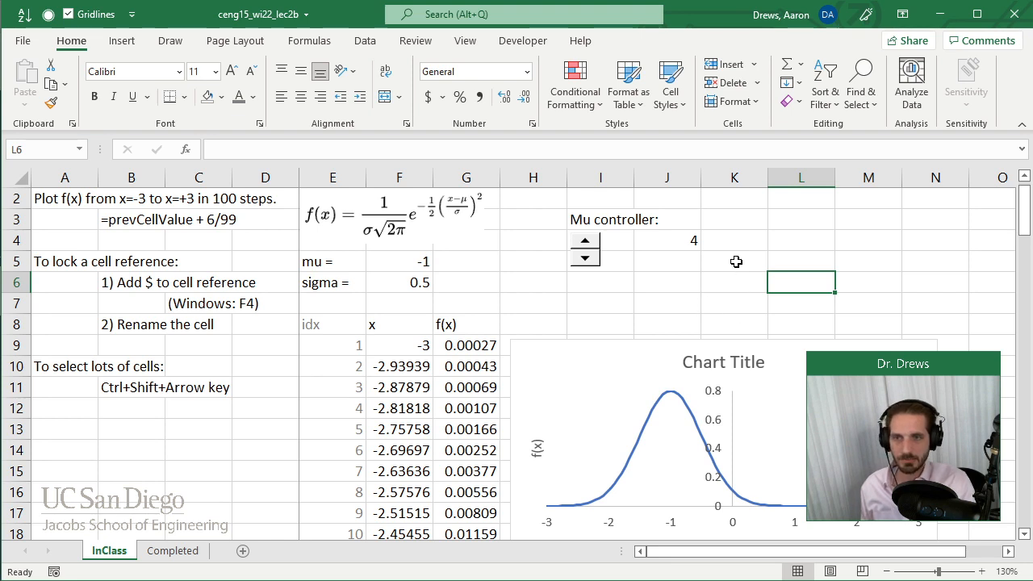
click(791, 221)
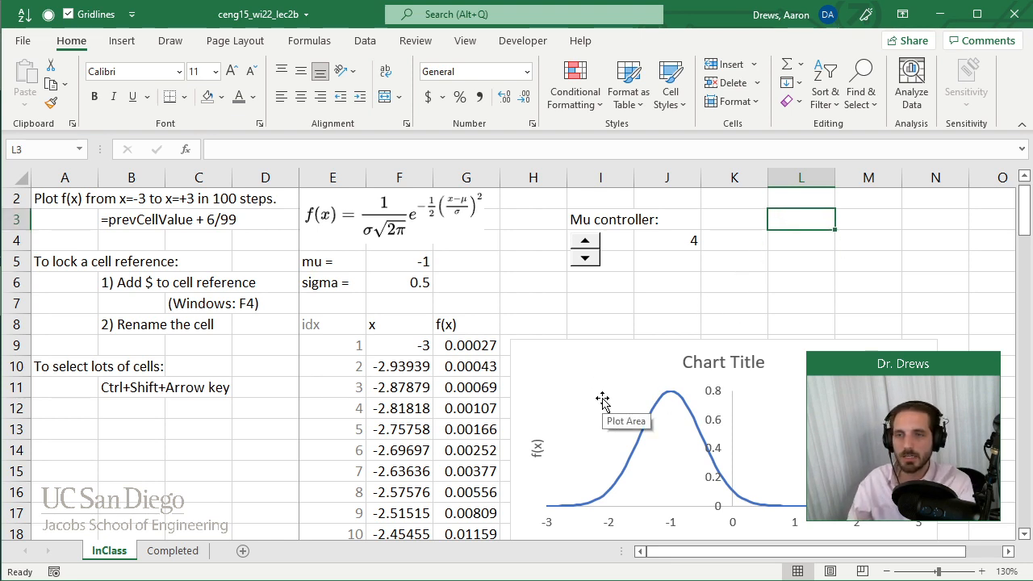
text(Sigma cont)
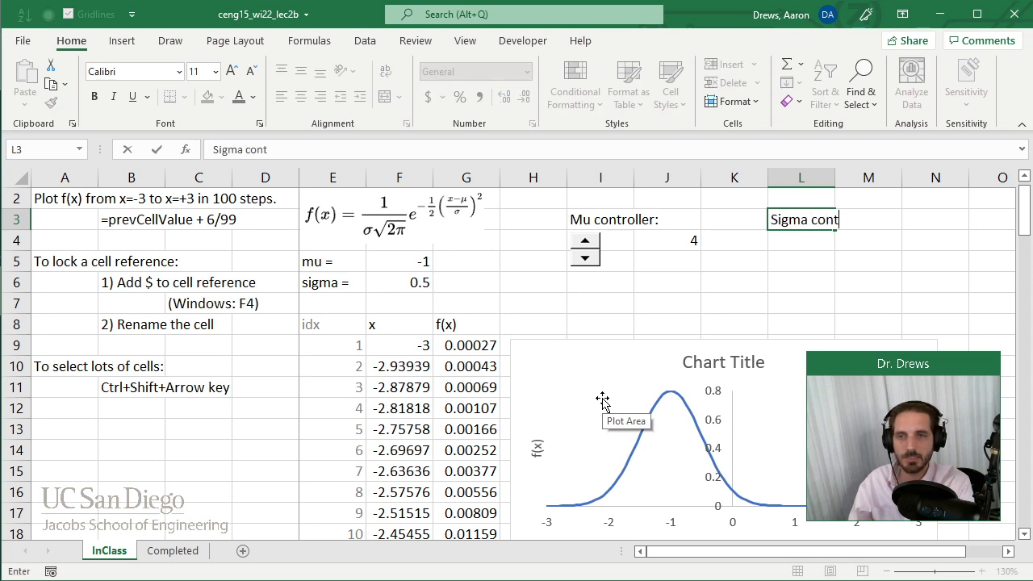
text(roller:)
key(Return)
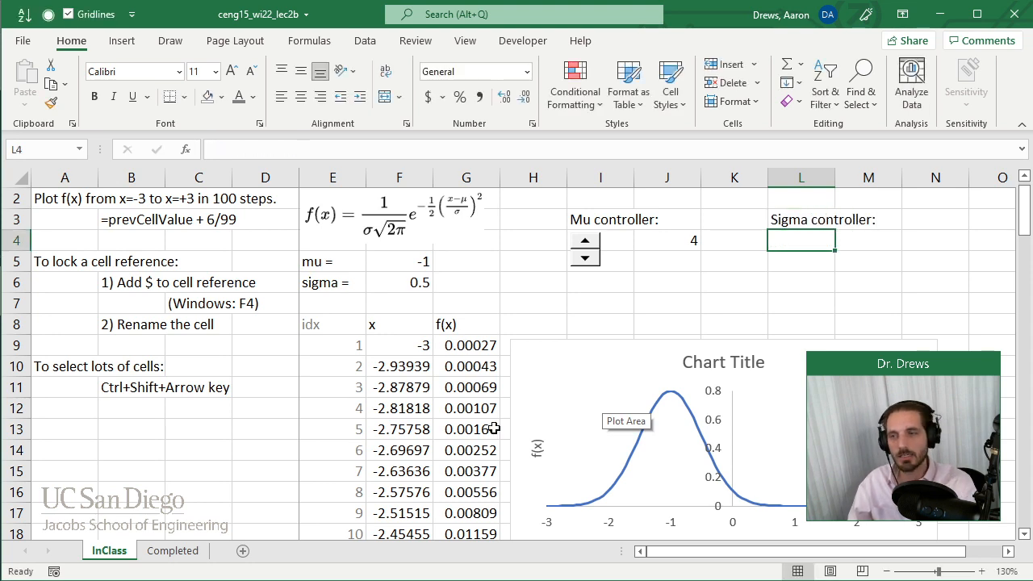
Step: Enter the note "<- Make controller vary sigma from 0.1 up ??? In increments of 0.1." as text in cell G6
click(498, 291)
text(')
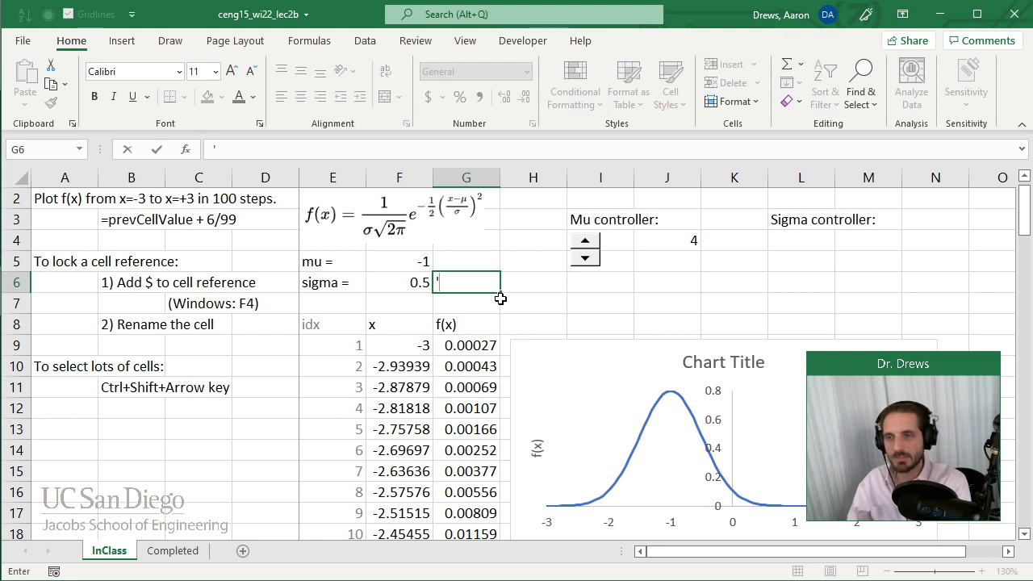
text(<- Mak)
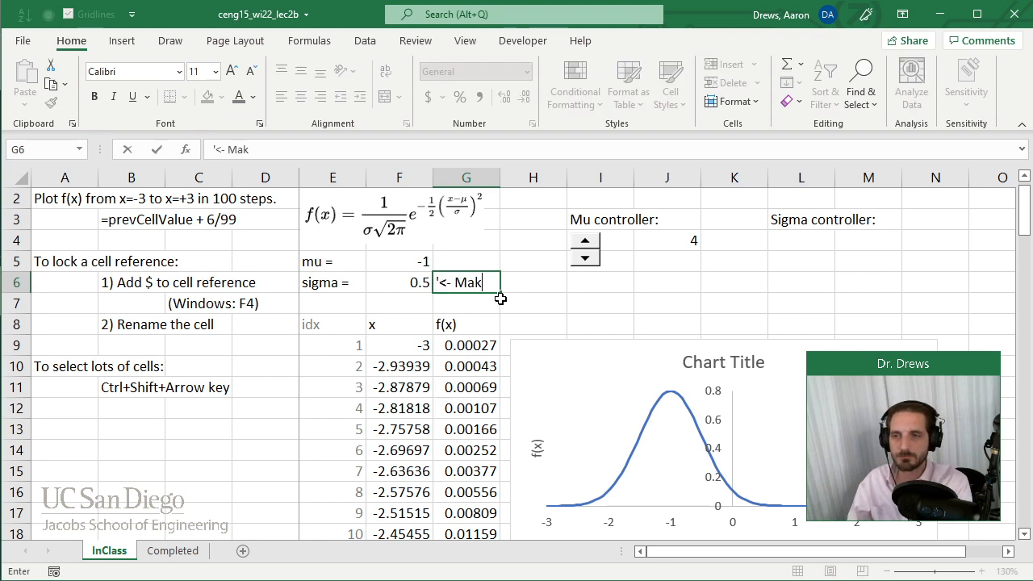
key(BackSpace)
key(BackSpace)
key(BackSpace)
text(U)
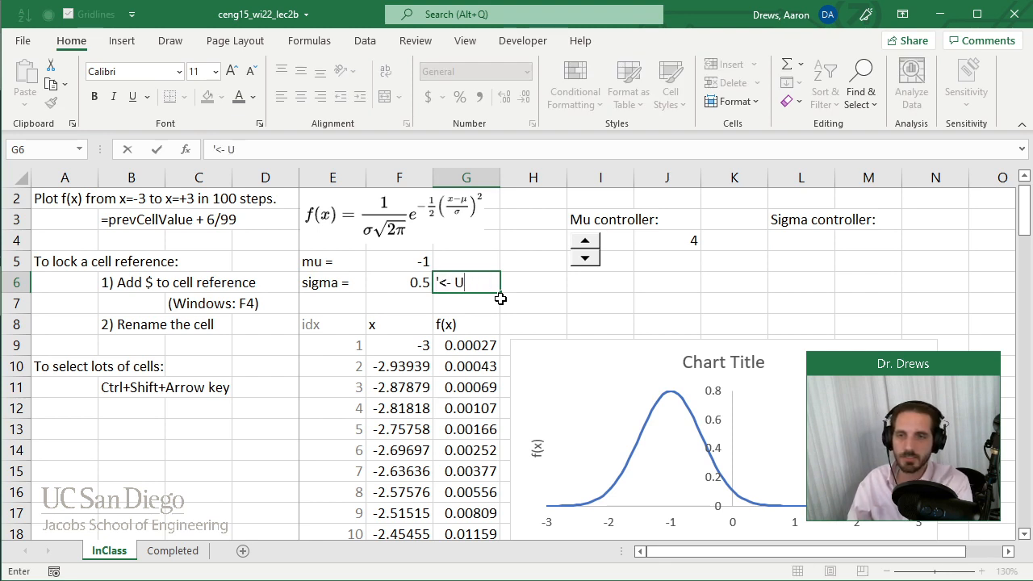
key(BackSpace)
text(Make controlle)
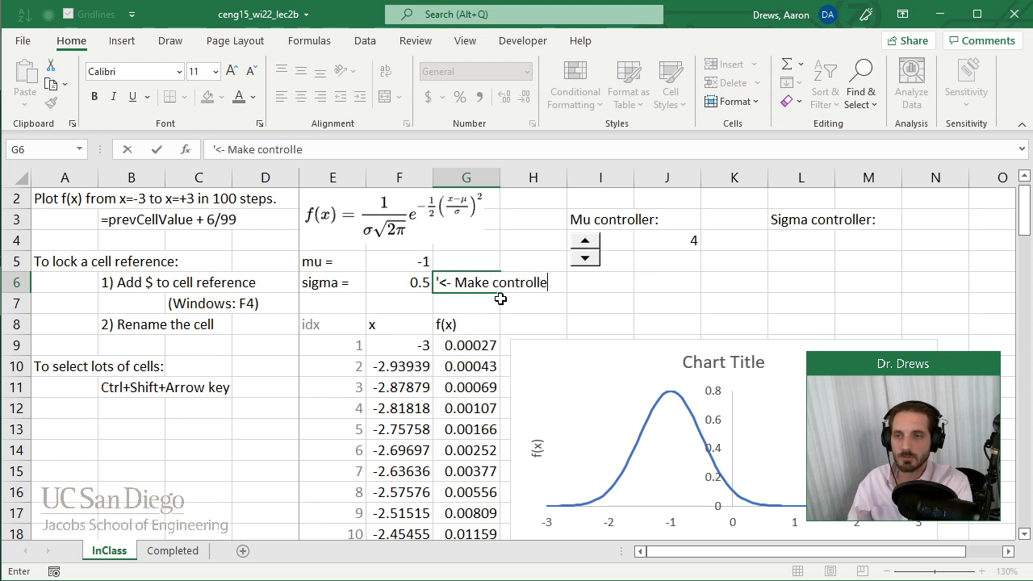
text(r vary sigma )
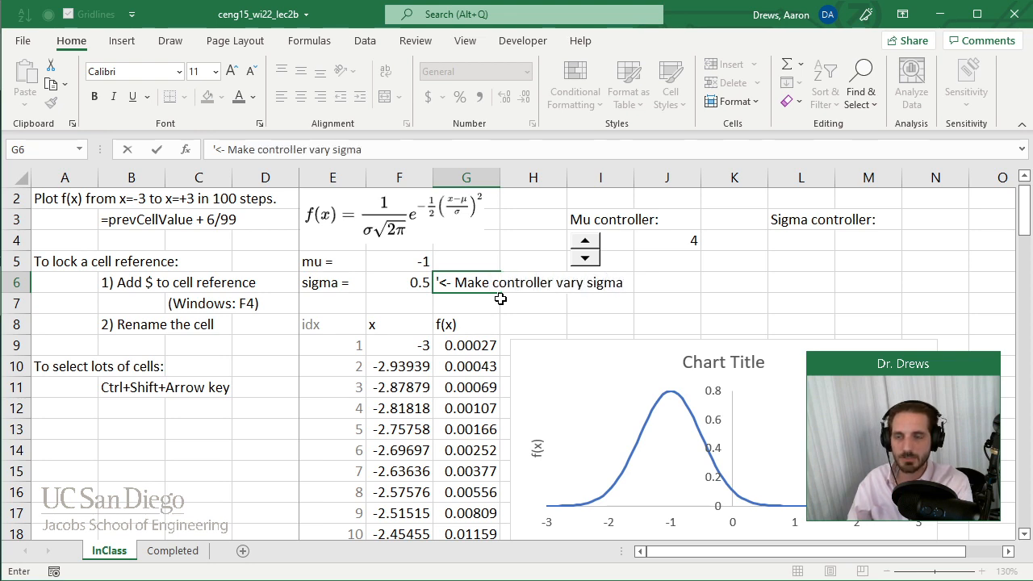
text(from 0.1 u)
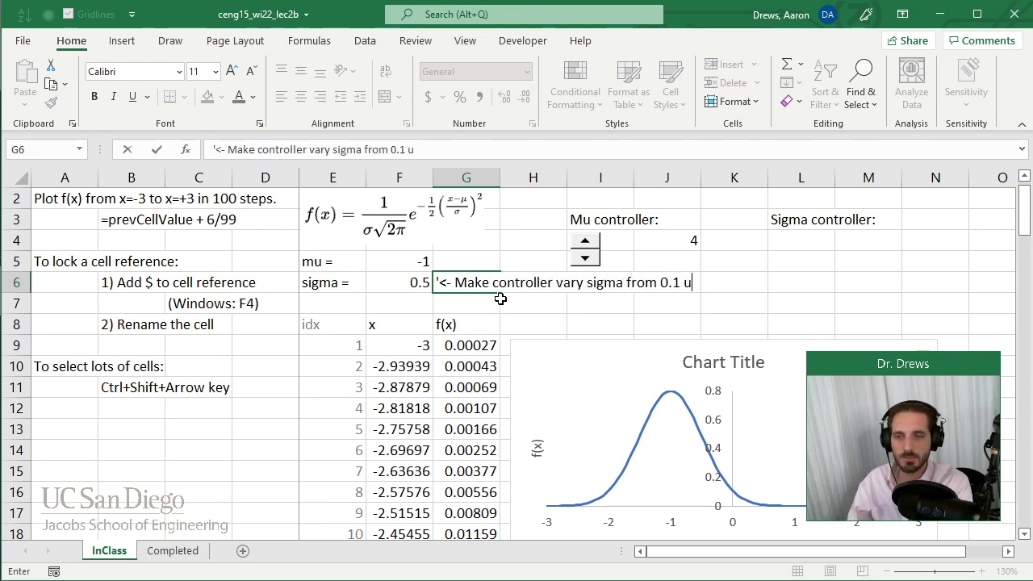
text(p ???)
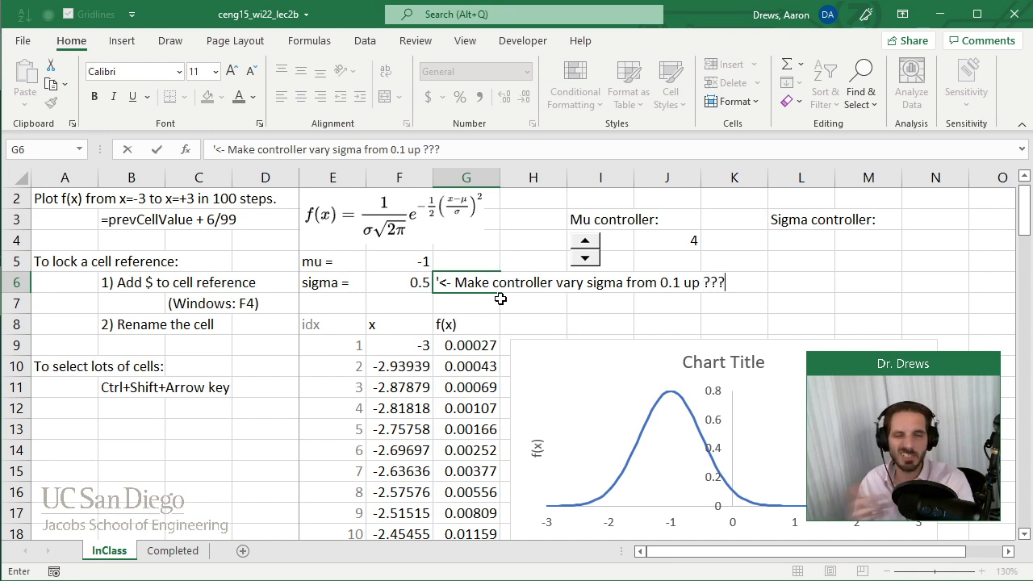
text( i)
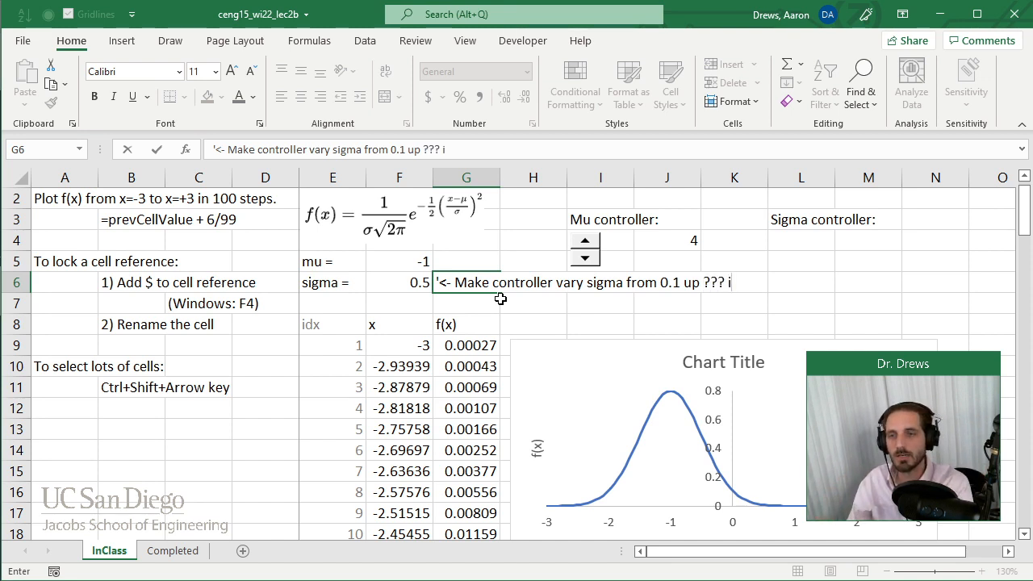
text(n increments of 0)
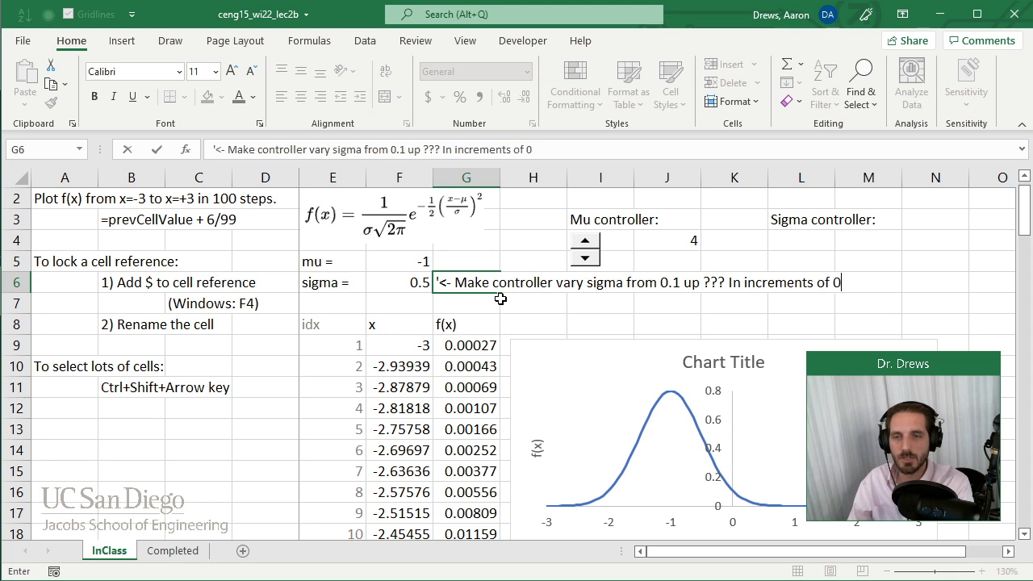
text(.1.)
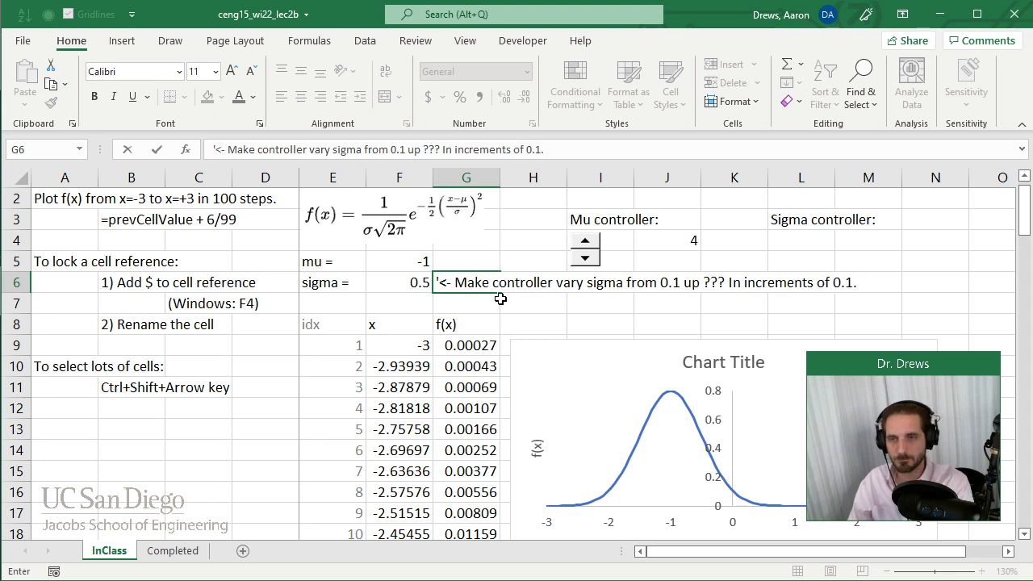
key(Left)
key(Left)
key(Right)
key(Right)
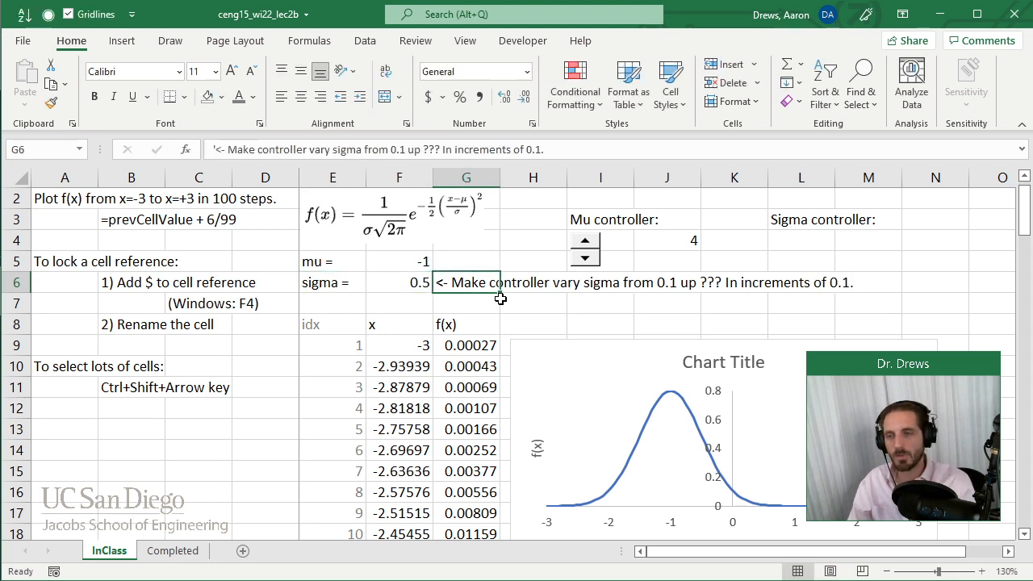
Step: Highlight the sigma controller exercise note across cells G6:M6 with a yellow fill
drag(479, 282, 845, 283)
click(224, 97)
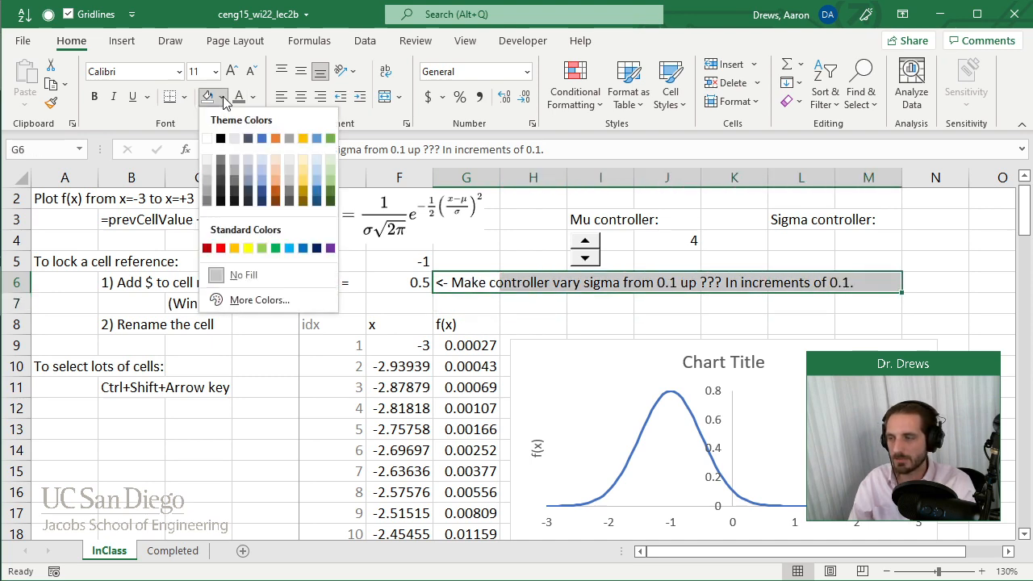
click(248, 248)
click(528, 305)
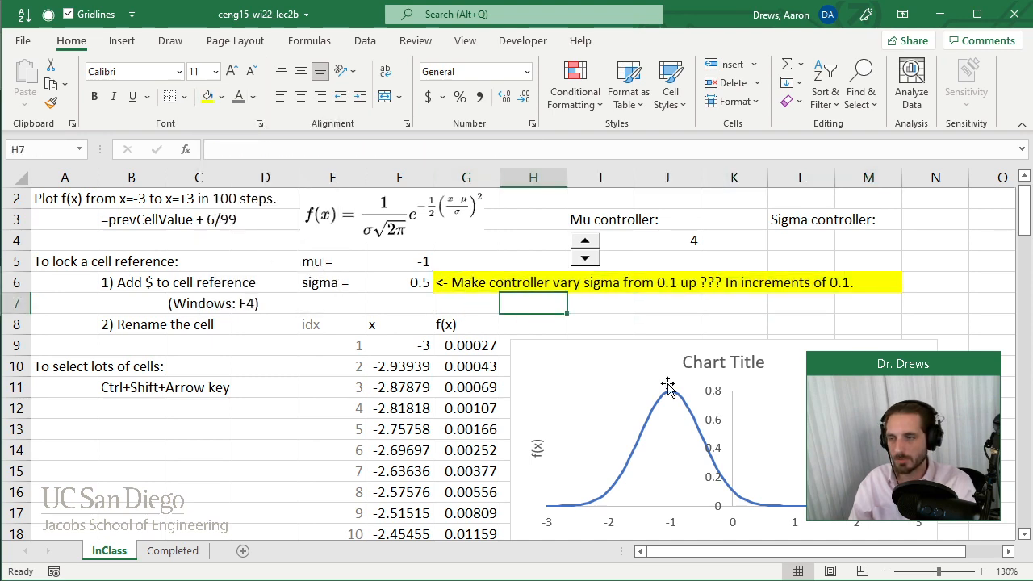
Step: Enter the break note "(back at 3:39)" in cell H7
text(()
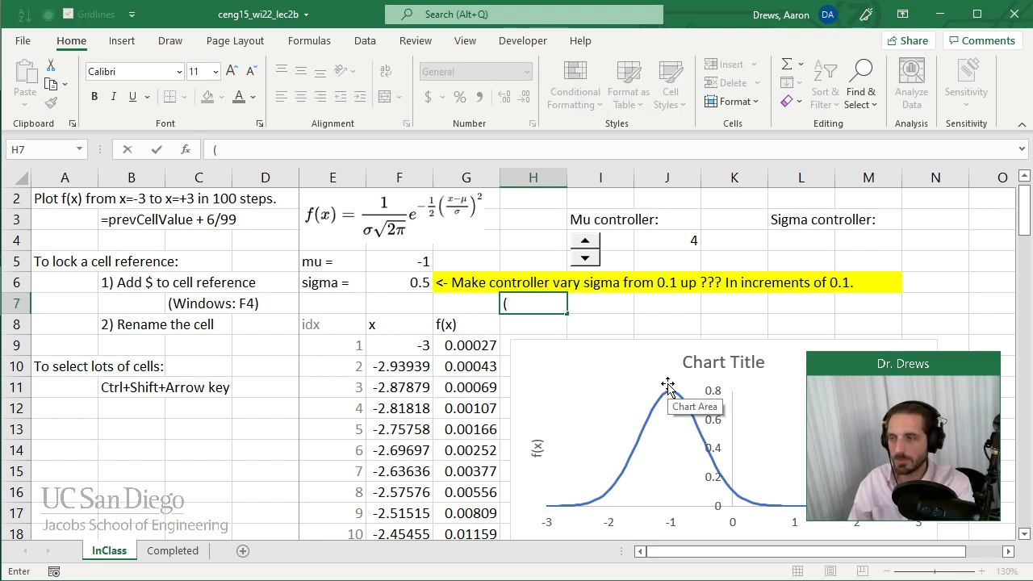
text(back at )
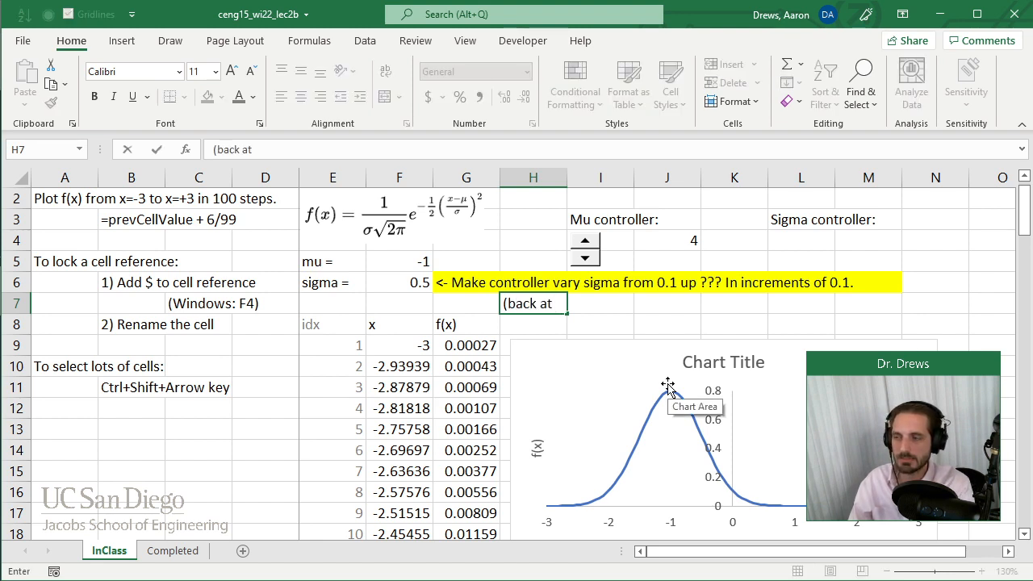
text(3:39)
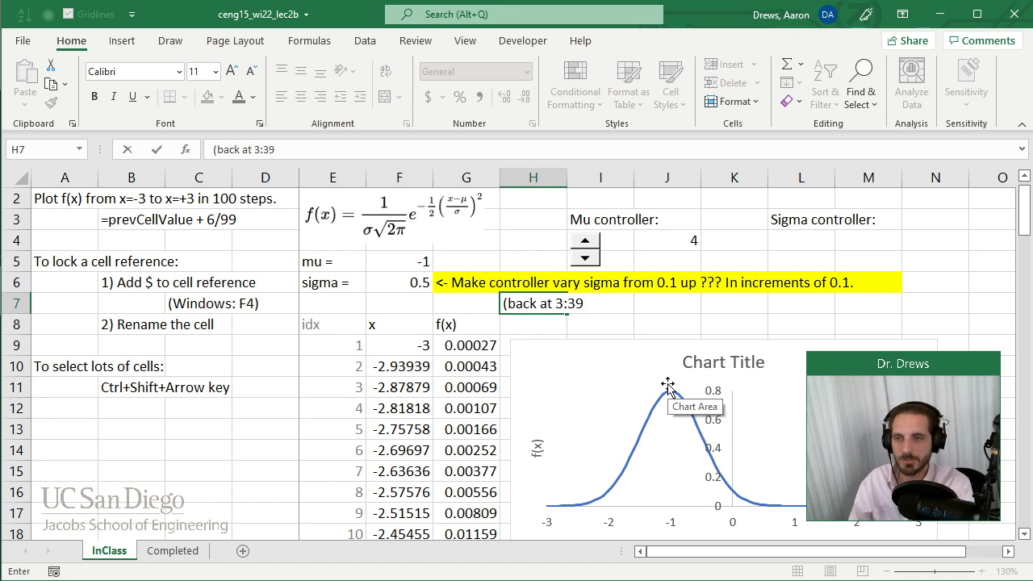
text())
key(Return)
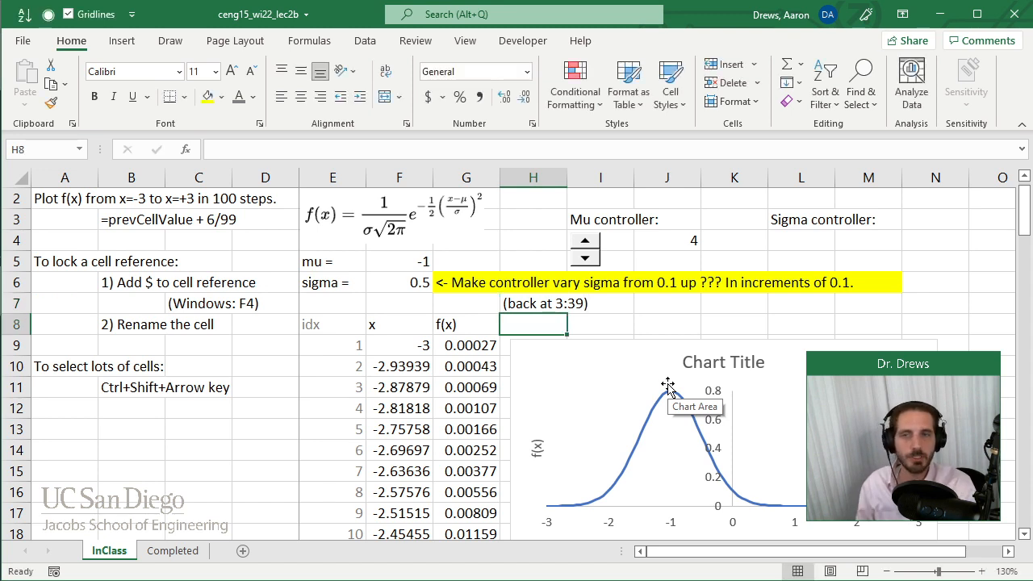
Step: Change the capital "In" to lowercase "in" before "increments of 0.1" in the G6 note
click(460, 283)
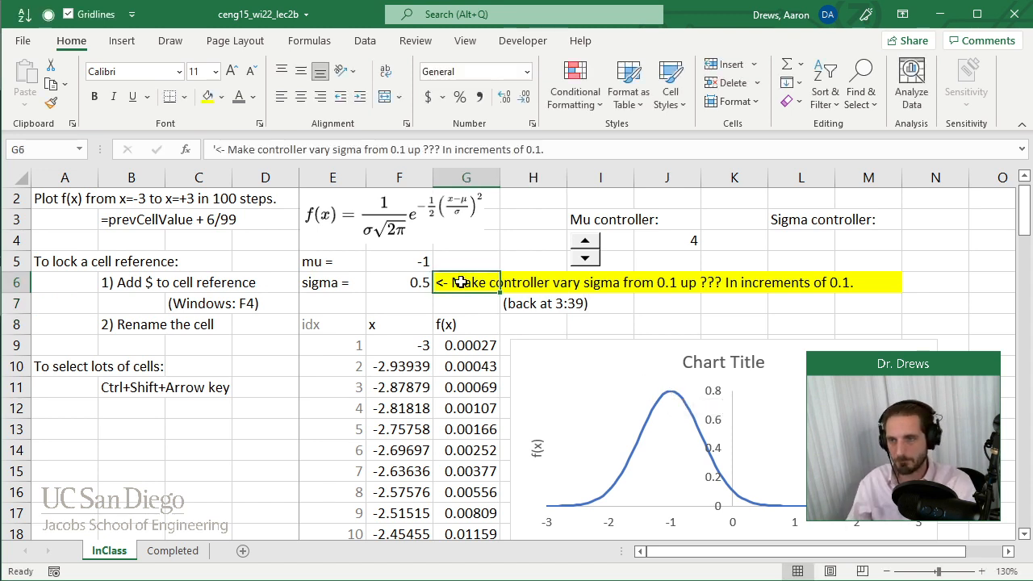
click(442, 149)
key(Delete)
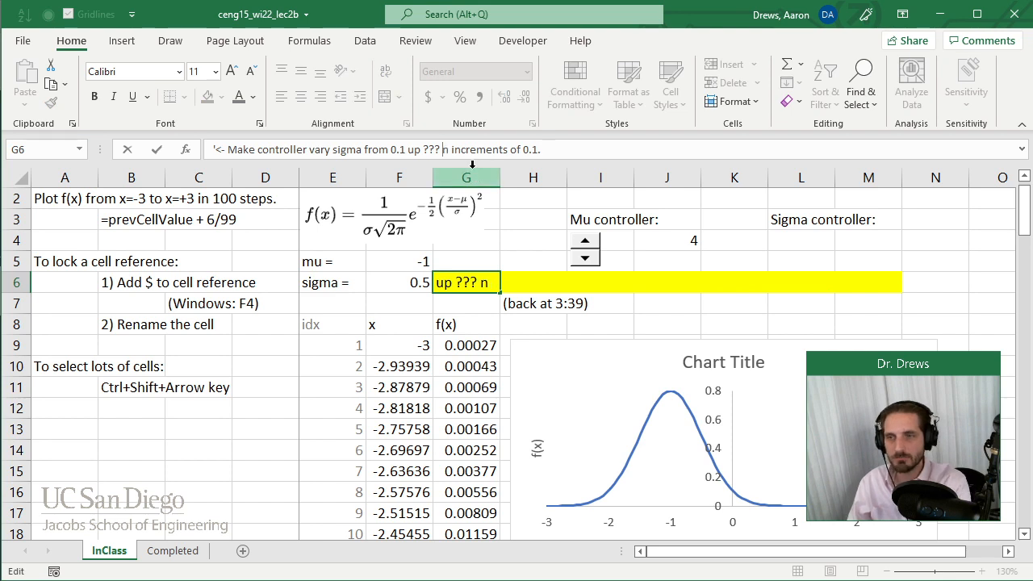
text(i)
key(Return)
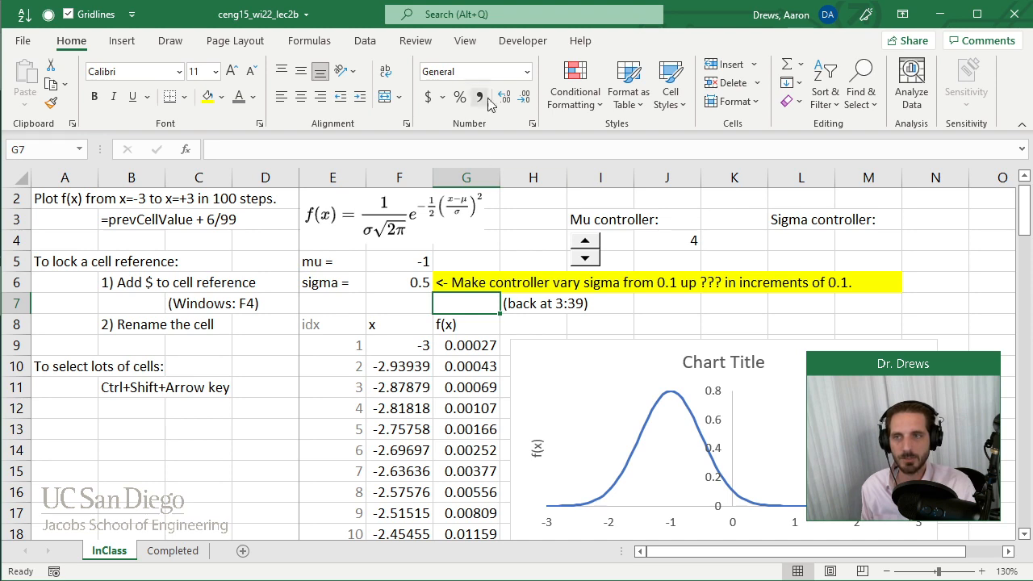
click(521, 42)
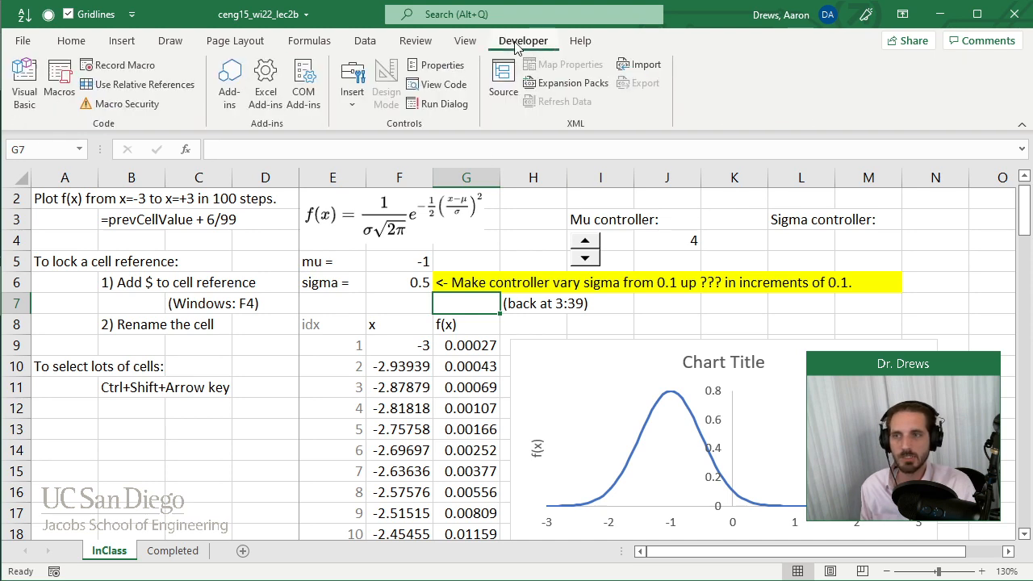
click(352, 84)
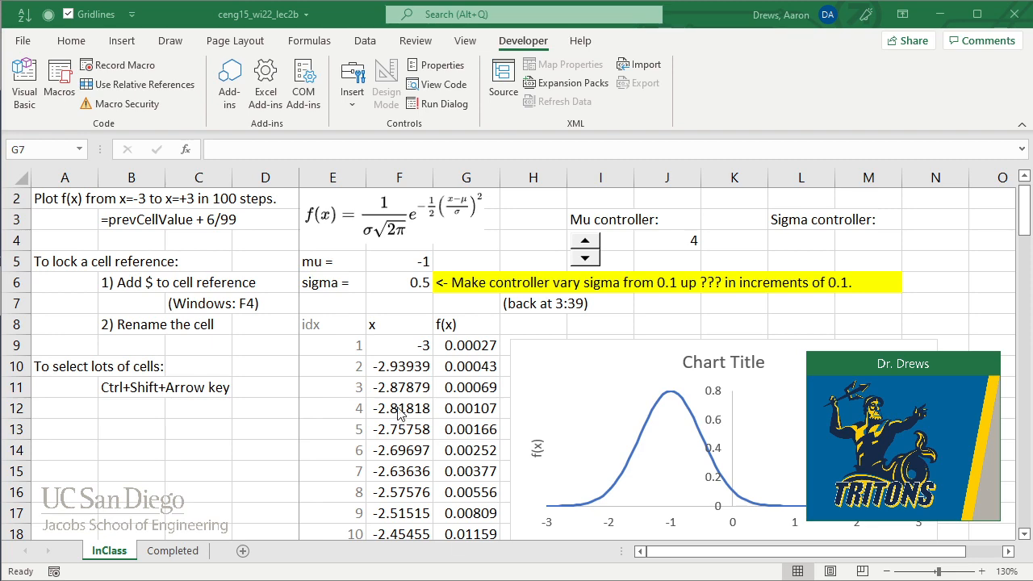
Step: Remove the yellow fill from cells G6:M6
click(472, 282)
drag(472, 281, 850, 285)
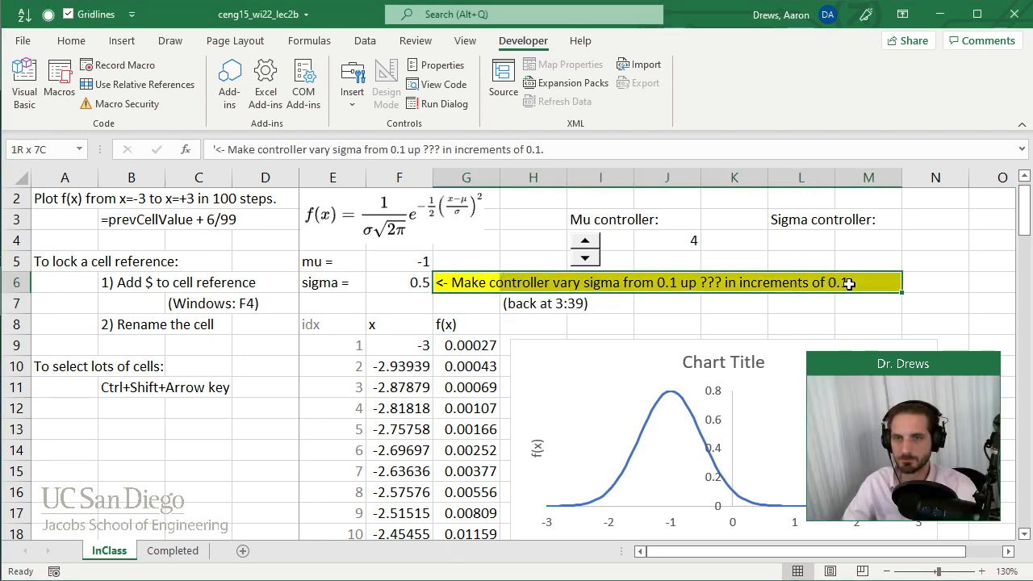
click(71, 40)
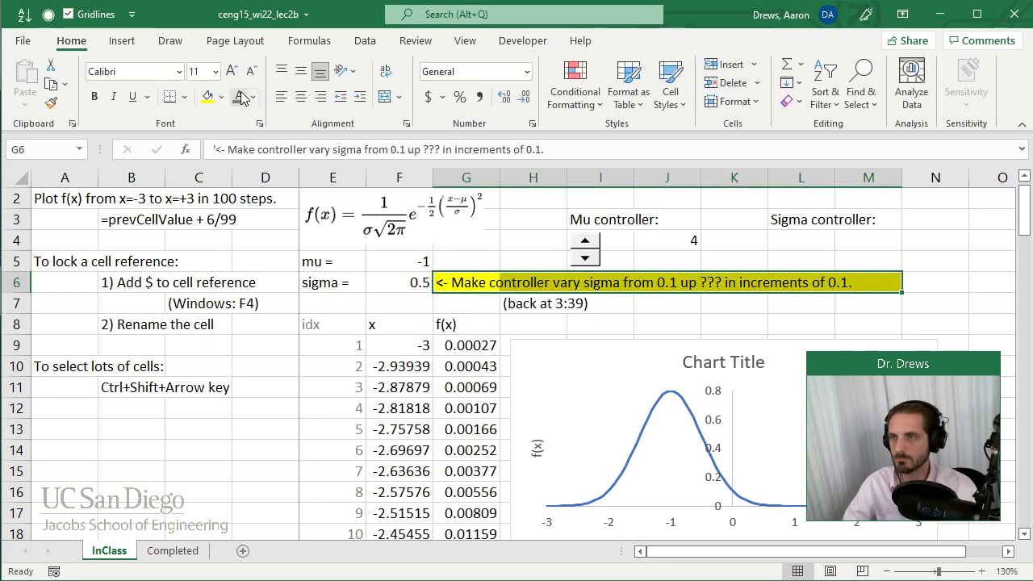
click(222, 97)
click(234, 276)
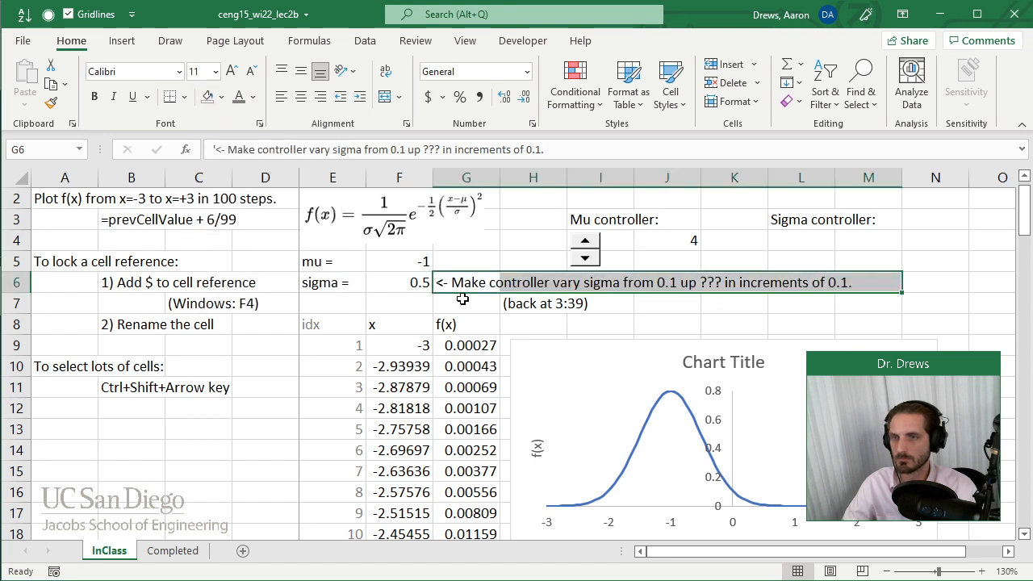
Step: Delete the exercise note from cell G6 and the break note from cell H7
click(476, 283)
key(Delete)
click(526, 307)
key(Delete)
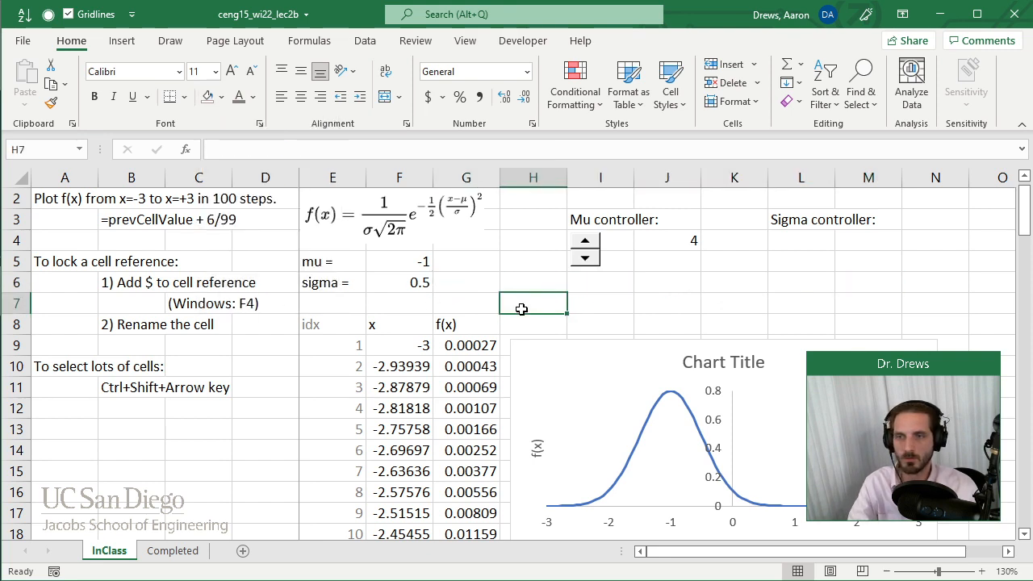
click(477, 279)
click(426, 279)
click(440, 289)
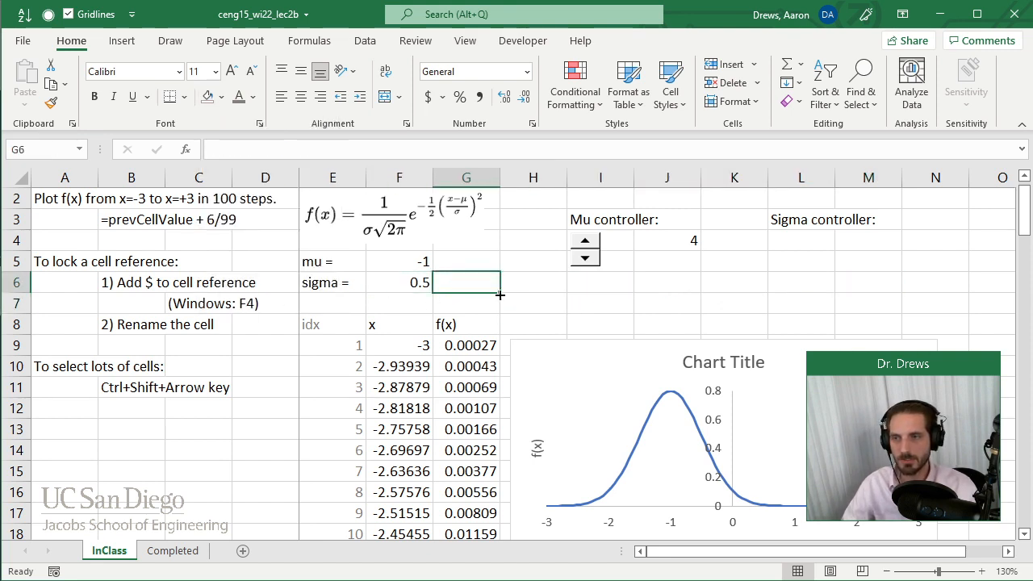
Step: Insert a form-control spin button in column L directly beneath the "Sigma controller:" label
click(793, 234)
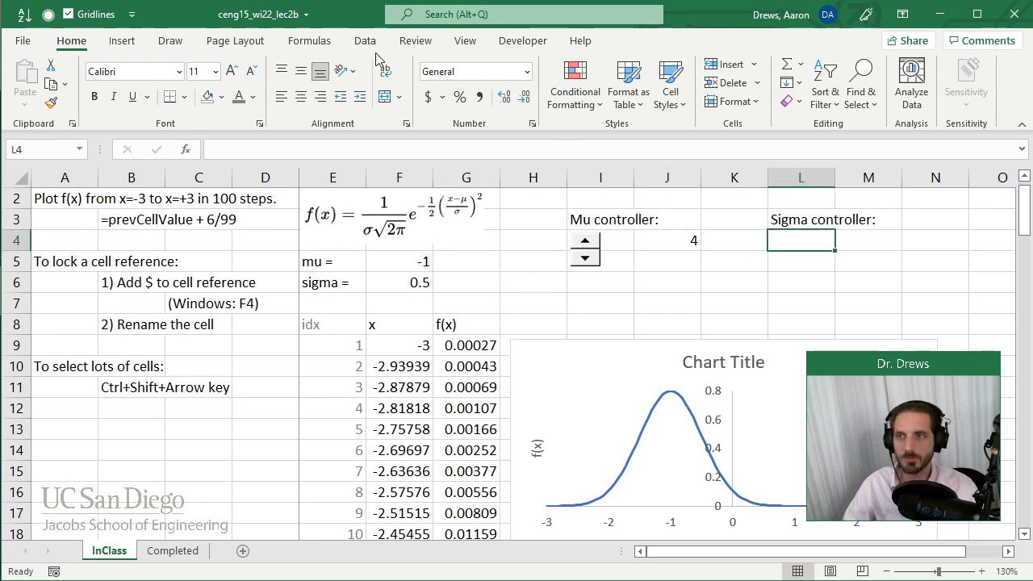
click(524, 40)
click(353, 103)
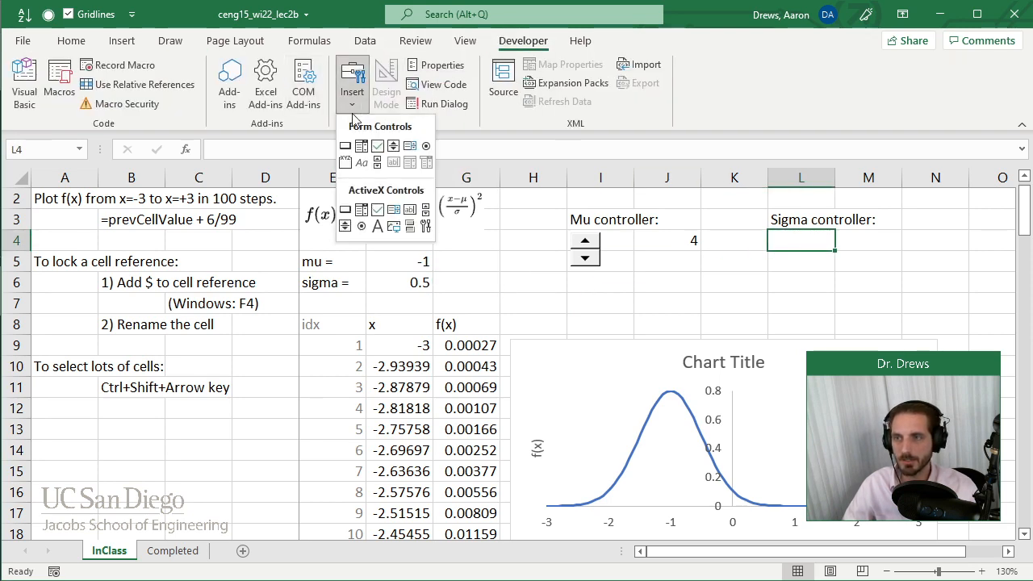
click(393, 146)
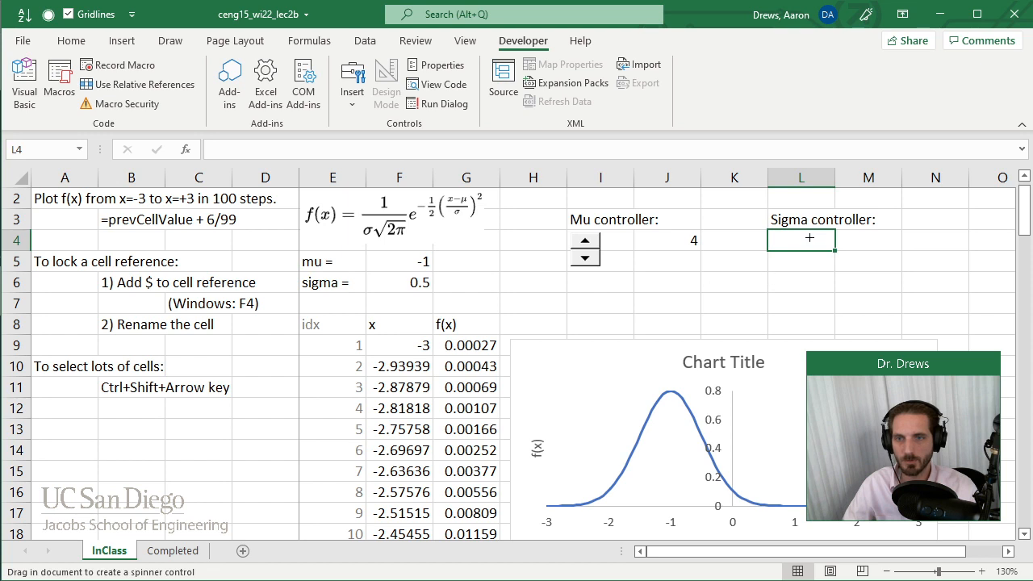
drag(810, 235, 830, 270)
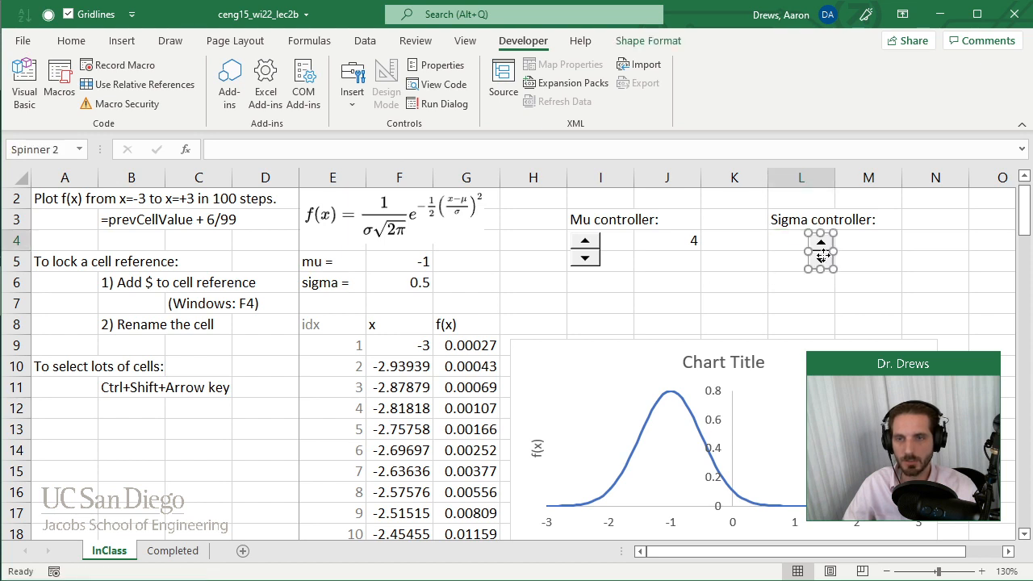
Step: Link the sigma spin button to cell $M$4 and set its minimum value to 1
right_click(819, 252)
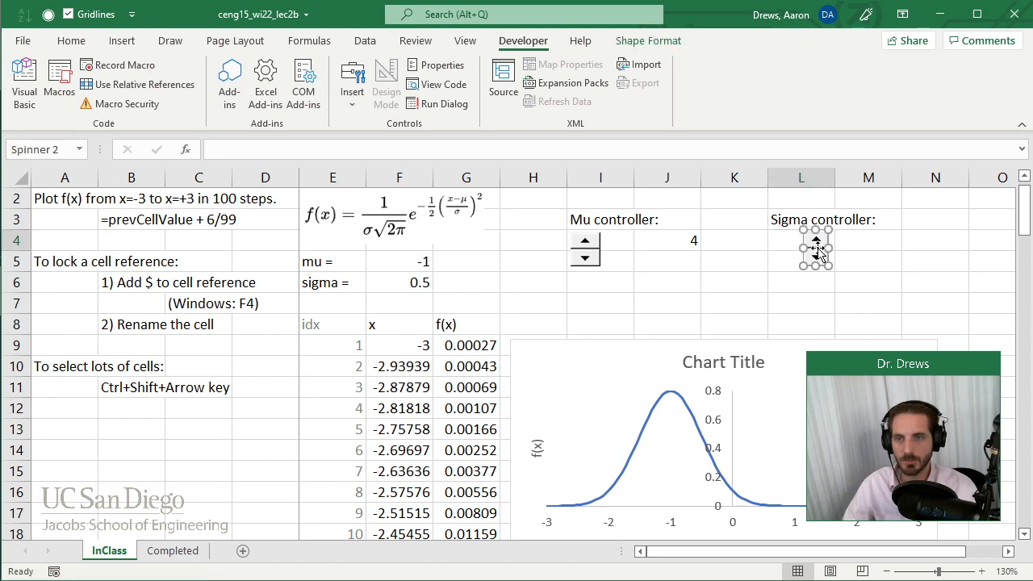
click(871, 397)
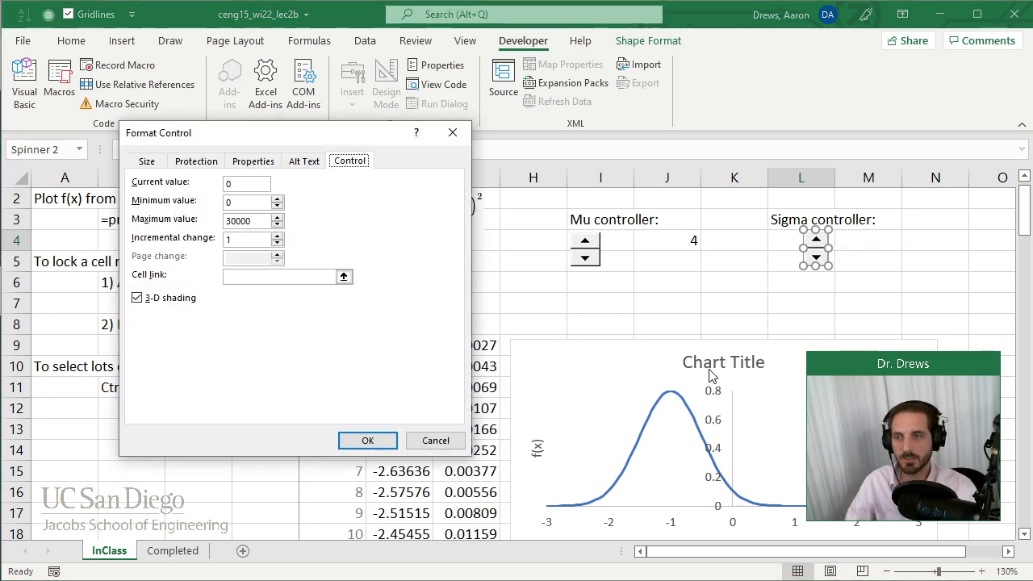
click(344, 278)
click(869, 241)
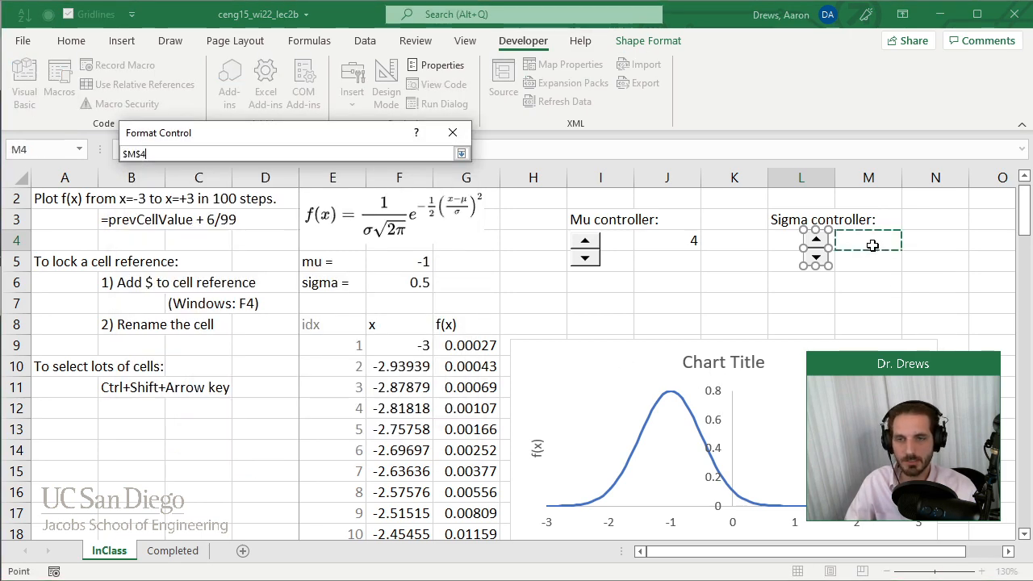
click(461, 153)
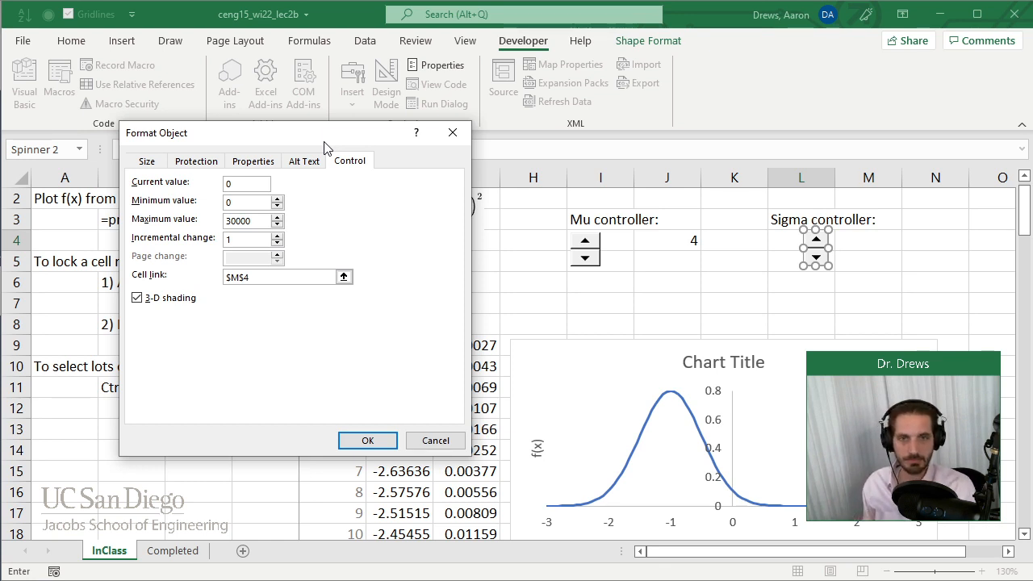
double_click(245, 202)
text(1)
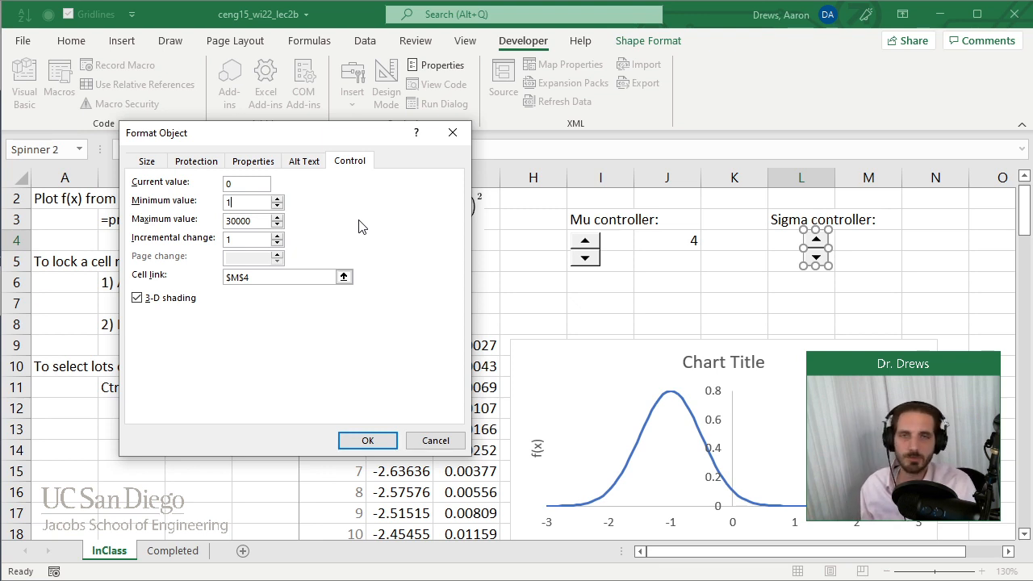
click(356, 441)
Step: Test the sigma spin button by stepping it up and down to its minimum of 1, leaving it at 4
click(431, 282)
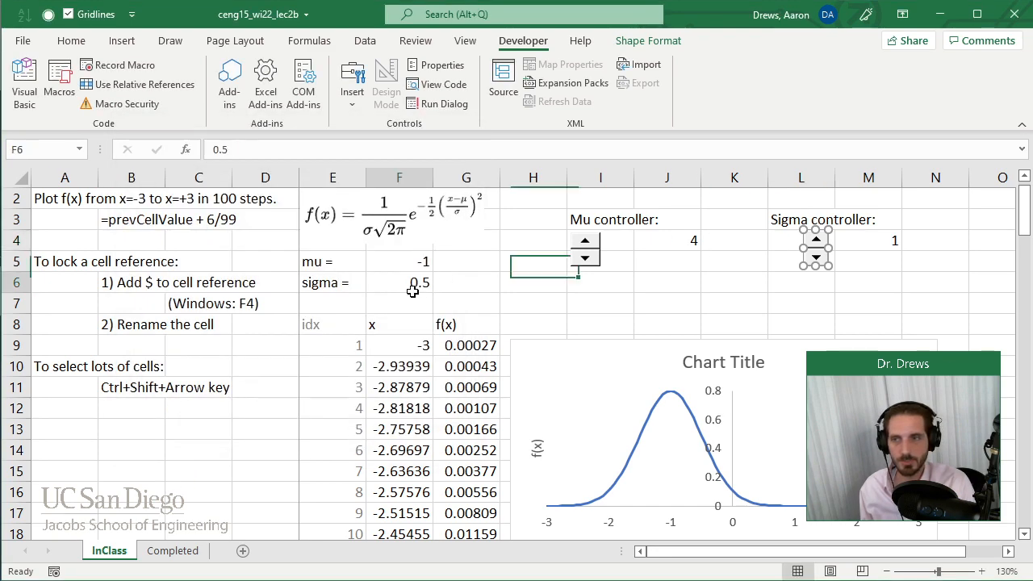
click(816, 239)
click(816, 240)
click(816, 240)
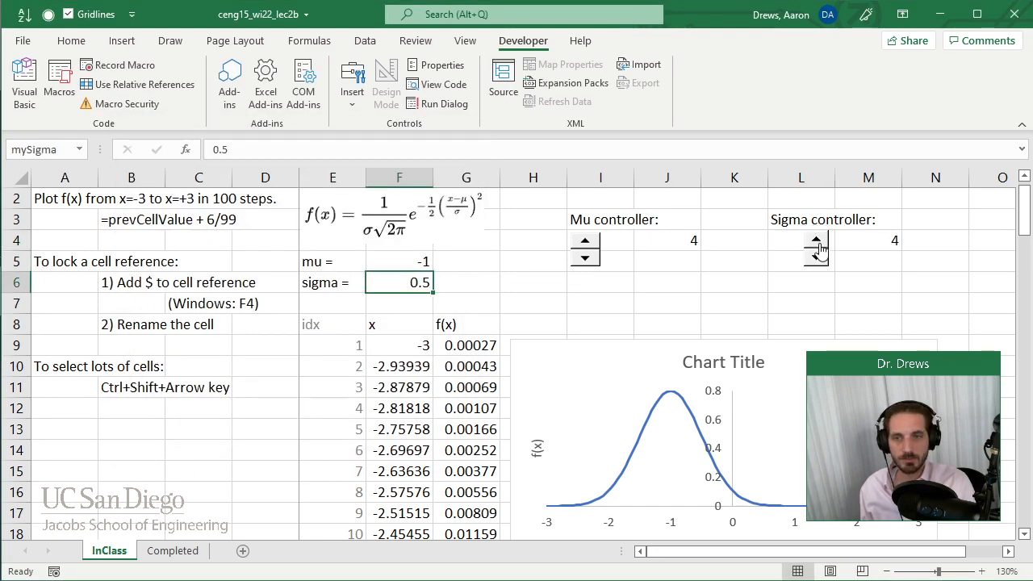
click(816, 259)
click(816, 259)
click(816, 259)
click(816, 239)
click(816, 240)
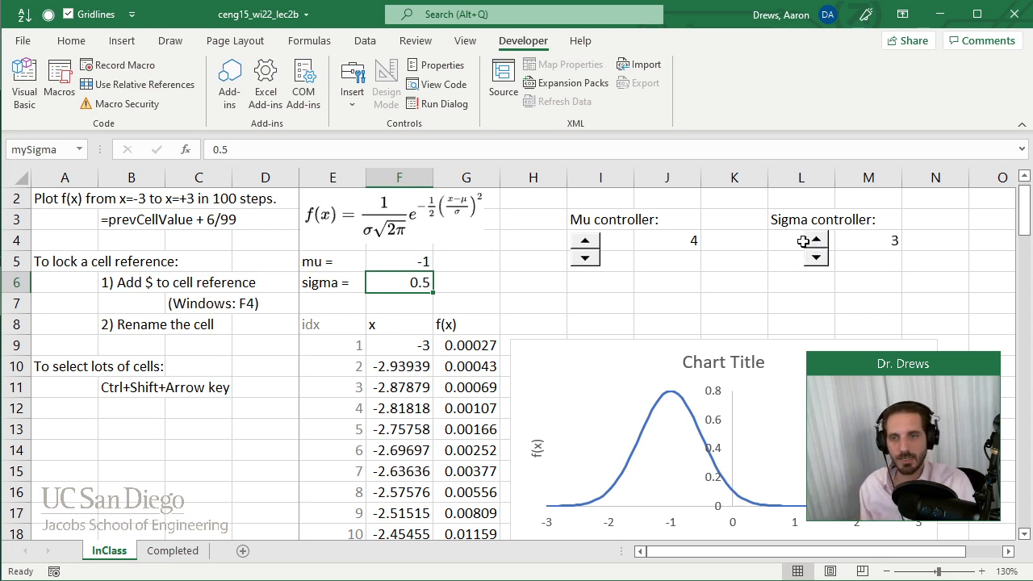
click(816, 256)
click(816, 256)
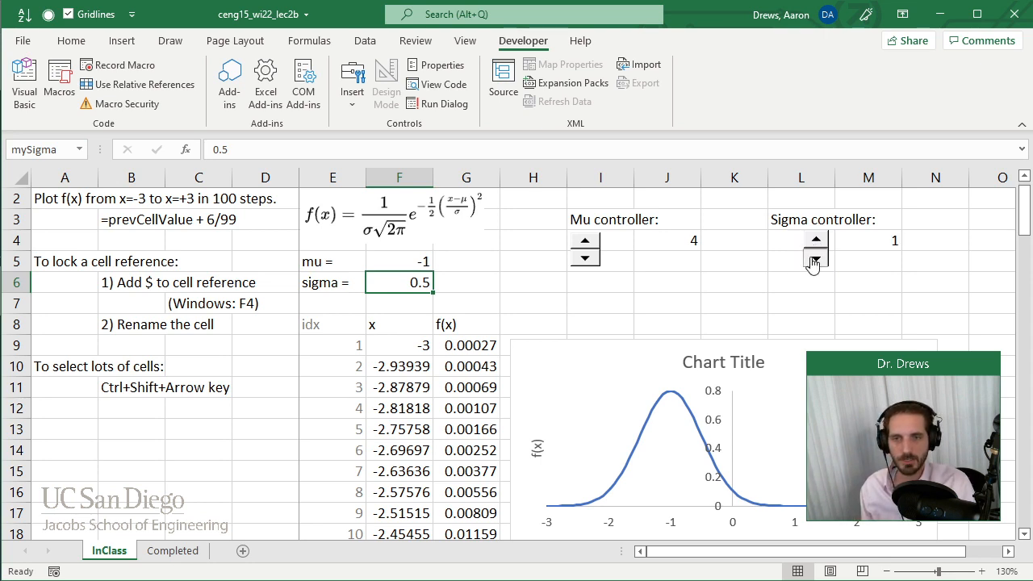
click(816, 245)
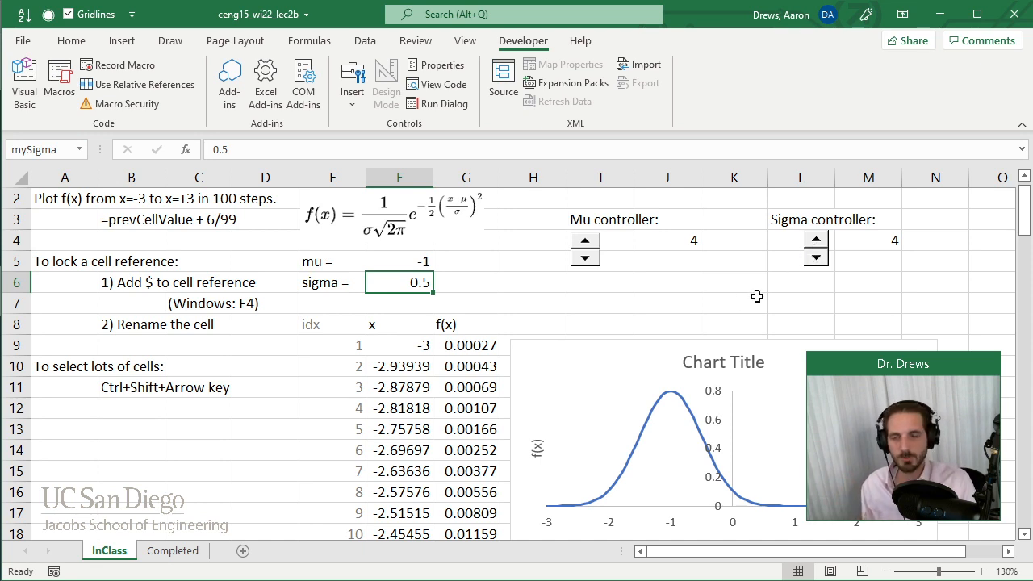
Step: Enter the formula =M4/10 in sigma cell F6 so the controller varies sigma in increments of 0.1
key(Down)
key(Down)
click(395, 277)
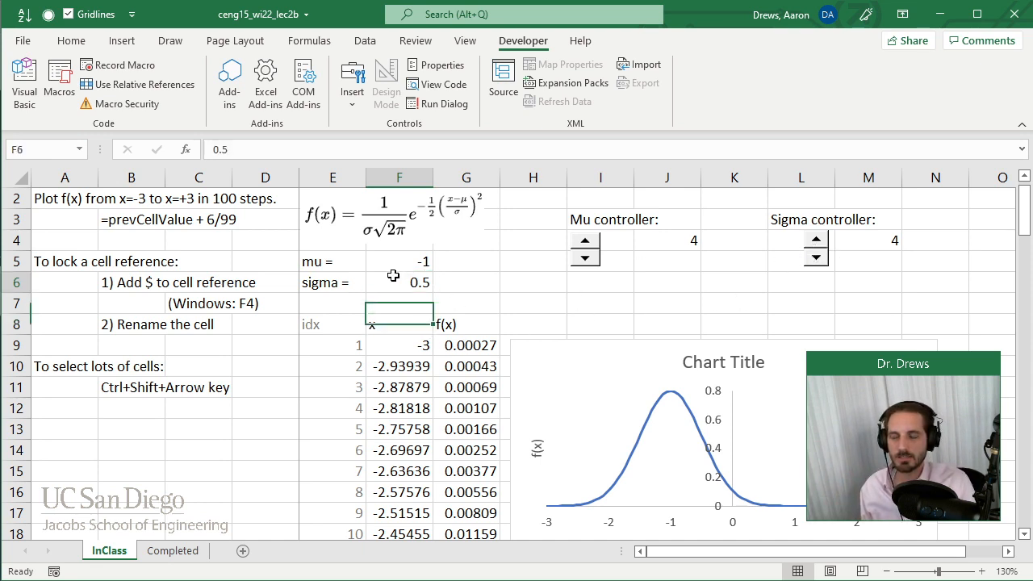
text(=)
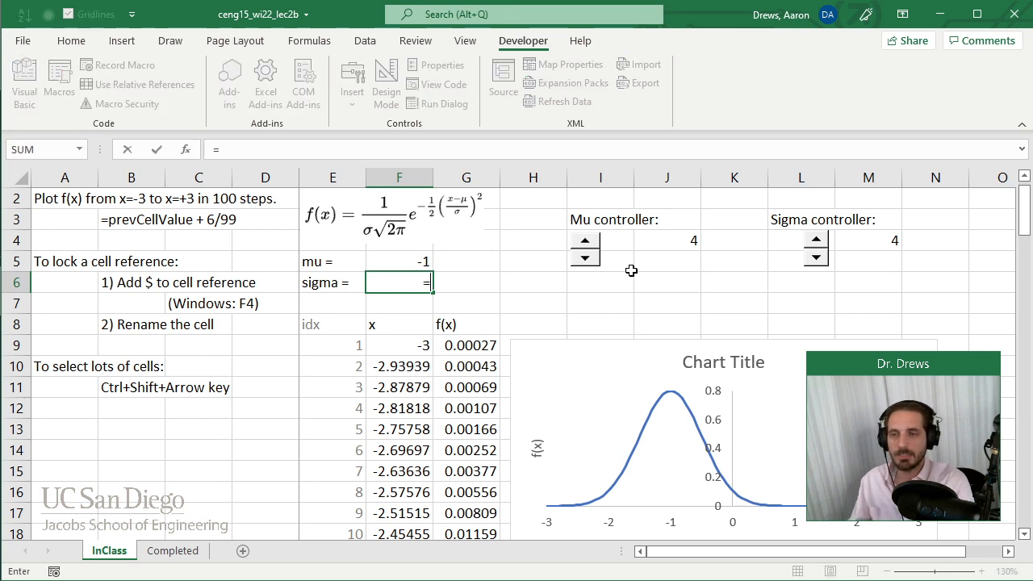
click(868, 246)
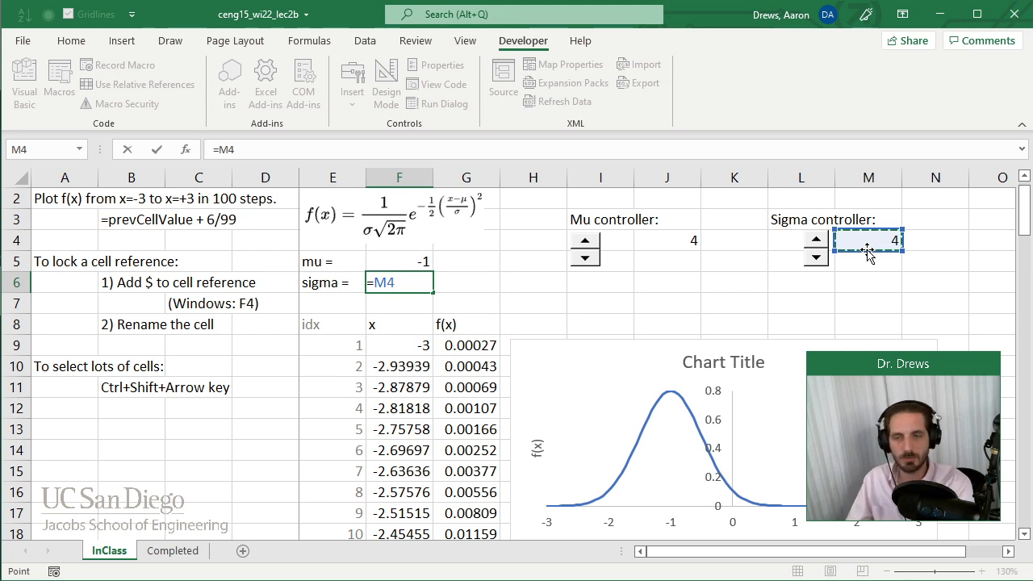
text(/10)
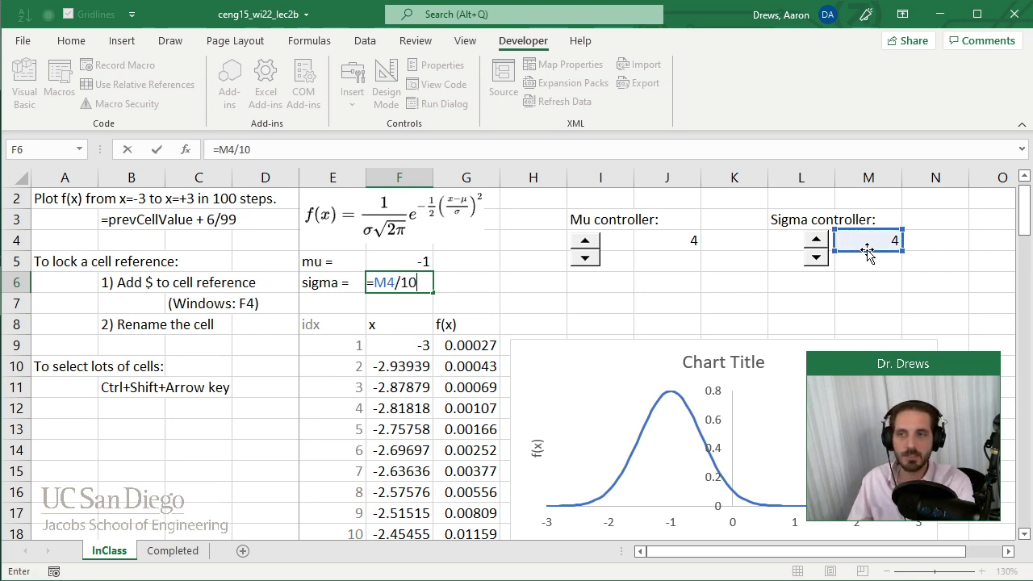
key(Return)
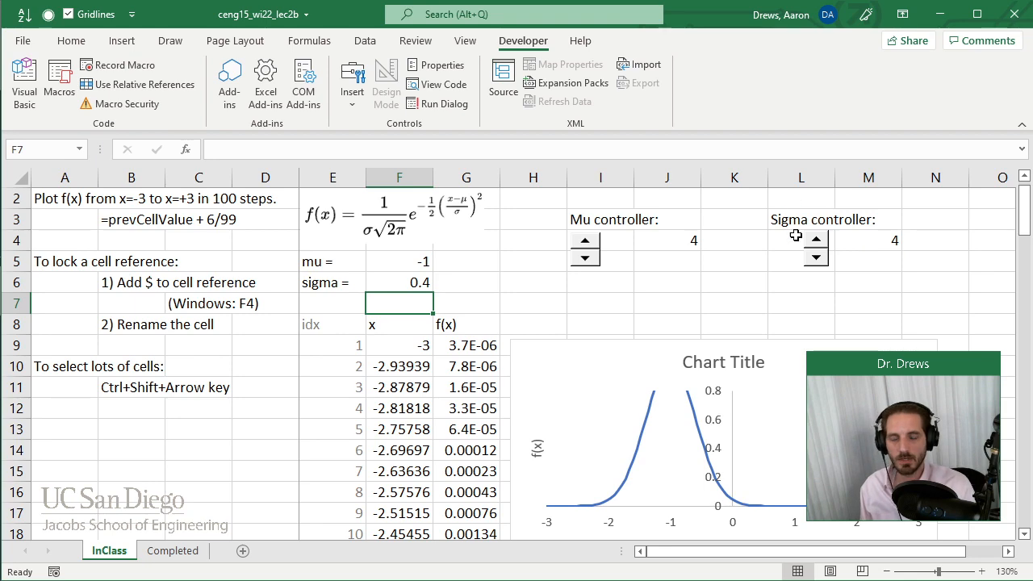
Step: Step the sigma spin button repeatedly down to 1 and up and down again to test the curve's spread, leaving it at 5
click(816, 258)
click(816, 258)
click(816, 259)
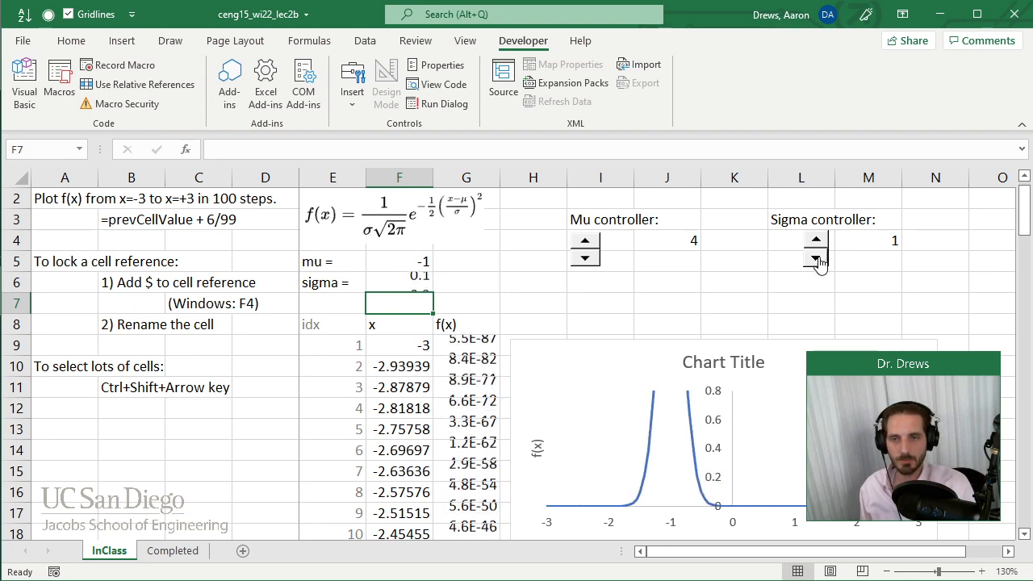
click(816, 240)
click(816, 240)
click(817, 241)
click(817, 240)
click(816, 240)
click(817, 241)
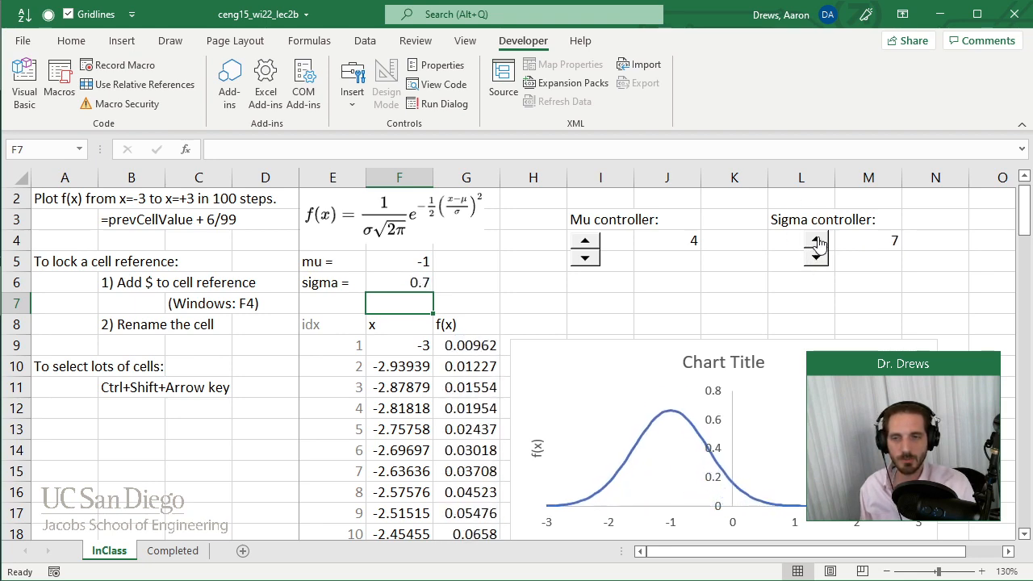
click(816, 241)
click(816, 240)
click(816, 258)
click(816, 258)
click(816, 258)
click(816, 258)
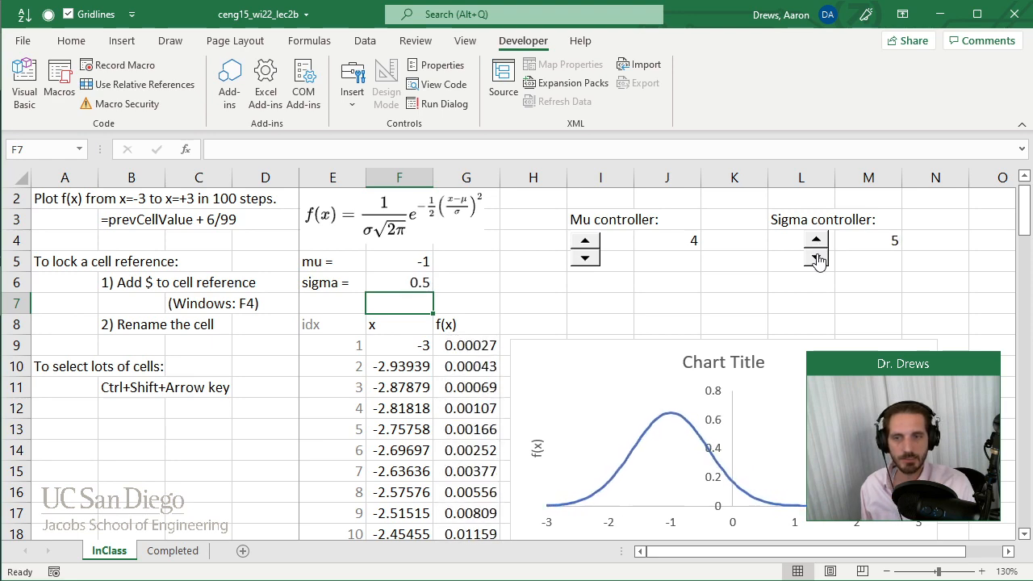
click(816, 259)
click(816, 259)
click(816, 241)
click(816, 241)
click(816, 240)
click(816, 240)
click(816, 240)
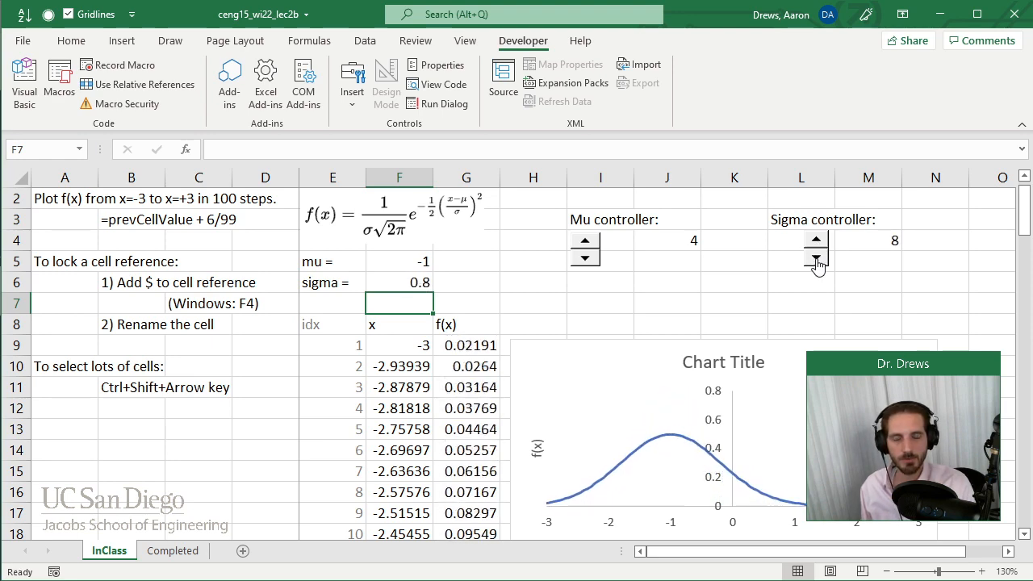
click(817, 258)
click(817, 258)
click(816, 258)
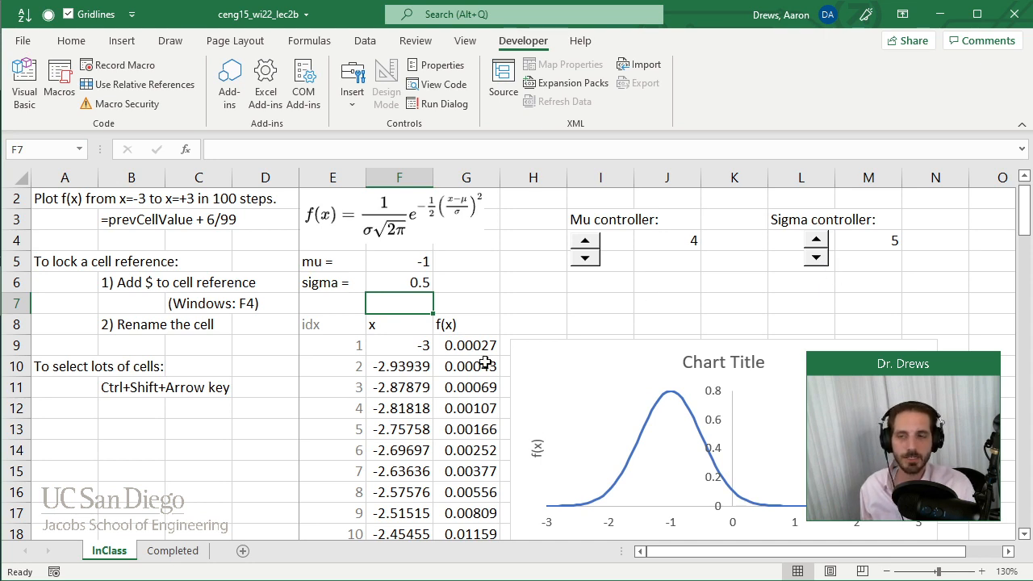
Step: Inspect the f(x) cells G9:G15 and the formulas in G9 and sigma cell F6
drag(483, 347, 472, 467)
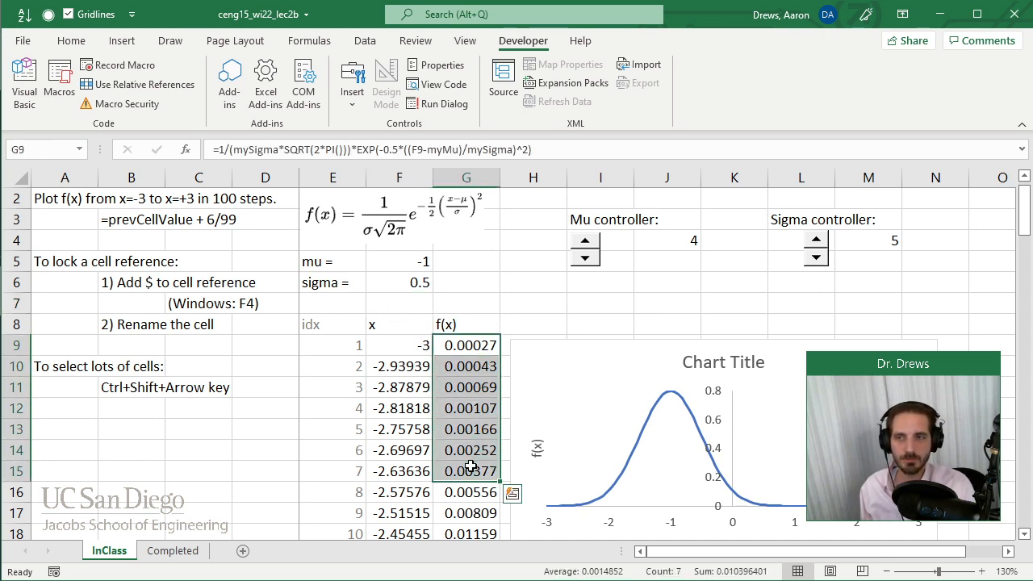
click(472, 345)
click(399, 282)
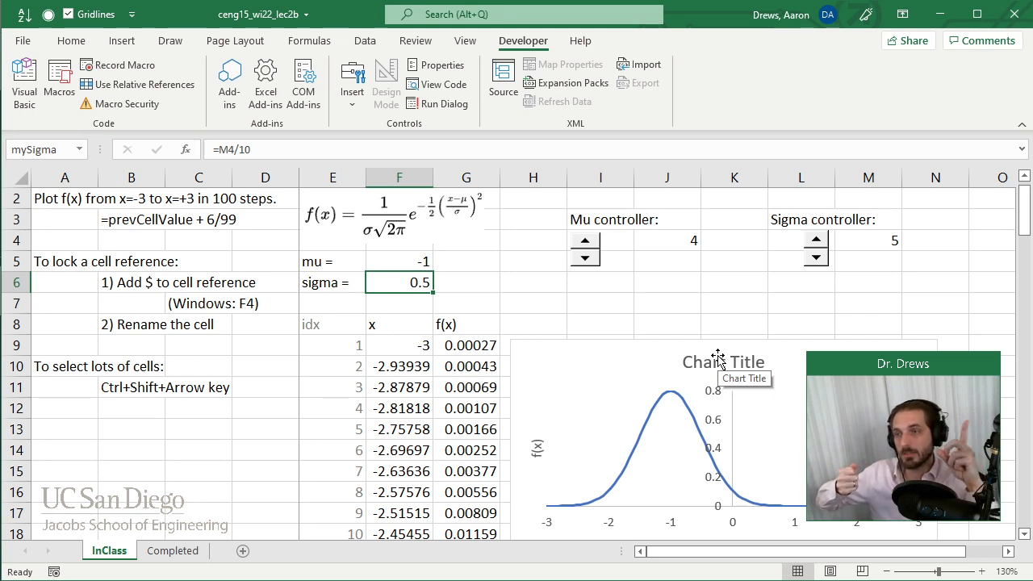
key(Return)
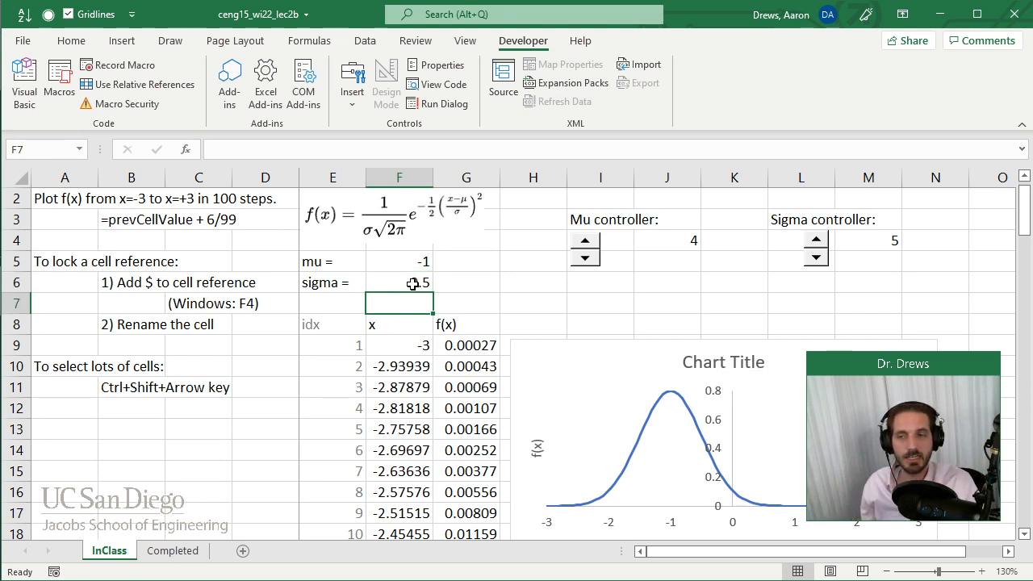
Step: Overwrite the formula in sigma cell F6 with the constant 1 and try the sigma spin button
click(413, 284)
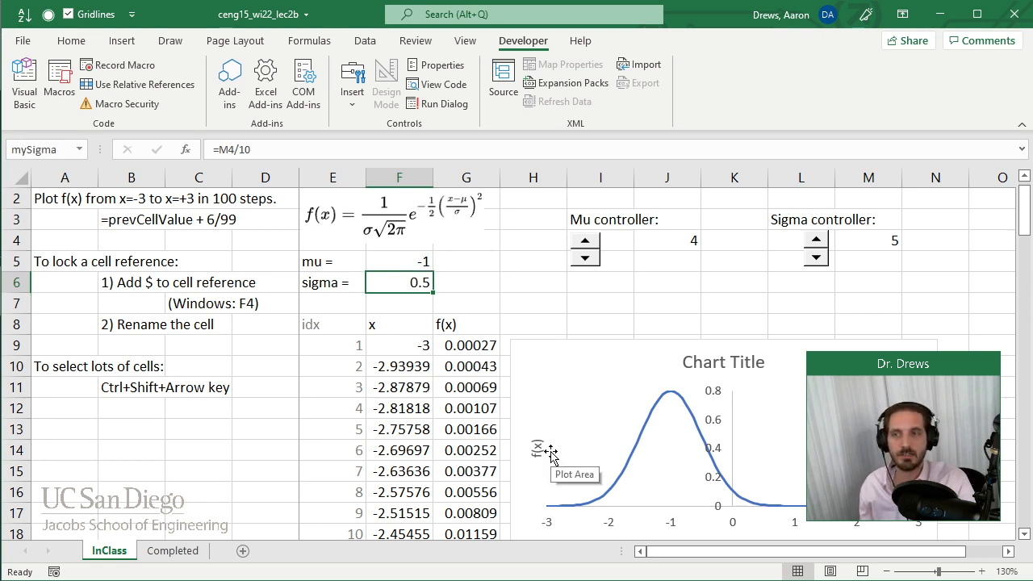
text(1)
key(Return)
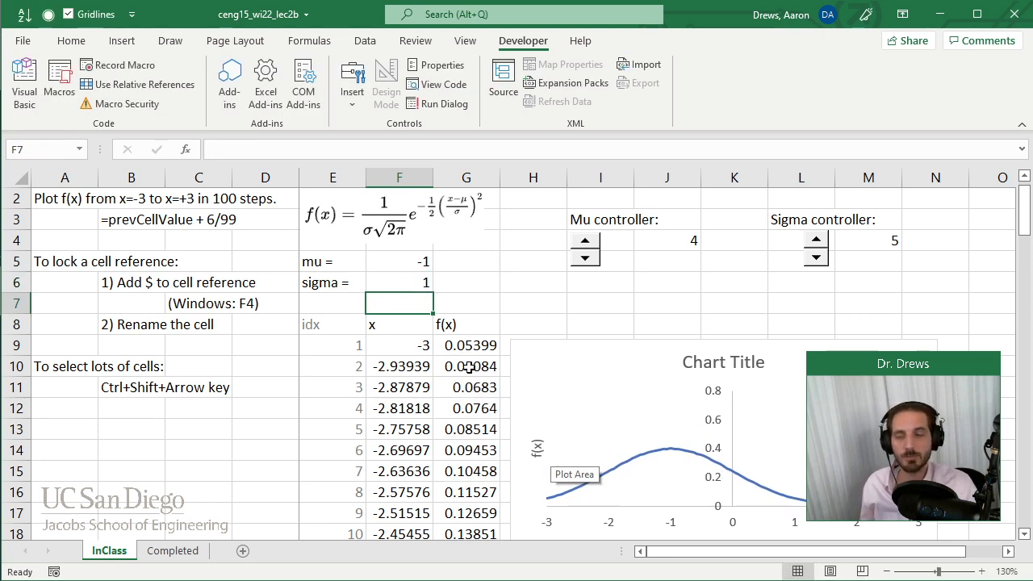
click(816, 257)
click(818, 229)
click(818, 236)
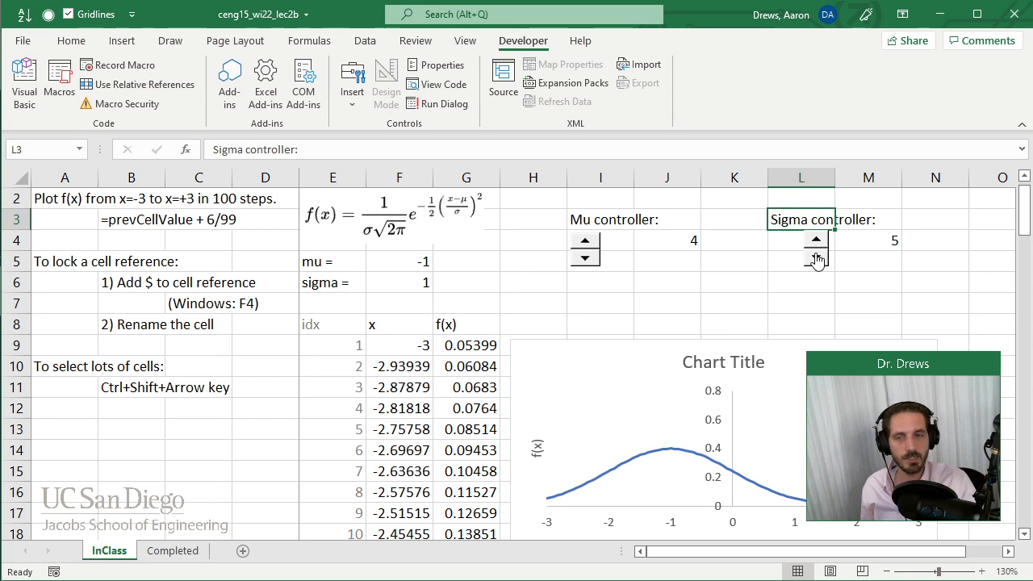
click(556, 282)
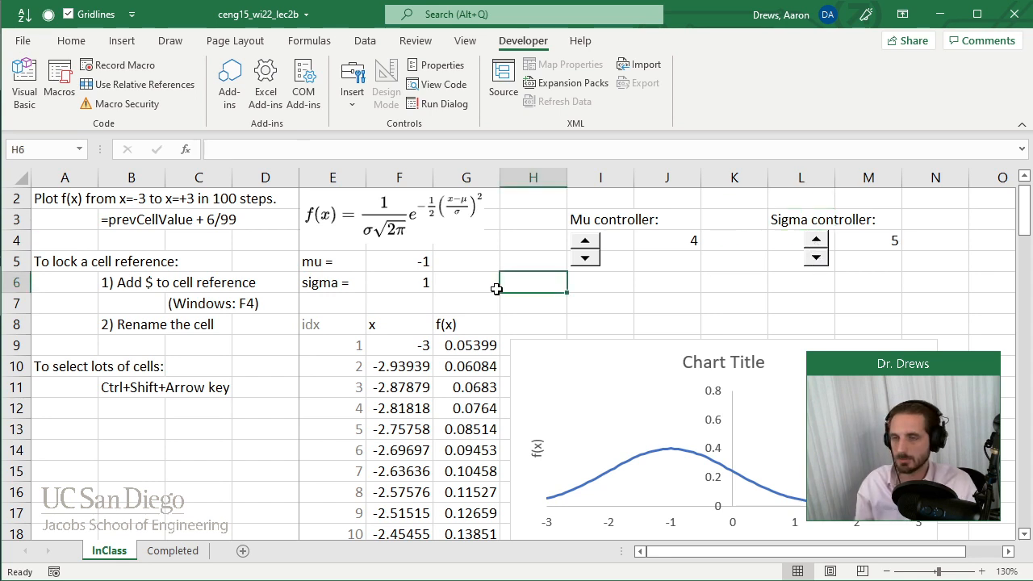
Step: Re-enter the formula =M4/10 in sigma cell F6 and test the sigma spin button by stepping to 6 and back to 5
click(427, 302)
key(Up)
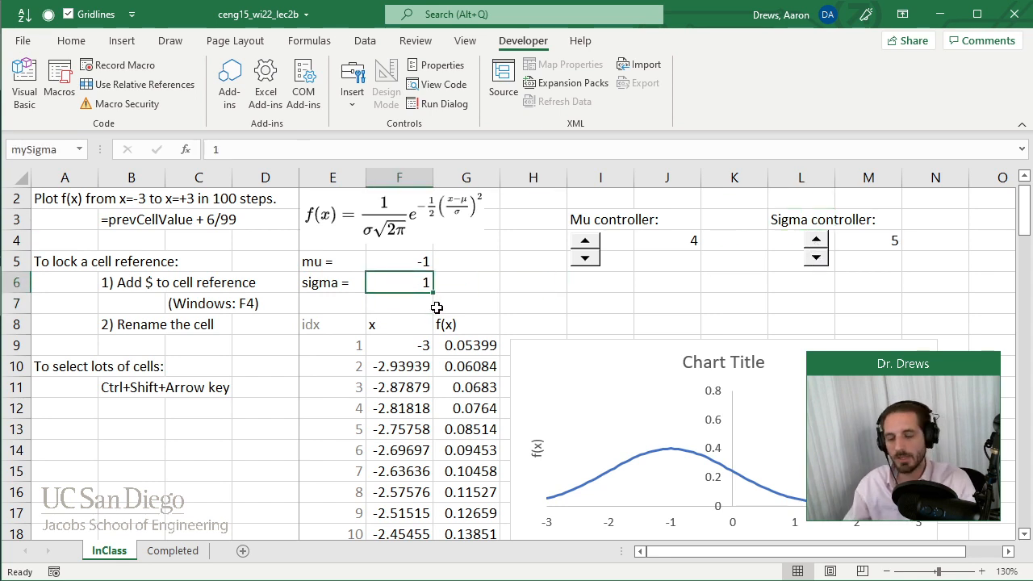
text(=)
click(893, 241)
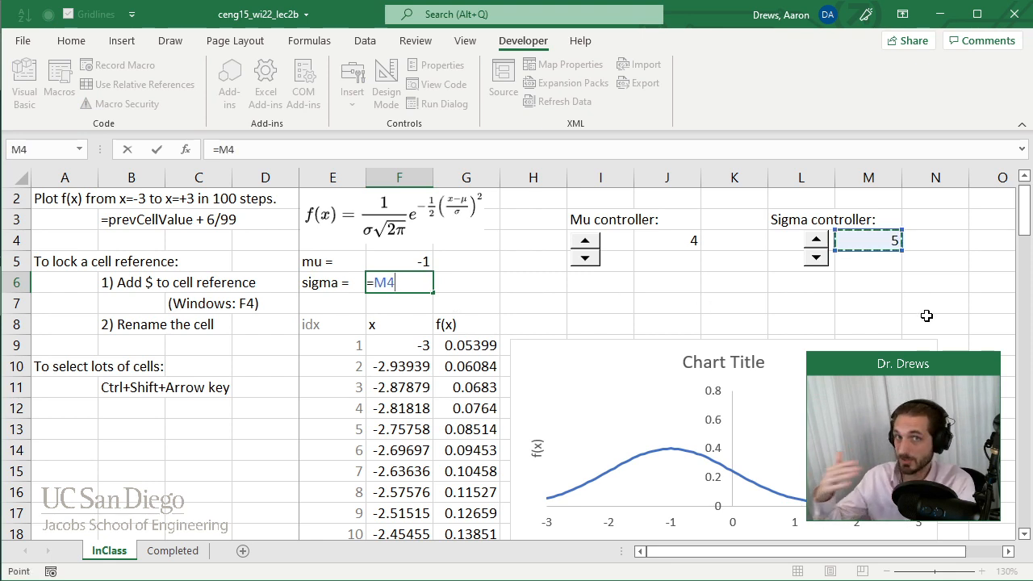
text(/)
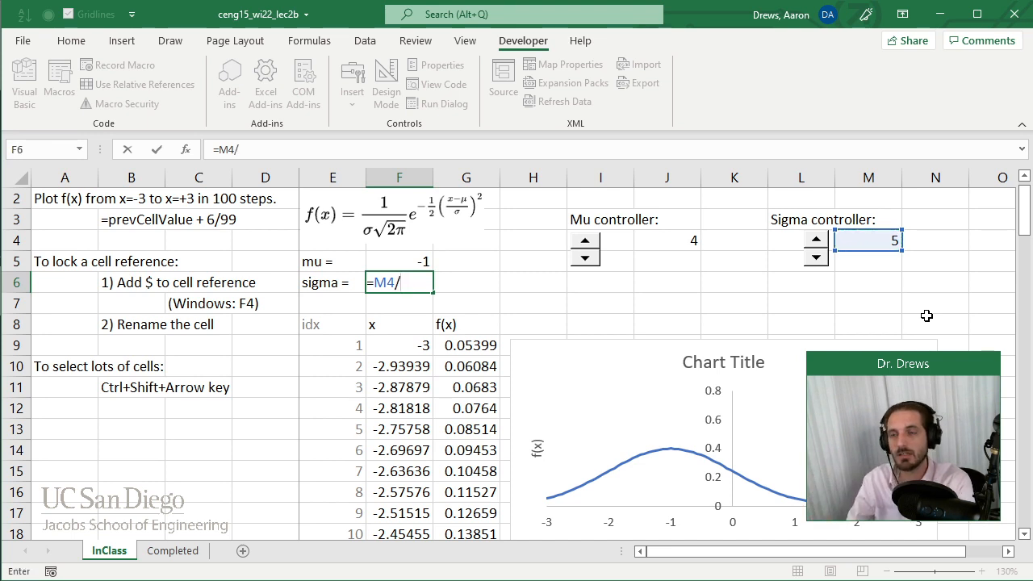
text(10)
key(Return)
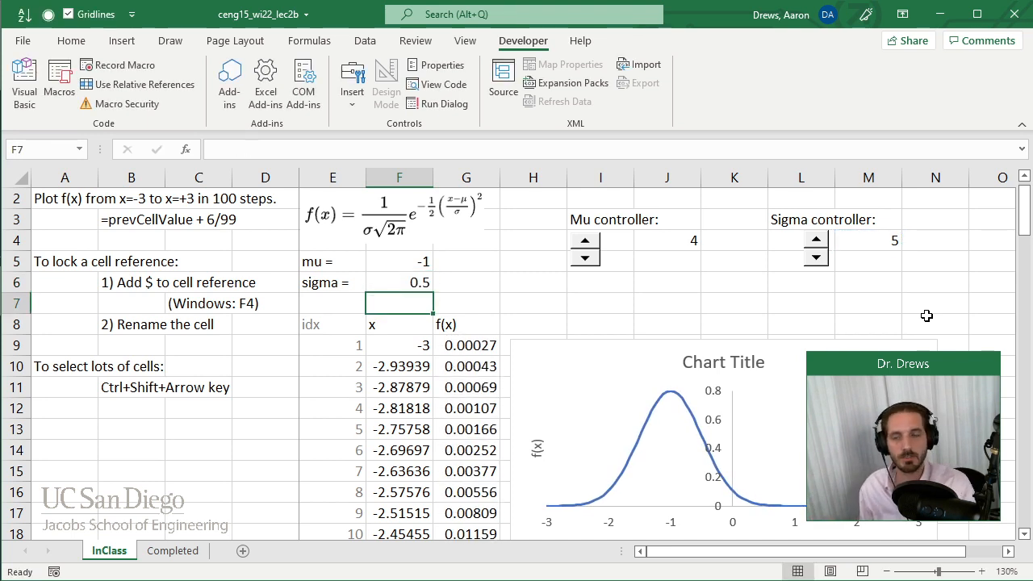
click(817, 241)
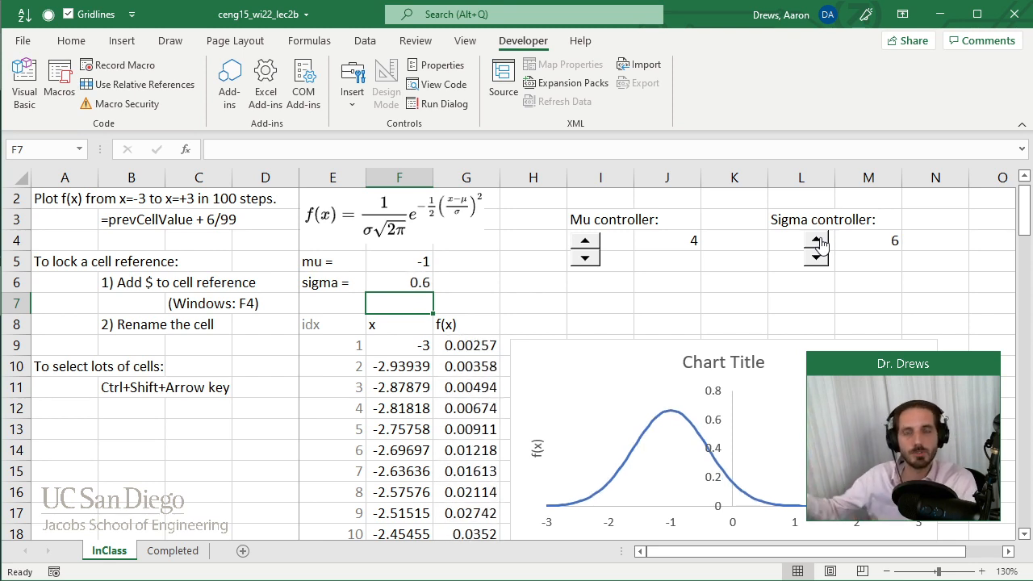
click(816, 258)
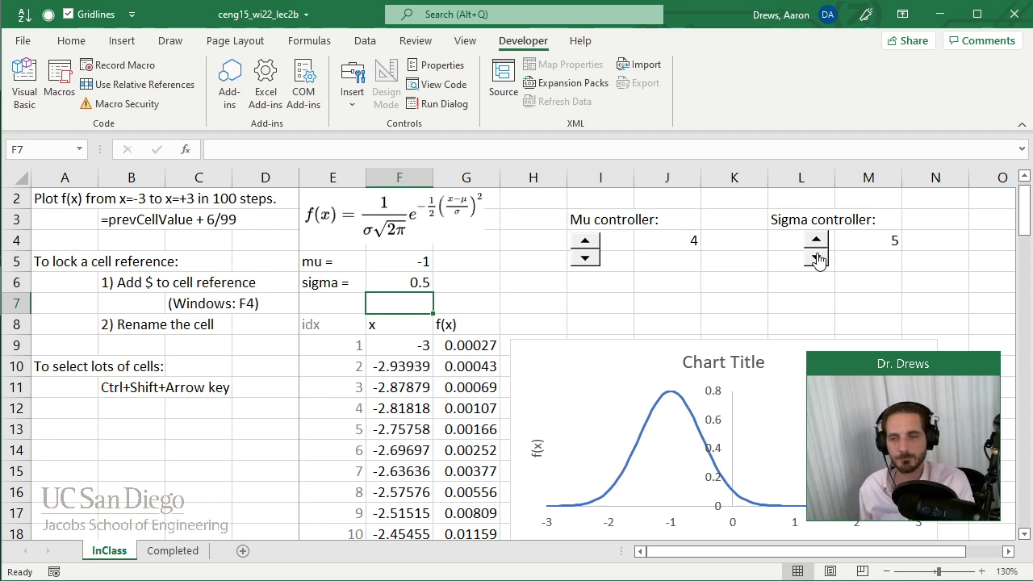
Step: Examine the idx, x and f(x) columns of the data table, including the contents of E9, F9, F10 and G9
scroll(494, 258, down, 1)
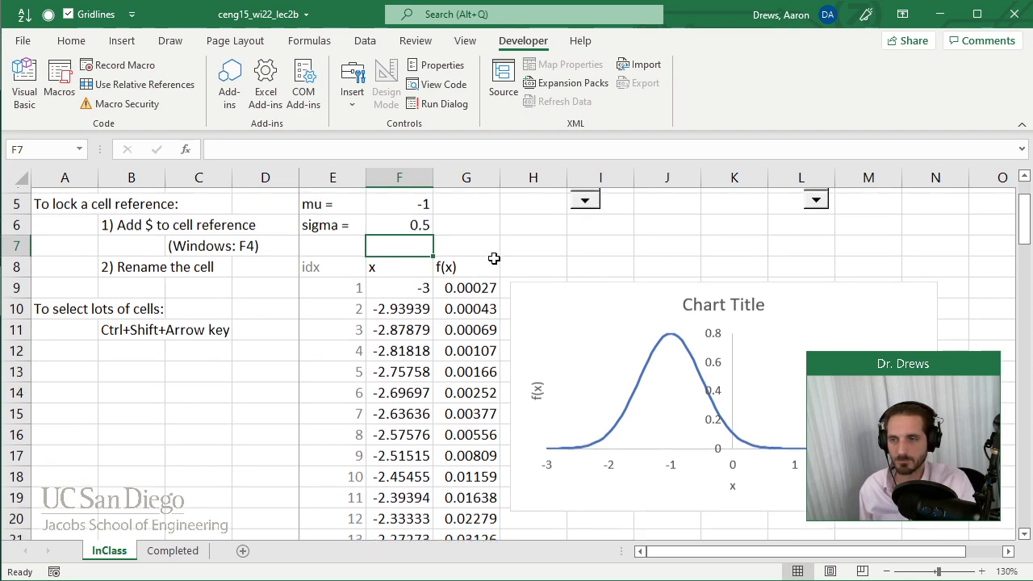
scroll(494, 258, up, 1)
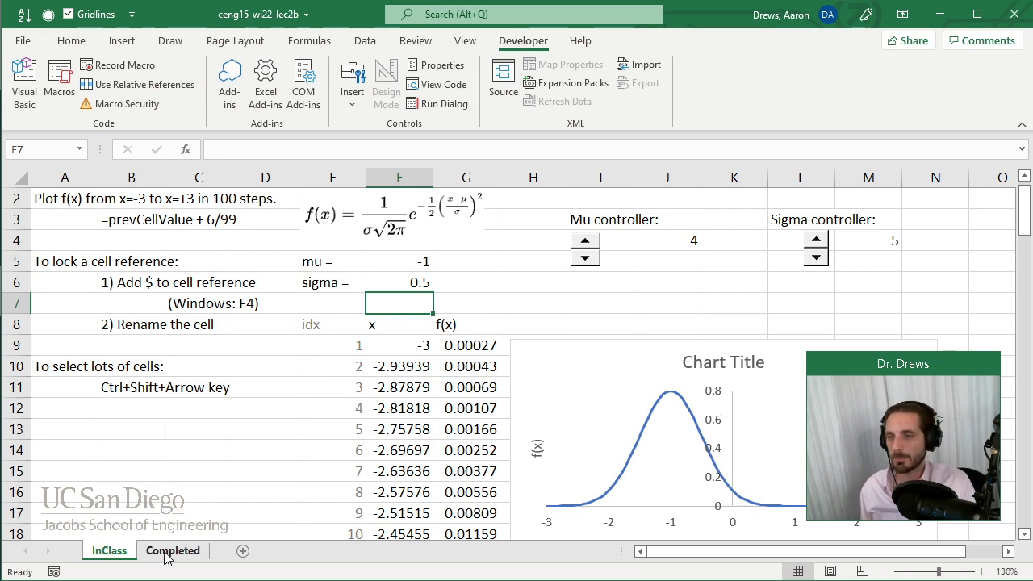
click(82, 452)
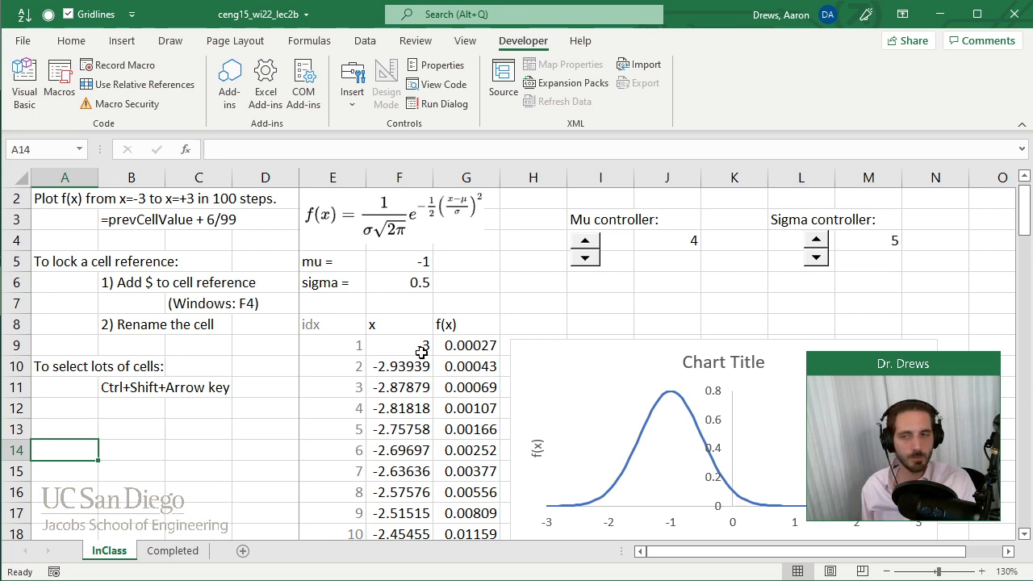
drag(339, 326, 325, 529)
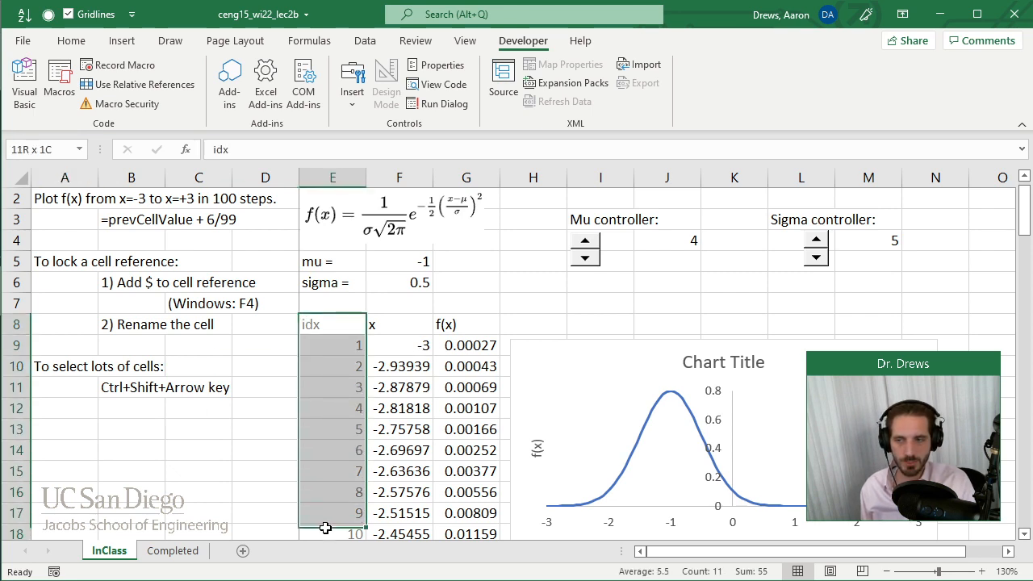
click(427, 365)
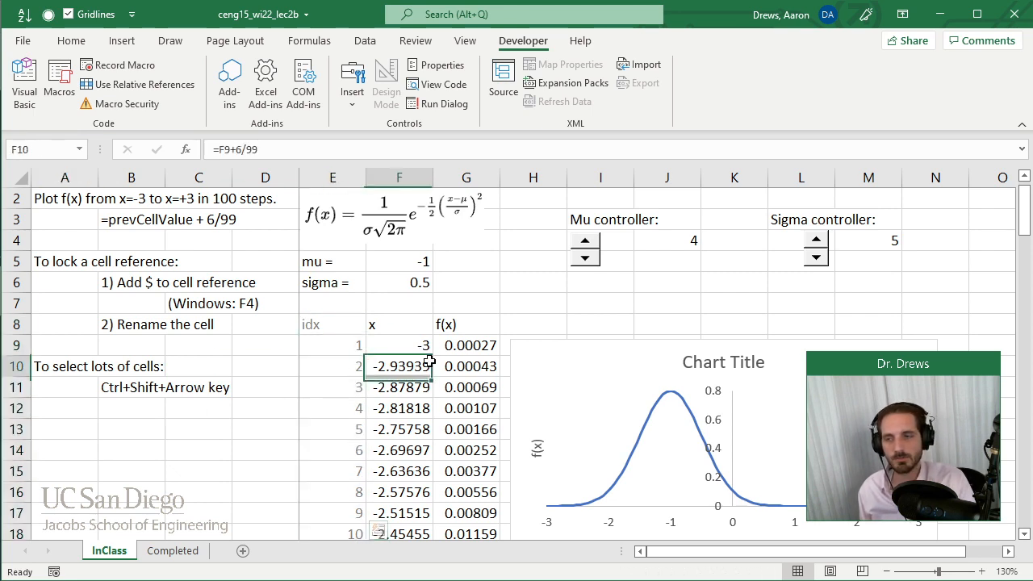
click(423, 347)
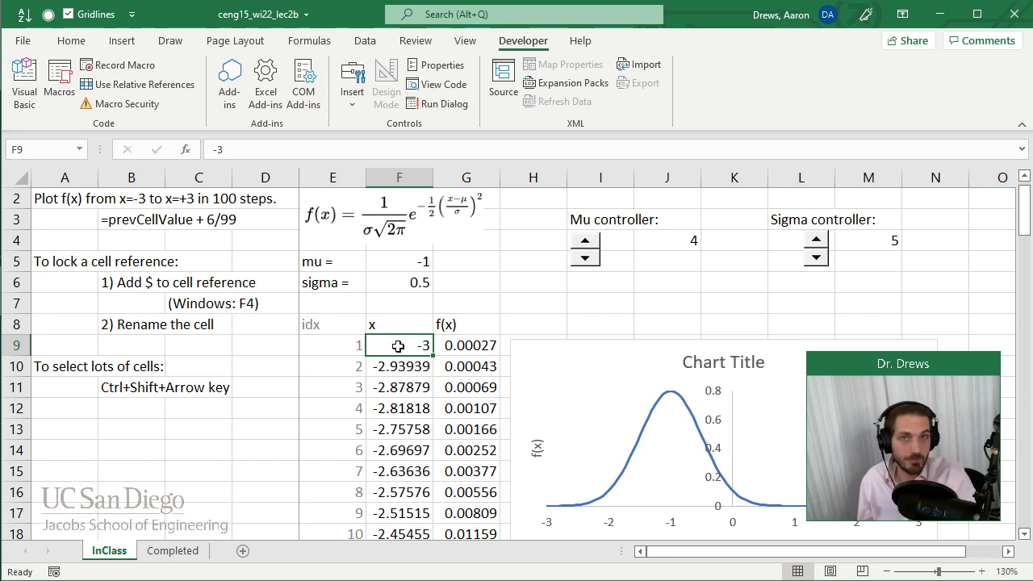
click(351, 343)
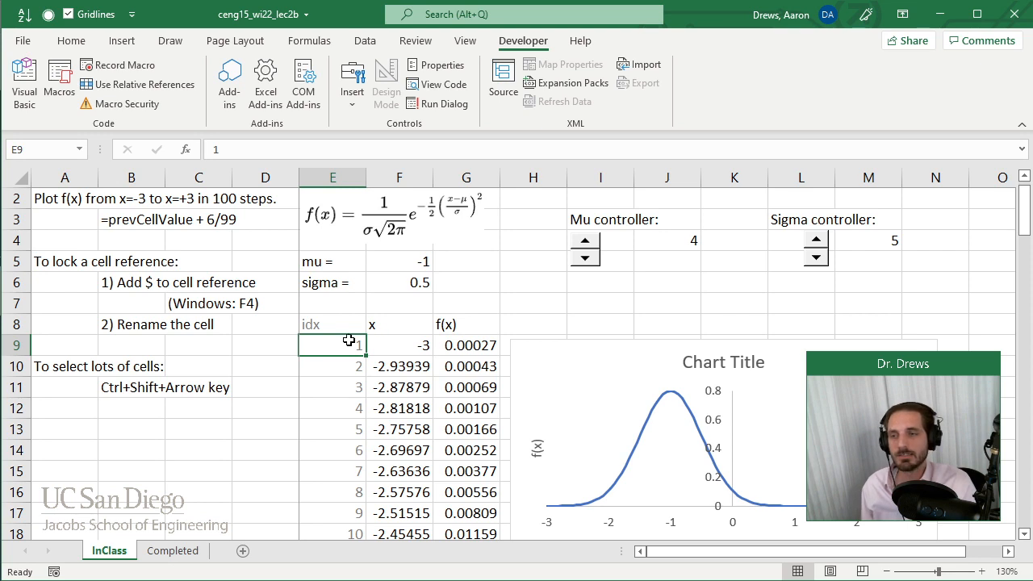
click(448, 349)
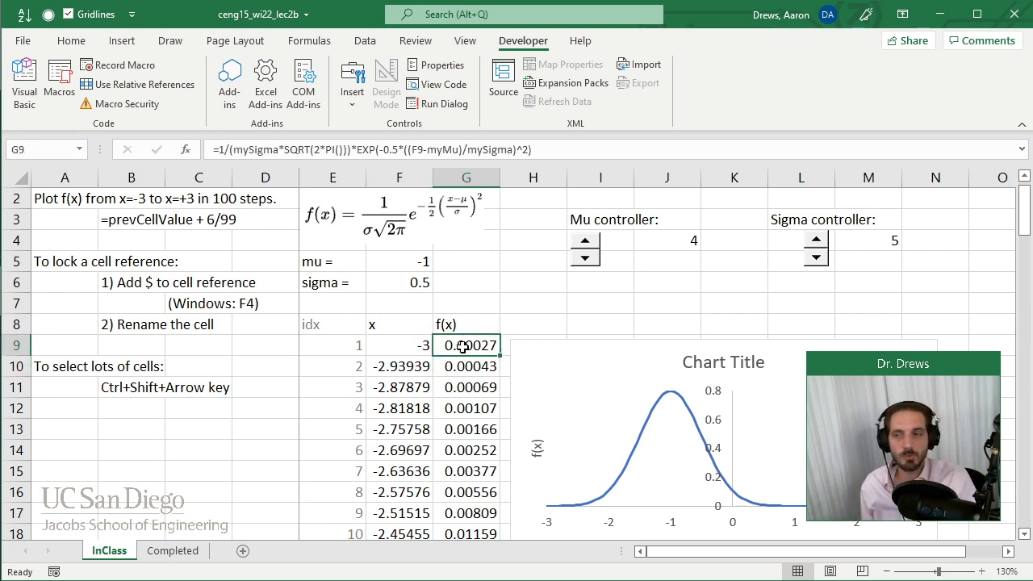
click(349, 353)
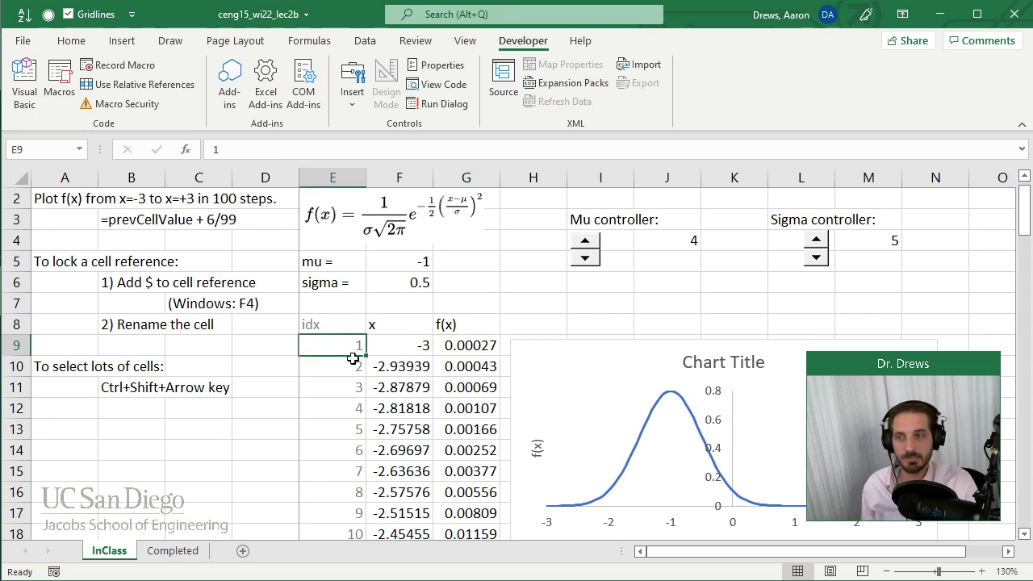
click(458, 467)
drag(459, 466, 427, 471)
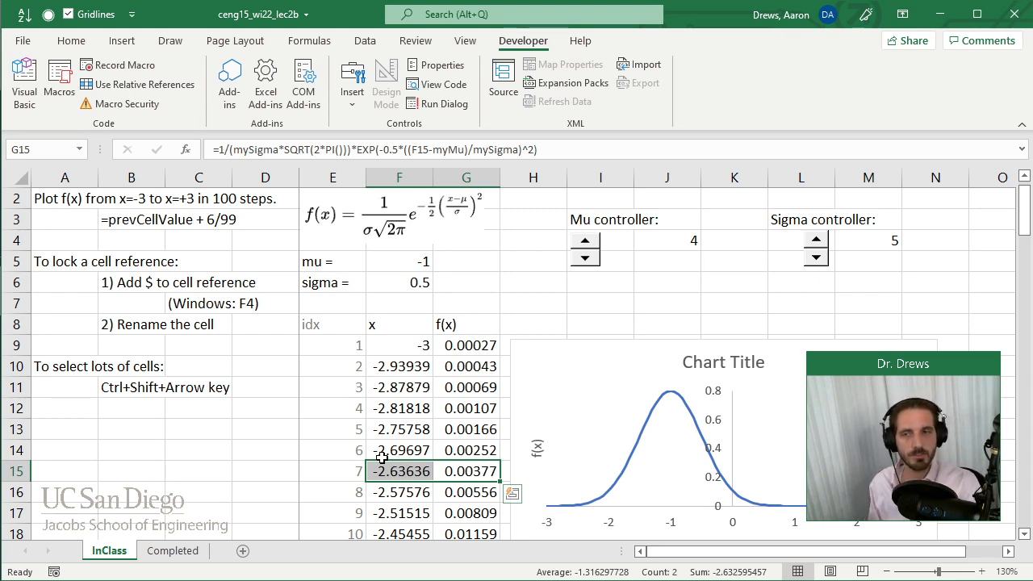
Step: Move the chart sideways so it starts in column K, clearing columns H to J beside the data table
click(533, 352)
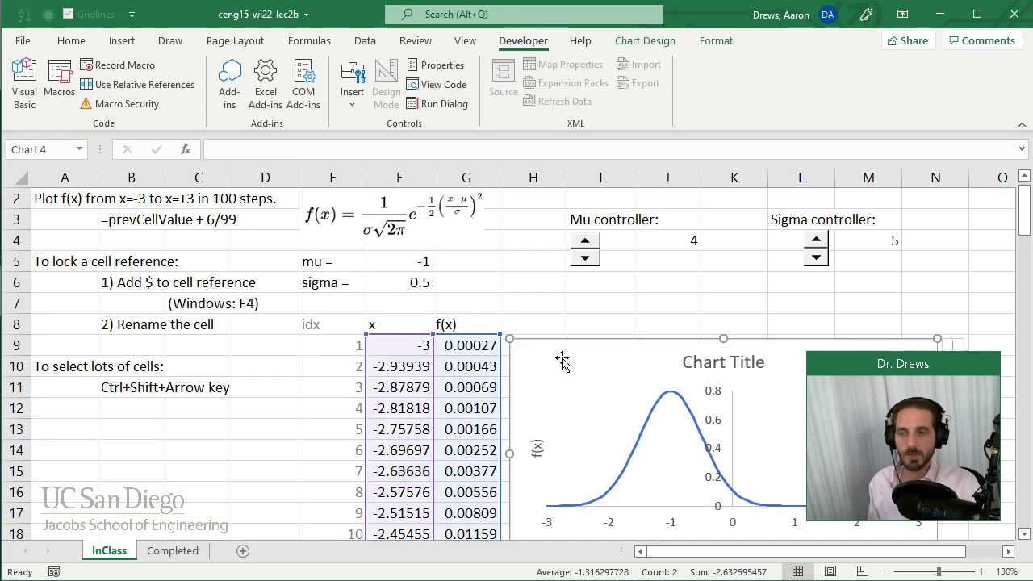
drag(539, 361, 754, 357)
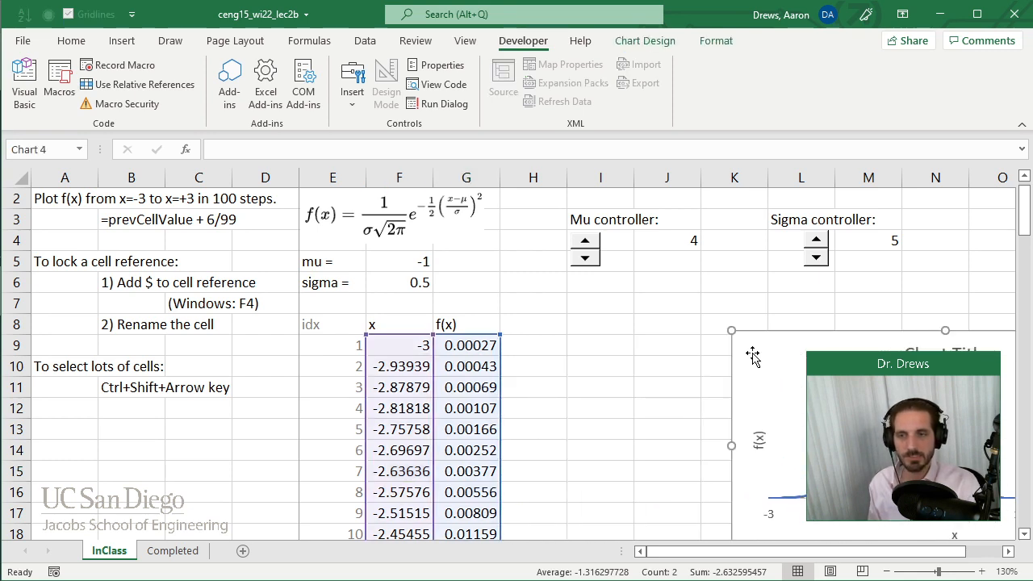
click(621, 365)
Step: Enter the label "idx =" in cell H9 and right-align it
key(Up)
key(Left)
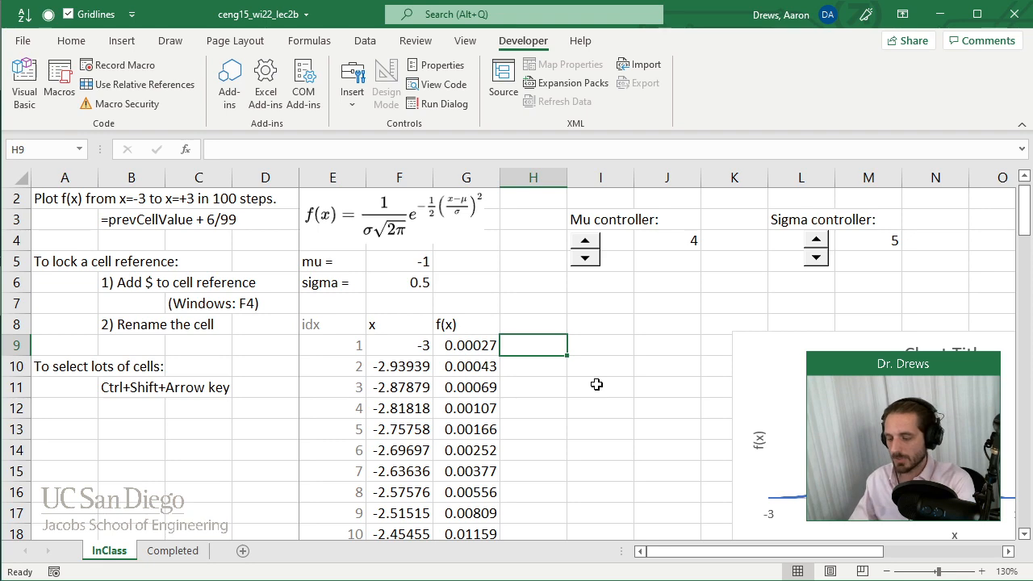
text(idx =)
key(Return)
key(Up)
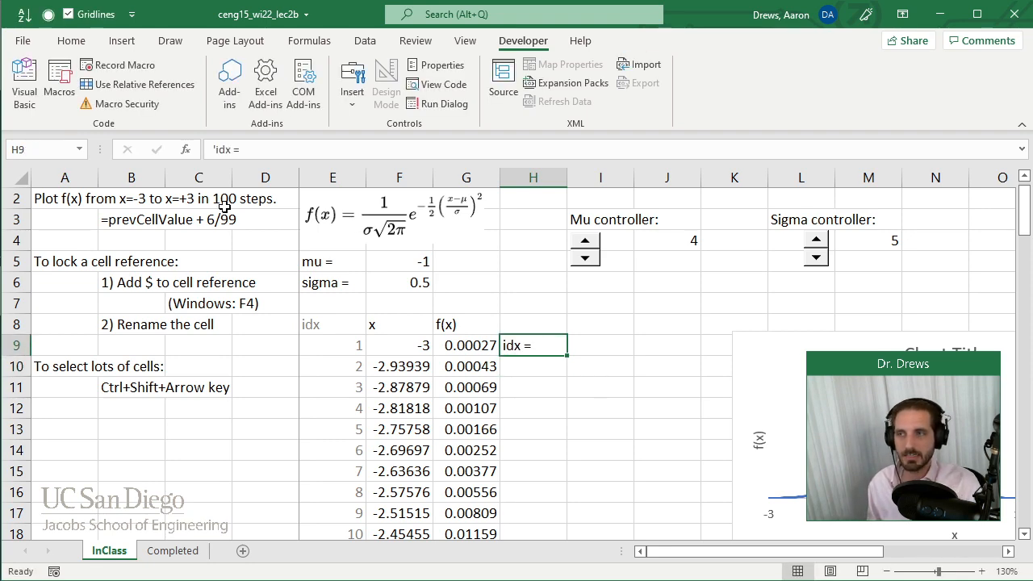
click(71, 40)
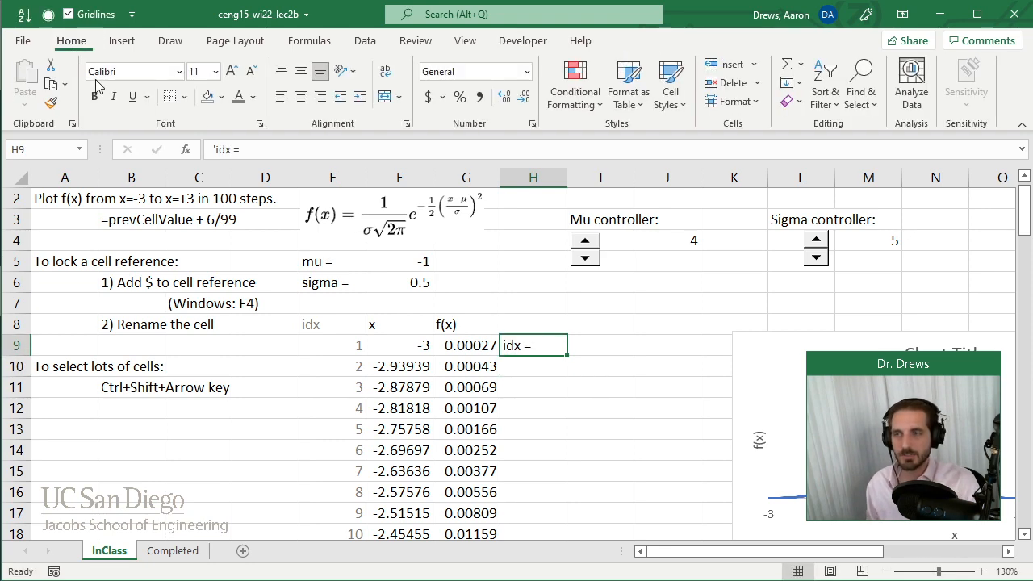
click(321, 96)
click(588, 392)
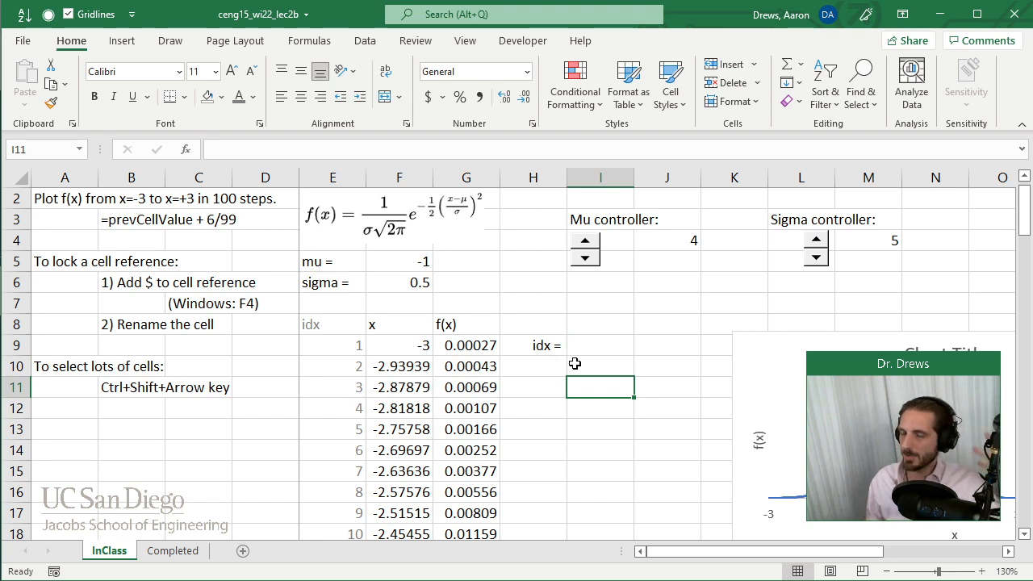
click(553, 345)
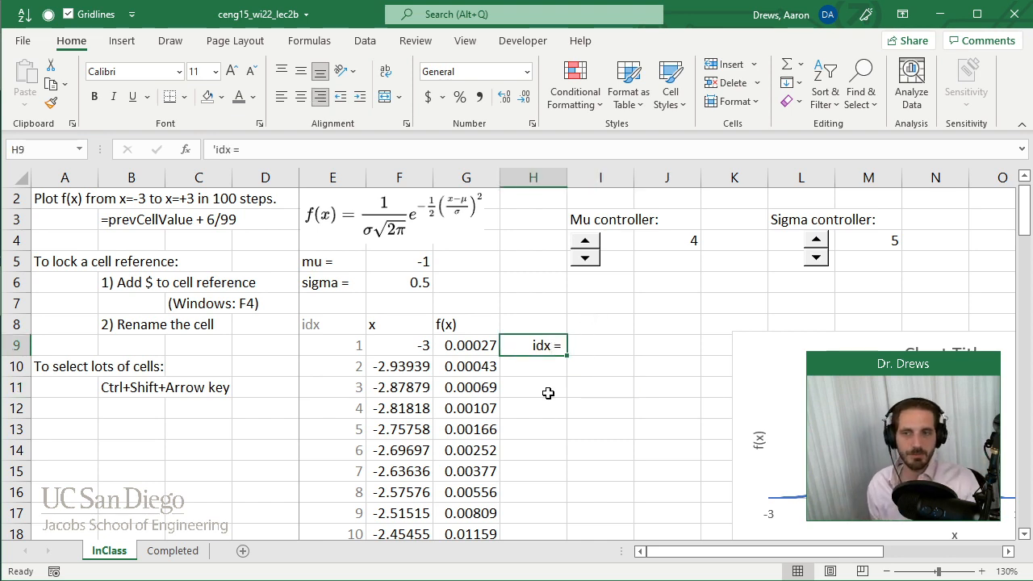
Step: Enter 3 as the idx value in cell I9, next to the "idx =" label
click(356, 326)
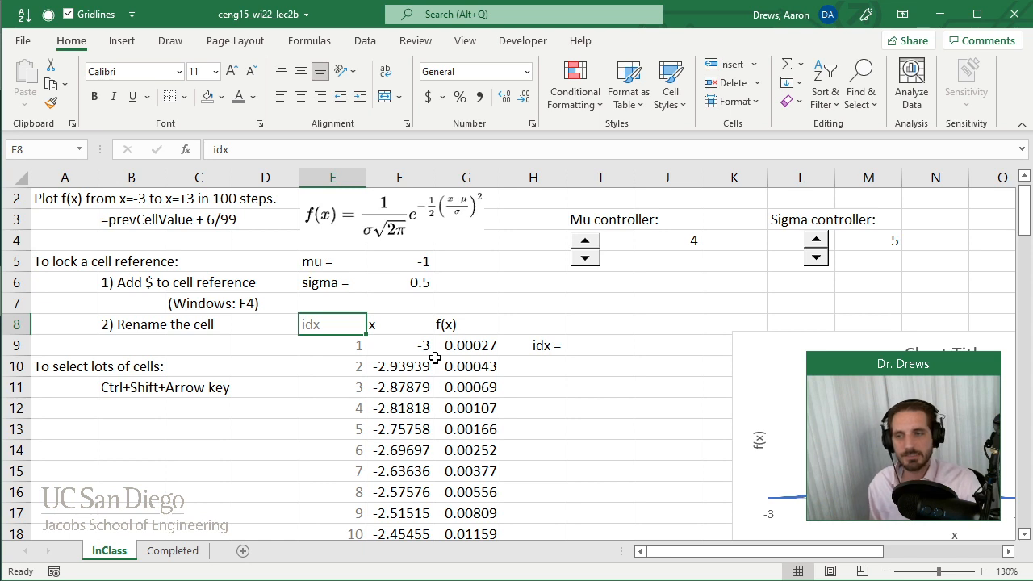
click(618, 344)
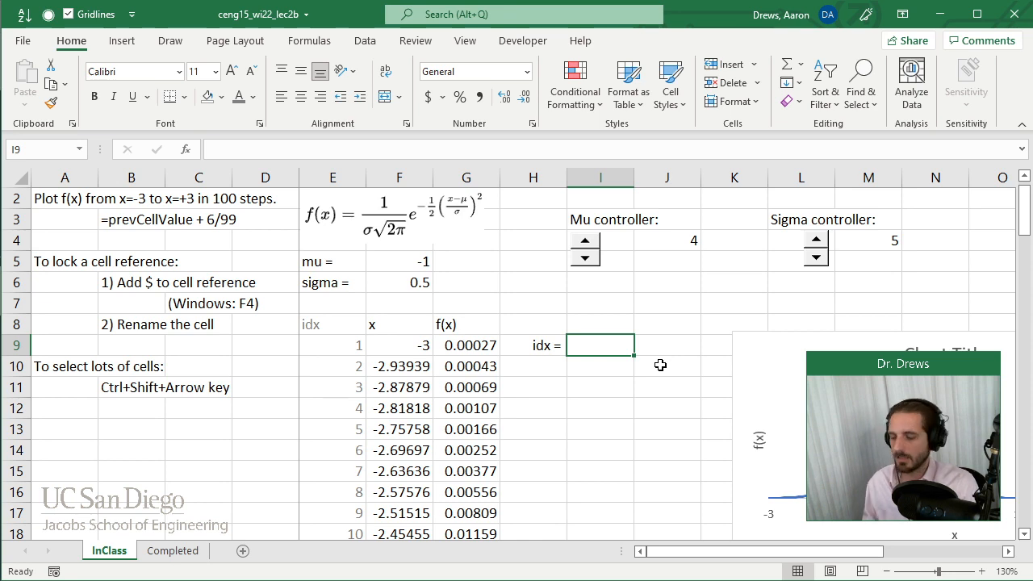
text(3)
key(Return)
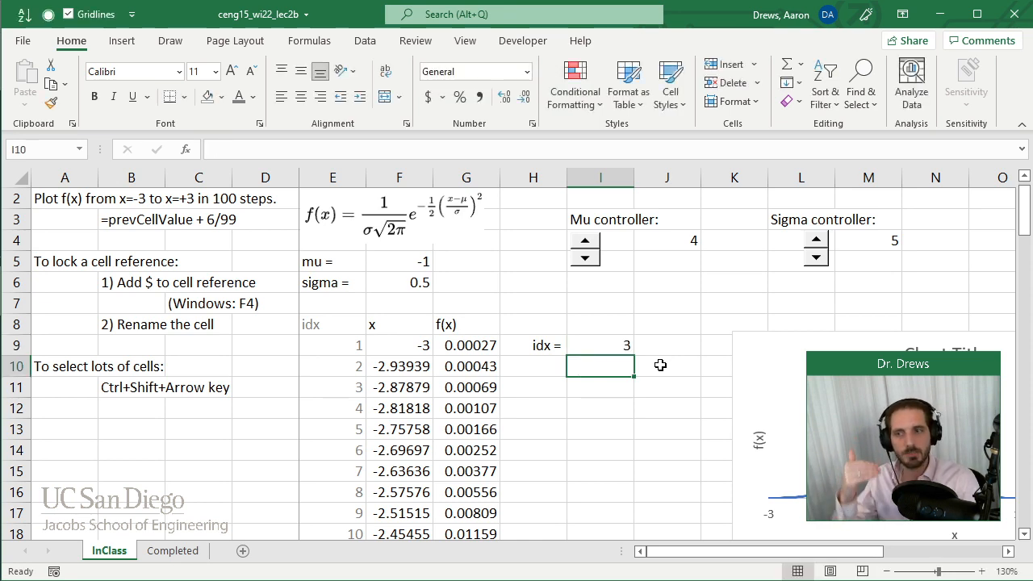
Step: Add the note "To extract indexed values," in A13 with the literal text "=index(array, idx)" in B14
click(71, 436)
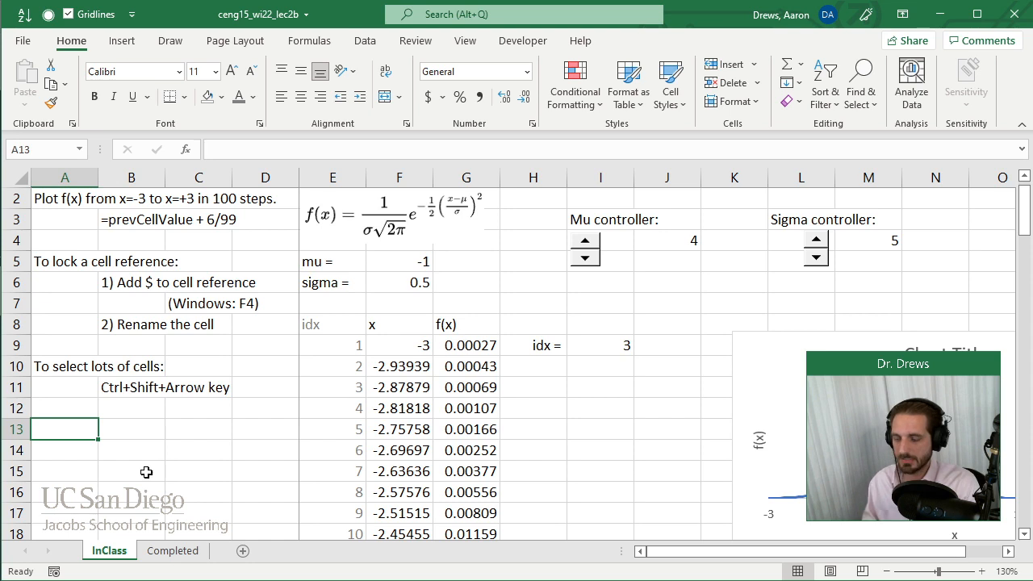
text(To extract)
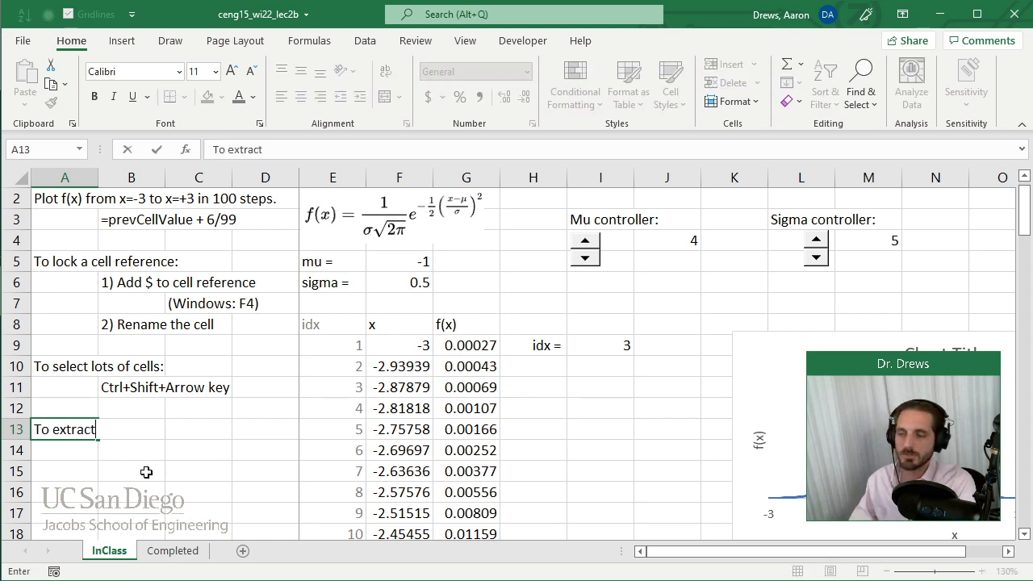
text( indexed values,)
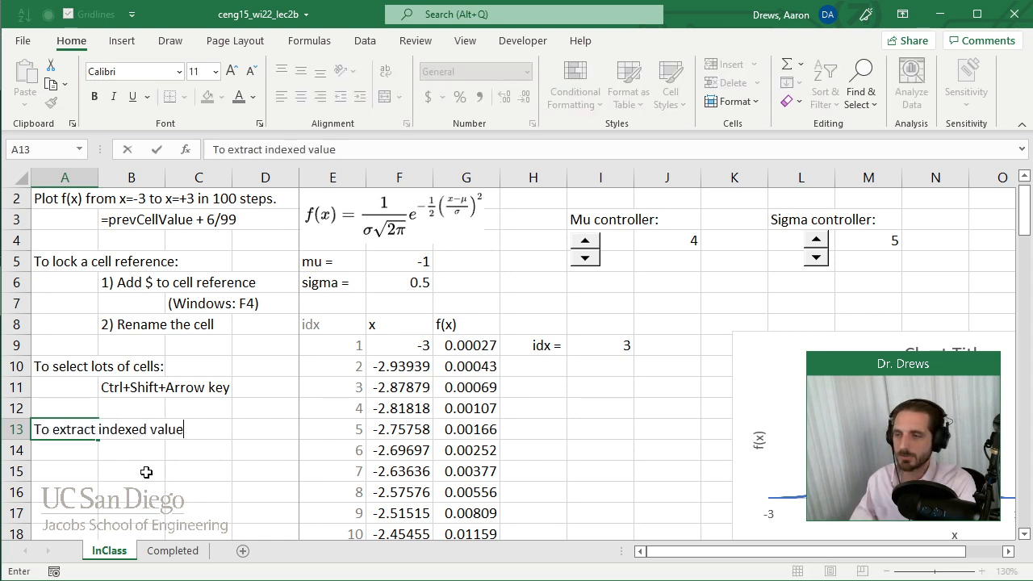
key(Return)
key(Right)
text('=)
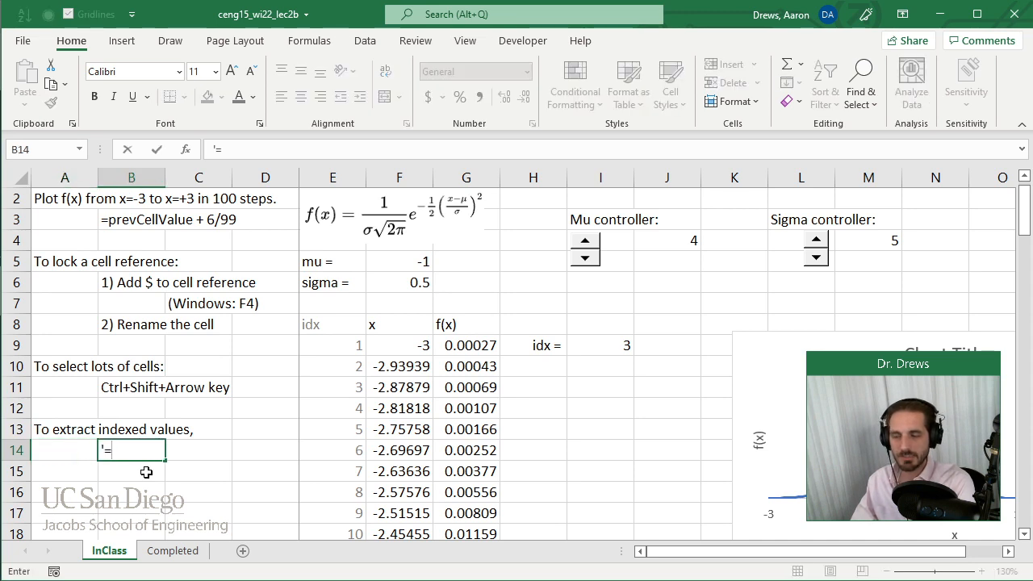
text(index()
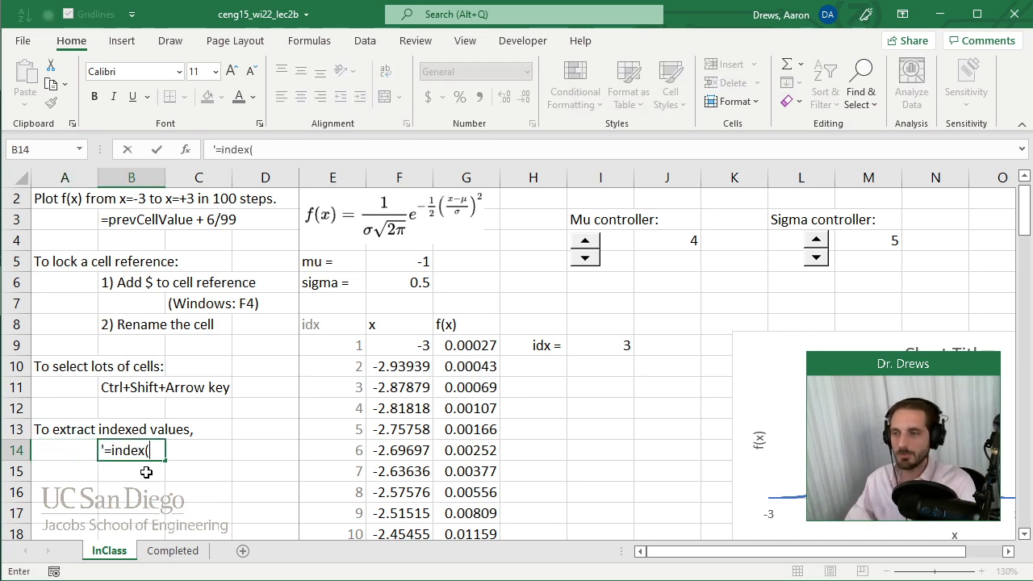
text(array, )
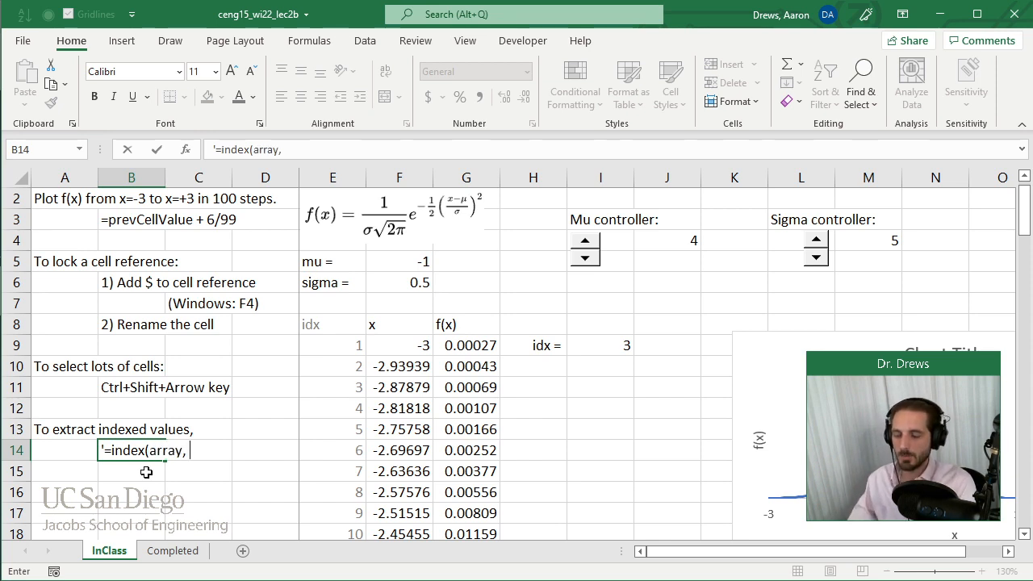
text(idx))
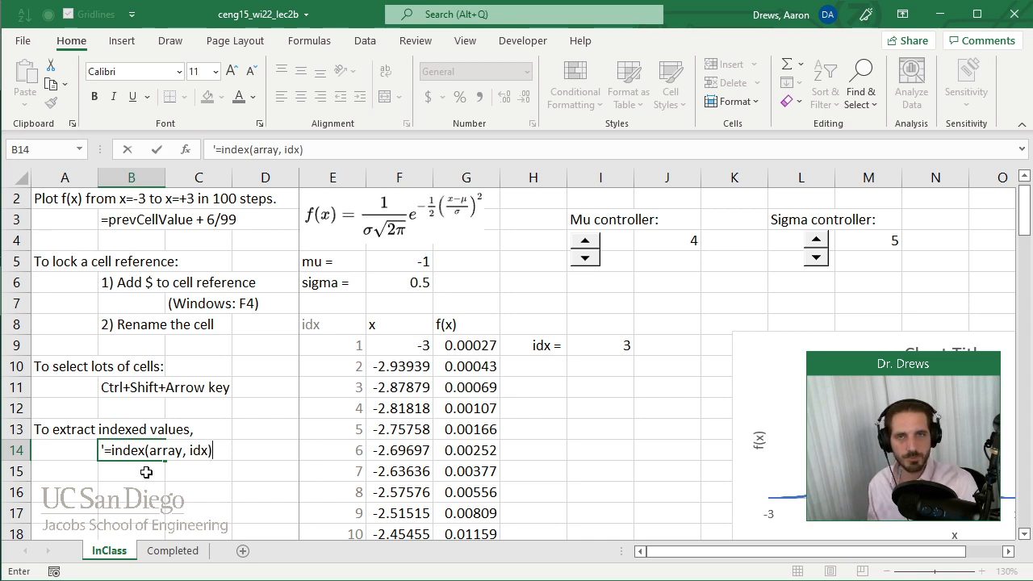
key(Return)
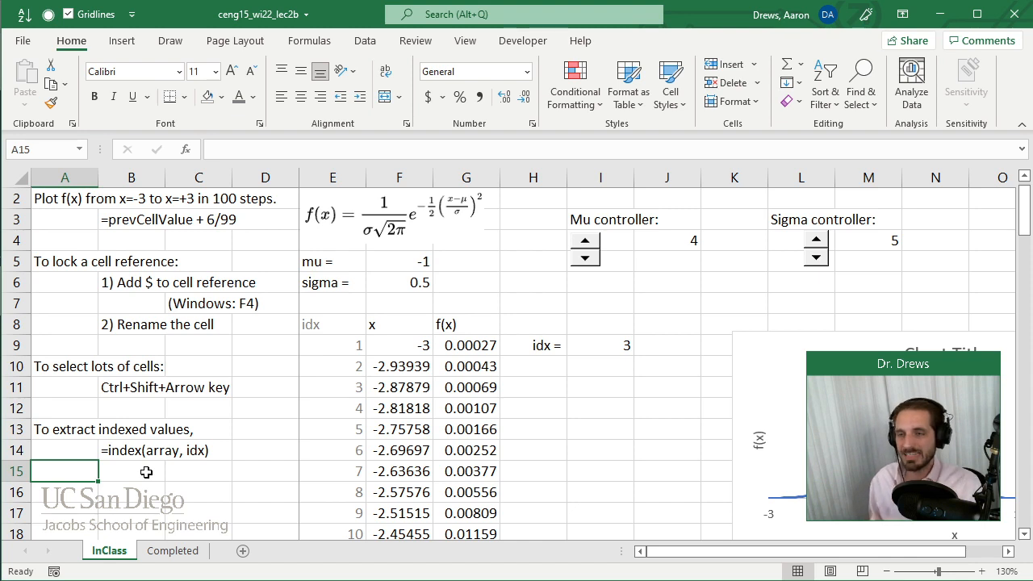
Step: Enter the label "x =" in cell H10 and right-align it
click(515, 366)
text(x =)
key(Return)
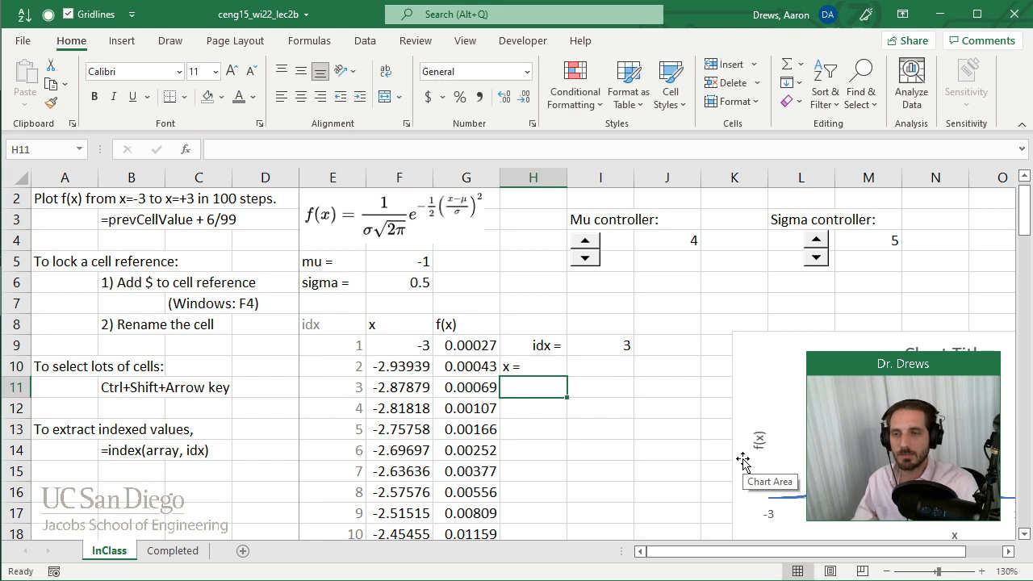
click(502, 363)
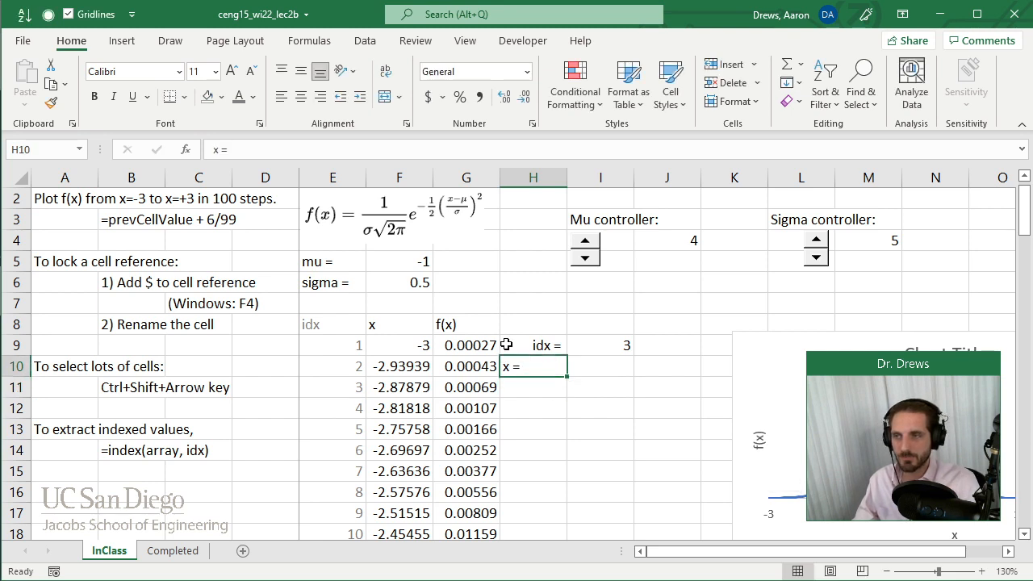
click(320, 96)
Step: Enter the formula =INDEX(F9:F108,I9) in cell I10 to extract the x value at the chosen idx
click(622, 386)
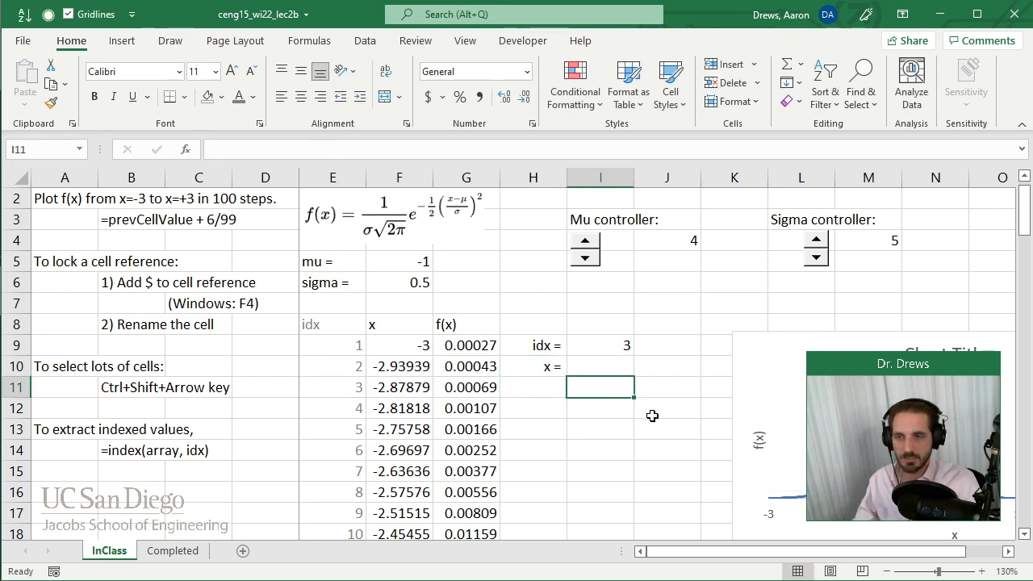
click(620, 370)
text(=)
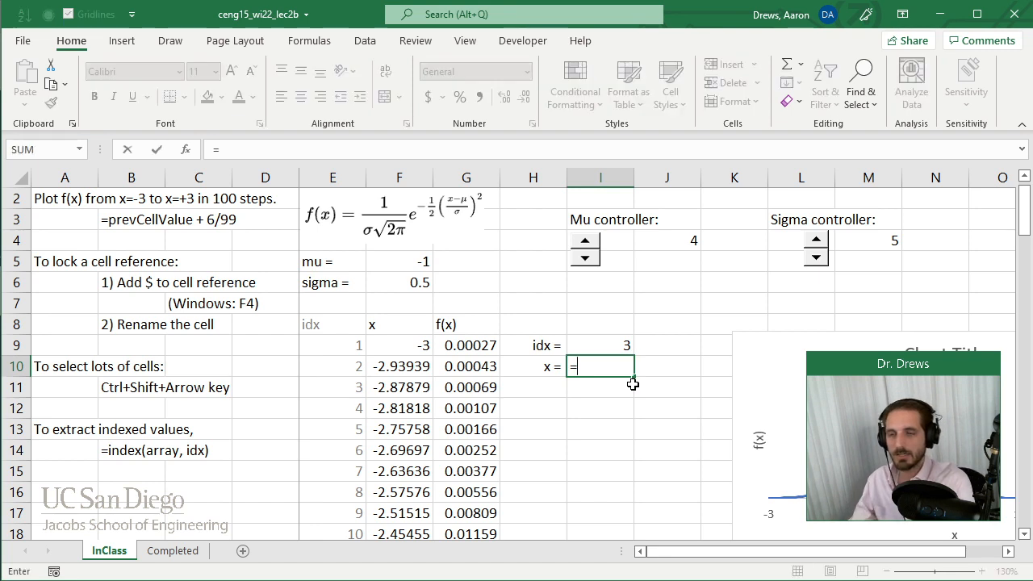
text(index()
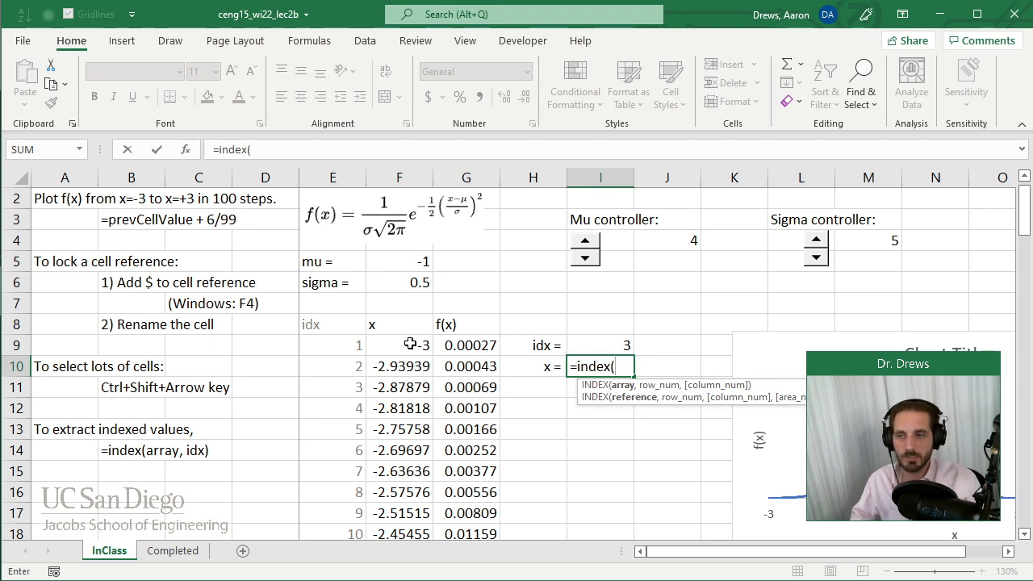
drag(410, 345, 415, 491)
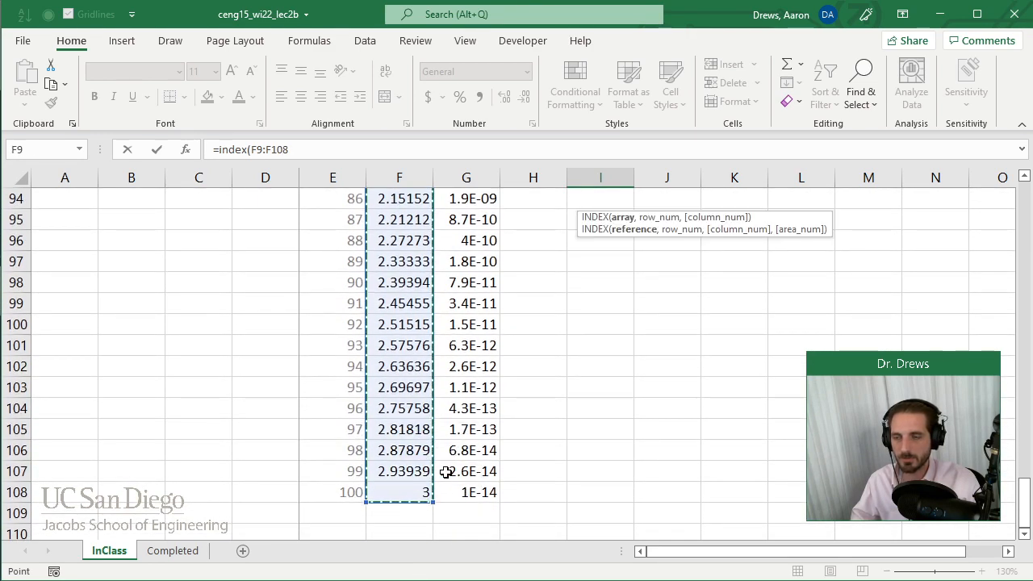
scroll(445, 473, up, 20)
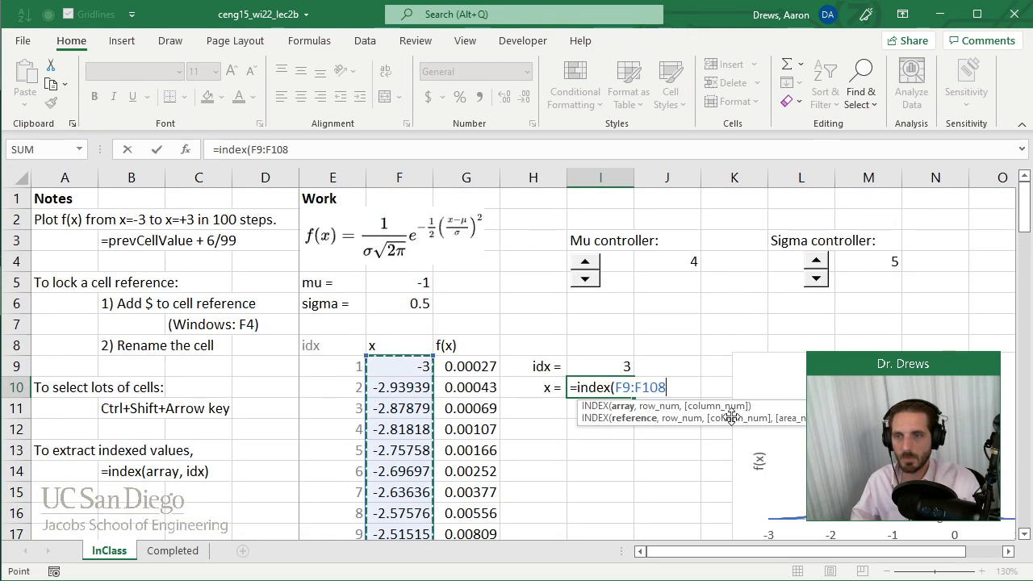
text(,)
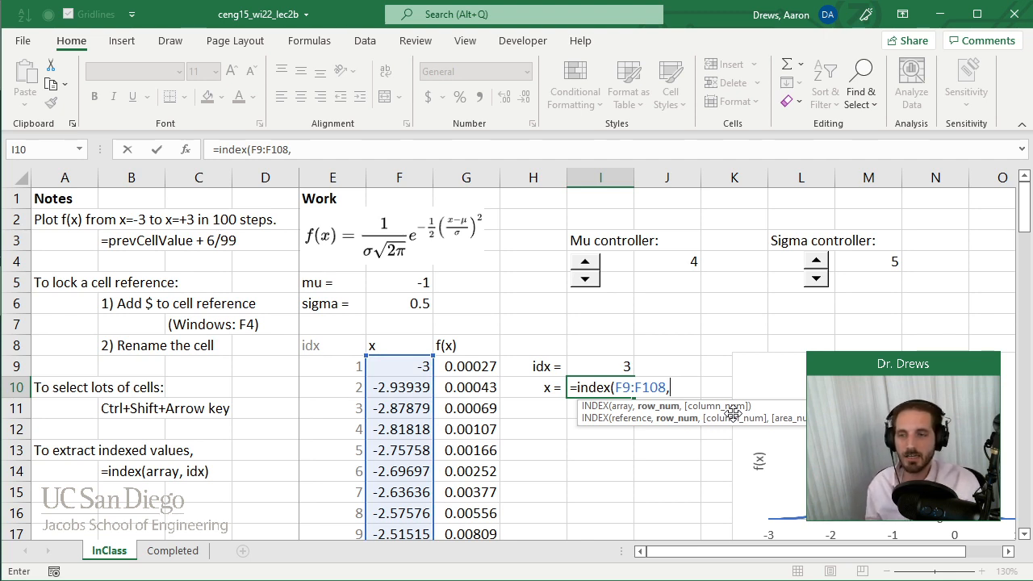
click(607, 368)
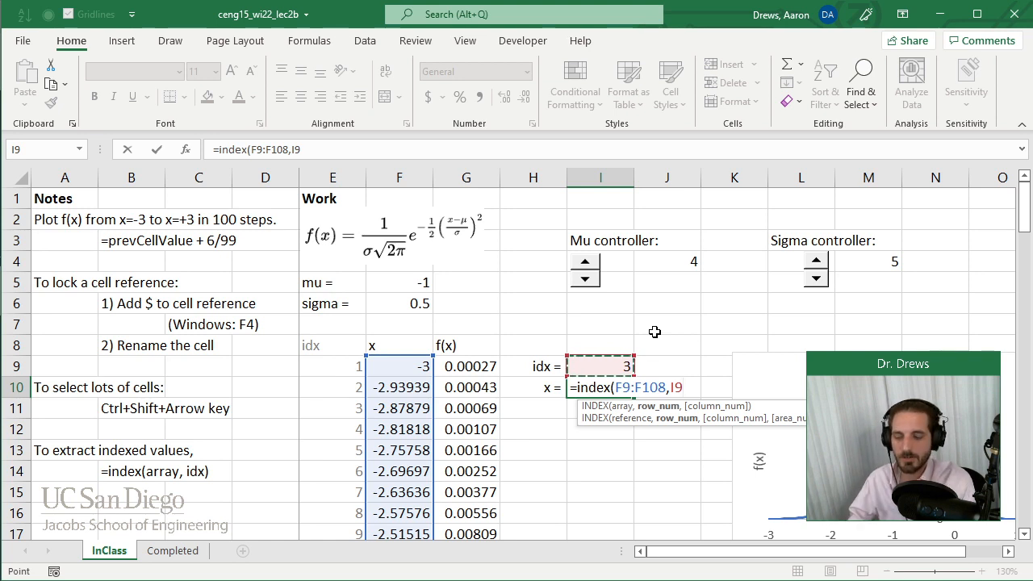
text())
key(Return)
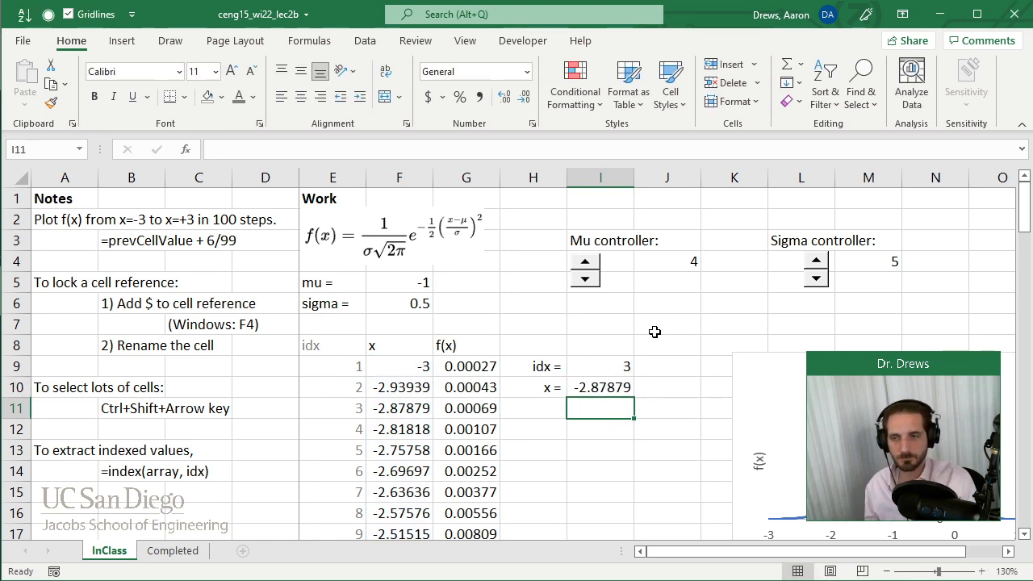
Step: Check the x lookup in I10 against the table, testing idx values 1, 99 and 100 in I9
click(622, 387)
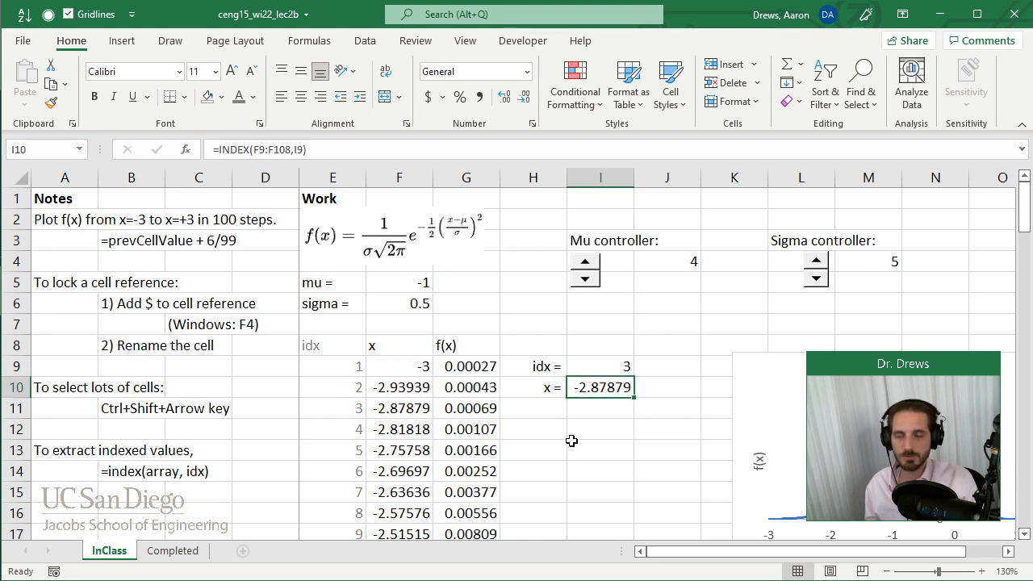
click(407, 415)
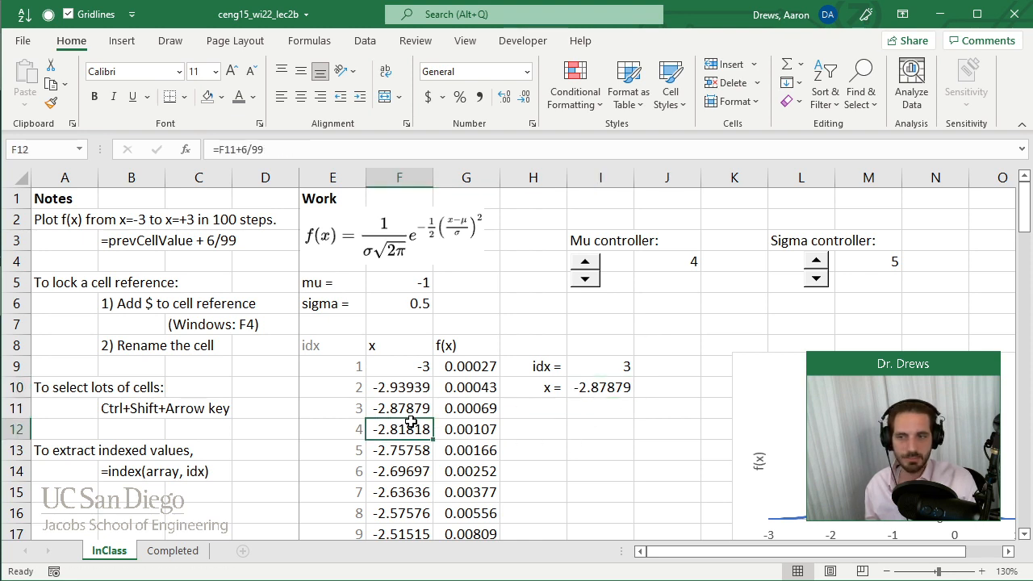
click(617, 366)
text(1)
key(Return)
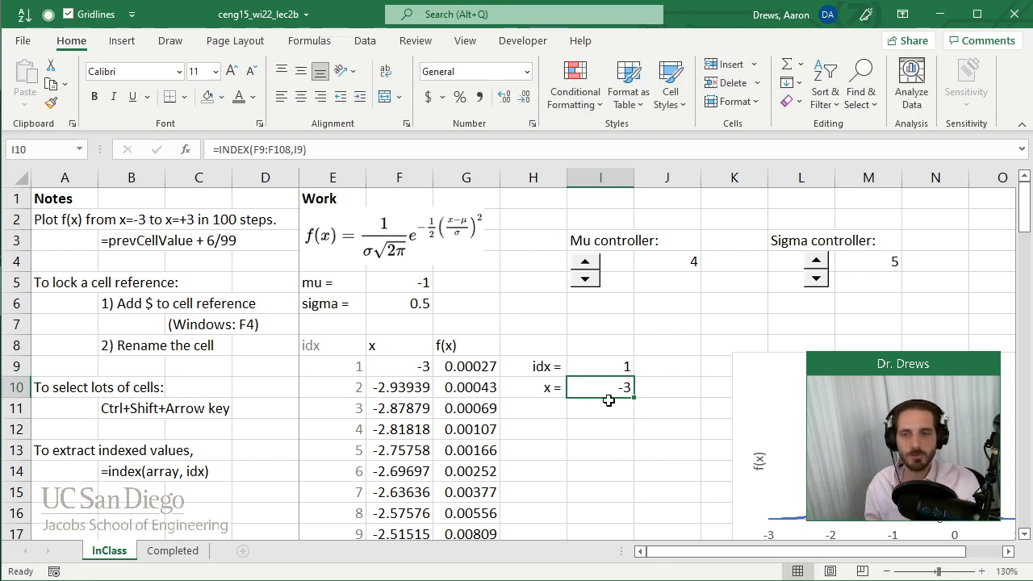
click(623, 368)
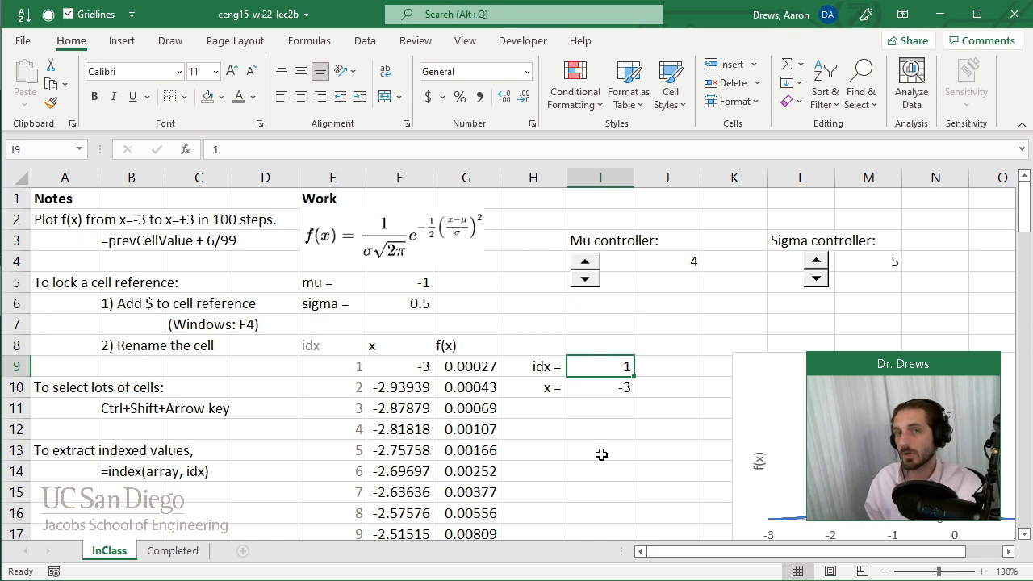
text(99)
key(Return)
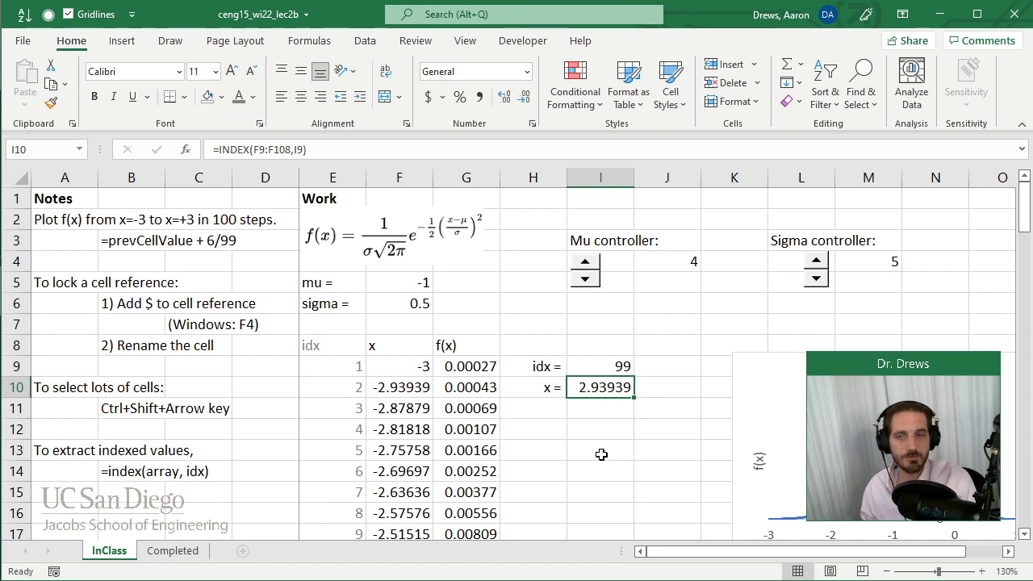
key(Up)
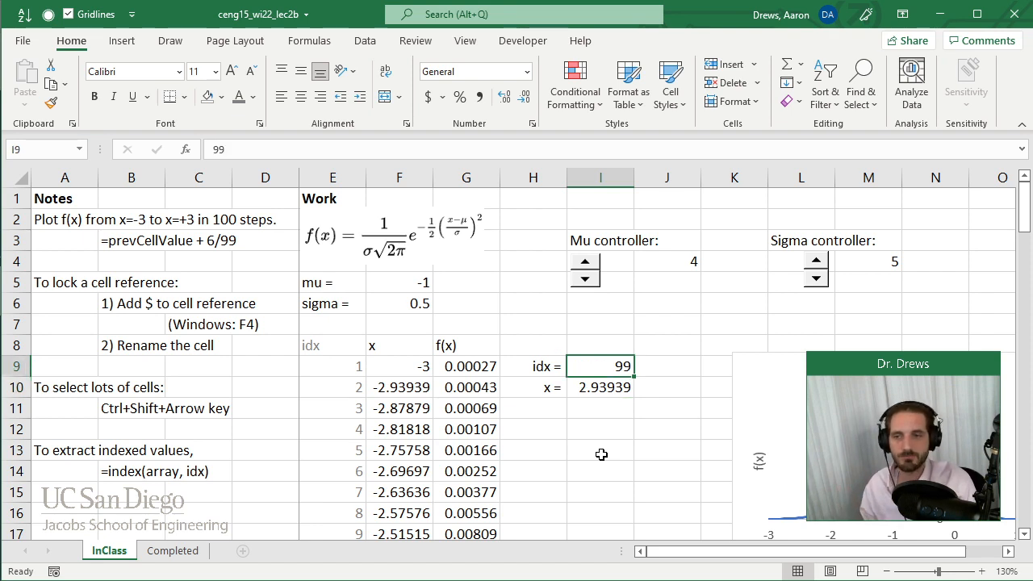
text(100)
key(Return)
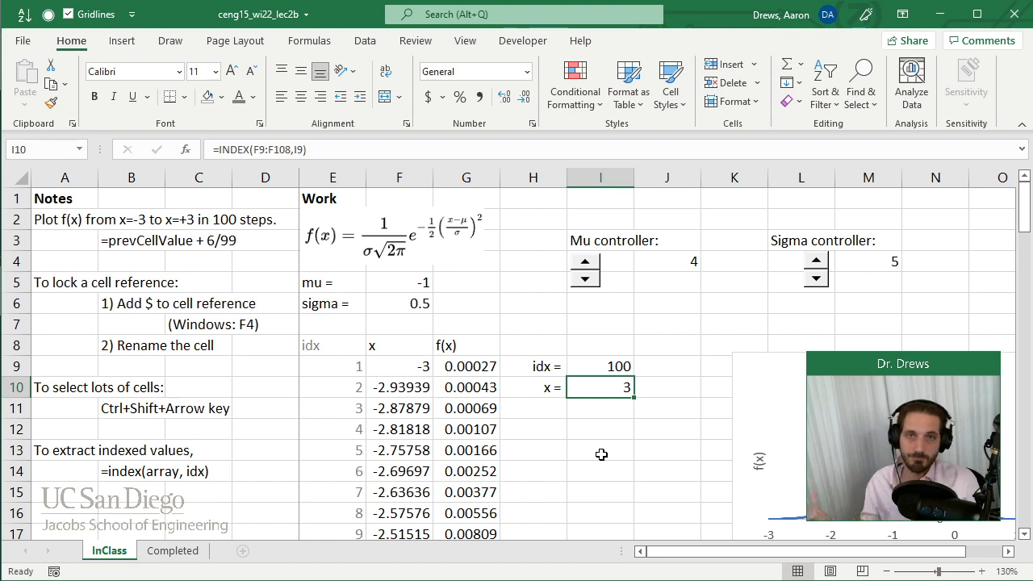
Step: Test the x lookup with the out-of-range idx values 101 and -1 in I9
key(Up)
text(1001)
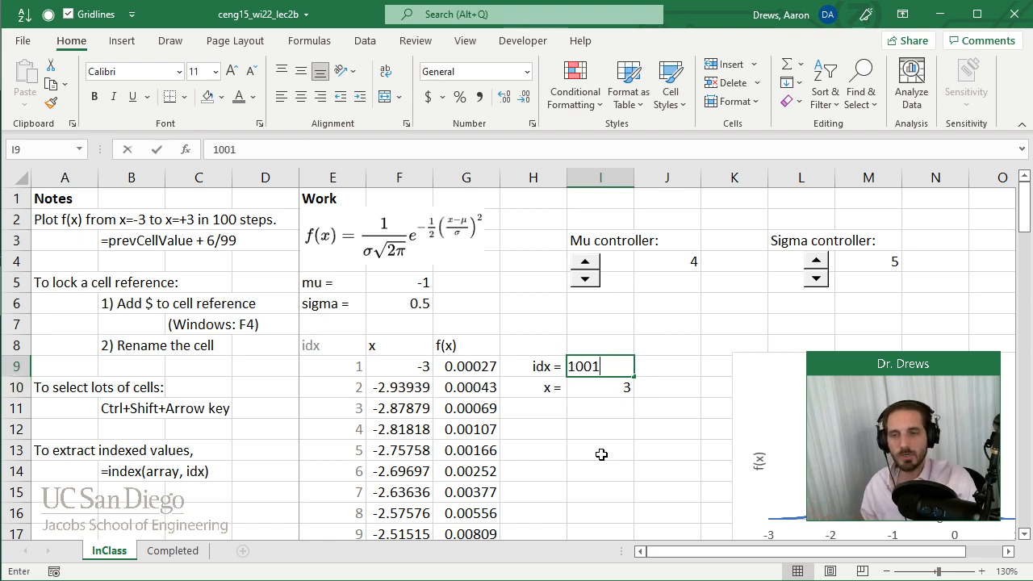
key(BackSpace)
key(BackSpace)
text(1)
key(Return)
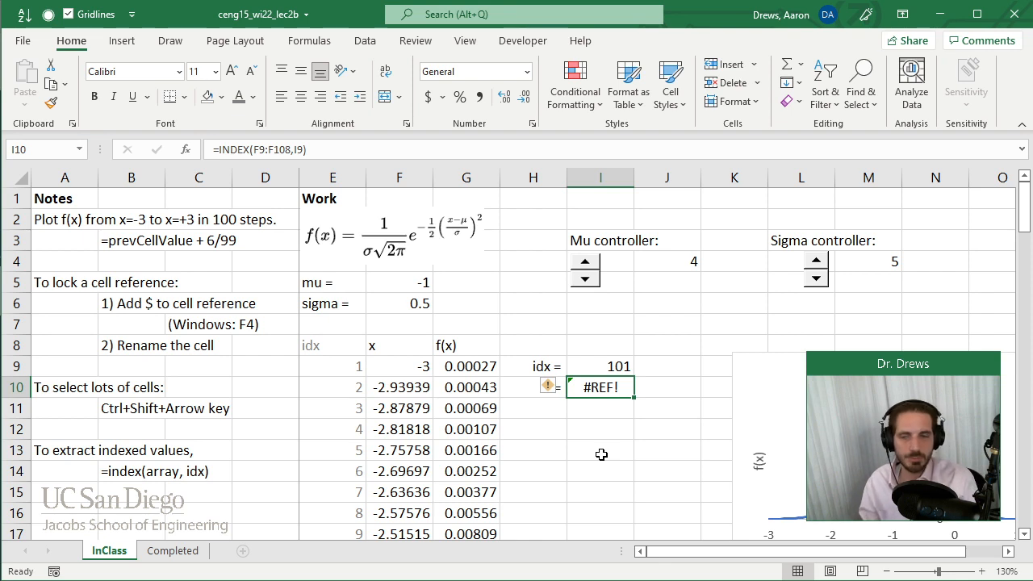
key(Up)
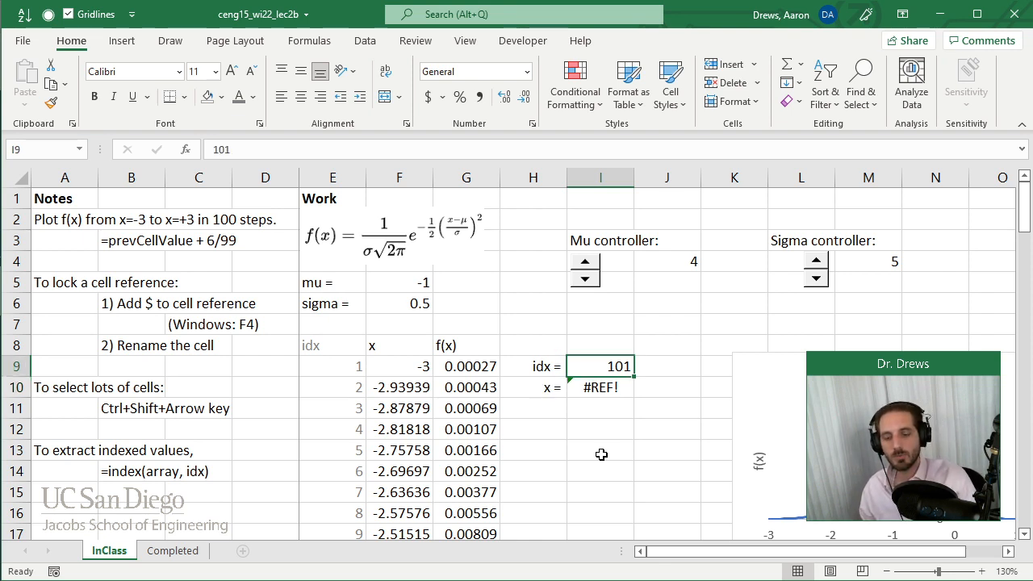
text(-1)
key(Return)
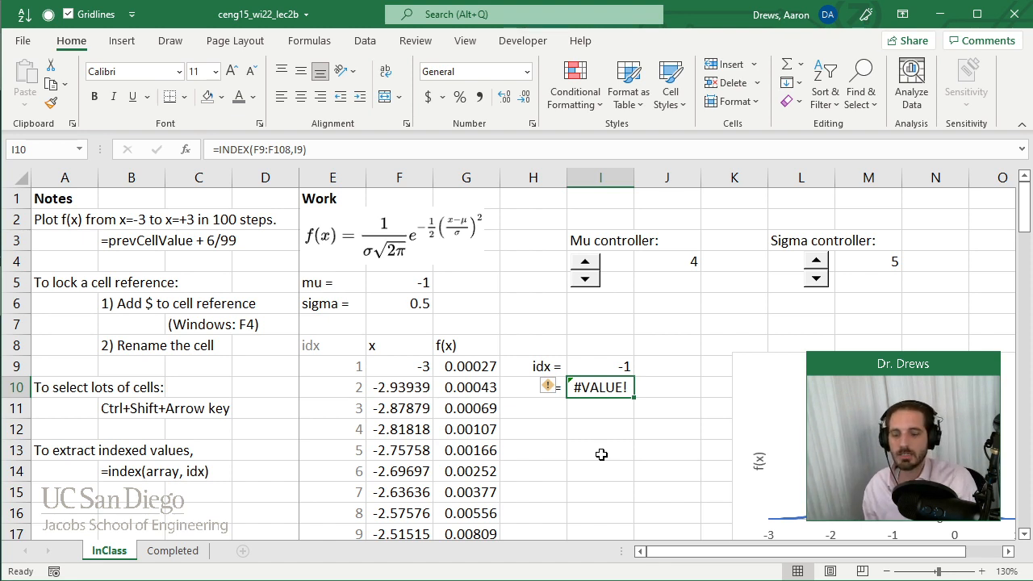
Step: Set the idx value in I9 to 0 to test how the x lookup handles it
key(Up)
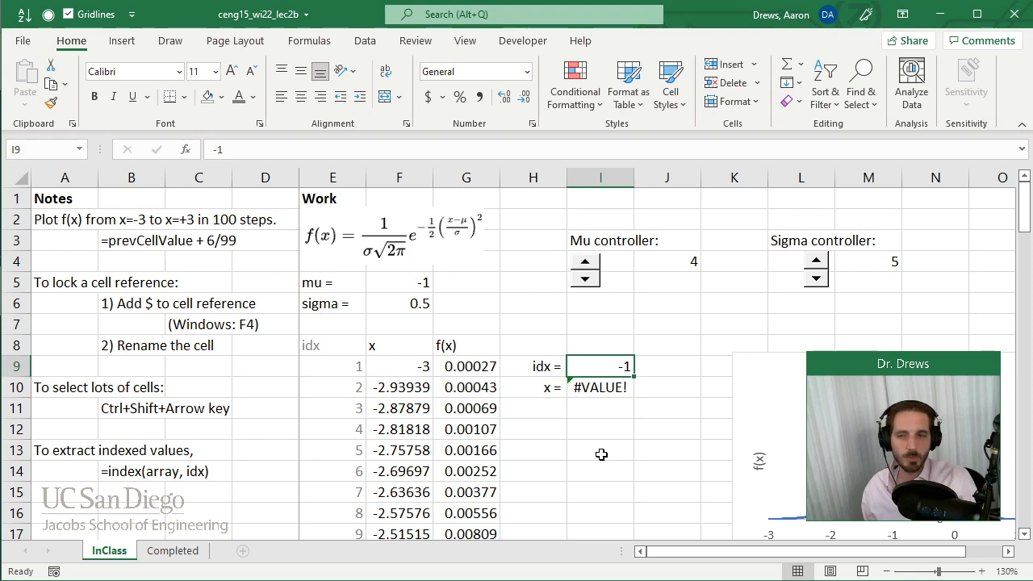
text(0)
key(Return)
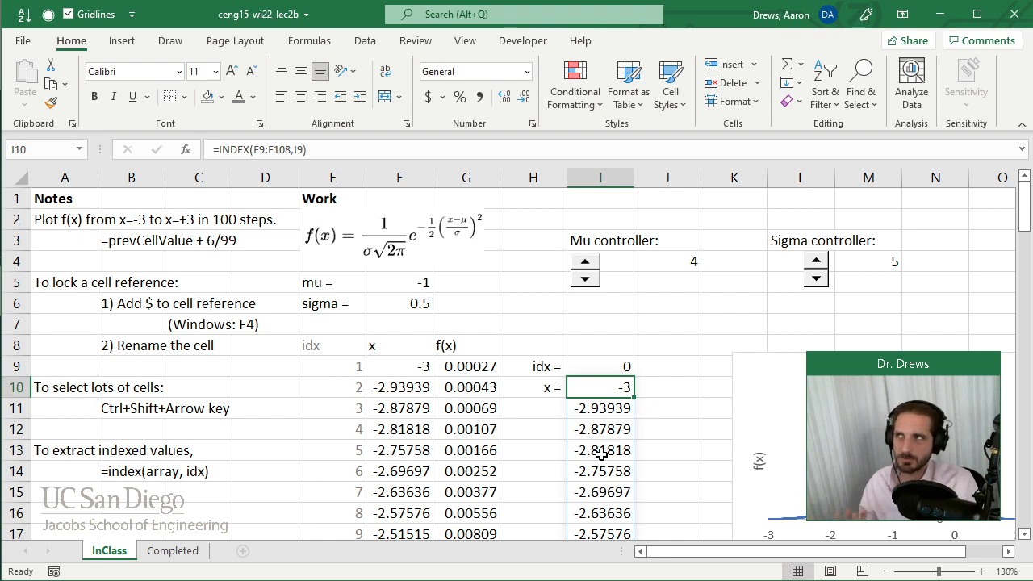
key(Up)
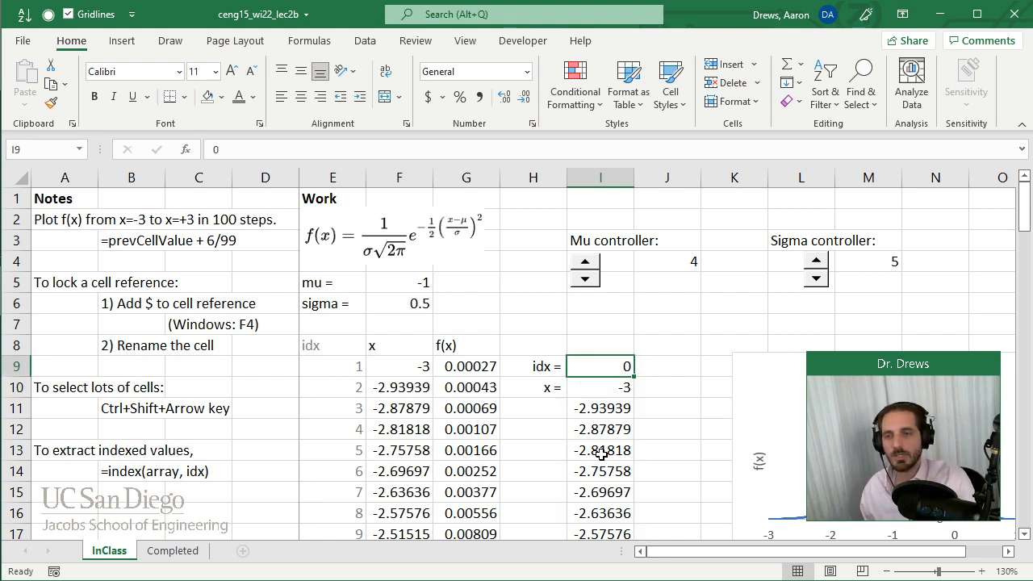
Step: Set the idx value in I9 to 1 and add the right-aligned label "f(x) =" in cell H11
text(1)
key(Return)
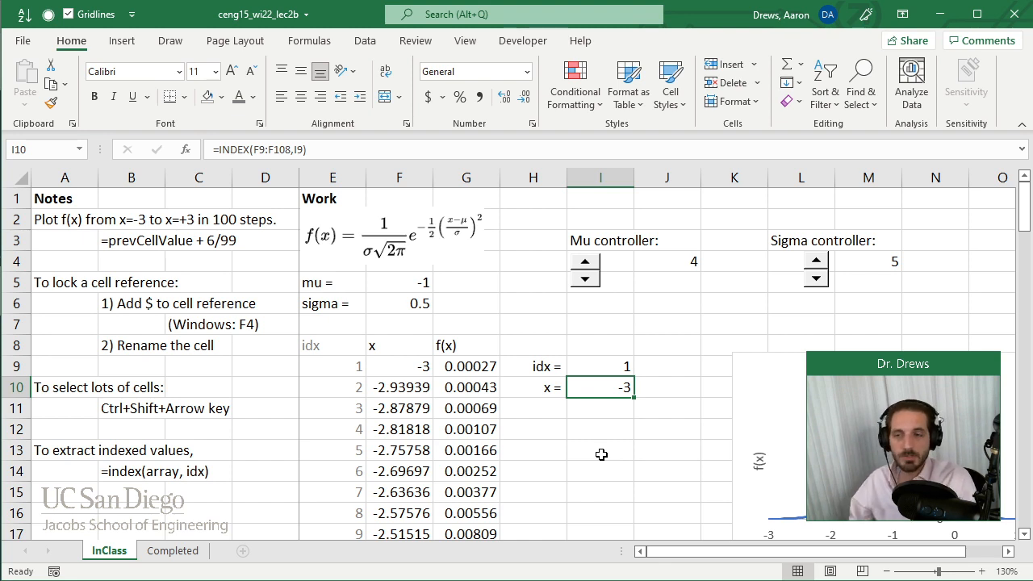
key(Down)
key(Left)
text(f)
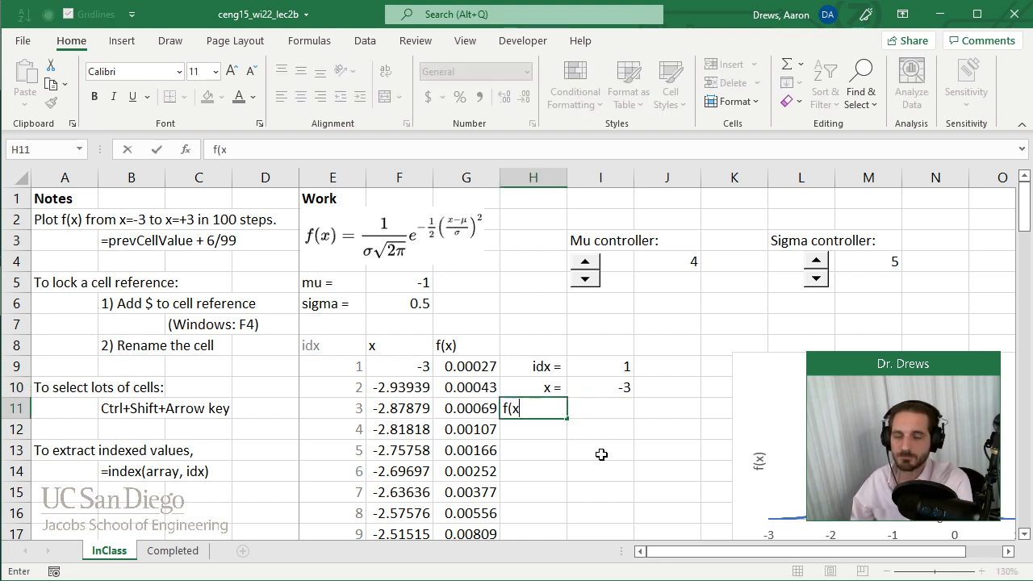
key(Return)
key(Up)
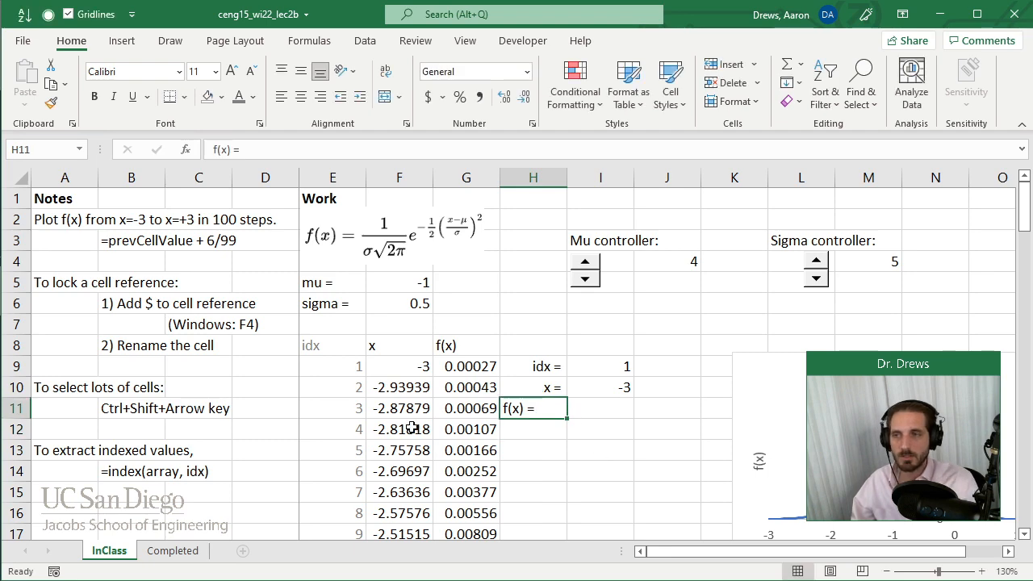
click(321, 96)
Step: Enter the formula =INDEX(G9:G108, I9) in cell I11 to extract the f(x) value at the chosen idx
click(609, 411)
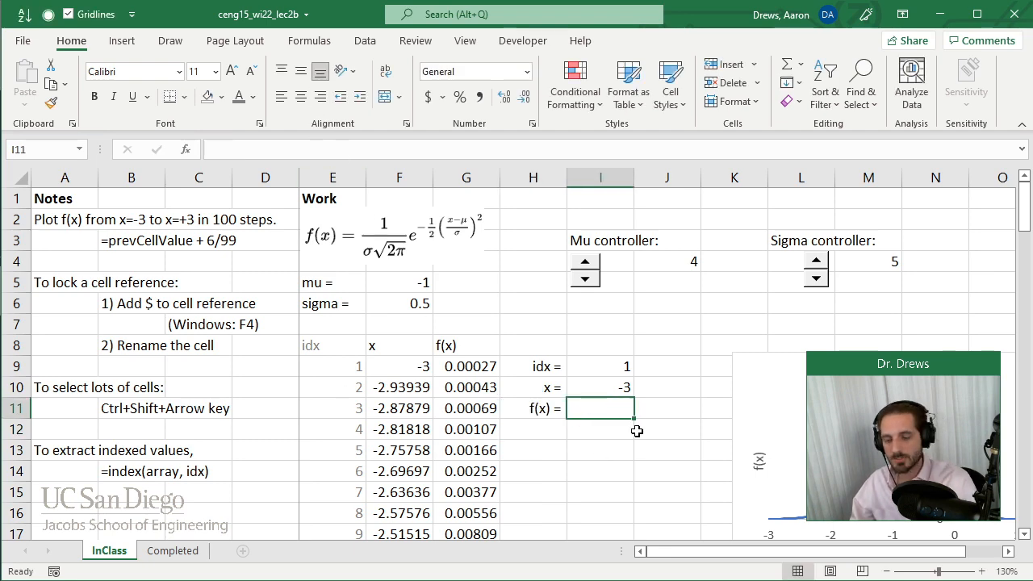
text(=index()
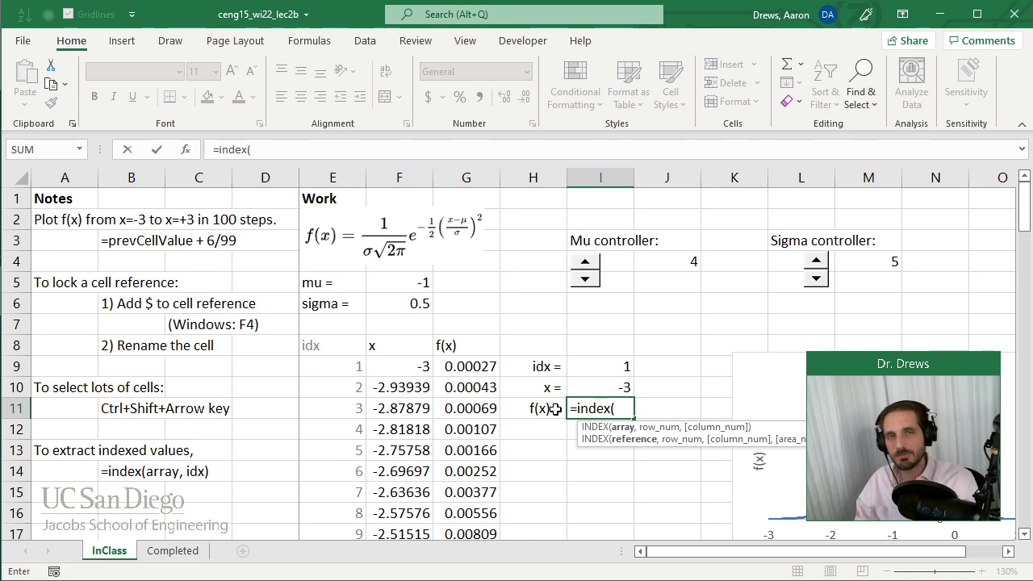
click(471, 370)
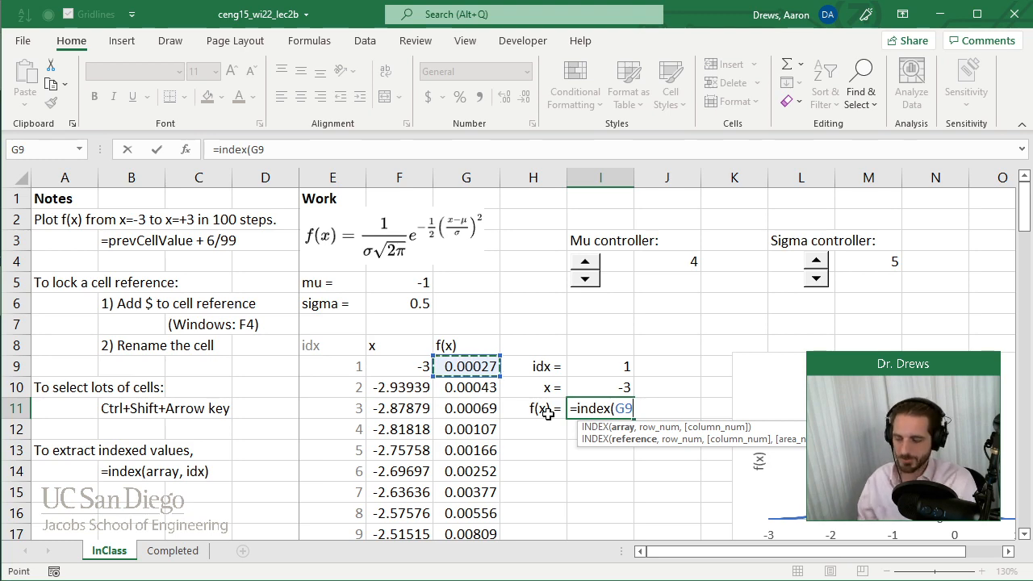
key(ctrl+shift+Down)
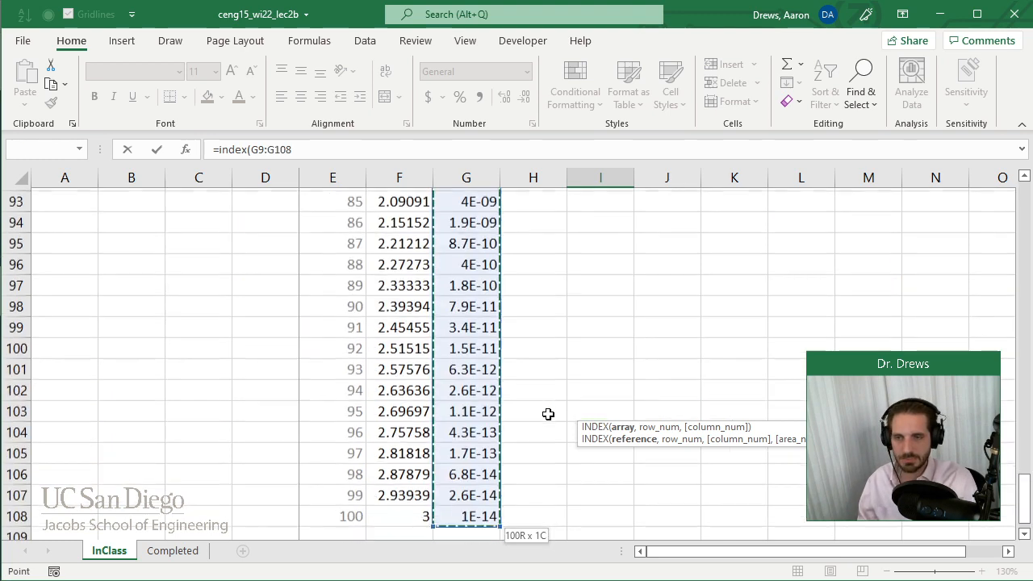
text(,)
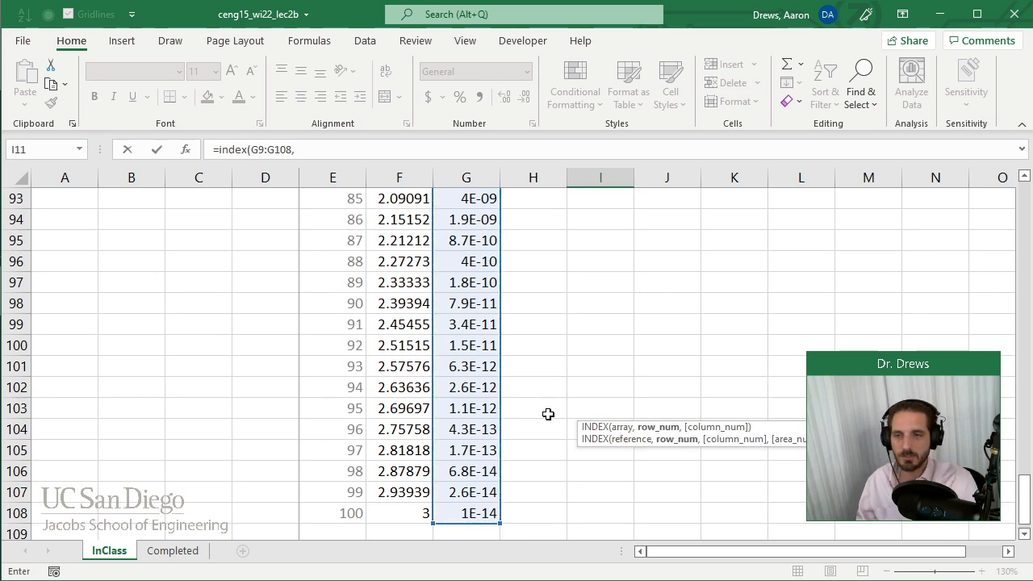
scroll(585, 411, up, 20)
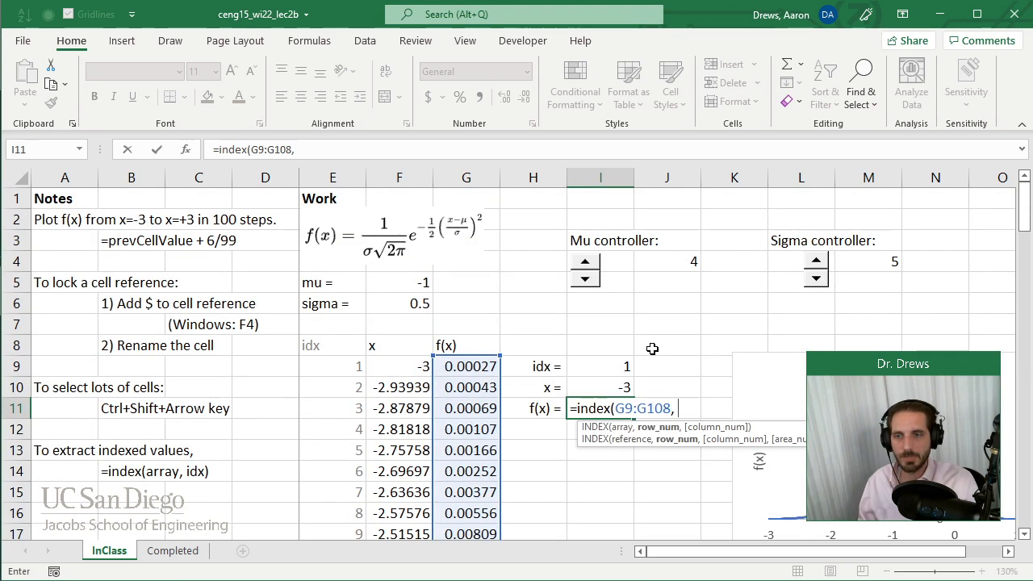
click(602, 365)
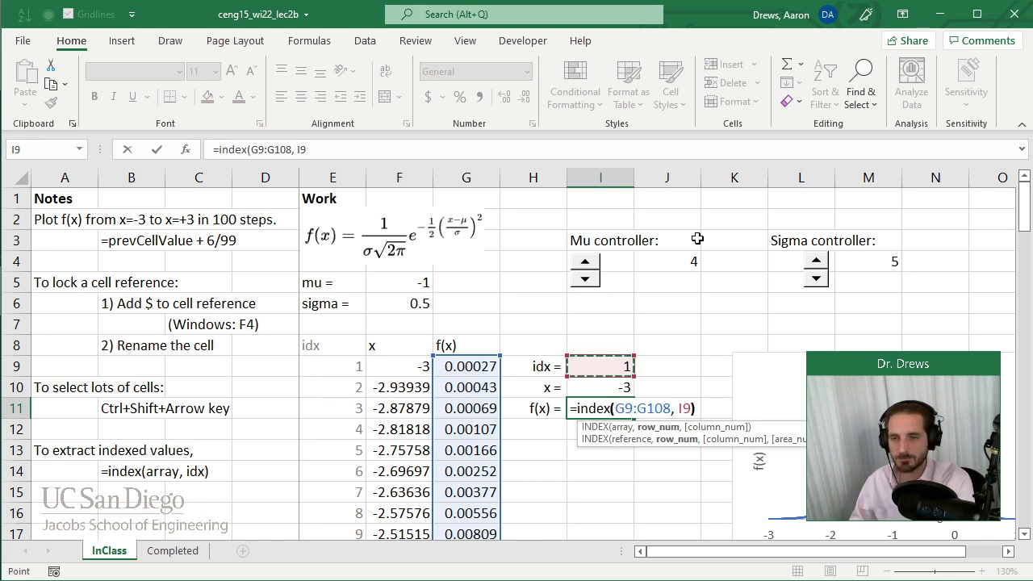
text())
key(Return)
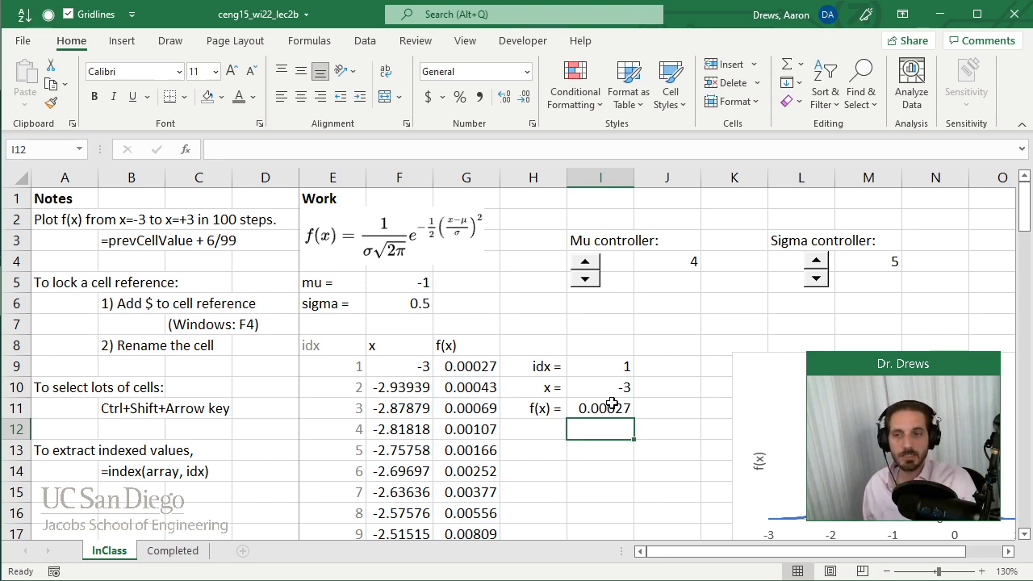
Step: Compare the extracted x and f(x) values in I10 and I11 with the first row of the data table
click(424, 373)
click(482, 376)
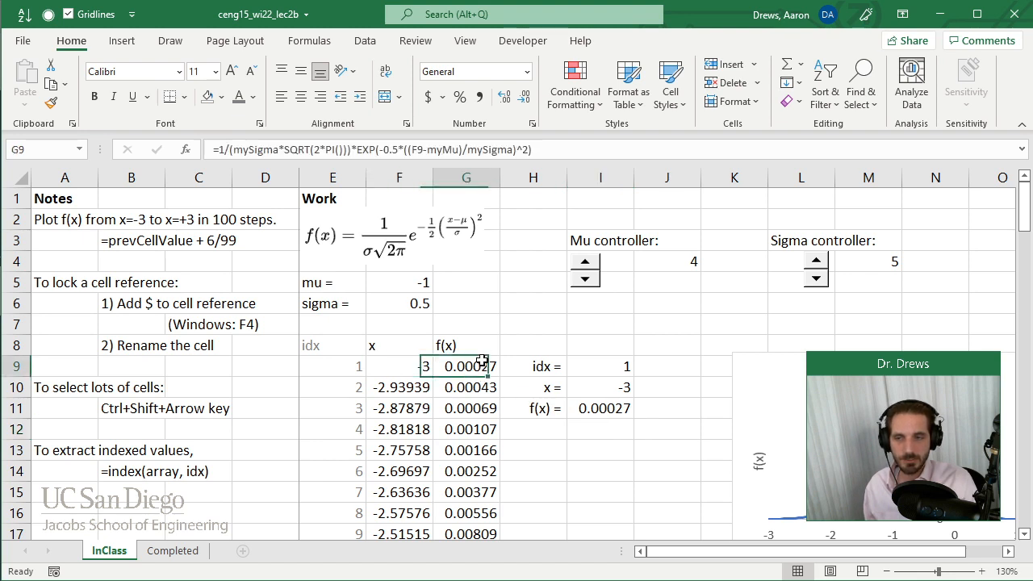
click(606, 391)
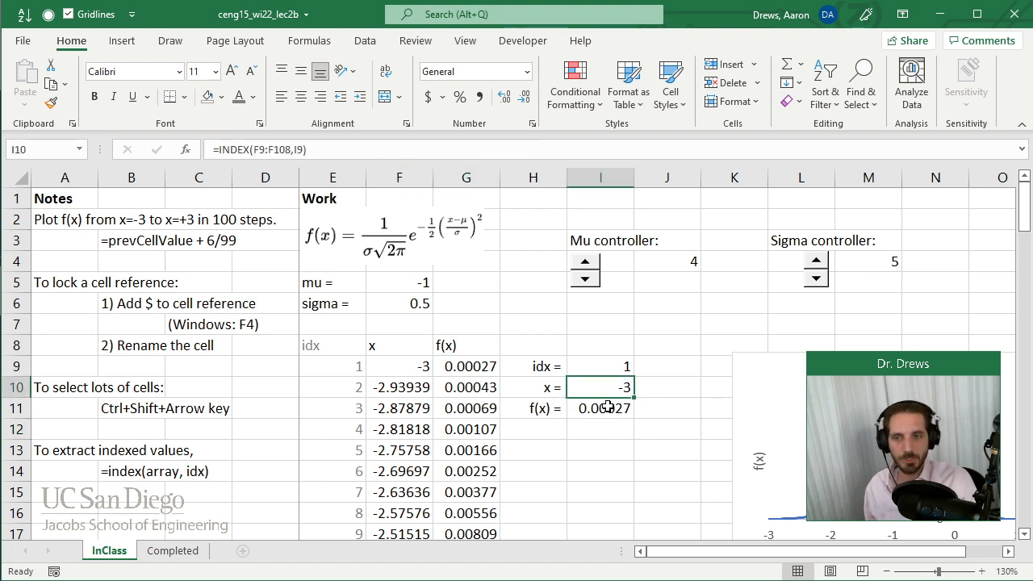
key(Down)
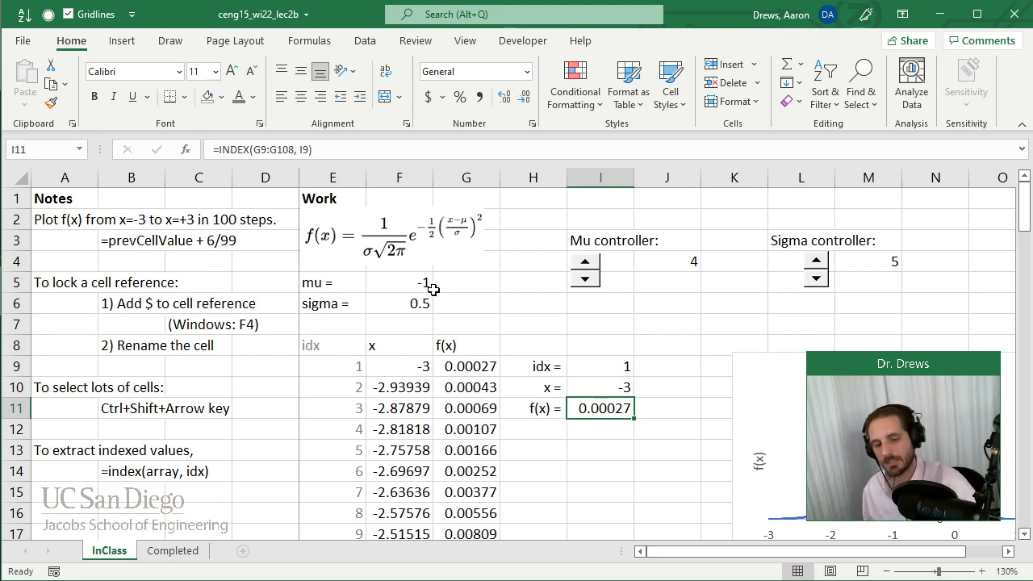
click(604, 457)
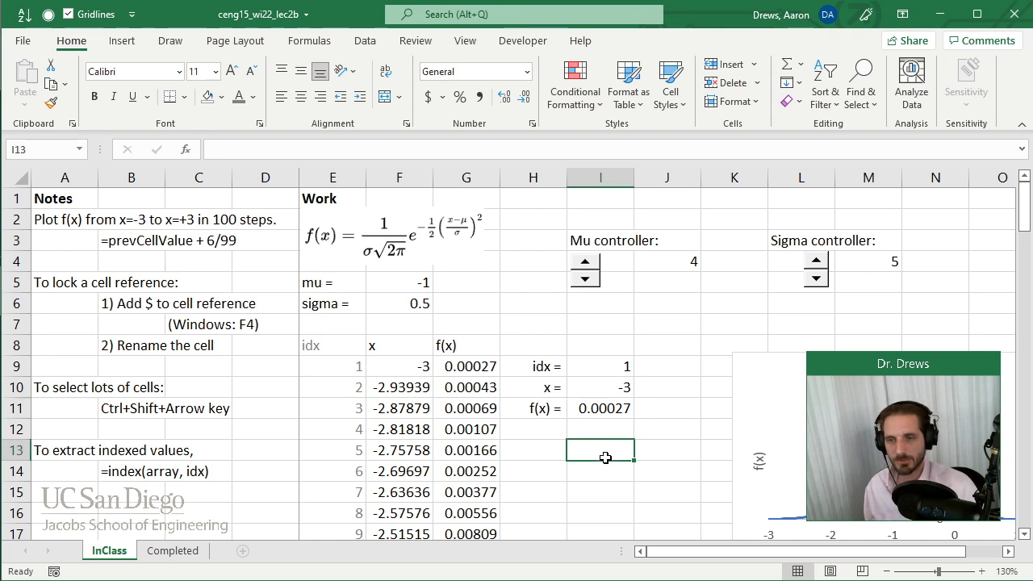
Step: Mark the table rows for idx 4 and idx 1 with hand-drawn pink brackets from the idx column to f(x)
key(ctrl+shift+3)
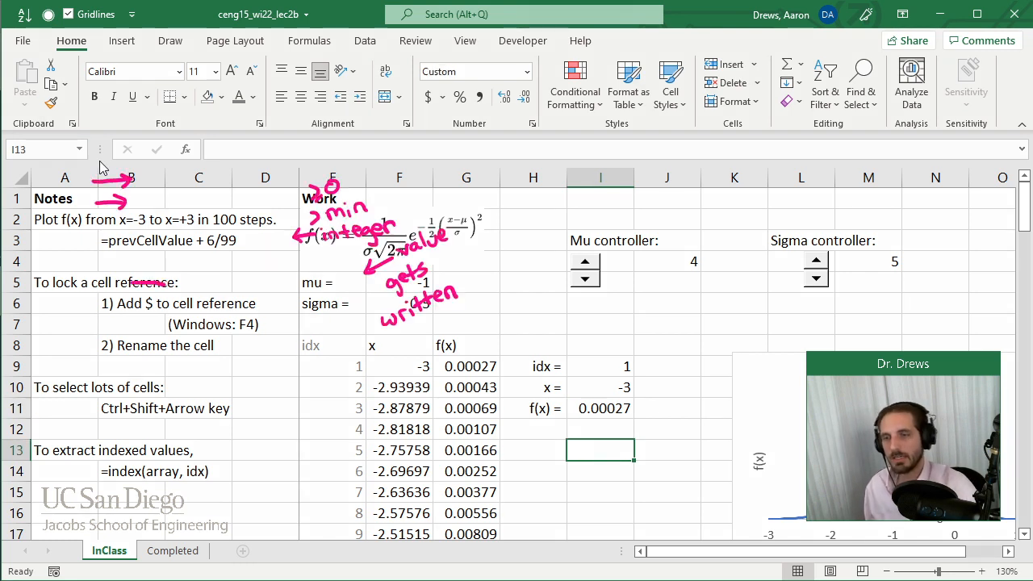
key(ctrl+shift+7)
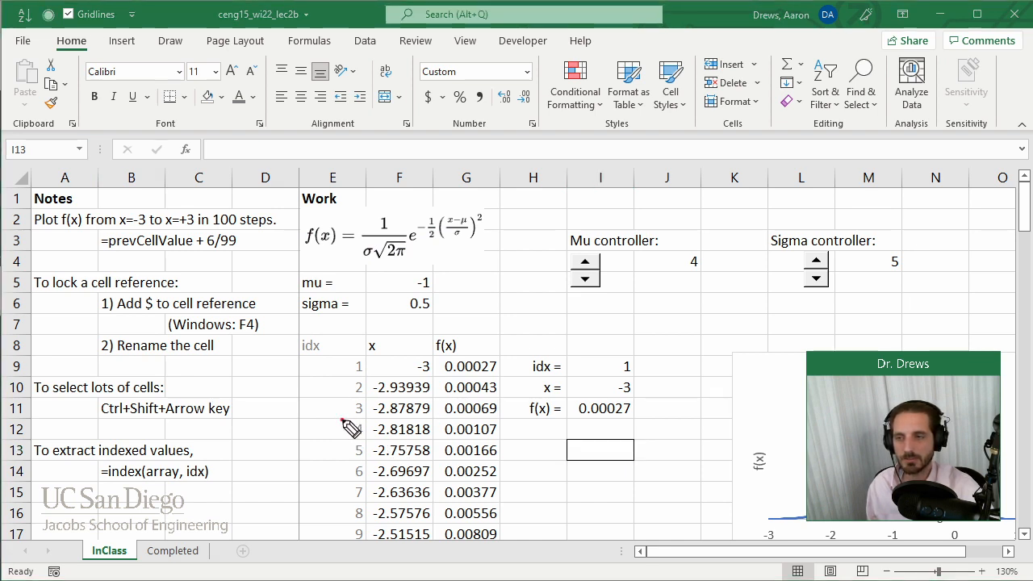
mouse_move(345, 421)
mouse_down()
mouse_move(339, 440)
mouse_move(349, 446)
mouse_up()
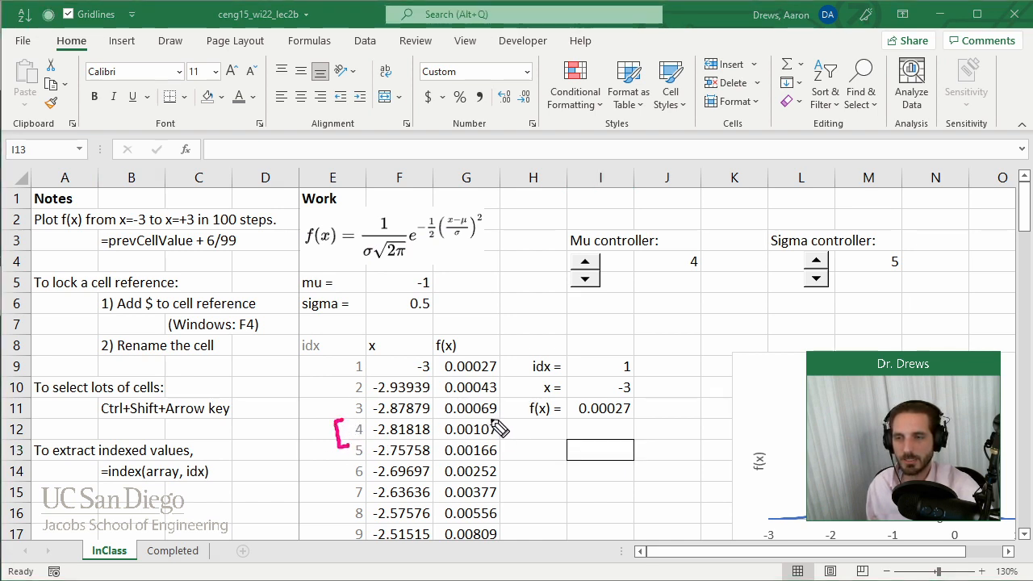
mouse_move(488, 418)
mouse_down()
mouse_move(503, 435)
mouse_move(490, 443)
mouse_up()
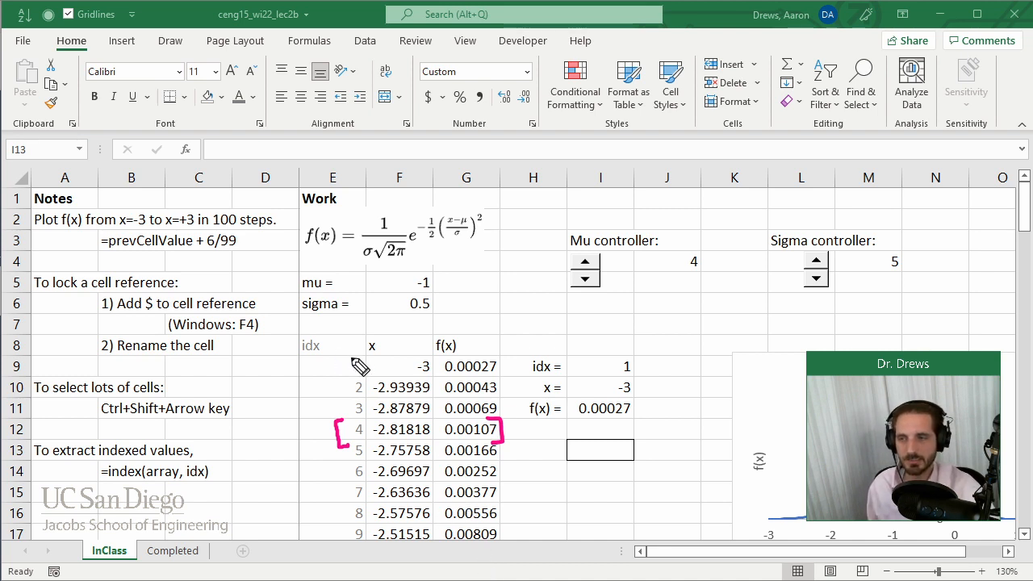
mouse_move(352, 357)
mouse_down()
mouse_move(342, 360)
mouse_move(354, 377)
mouse_up()
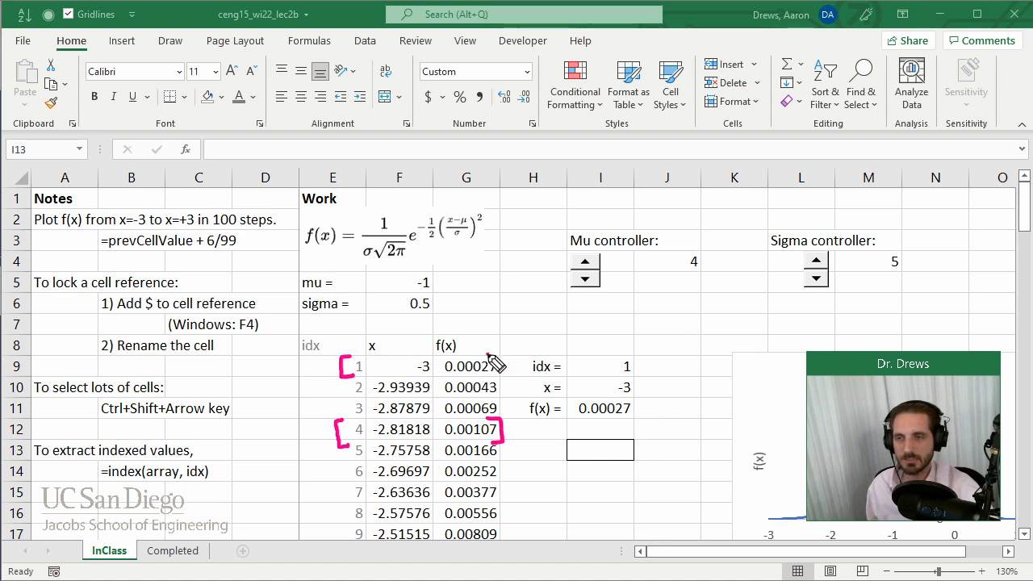
drag(488, 353, 492, 377)
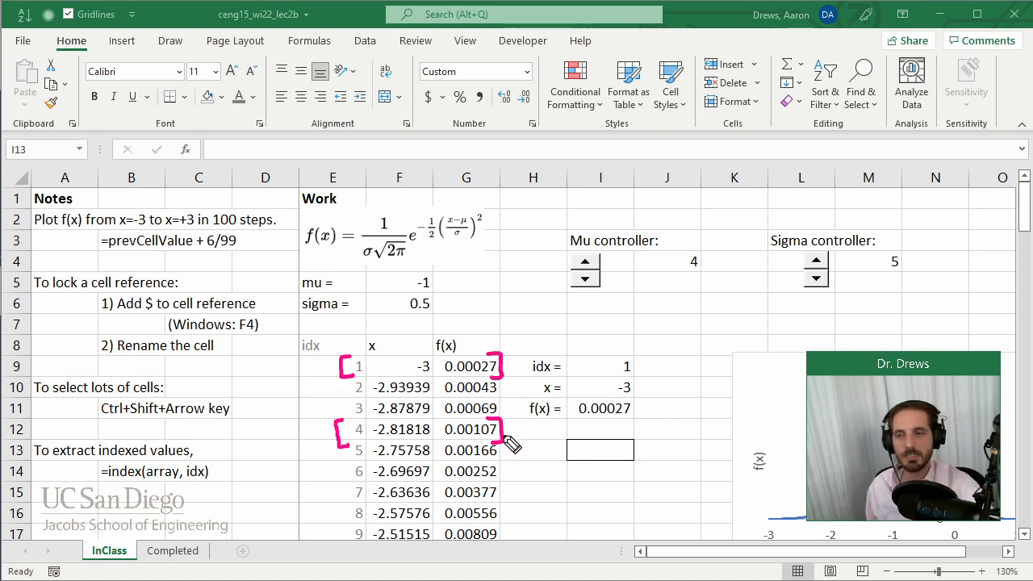
Step: Draw arrows to idx 4 and 8, bracket the idx 8 row, point at its x and f(x) values, and clear all annotations
drag(295, 431, 326, 436)
drag(318, 428, 320, 444)
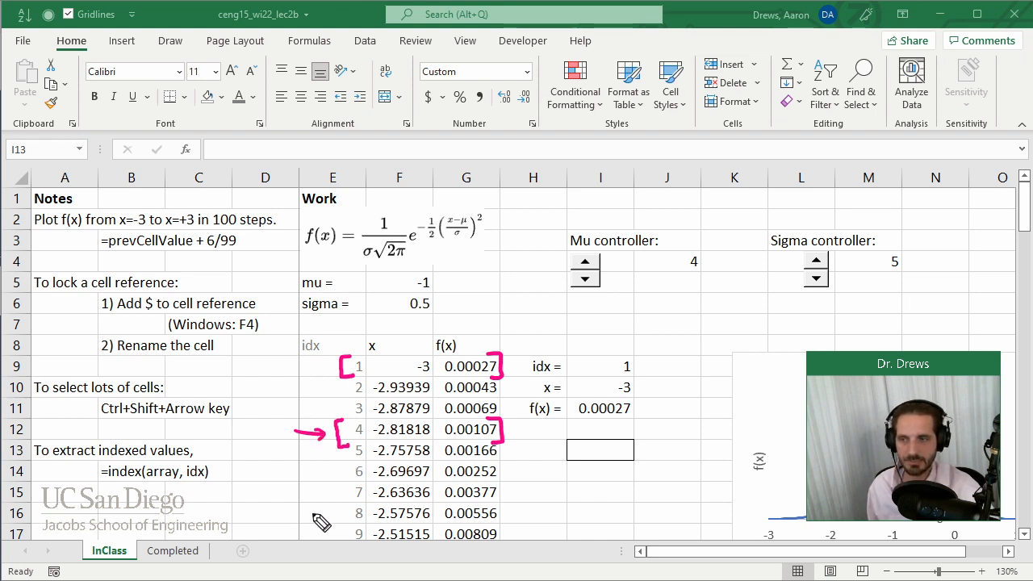
mouse_move(305, 511)
mouse_down()
mouse_move(334, 508)
mouse_move(327, 515)
mouse_move(357, 523)
mouse_up()
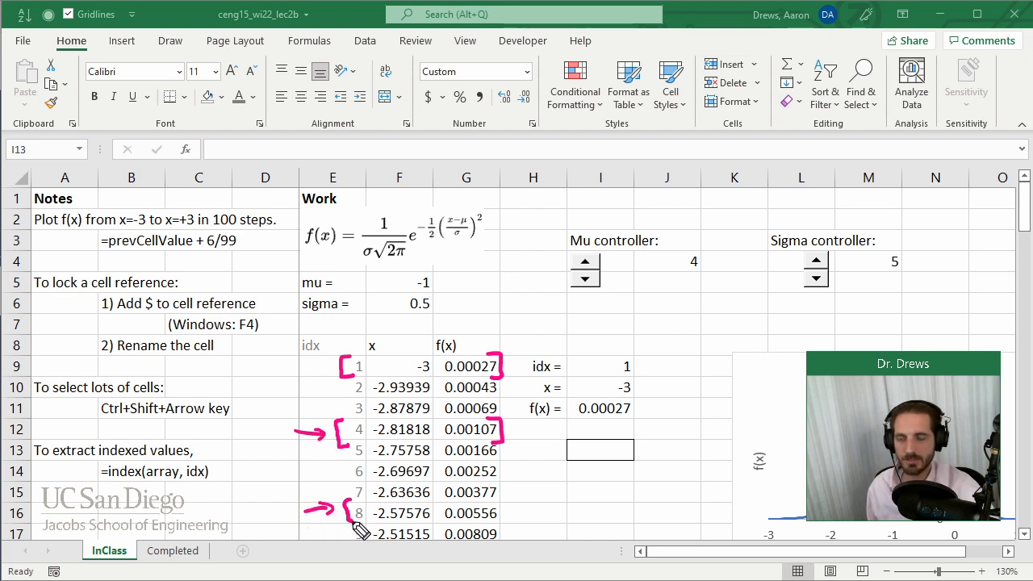
drag(493, 502, 501, 525)
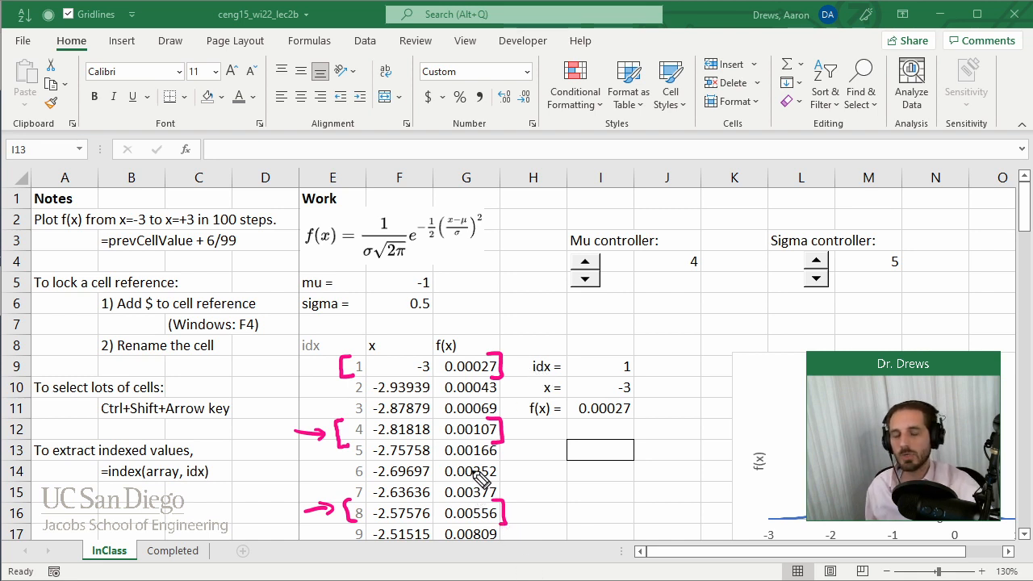
mouse_move(398, 476)
mouse_down()
mouse_move(402, 496)
mouse_move(411, 486)
mouse_move(475, 501)
mouse_move(488, 491)
mouse_up()
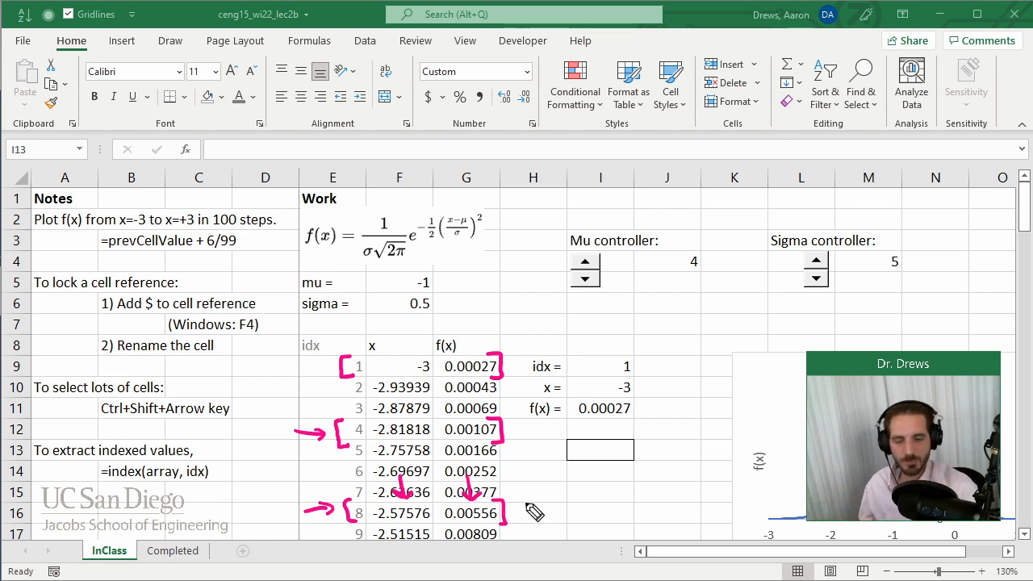
key(ctrl+shift+6)
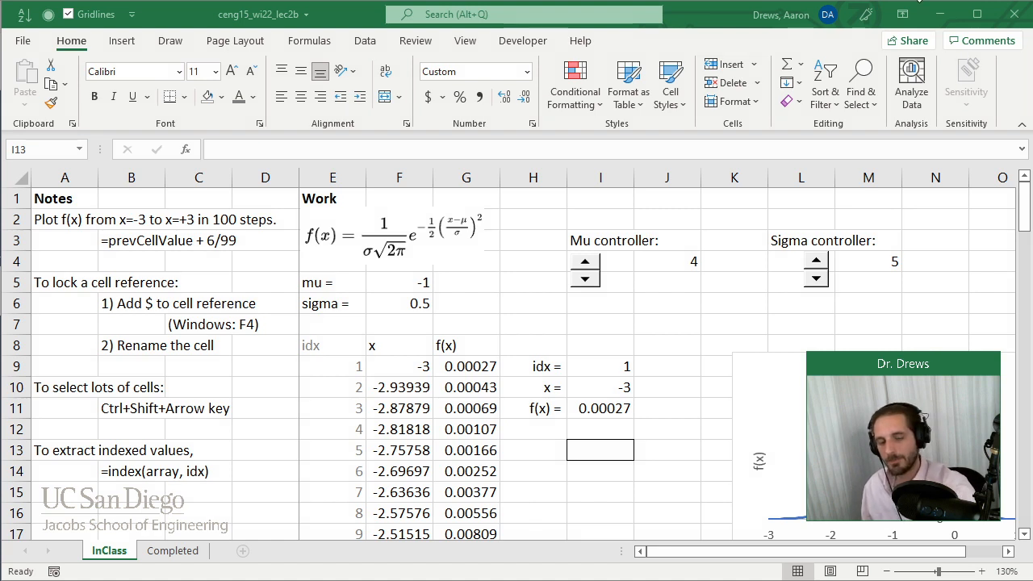
Step: Reset the accidental formatting of empty cell I13 to the General number format and No Border
click(601, 457)
click(527, 75)
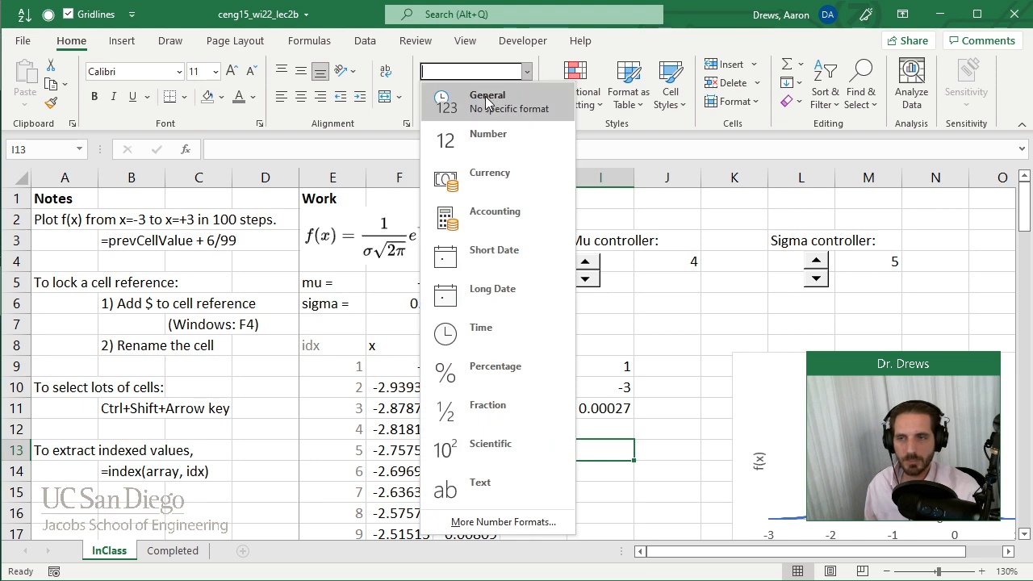
key(Escape)
click(184, 96)
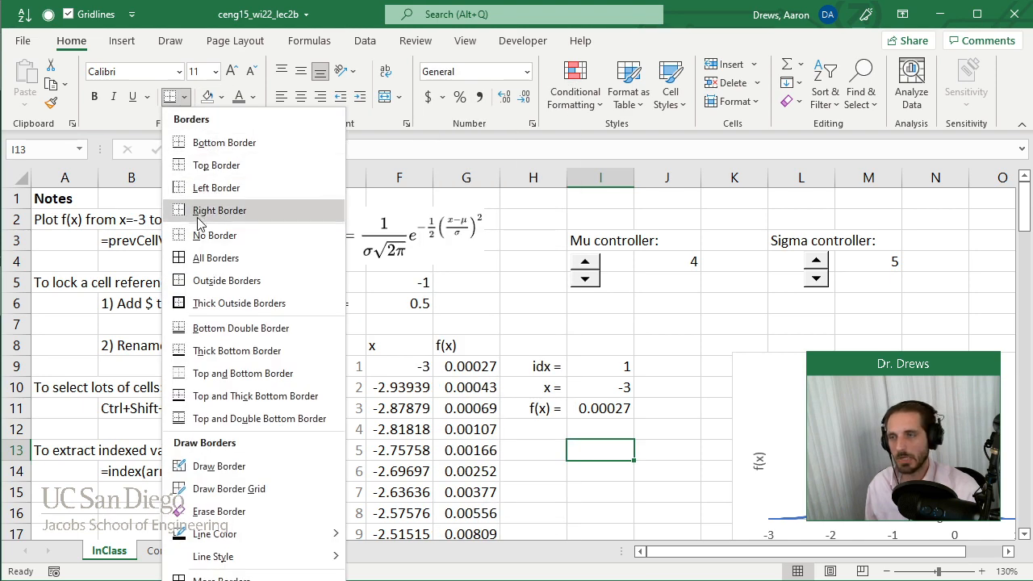
click(215, 235)
click(663, 446)
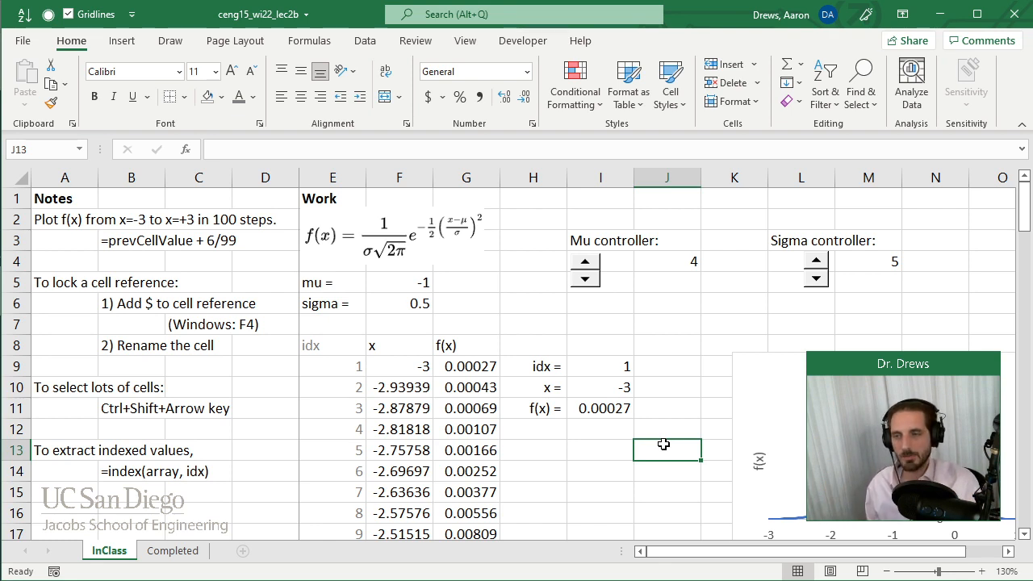
Step: Step through the x values in column F from F10 down to F15 to review the table entries by index
click(410, 390)
key(Down)
key(Down)
key(Down)
key(Down)
key(Down)
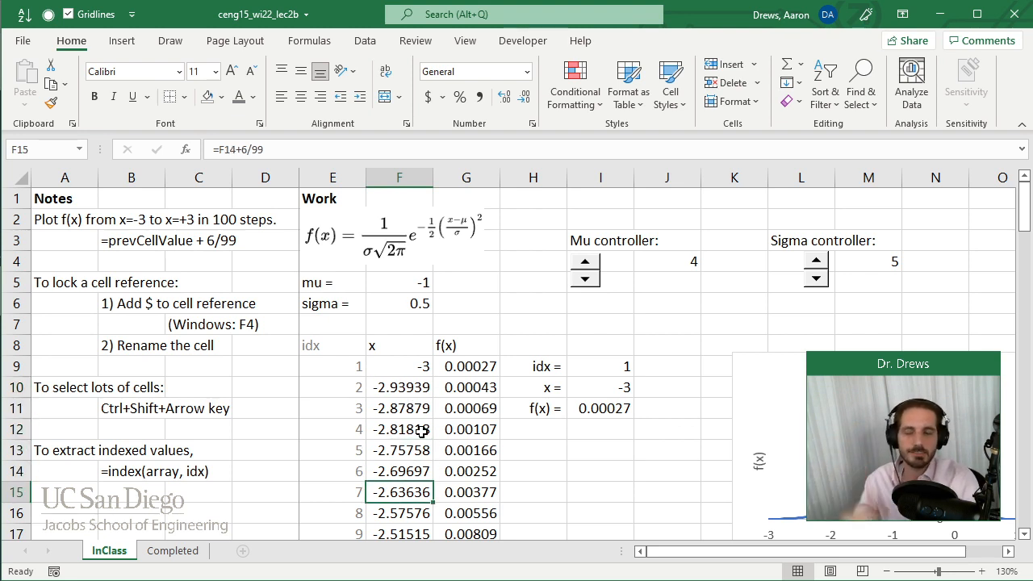
click(613, 430)
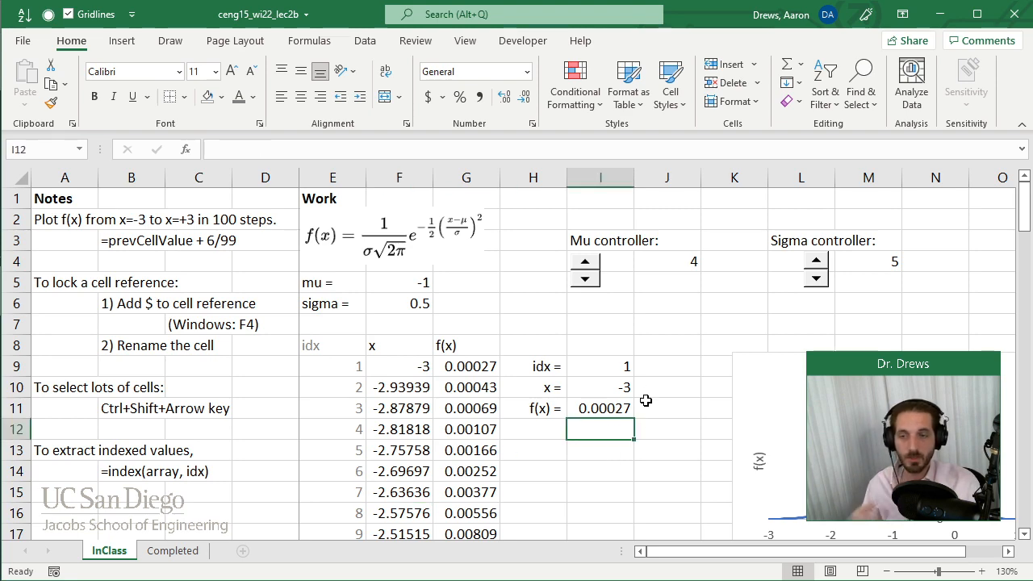
Step: Move the chart about one column closer to the extracted idx, x and f(x) values
drag(775, 383, 702, 376)
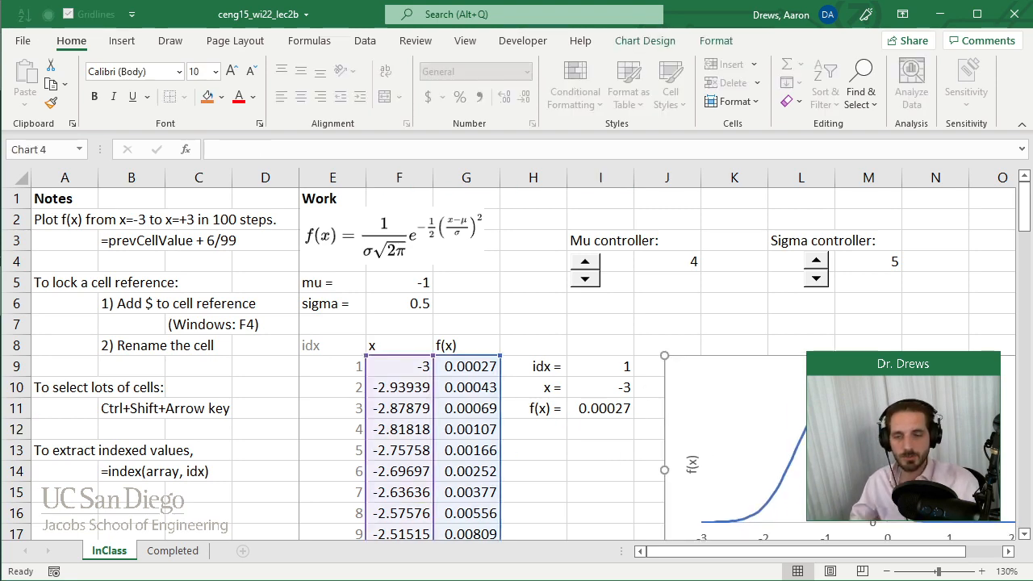
click(1009, 552)
click(1008, 552)
click(1008, 552)
Step: Label cell O3, beside the Sigma controller, with "Marker controller:"
click(777, 265)
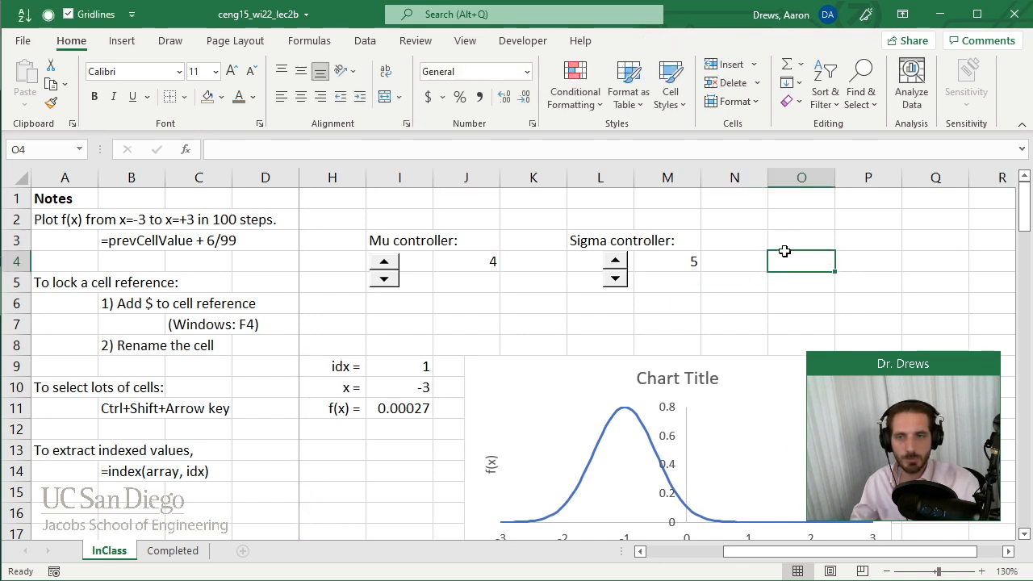
click(801, 251)
text(Index)
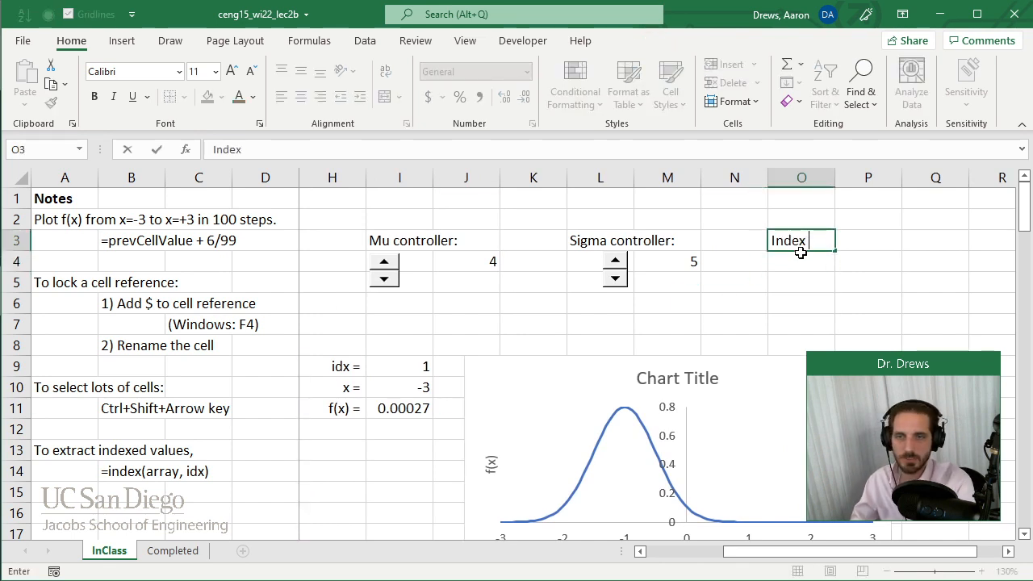
key(BackSpace)
key(BackSpace)
text(Maker)
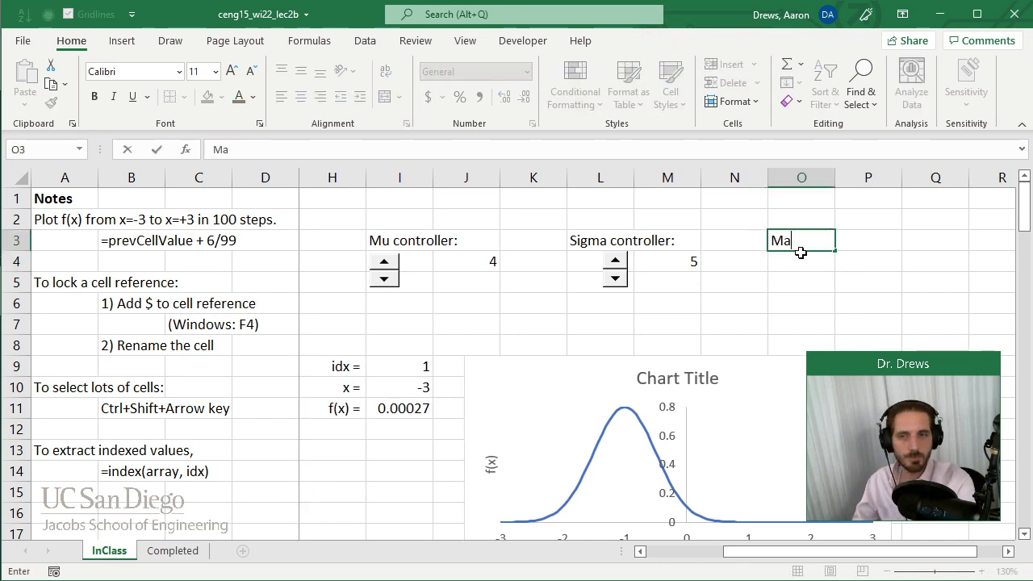
key(BackSpace)
key(BackSpace)
key(BackSpace)
text(rker )
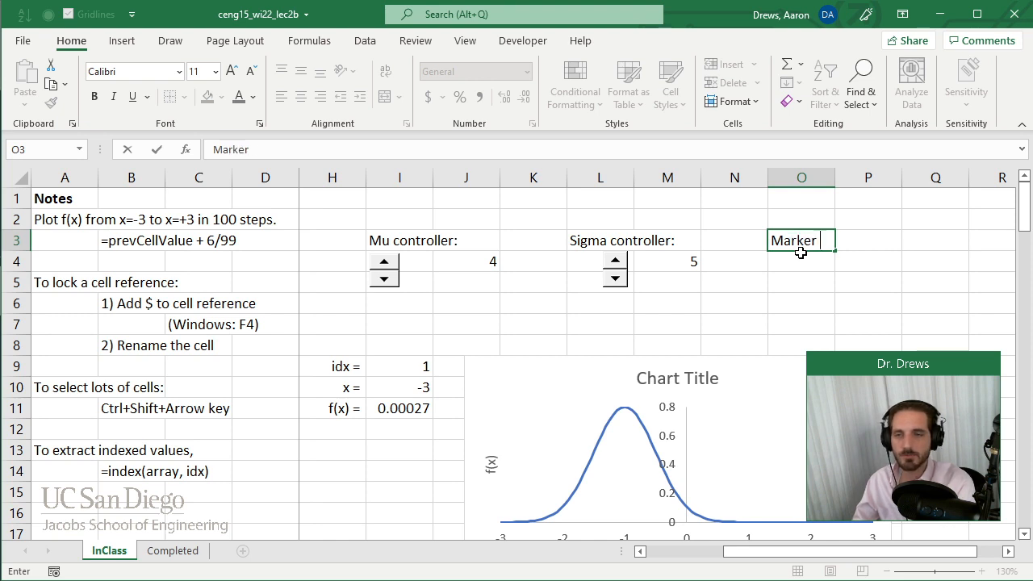
text(Cont)
key(BackSpace)
key(BackSpace)
key(BackSpace)
text(con)
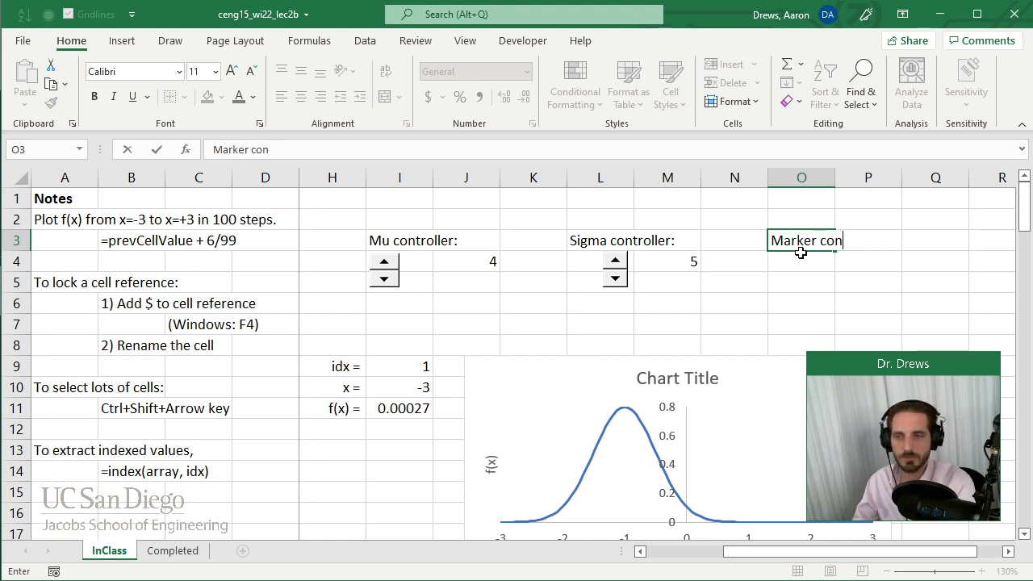
text(troller:)
key(Return)
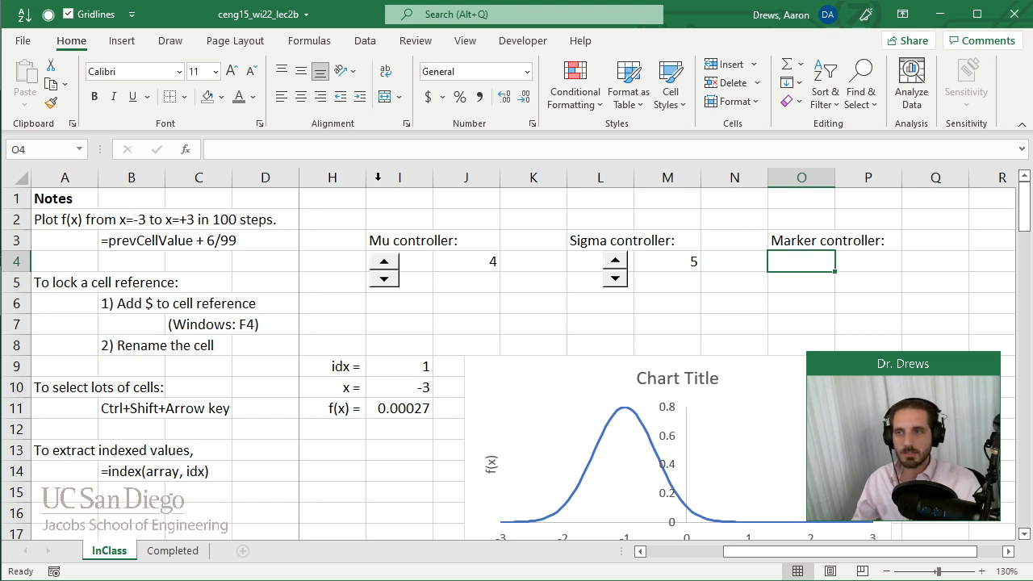
Step: Insert a form-control spin button under the "Marker controller:" label, spanning about two rows in column O
click(523, 40)
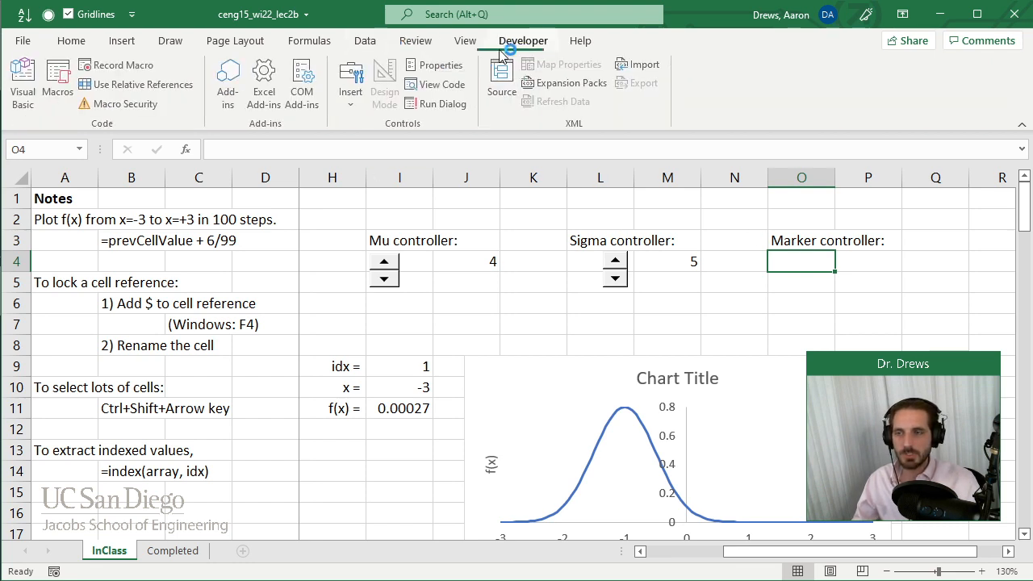
click(352, 91)
click(391, 144)
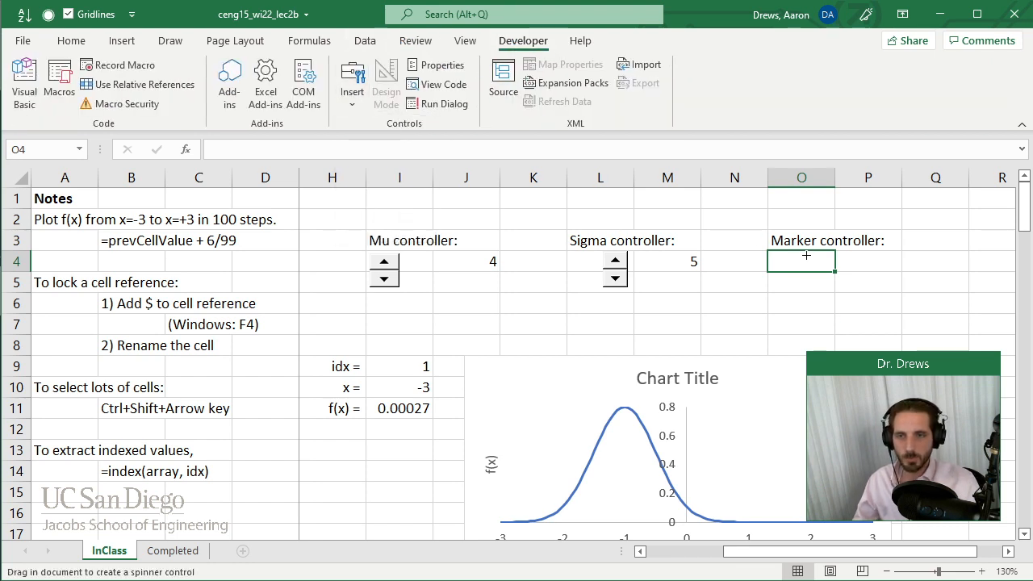
drag(807, 254, 830, 290)
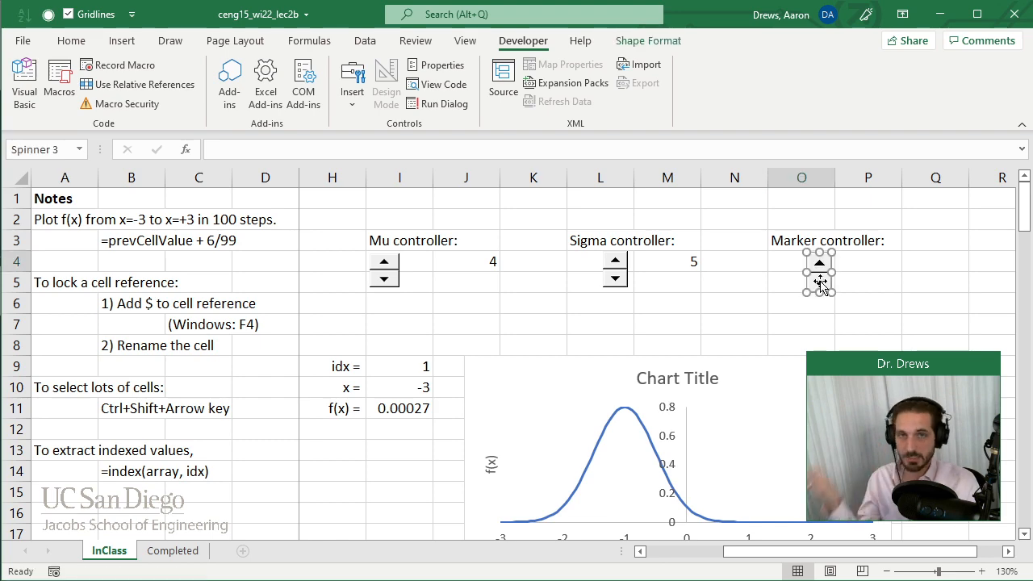
Step: Format the marker spin button with minimum value 1, maximum value 100 and cell link $I$9
right_click(820, 283)
click(872, 428)
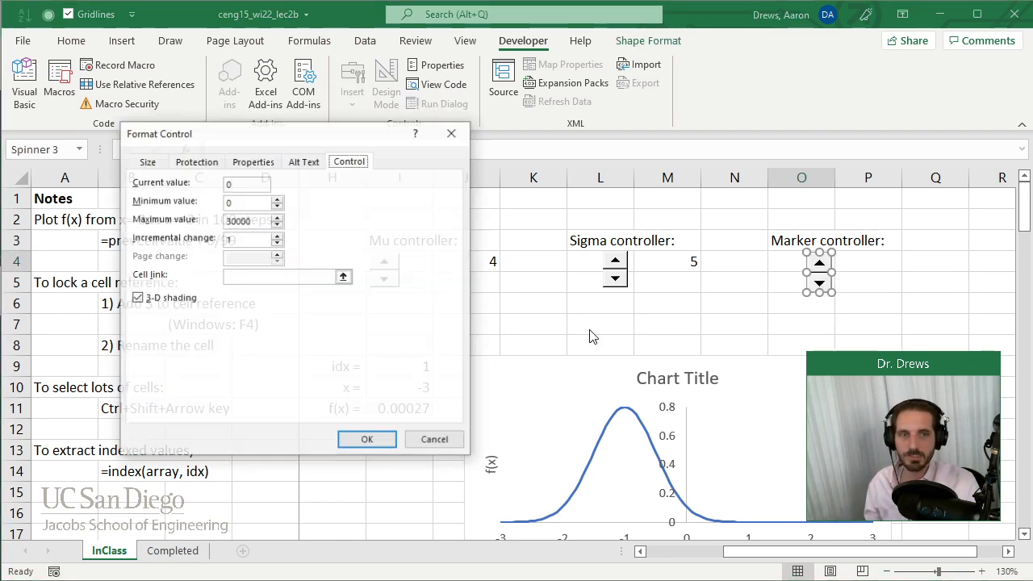
text(1)
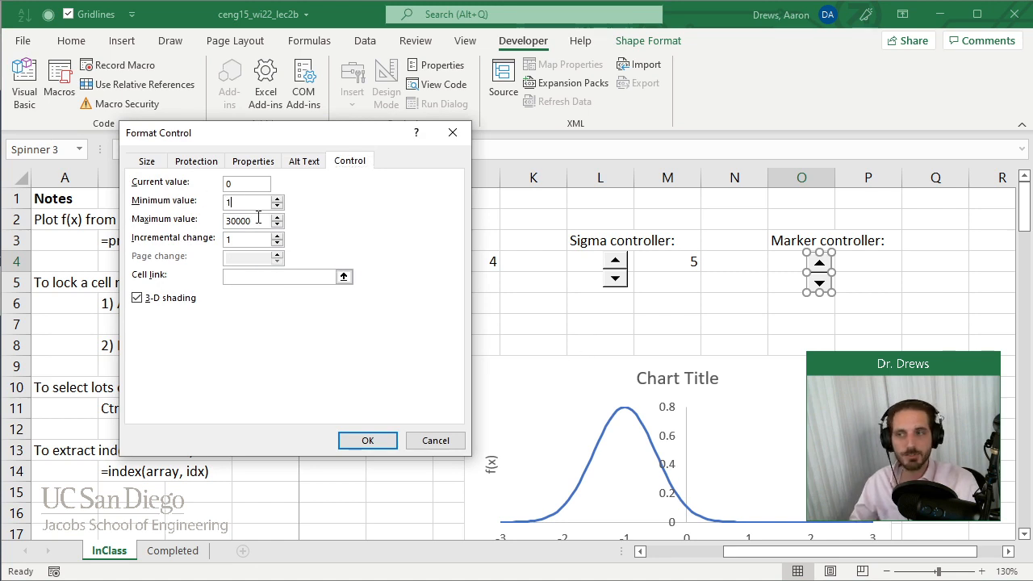
drag(259, 220, 214, 220)
text(1)
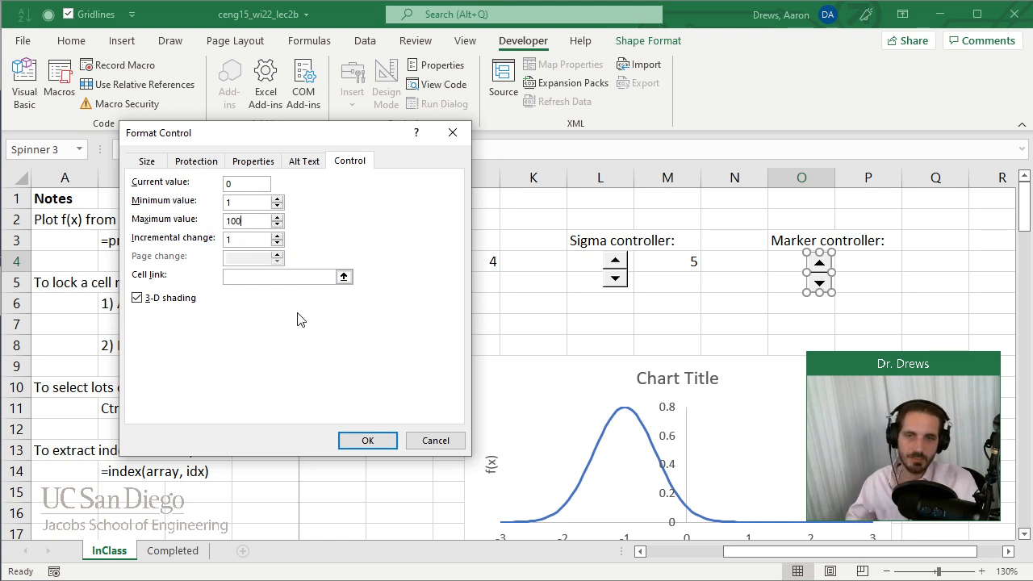
click(343, 277)
click(414, 371)
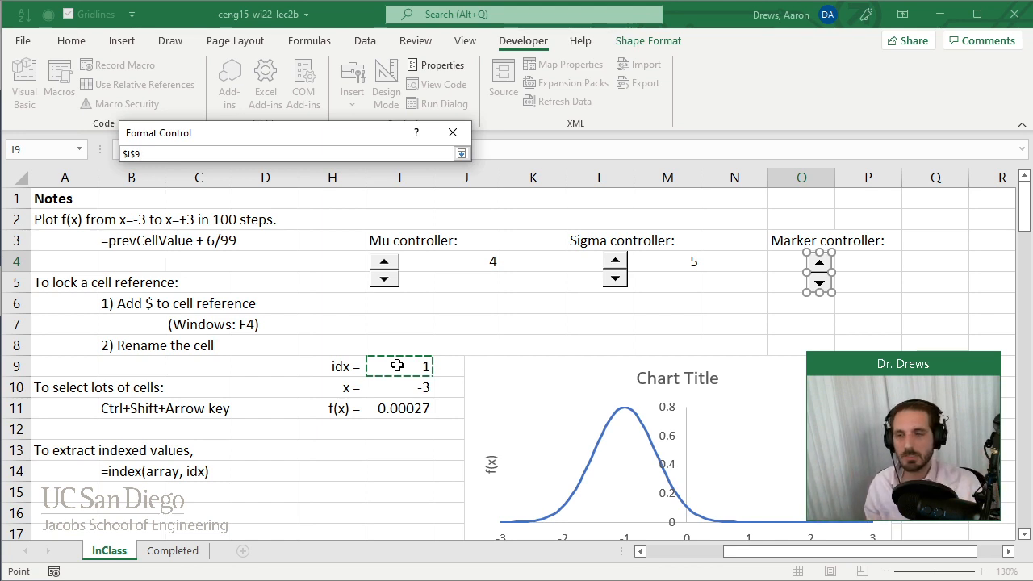
click(458, 154)
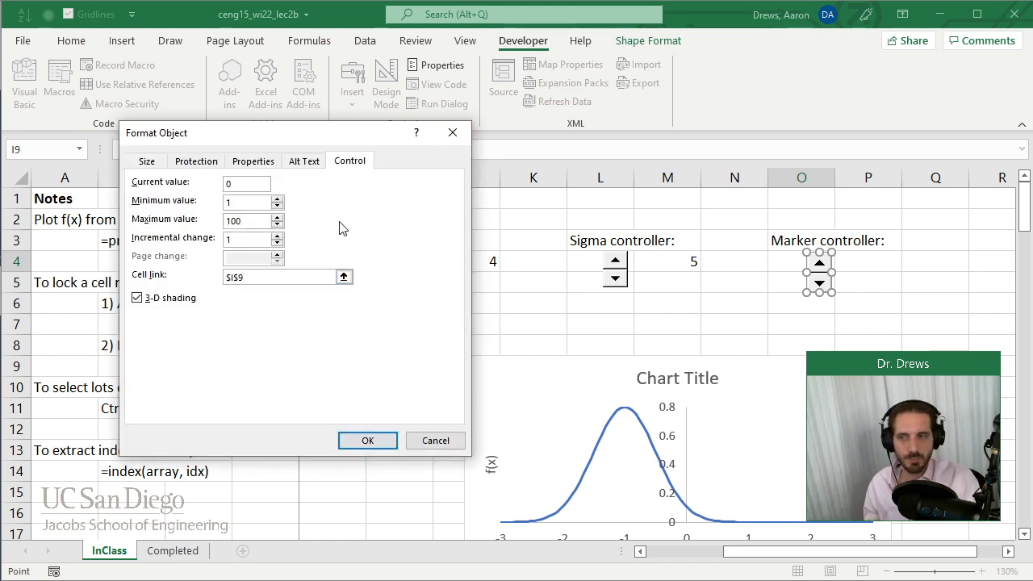
drag(292, 135, 227, 36)
click(308, 343)
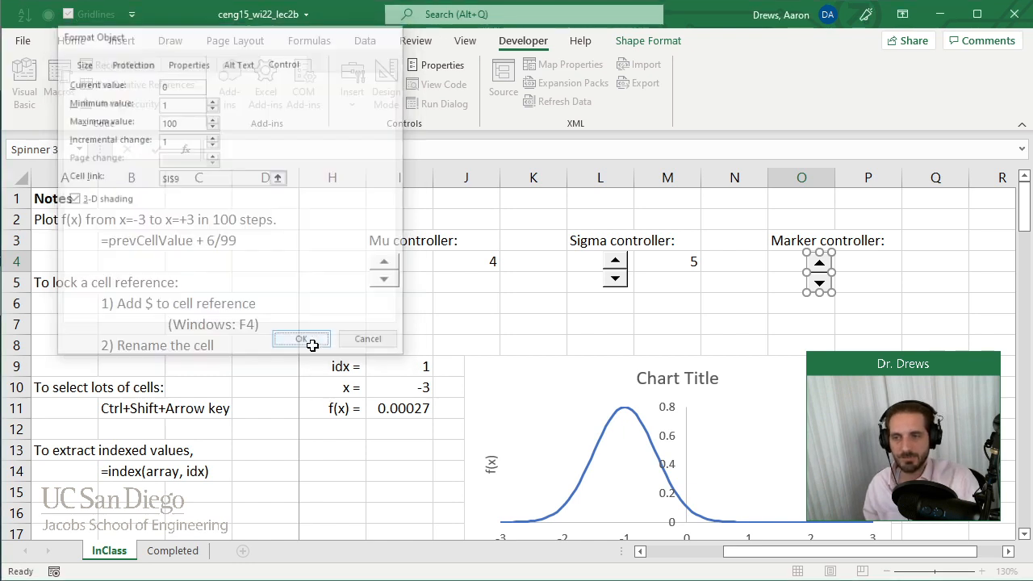
Step: Test the marker spin button by stepping idx up and down, leaving it at 12
click(802, 344)
click(820, 265)
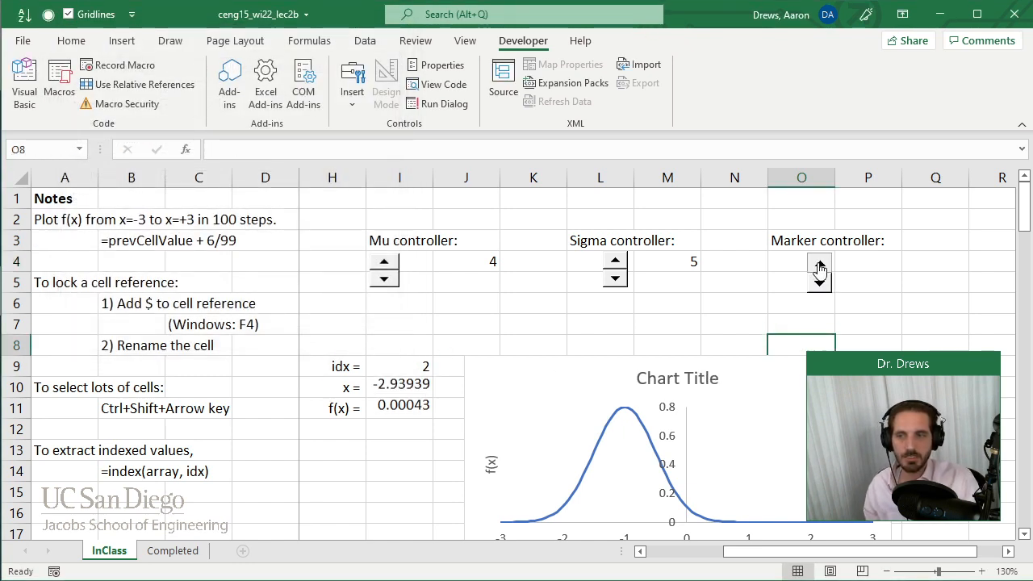
click(820, 265)
click(820, 265)
click(819, 265)
click(820, 265)
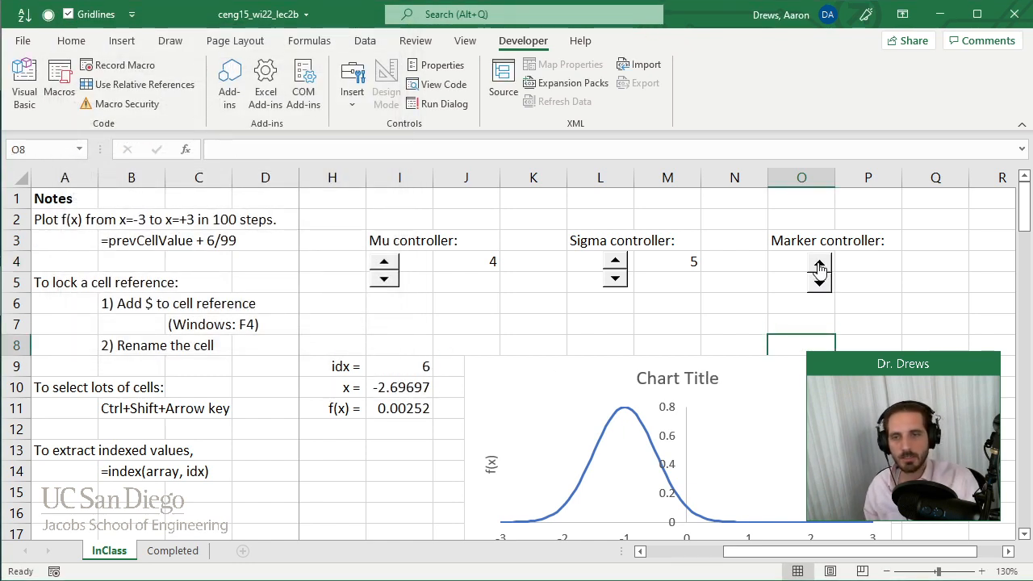
click(819, 265)
click(821, 280)
click(821, 279)
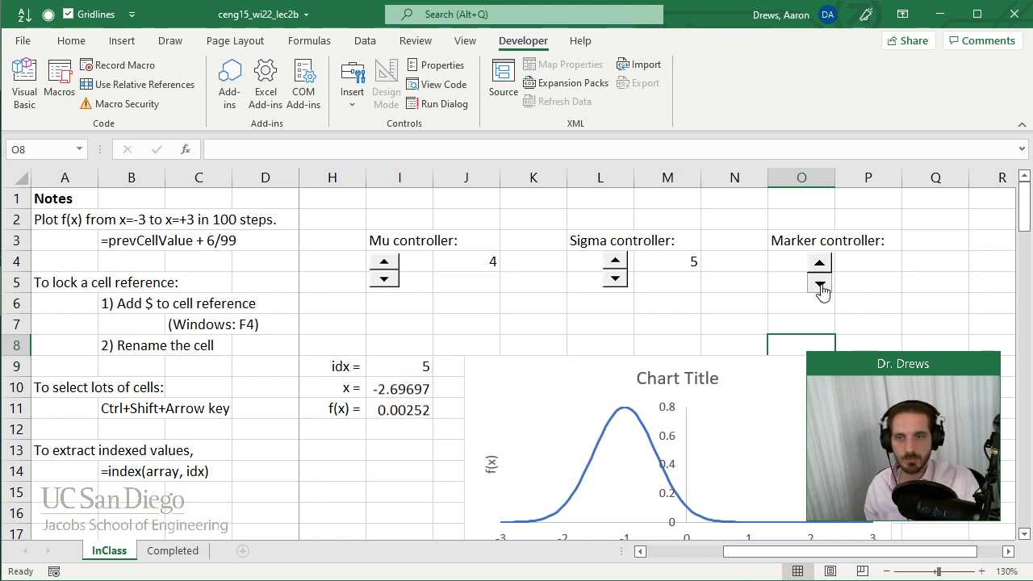
click(821, 266)
click(820, 267)
click(821, 266)
click(820, 266)
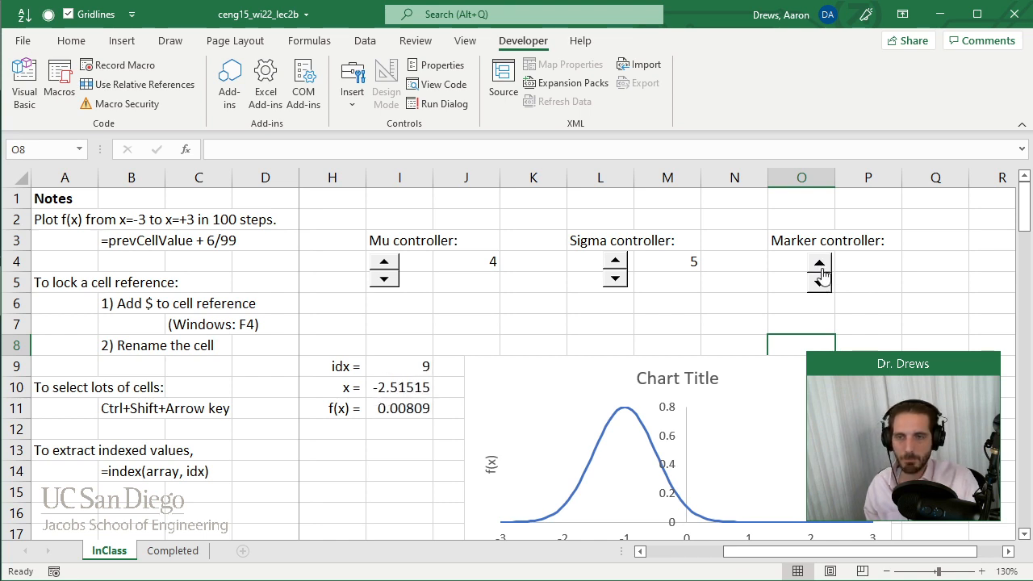
click(820, 266)
click(821, 267)
click(820, 266)
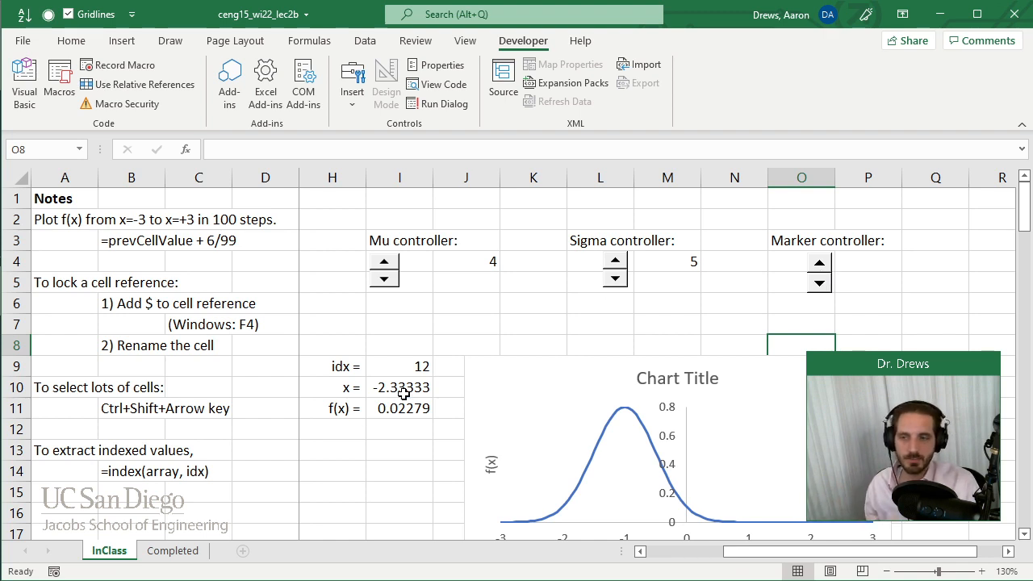
Step: Select the extracted x and f(x) values, and view the Completed sheet while moving its marker back and forth along the curve
drag(404, 391, 407, 404)
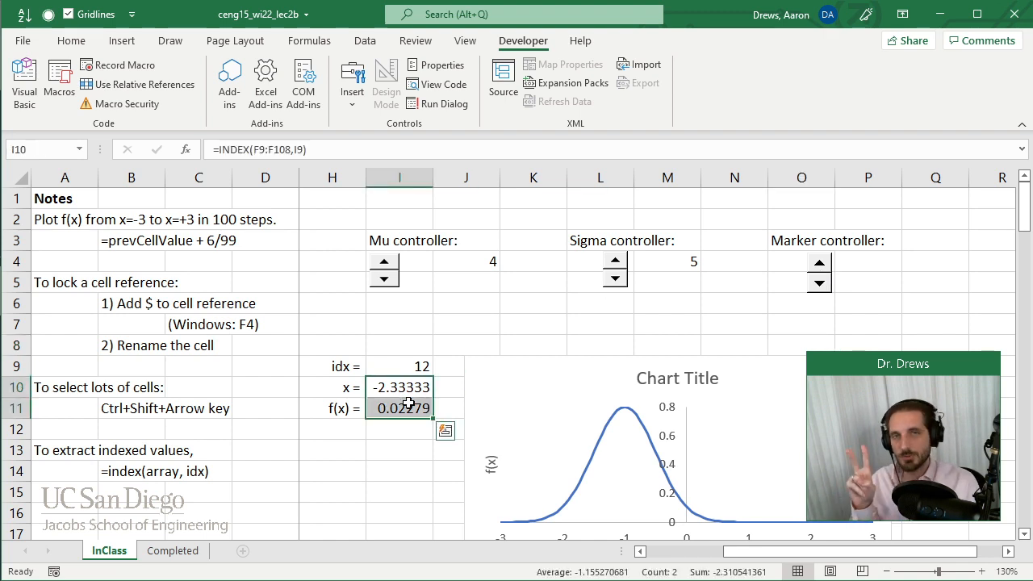
click(170, 550)
click(234, 260)
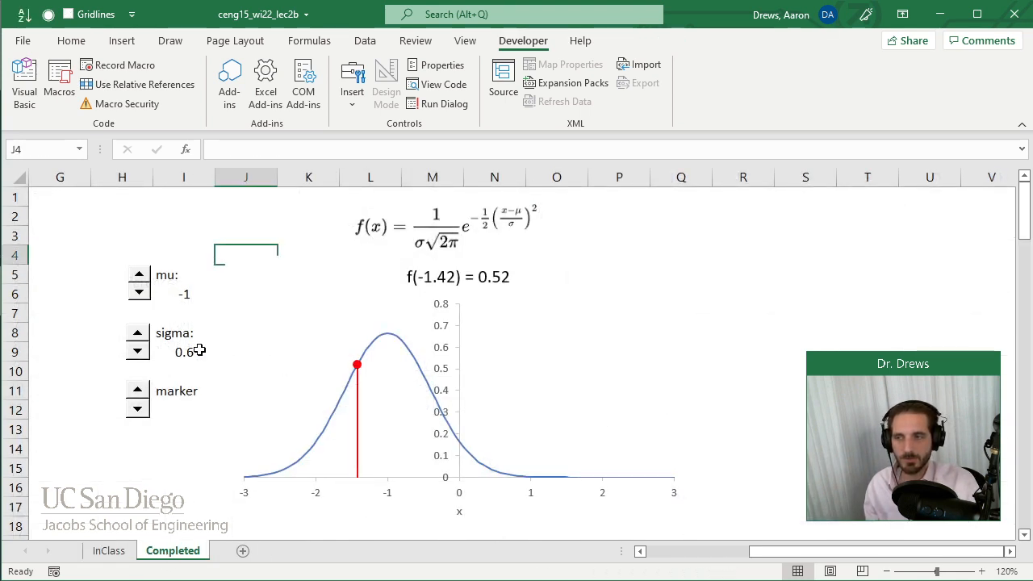
click(138, 406)
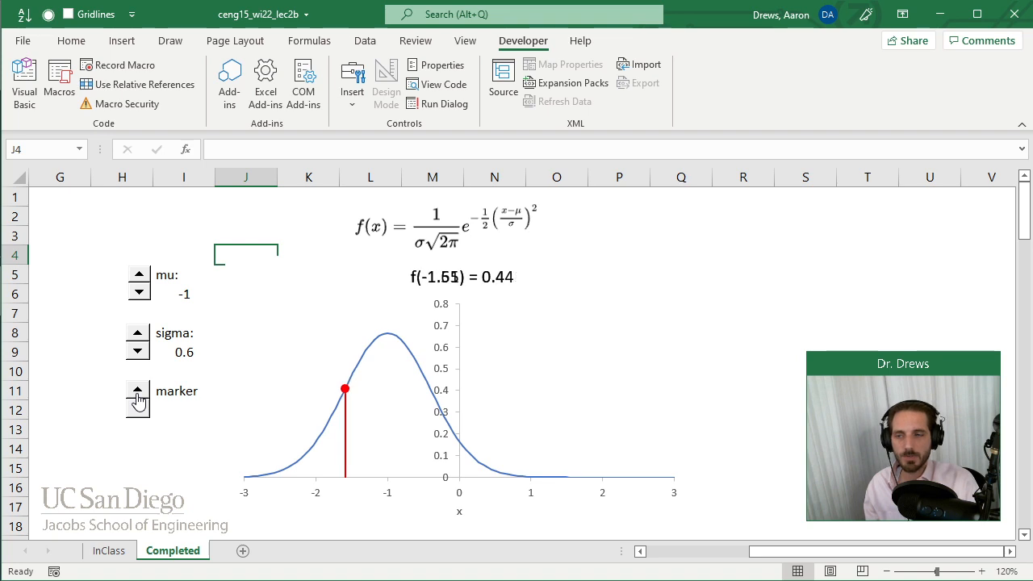
click(139, 410)
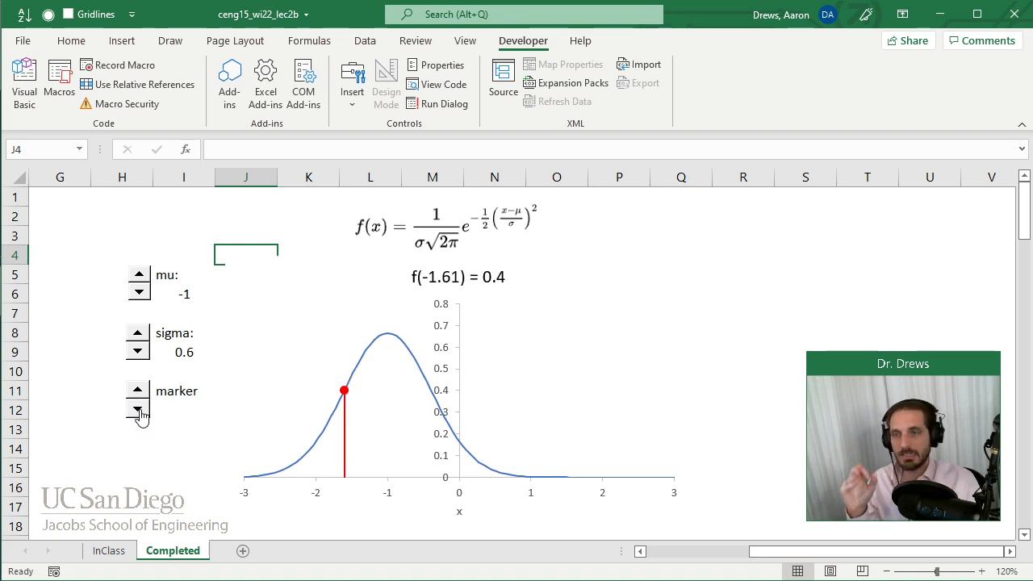
click(139, 412)
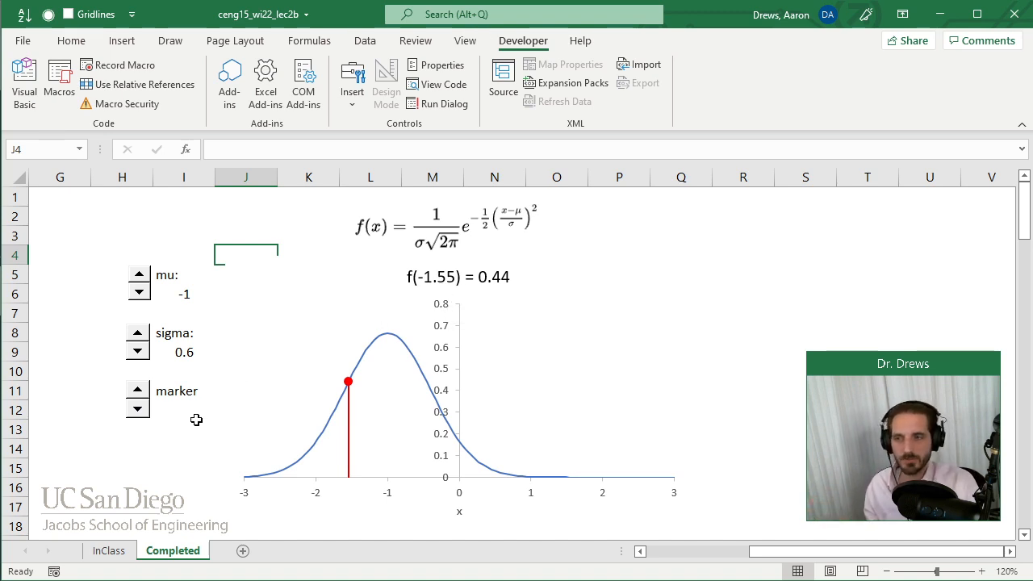
click(136, 395)
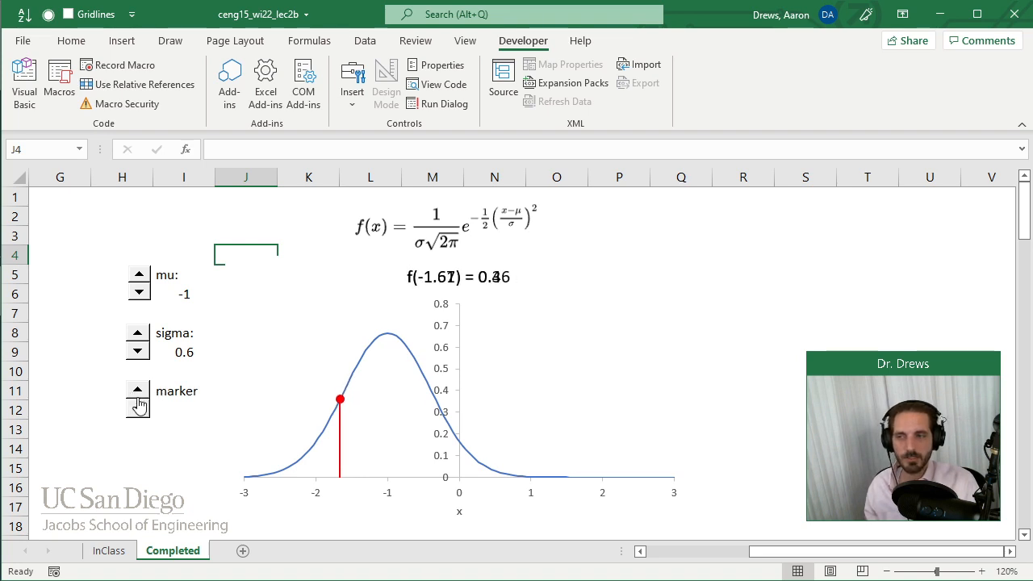
click(138, 411)
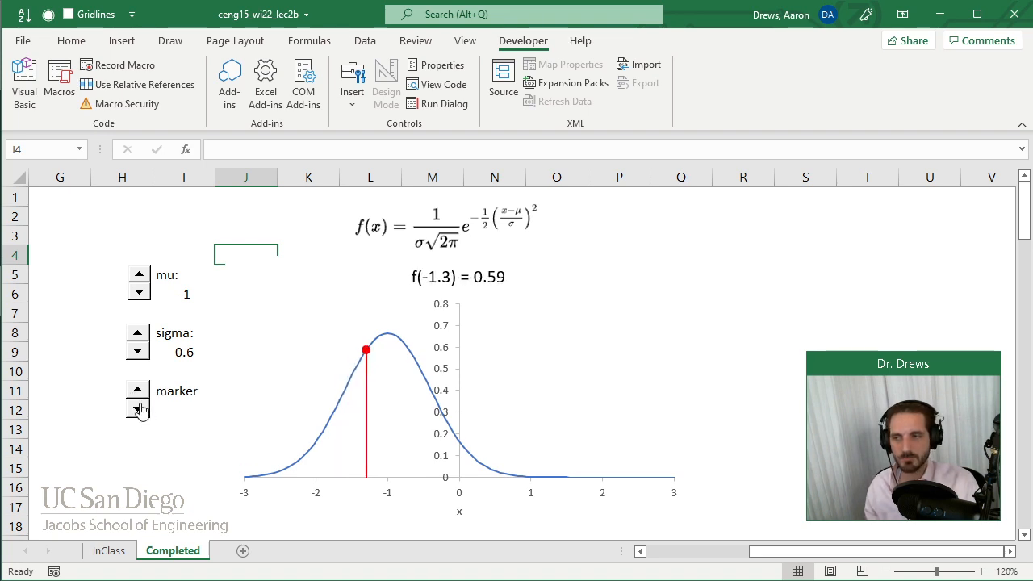
Step: Return to the InClass sheet and step the marker's idx between 12 and 13 to check the extracted values
click(109, 551)
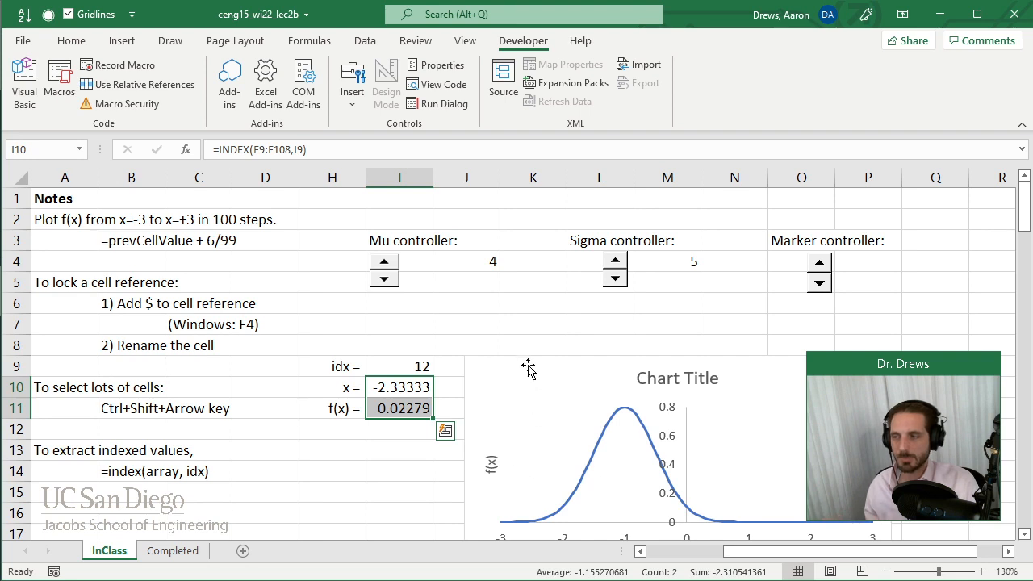
click(464, 350)
click(824, 264)
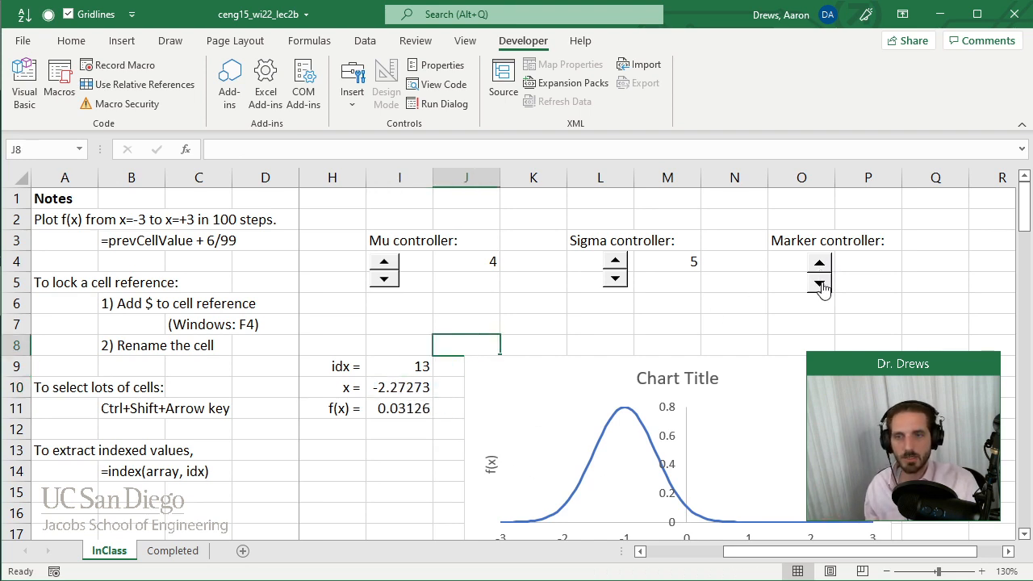
click(820, 282)
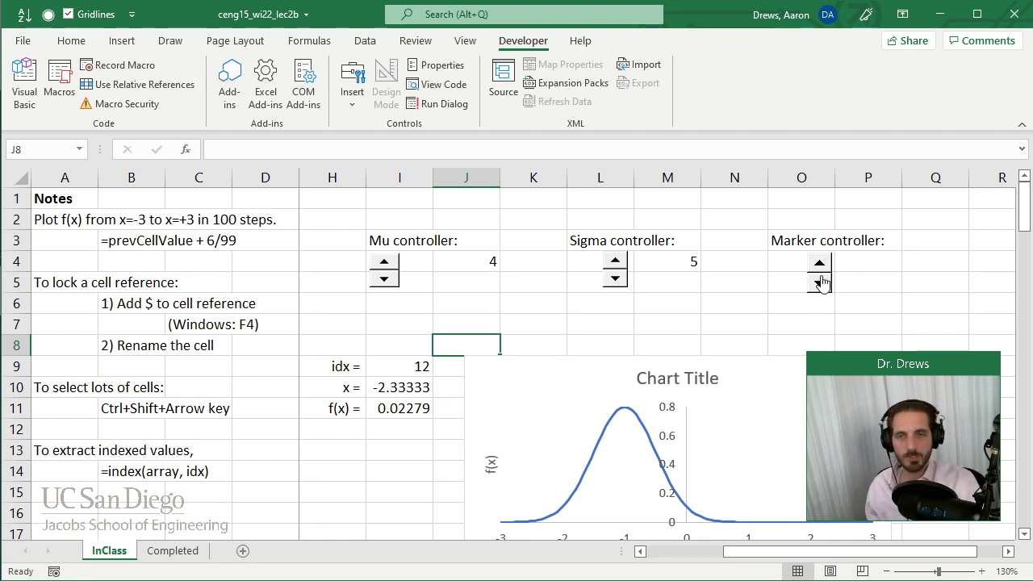
click(820, 264)
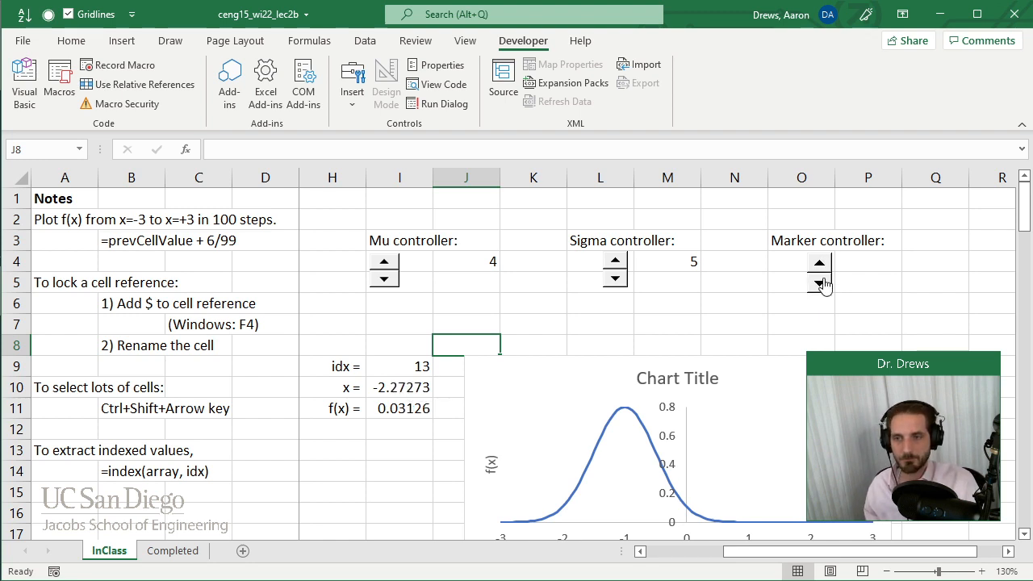
click(819, 283)
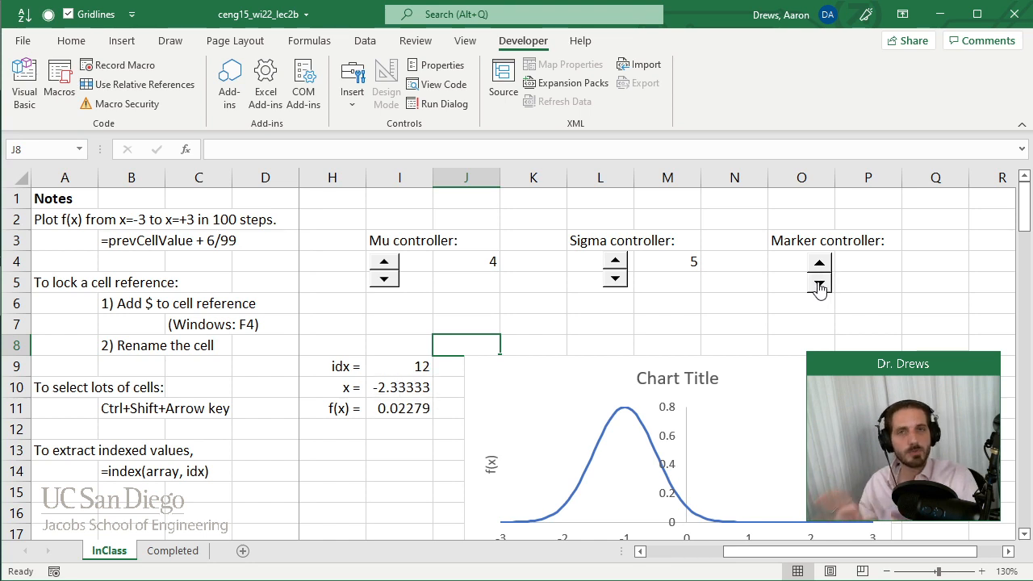
Step: On the Completed sheet, select the blank-looking columns A to G to examine their contents and font formatting options, and return to the InClass sheet
click(171, 551)
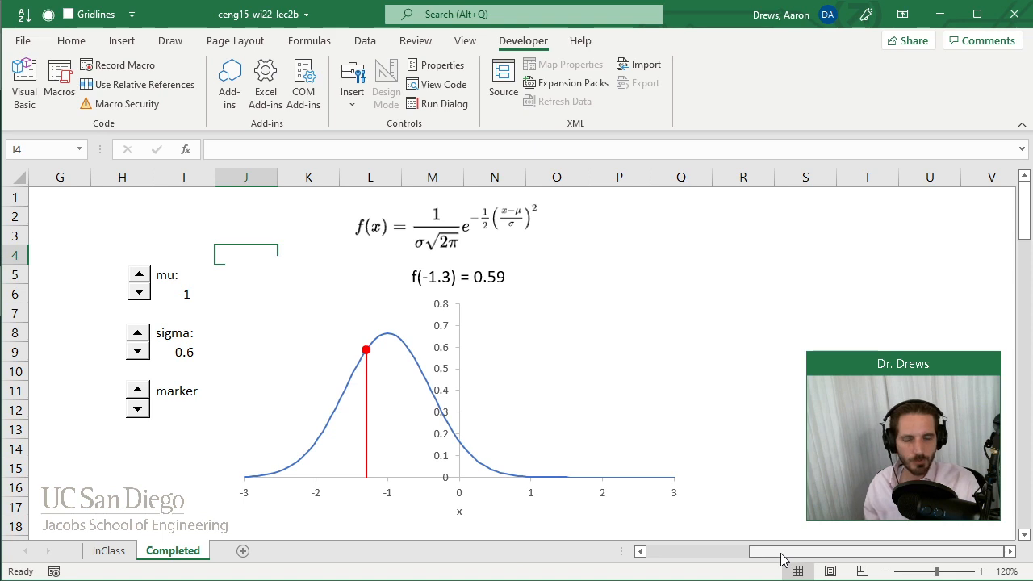
drag(781, 558, 651, 567)
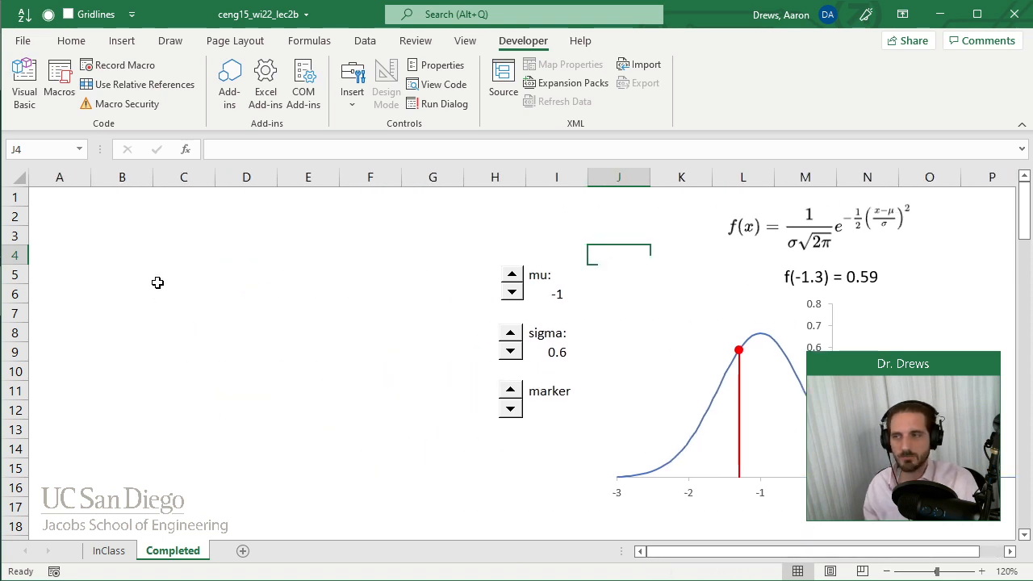
drag(67, 179, 391, 179)
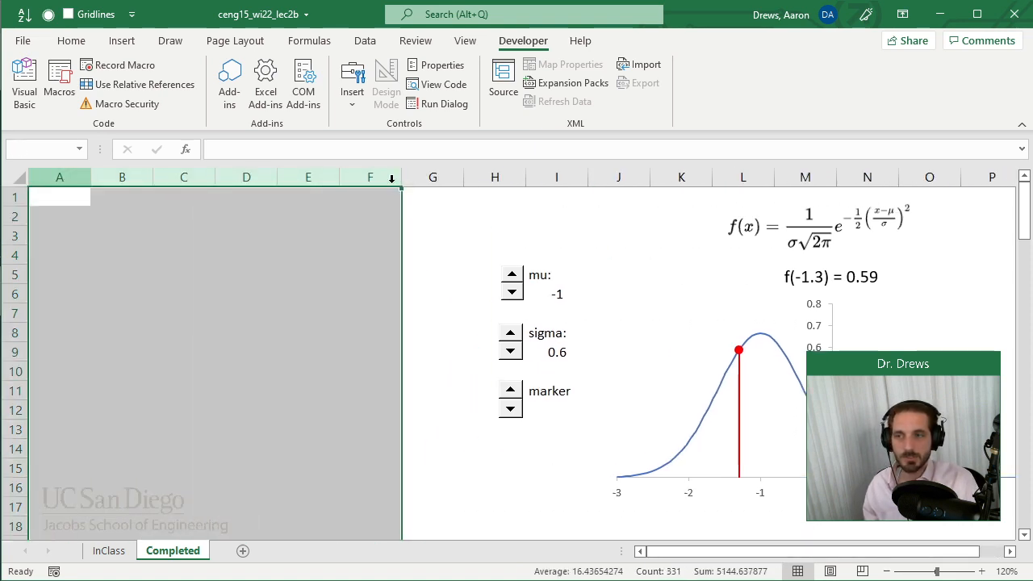
click(185, 221)
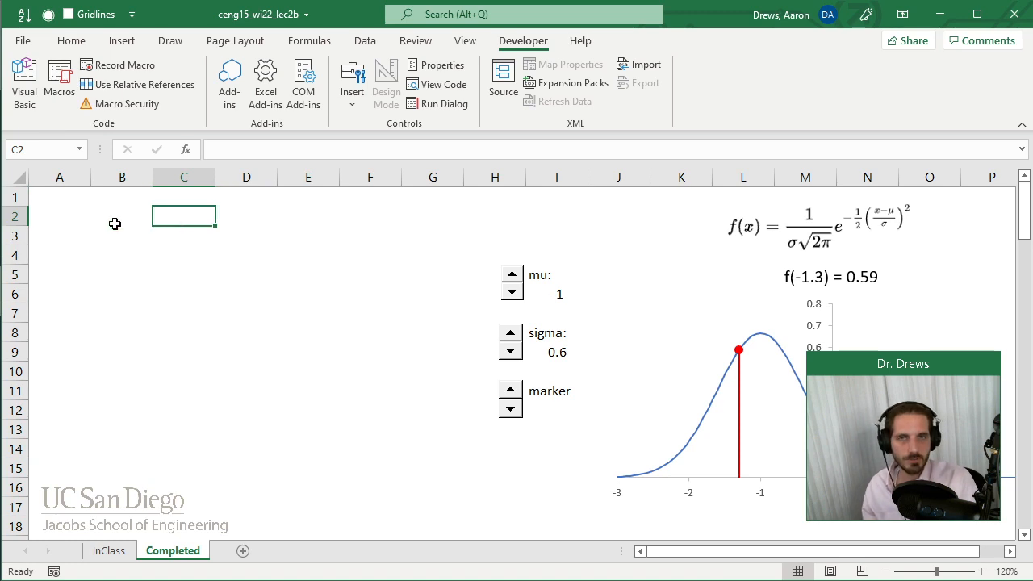
drag(63, 177, 435, 177)
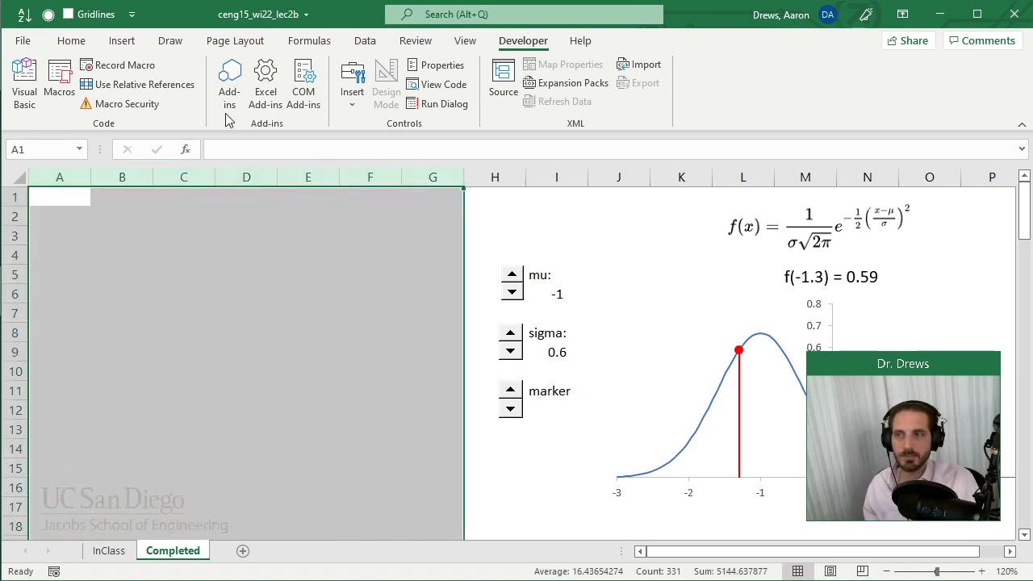
click(76, 45)
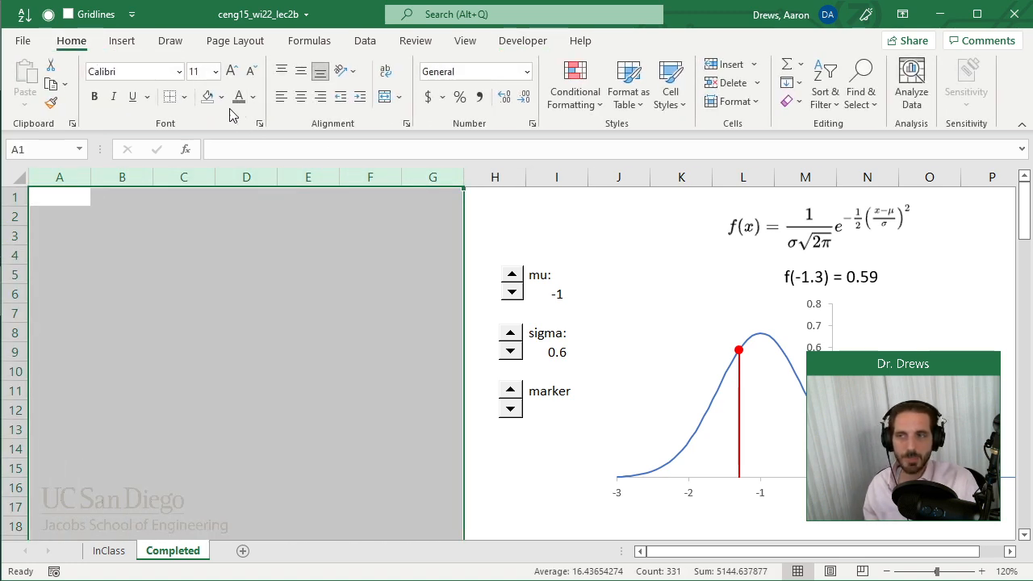
click(417, 239)
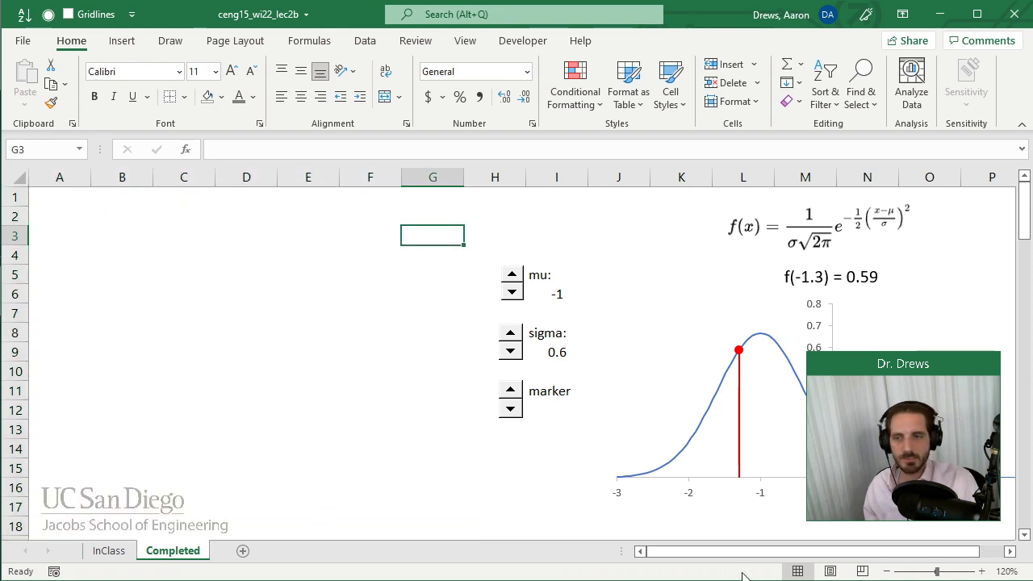
drag(771, 553, 895, 553)
click(1010, 551)
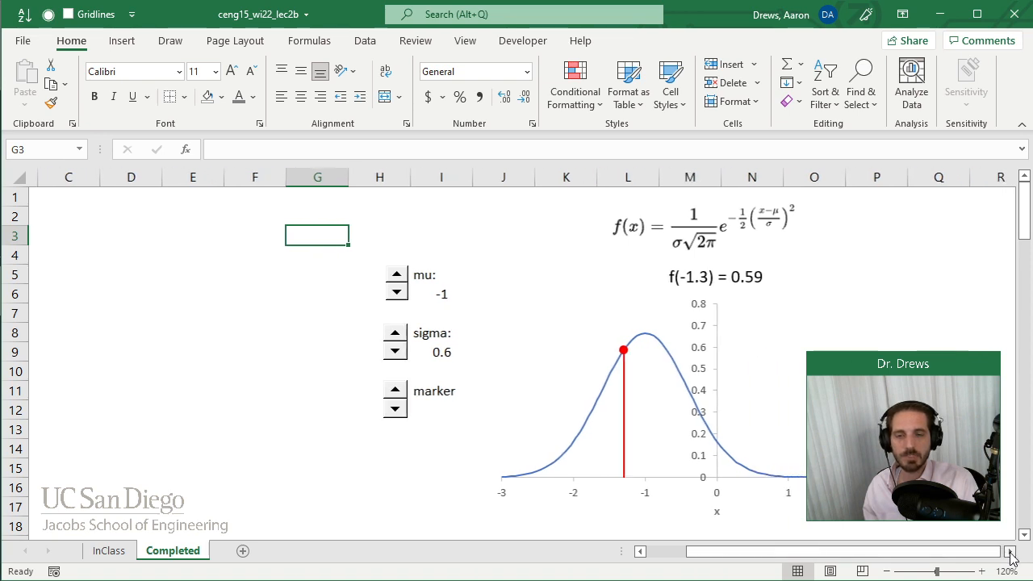
click(110, 551)
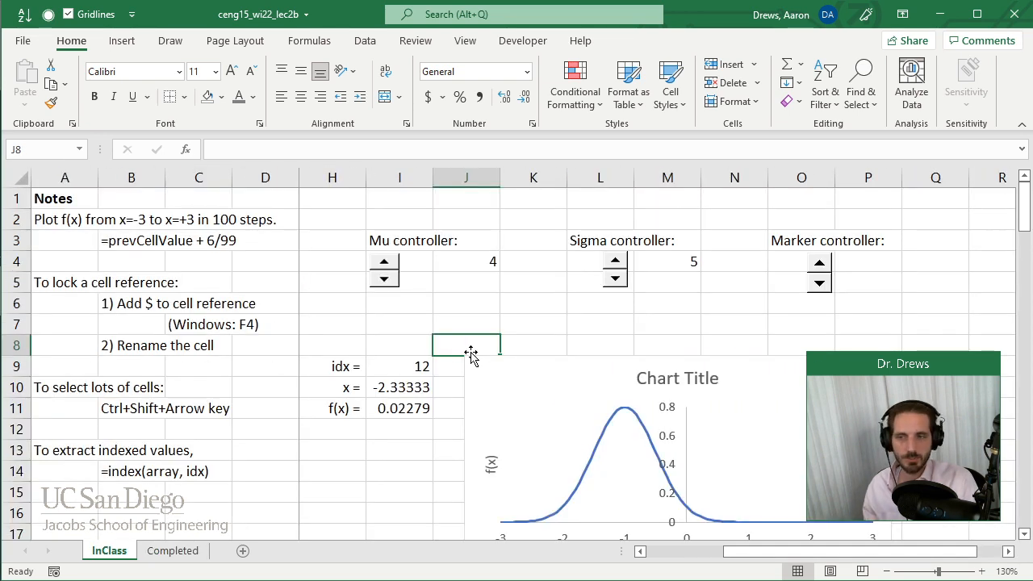